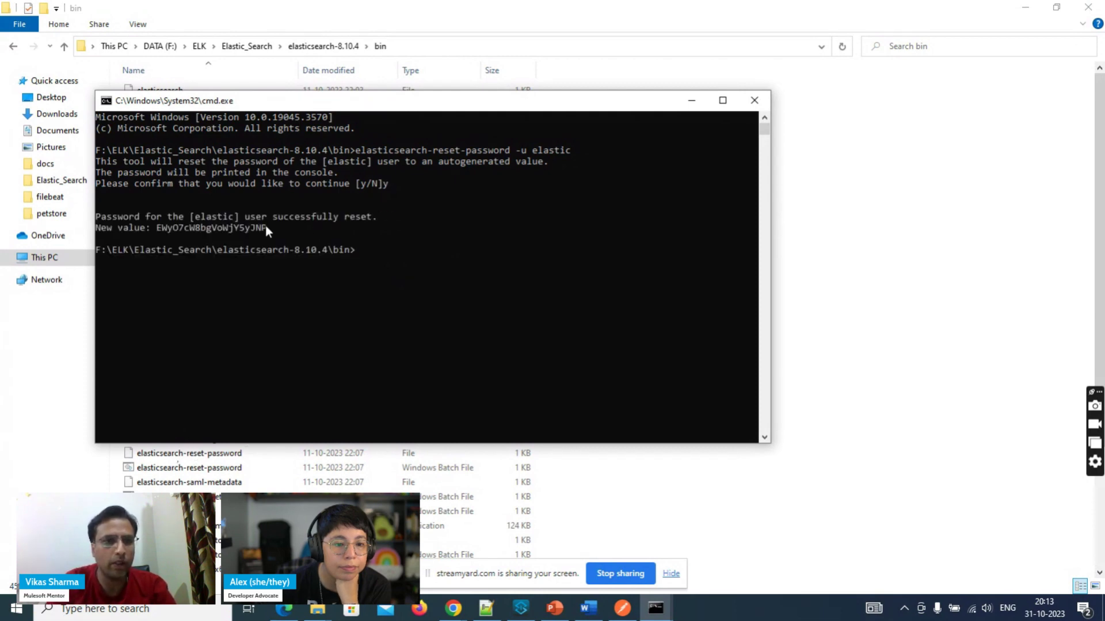
# Step: Copy the new elastic password from Command Prompt into a new Notepad++ tab, new 34
pyautogui.click(242, 228)
pyautogui.doubleClick(242, 227)
pyautogui.hotkey('ctrl', 'c')
pyautogui.rightClick(340, 244)
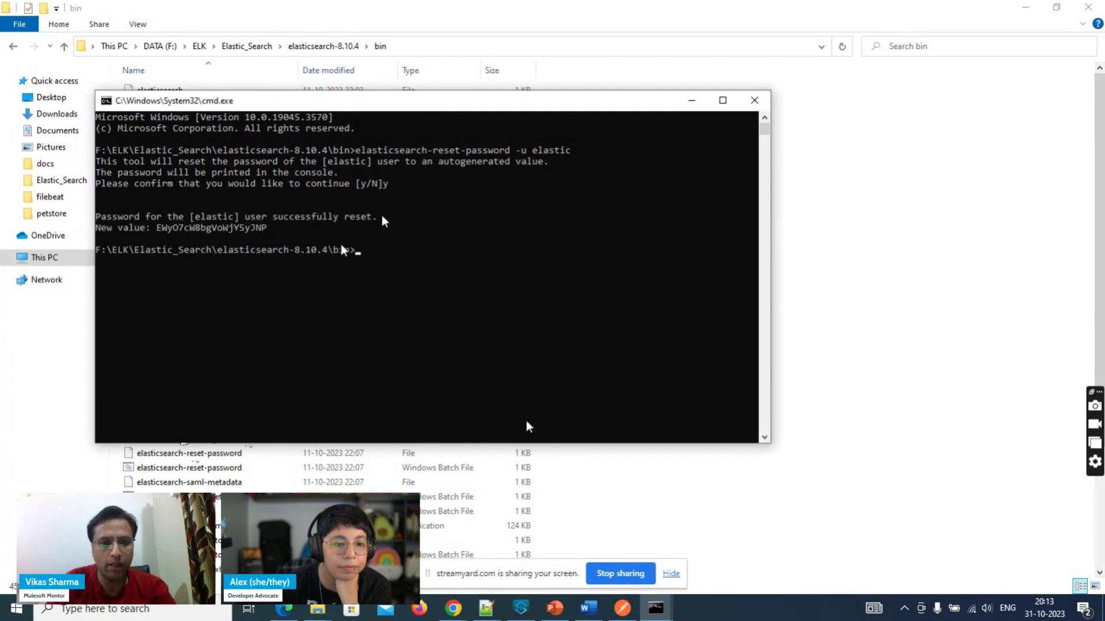
pyautogui.click(486, 608)
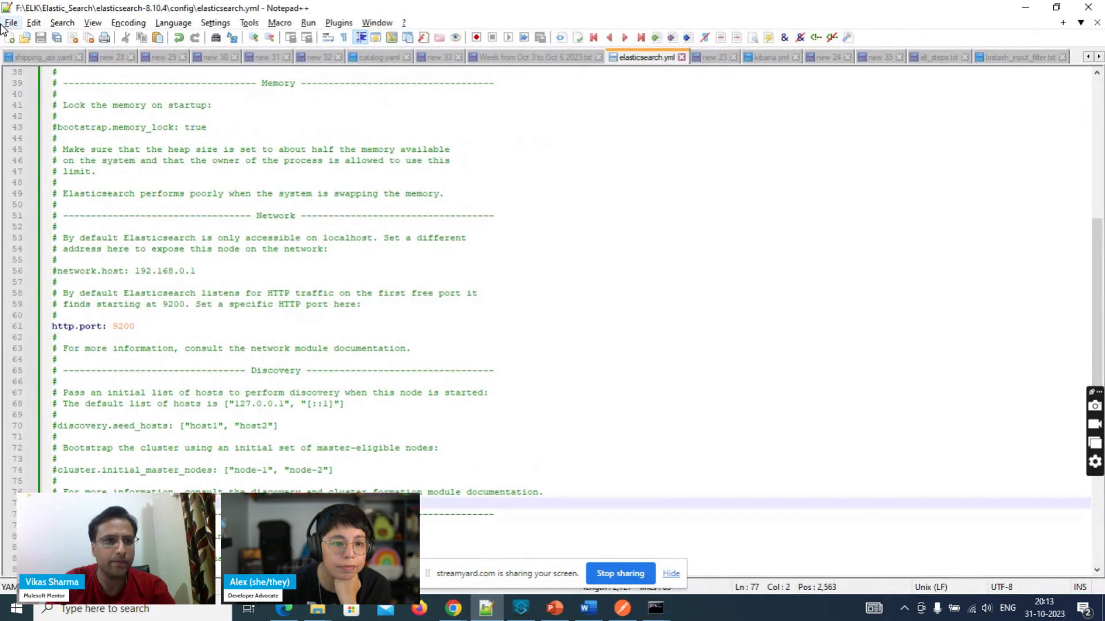
pyautogui.click(9, 38)
pyautogui.hotkey('ctrl', 'v')
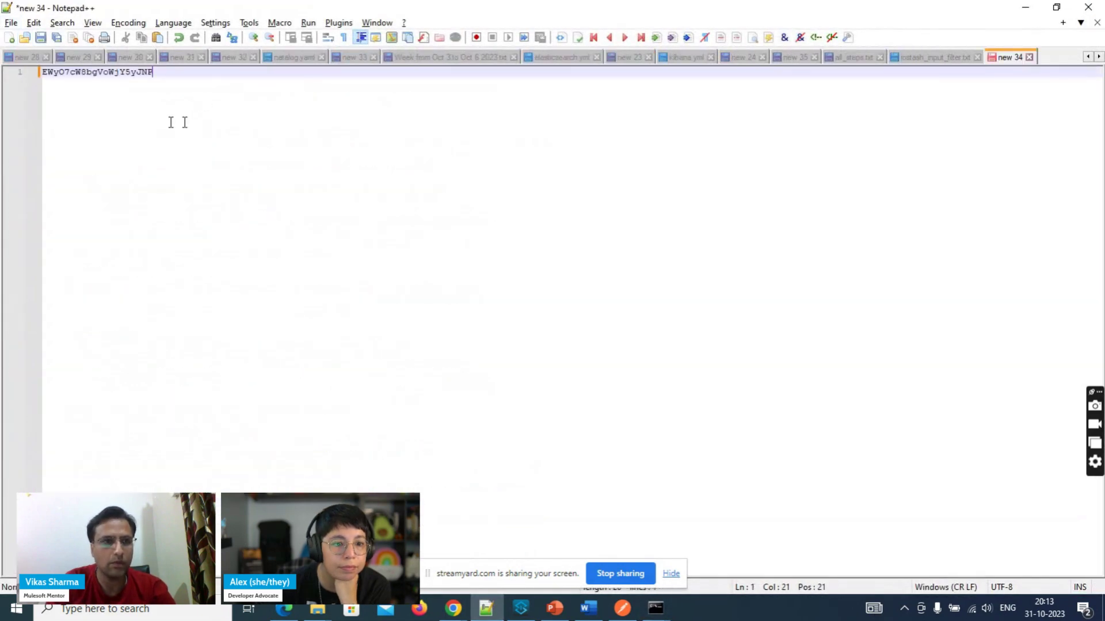
pyautogui.hotkey('shift', 'Home')
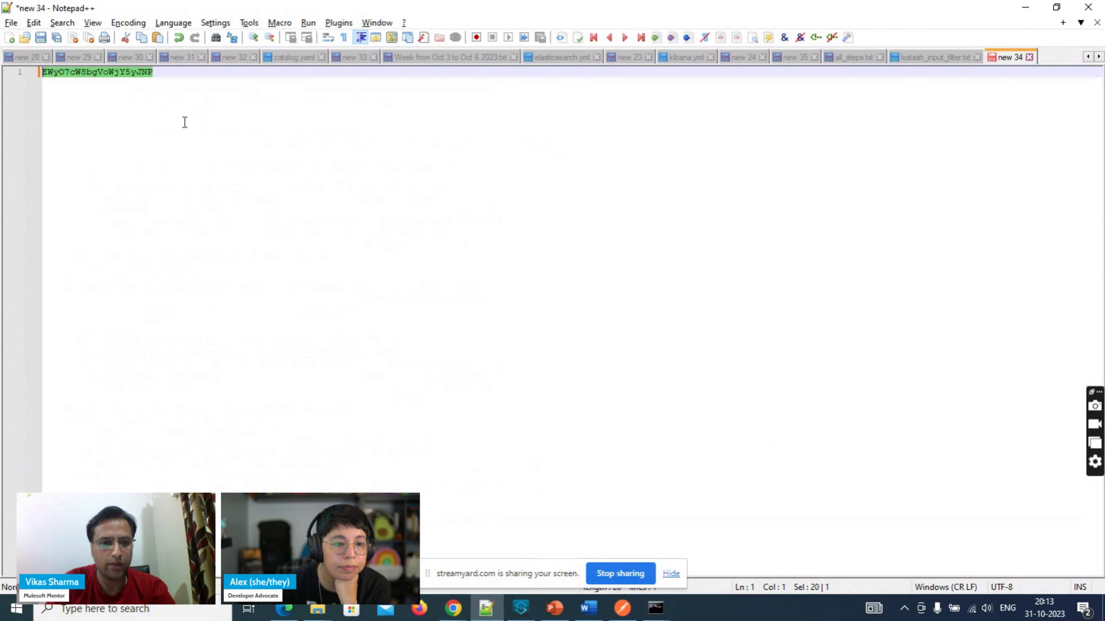
pyautogui.click(283, 608)
# Step: Sign in at localhost:9200 as elastic with the new password and update the saved password
pyautogui.click(514, 133)
pyautogui.hotkey('ctrl', 'a')
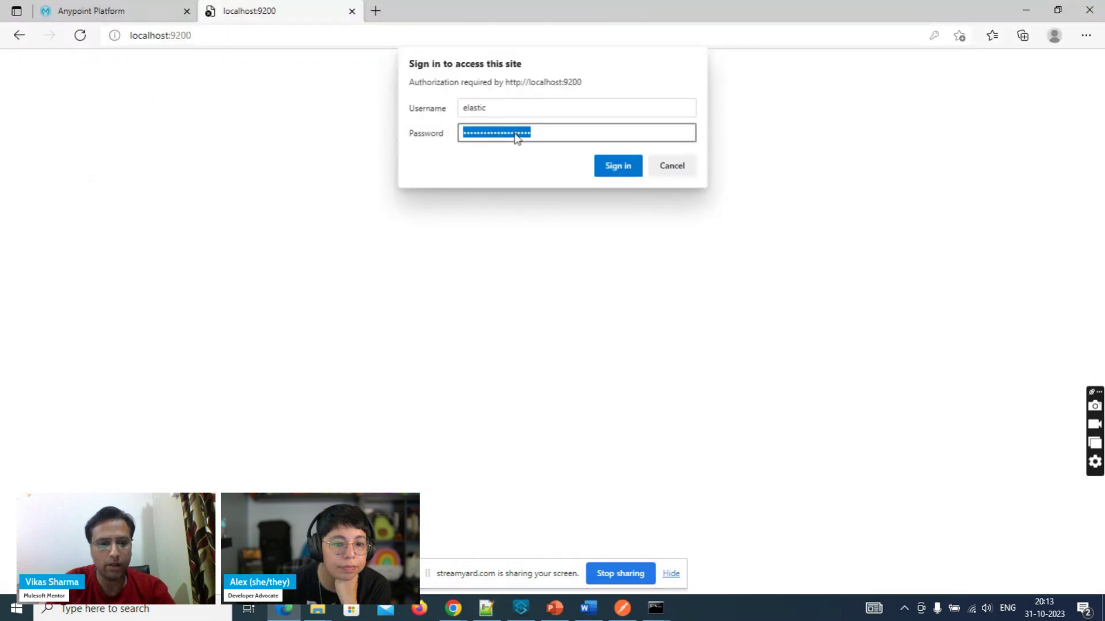
pyautogui.hotkey('ctrl', 'v')
pyautogui.click(602, 168)
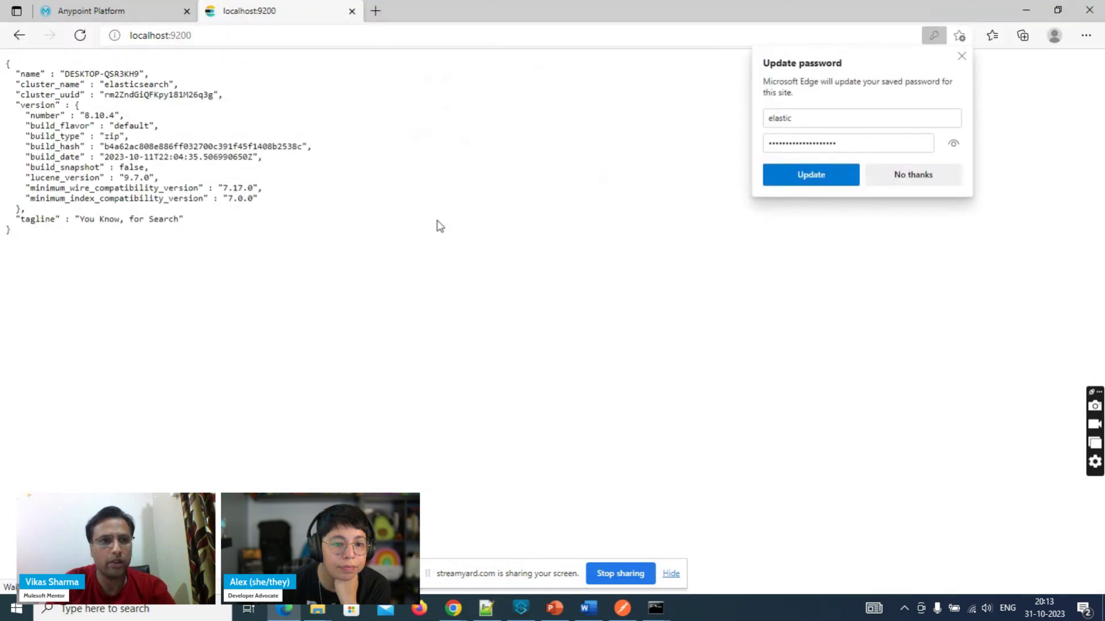
pyautogui.click(780, 182)
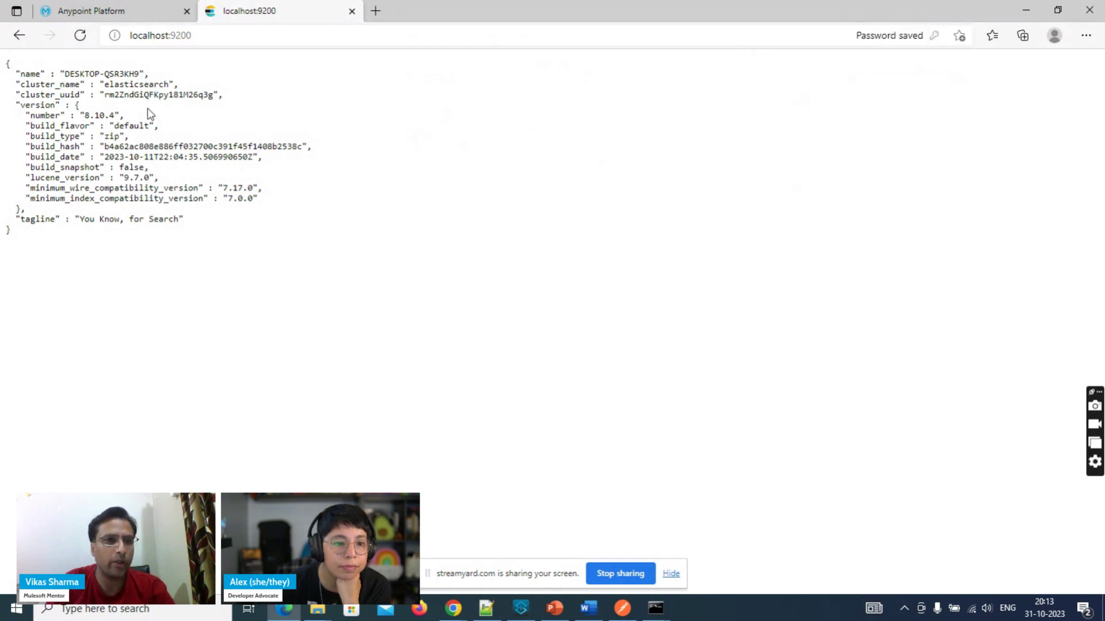
# Step: Check that the Elasticsearch response reports version 8.10.4
pyautogui.moveTo(37, 120); pyautogui.dragTo(120, 114)
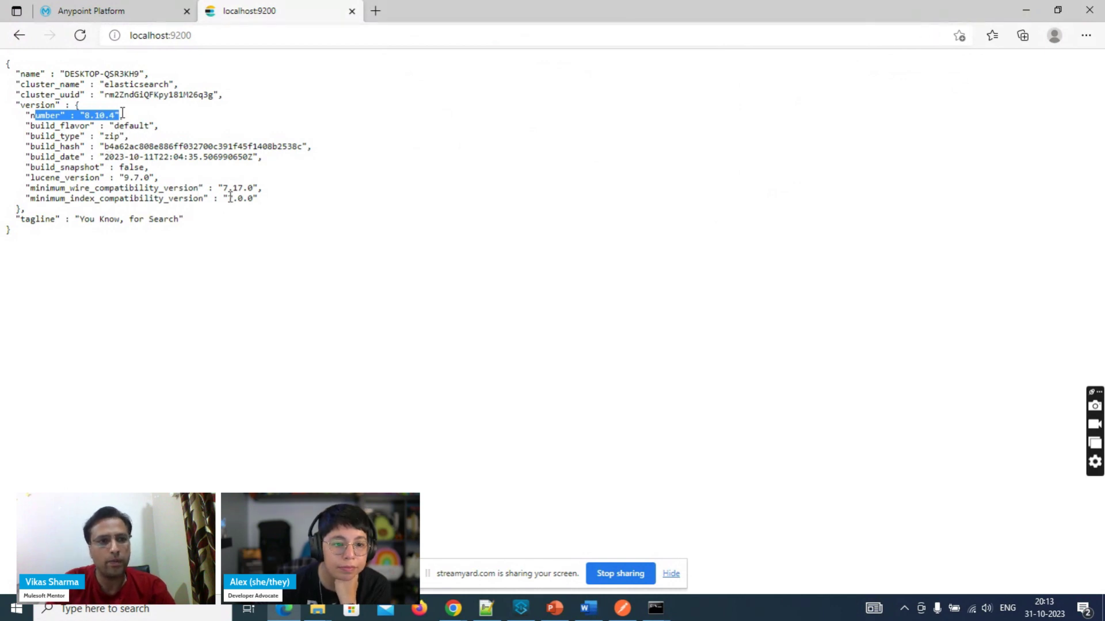
pyautogui.click(256, 234)
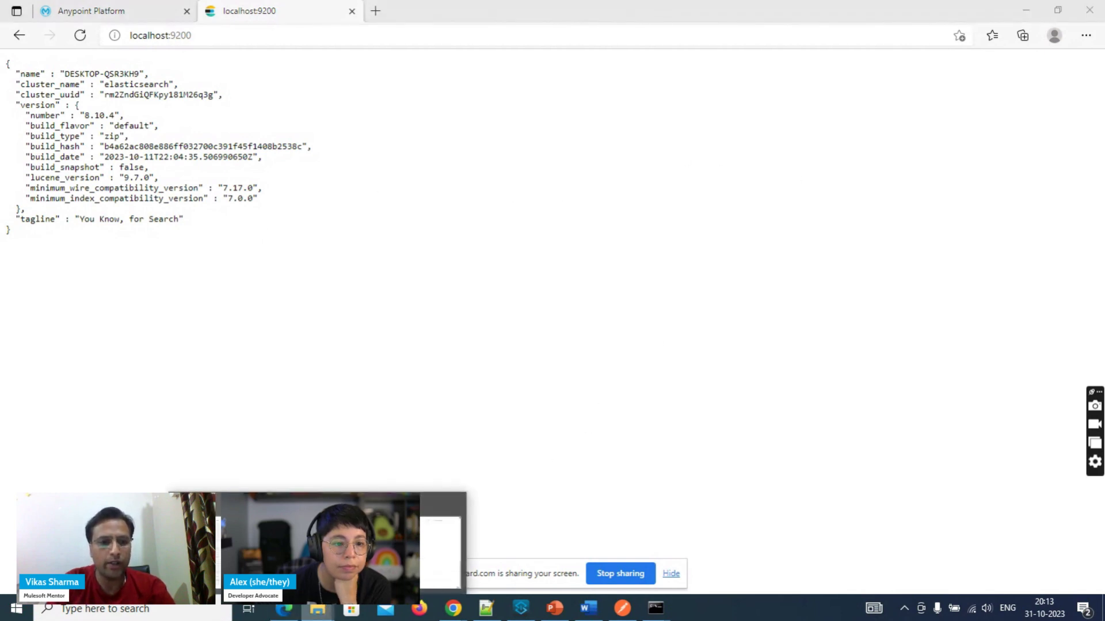
pyautogui.click(321, 506)
# Step: Browse from ELK into Kibana > kibana-8.9.1 > config and open kibana.yml, reloading it
pyautogui.click(320, 48)
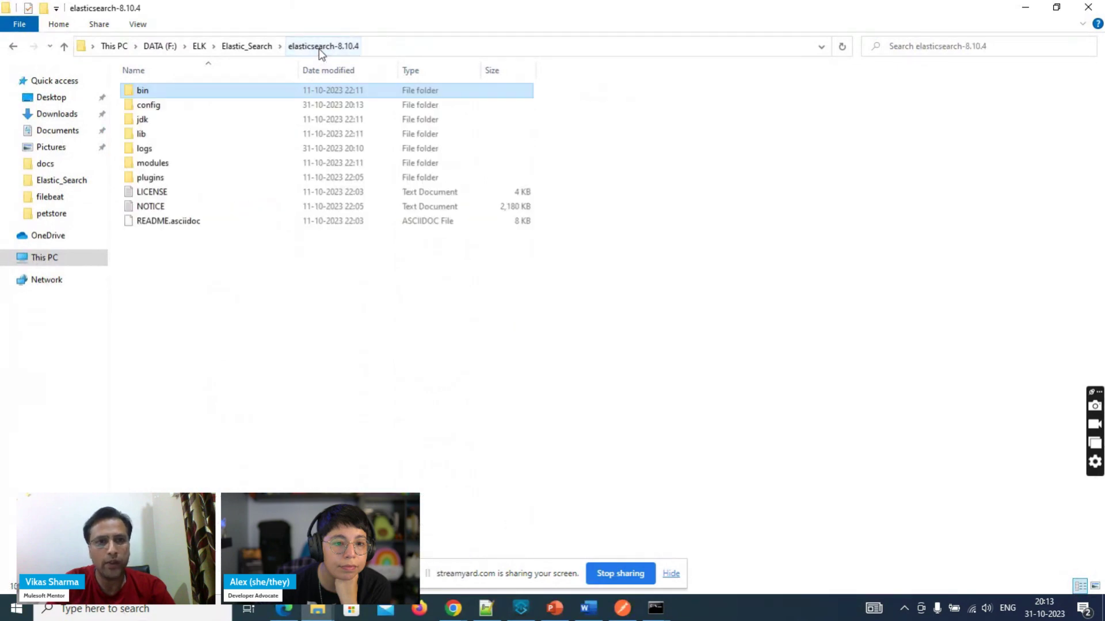
pyautogui.click(201, 49)
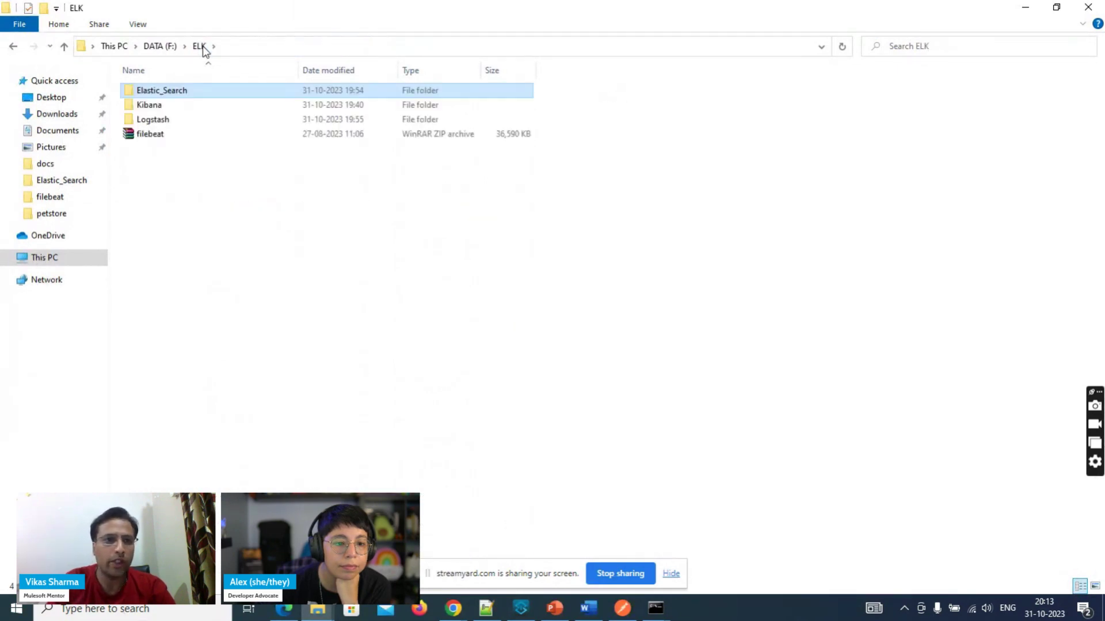
pyautogui.doubleClick(180, 105)
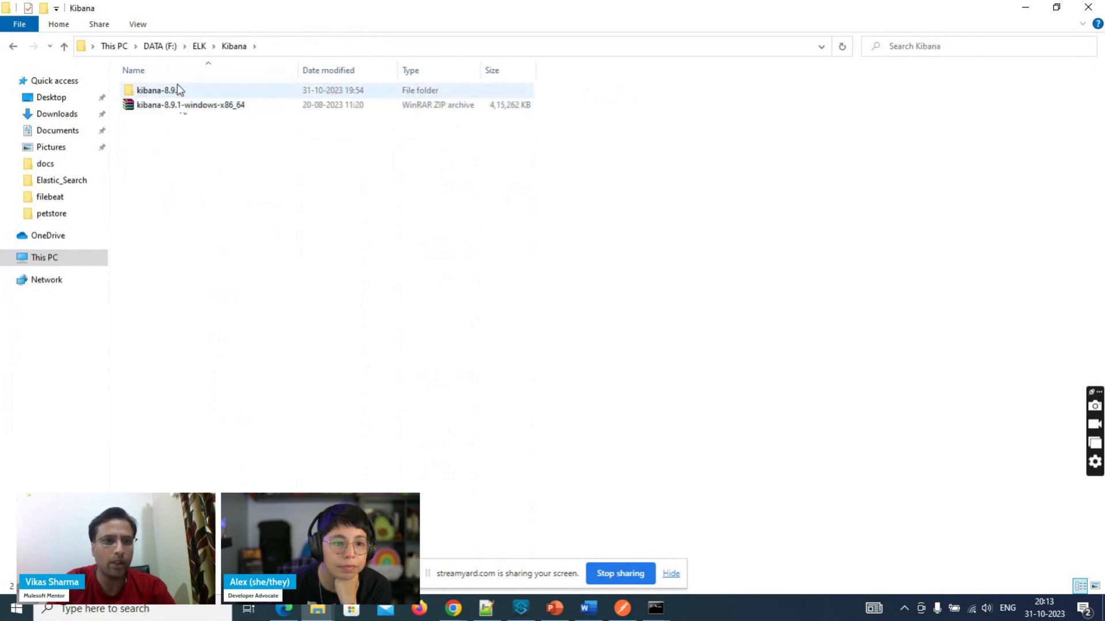
pyautogui.doubleClick(179, 91)
pyautogui.click(175, 106)
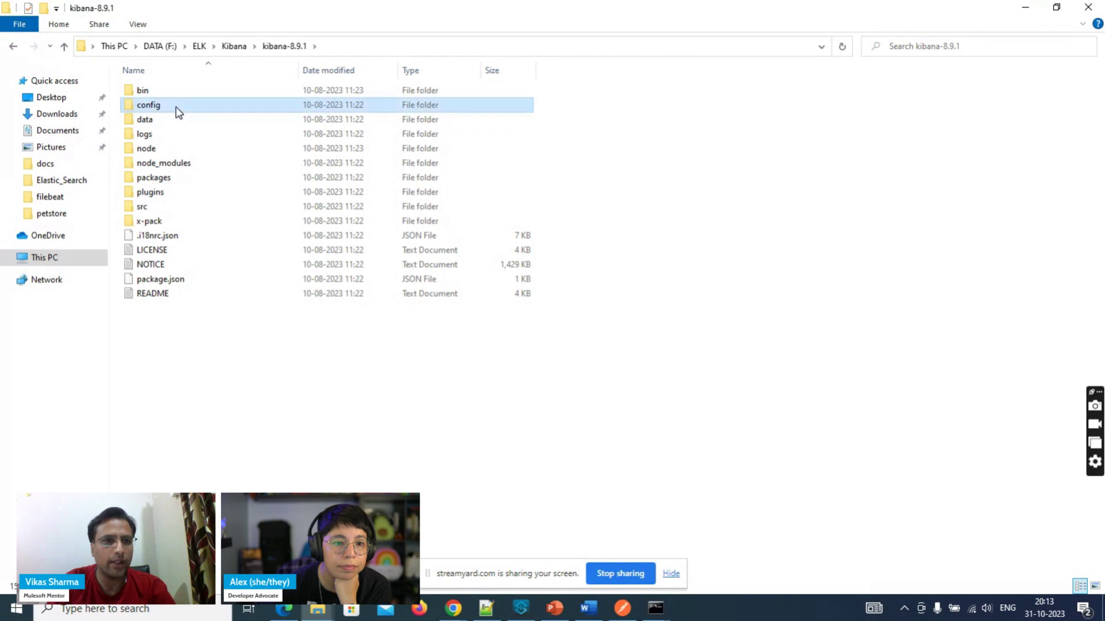
pyautogui.doubleClick(175, 106)
pyautogui.doubleClick(188, 94)
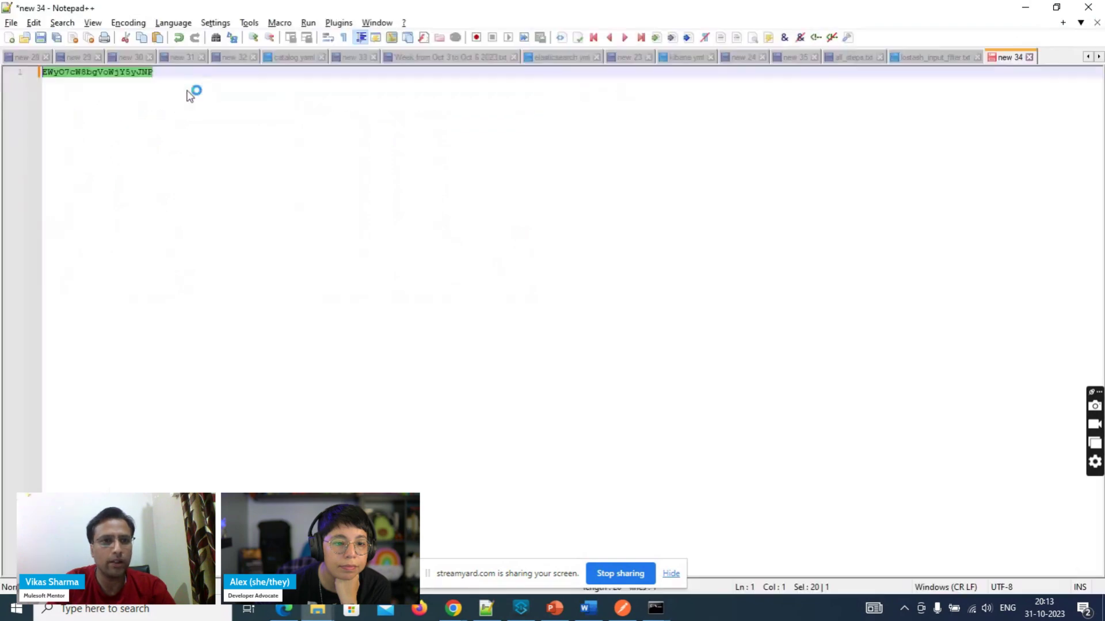
pyautogui.click(574, 364)
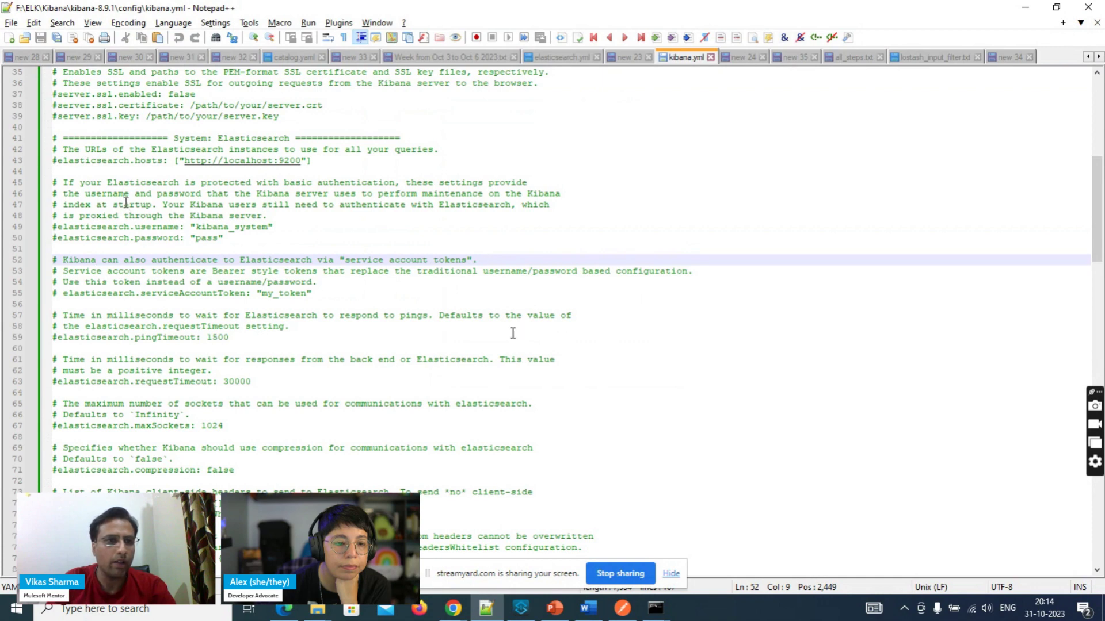
# Step: Uncomment elasticsearch.hosts, elasticsearch.username and elasticsearch.password in kibana.yml and save
pyautogui.click(60, 163)
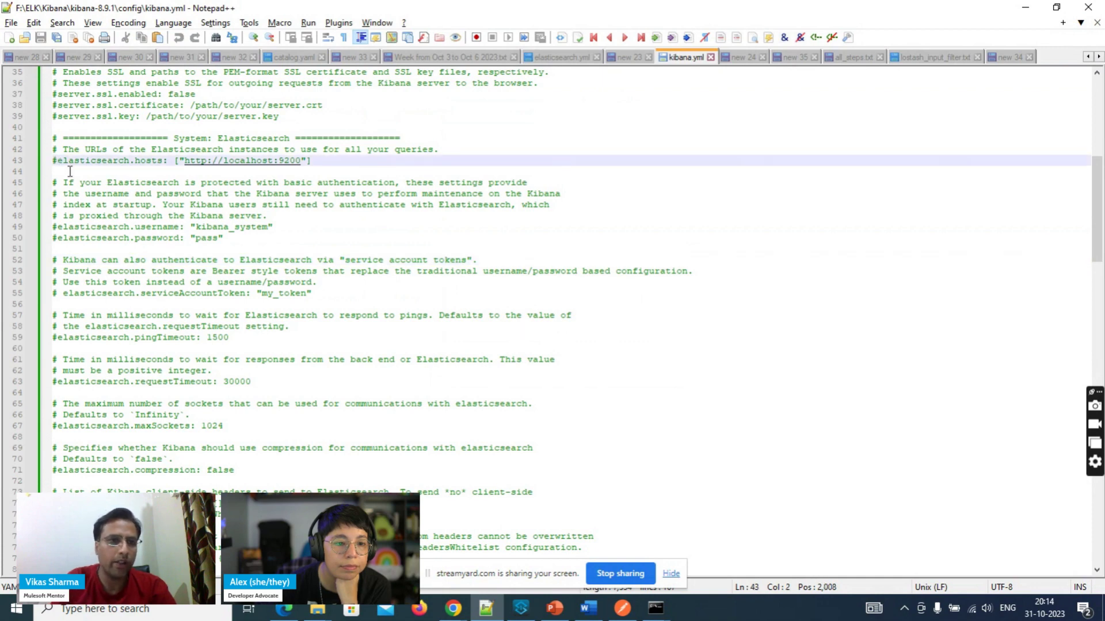
pyautogui.press('BackSpace')
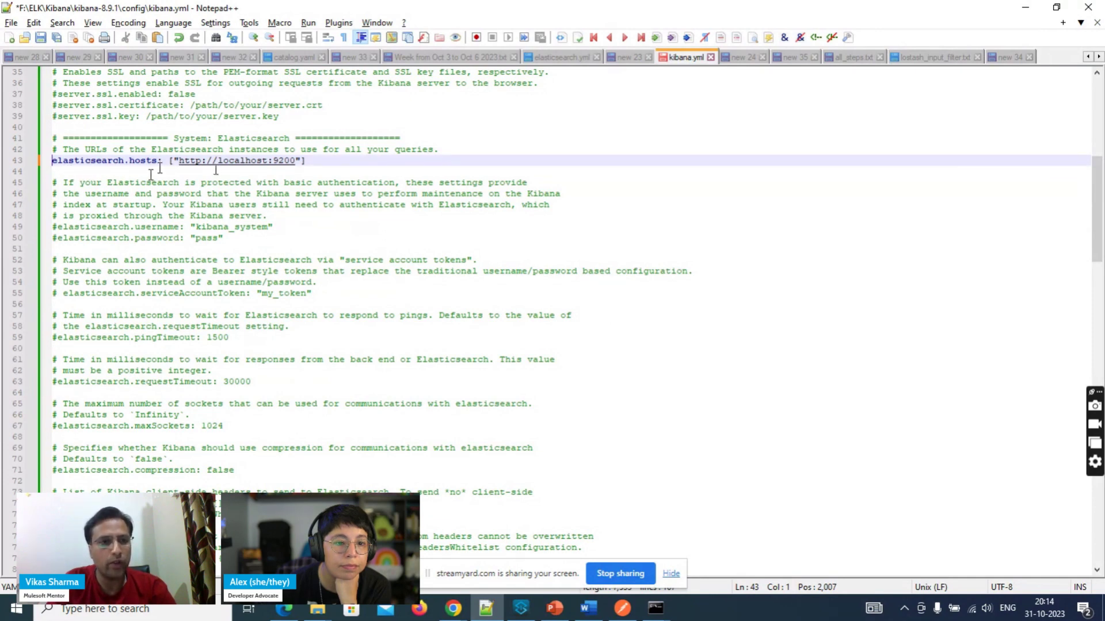
pyautogui.hotkey('ctrl', 's')
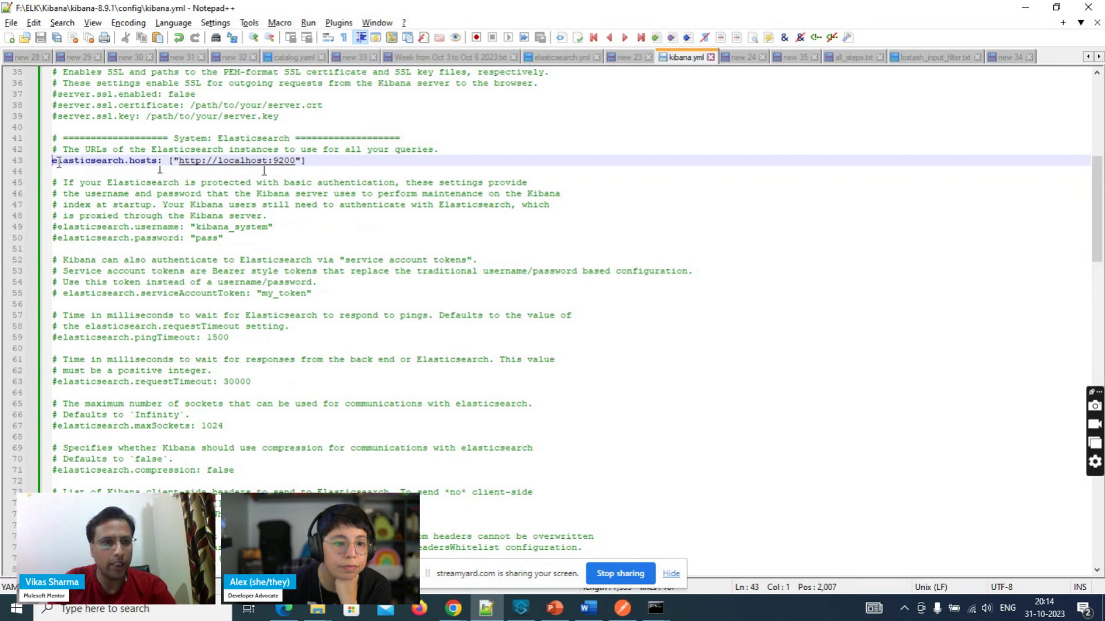
pyautogui.press('Down')
pyautogui.press('Down')
pyautogui.press('Down')
pyautogui.press('Down')
pyautogui.press('Down')
pyautogui.press('Down')
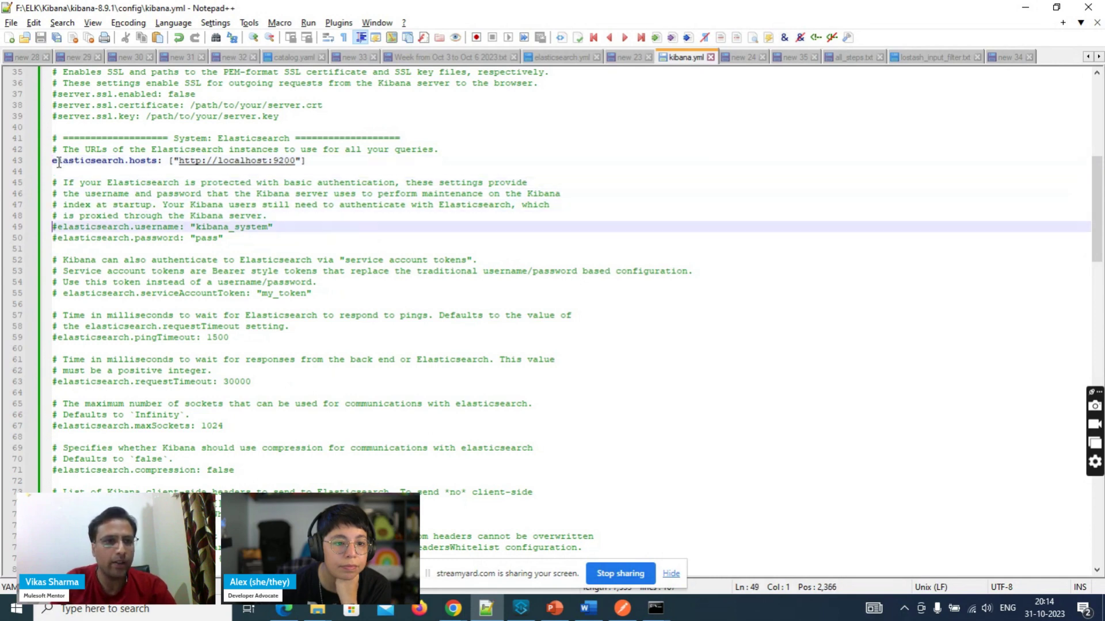
pyautogui.press('Delete')
pyautogui.press('Down')
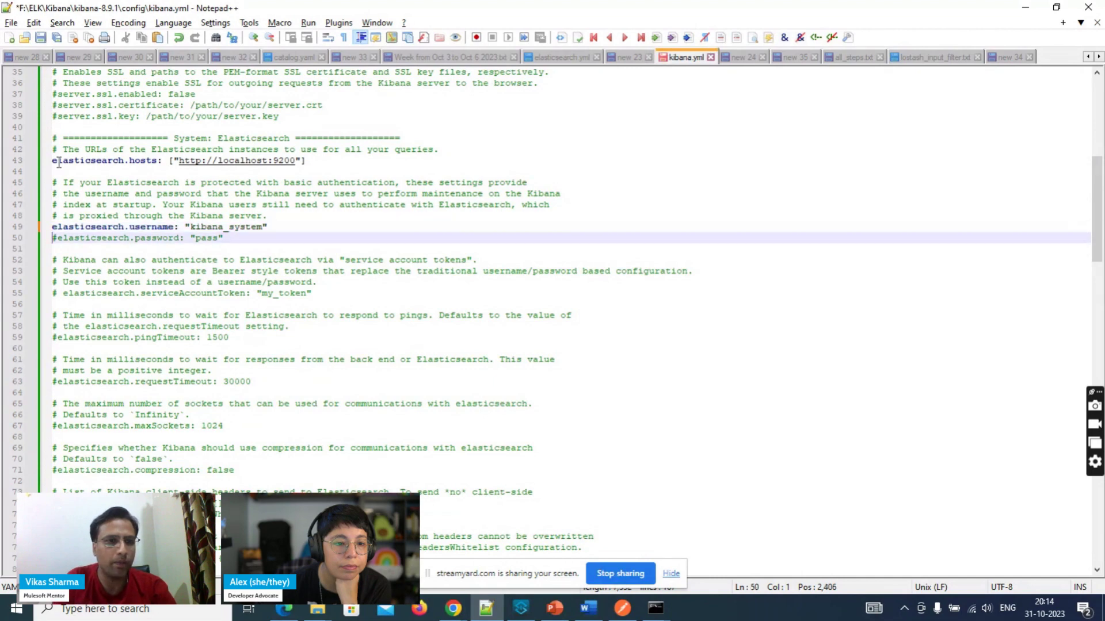
pyautogui.press('Delete')
pyautogui.hotkey('ctrl', 's')
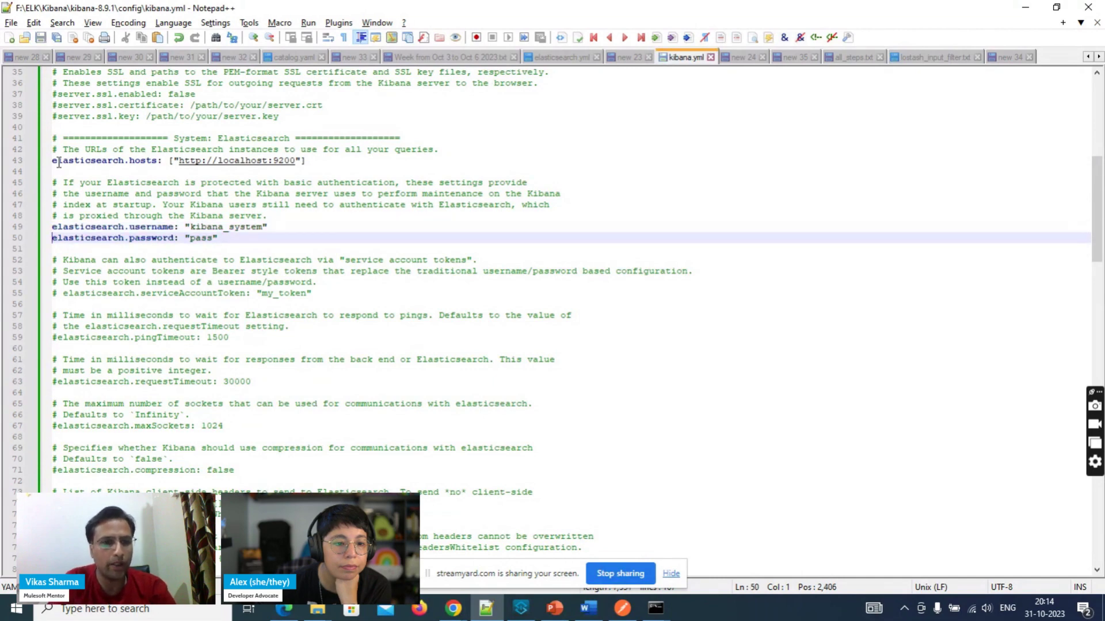
# Step: Uncomment the server.port and server.host settings in kibana.yml and save
pyautogui.click(154, 249)
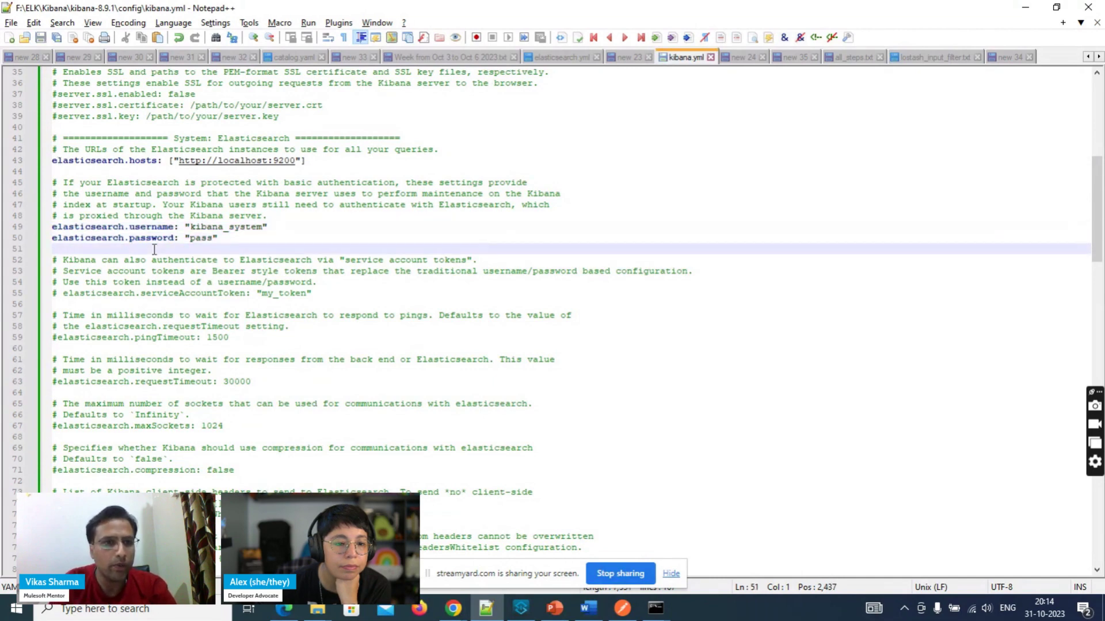
pyautogui.press('Up')
pyautogui.press('Up')
pyautogui.press('Up')
pyautogui.press('Up')
pyautogui.press('Up')
pyautogui.press('Up')
pyautogui.press('Up')
pyautogui.press('Up')
pyautogui.press('Up')
pyautogui.press('Up')
pyautogui.press('Up')
pyautogui.press('Up')
pyautogui.press('Up')
pyautogui.press('Up')
pyautogui.press('Up')
pyautogui.press('Up')
pyautogui.press('Up')
pyautogui.press('Up')
pyautogui.press('Up')
pyautogui.press('Up')
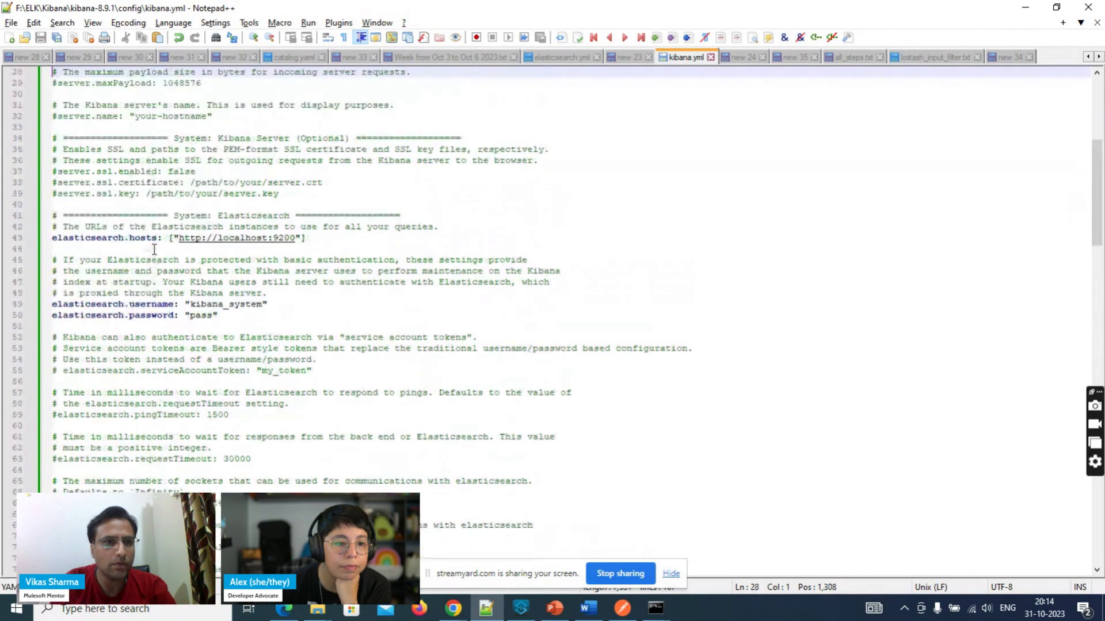
pyautogui.press('Up')
pyautogui.press('Up')
pyautogui.press('Up')
pyautogui.press('Up')
pyautogui.press('Up')
pyautogui.press('Up')
pyautogui.press('Up')
pyautogui.press('Up')
pyautogui.press('Up')
pyautogui.press('Up')
pyautogui.press('Up')
pyautogui.press('Up')
pyautogui.press('Up')
pyautogui.press('Up')
pyautogui.press('Up')
pyautogui.press('Up')
pyautogui.press('Up')
pyautogui.press('Up')
pyautogui.press('Up')
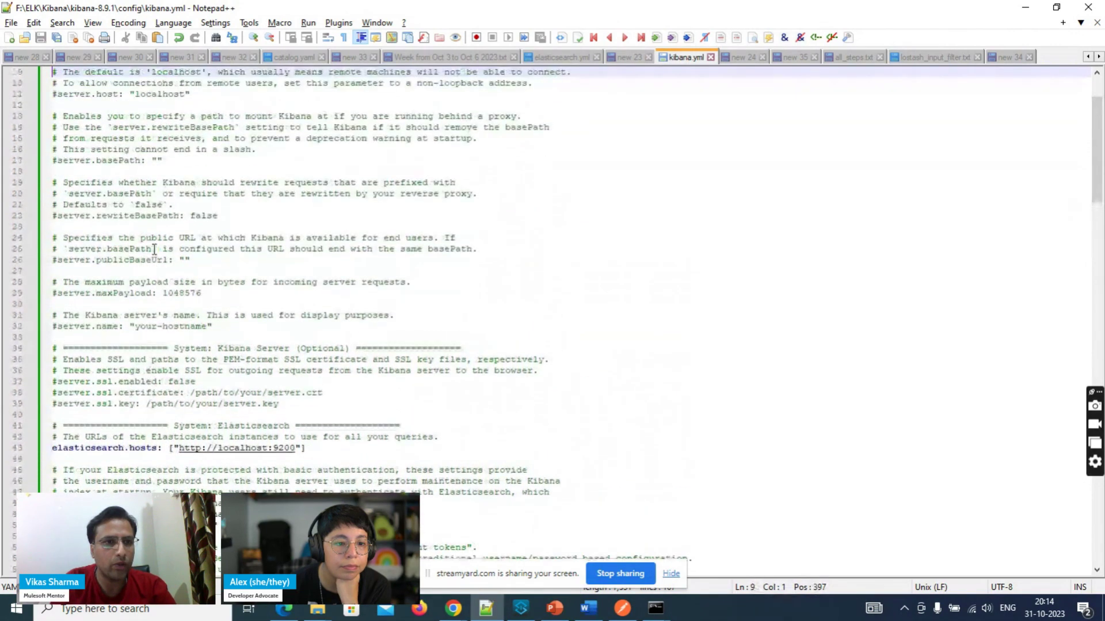
pyautogui.press('Up')
pyautogui.press('Up')
pyautogui.press('Up')
pyautogui.press('Up')
pyautogui.press('Up')
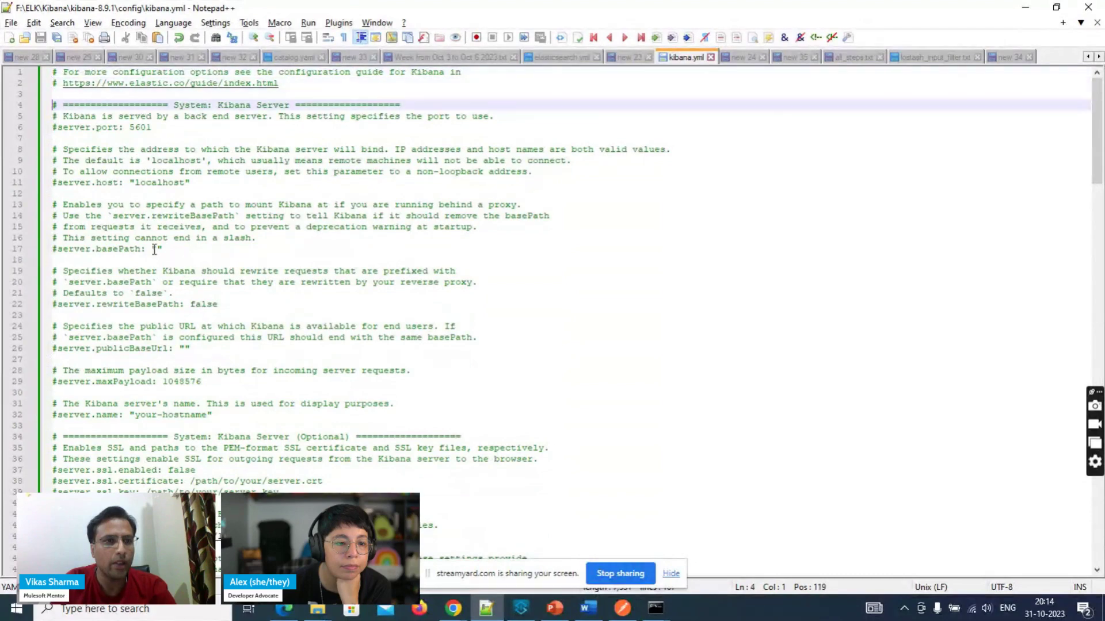
pyautogui.press('Down')
pyautogui.press('Down')
pyautogui.press('Delete')
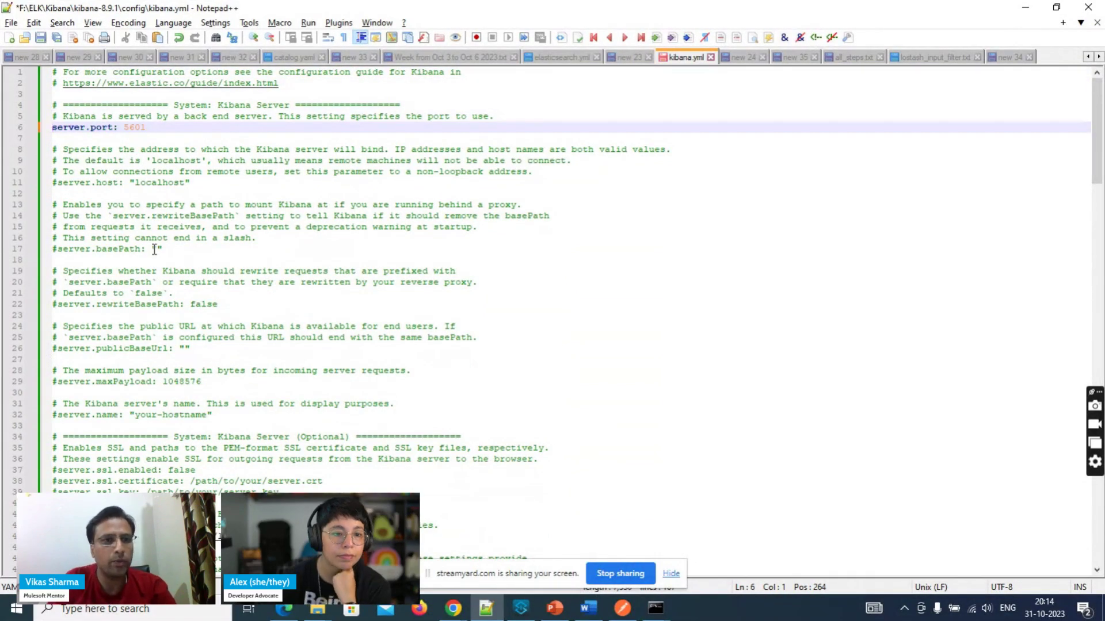
pyautogui.click(59, 181)
pyautogui.press('BackSpace')
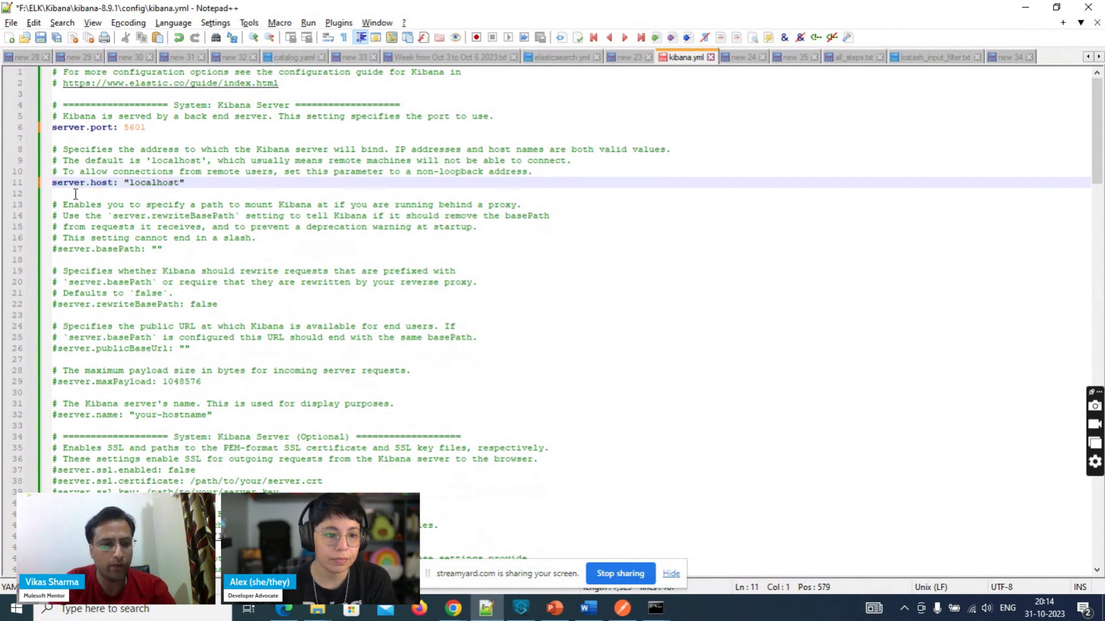
pyautogui.hotkey('ctrl', 's')
# Step: Undo an accidental duplicate of the rewriteBasePath line and select the kibana_system username value
pyautogui.click(103, 305)
pyautogui.hotkey('ctrl', 'd')
pyautogui.press('Down')
pyautogui.press('Down')
pyautogui.press('Down')
pyautogui.press('Down')
pyautogui.press('Down')
pyautogui.press('Down')
pyautogui.press('Down')
pyautogui.press('Down')
pyautogui.press('Down')
pyautogui.press('Down')
pyautogui.press('Down')
pyautogui.press('Down')
pyautogui.press('Down')
pyautogui.press('Down')
pyautogui.press('Down')
pyautogui.press('Down')
pyautogui.press('Down')
pyautogui.press('Down')
pyautogui.press('Down')
pyautogui.press('Down')
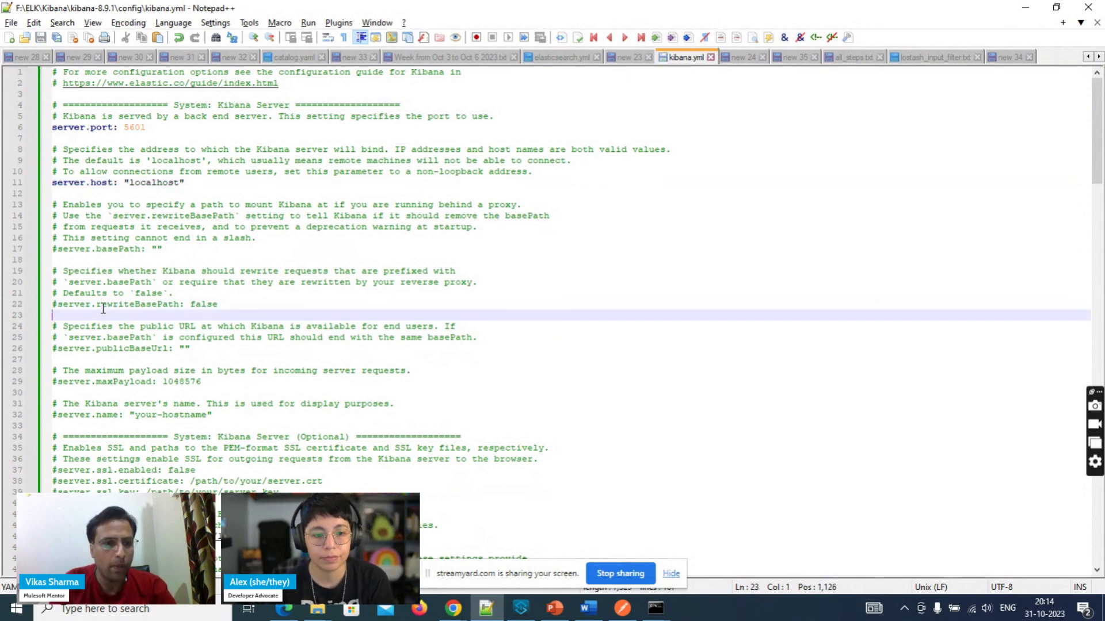
pyautogui.hotkey('ctrl', 'z')
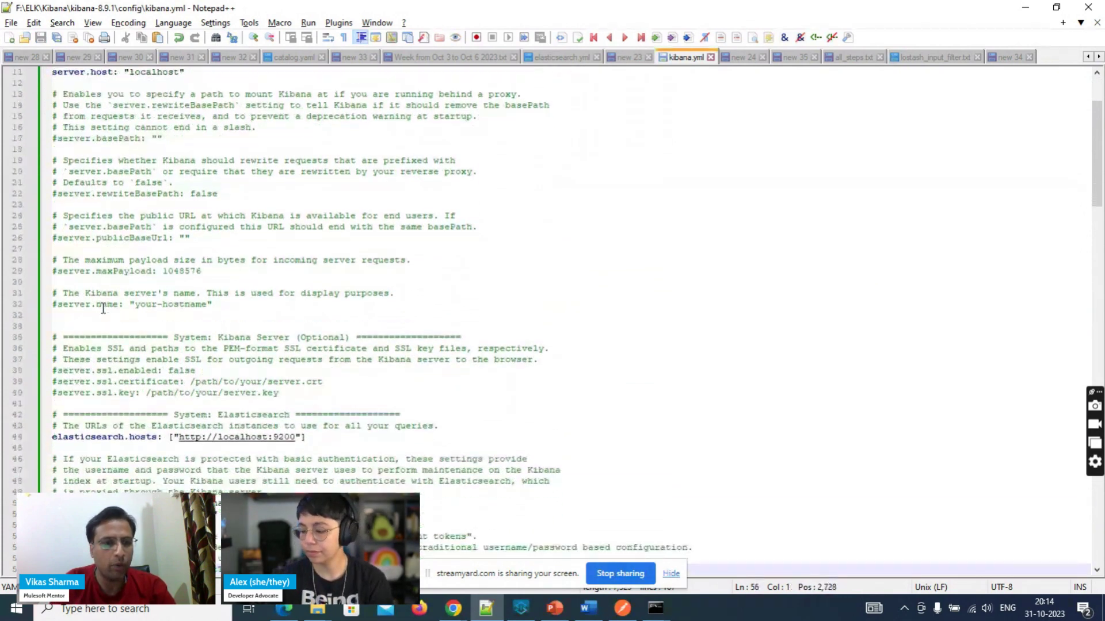
pyautogui.press('Down')
pyautogui.press('Down')
pyautogui.press('Down')
pyautogui.press('Down')
pyautogui.press('Down')
pyautogui.press('Down')
pyautogui.press('Down')
pyautogui.press('Down')
pyautogui.press('Down')
pyautogui.press('Down')
pyautogui.press('Down')
pyautogui.press('Down')
pyautogui.press('Down')
pyautogui.press('Down')
pyautogui.press('Down')
pyautogui.press('Down')
pyautogui.press('Down')
pyautogui.press('Down')
pyautogui.press('Down')
pyautogui.press('Down')
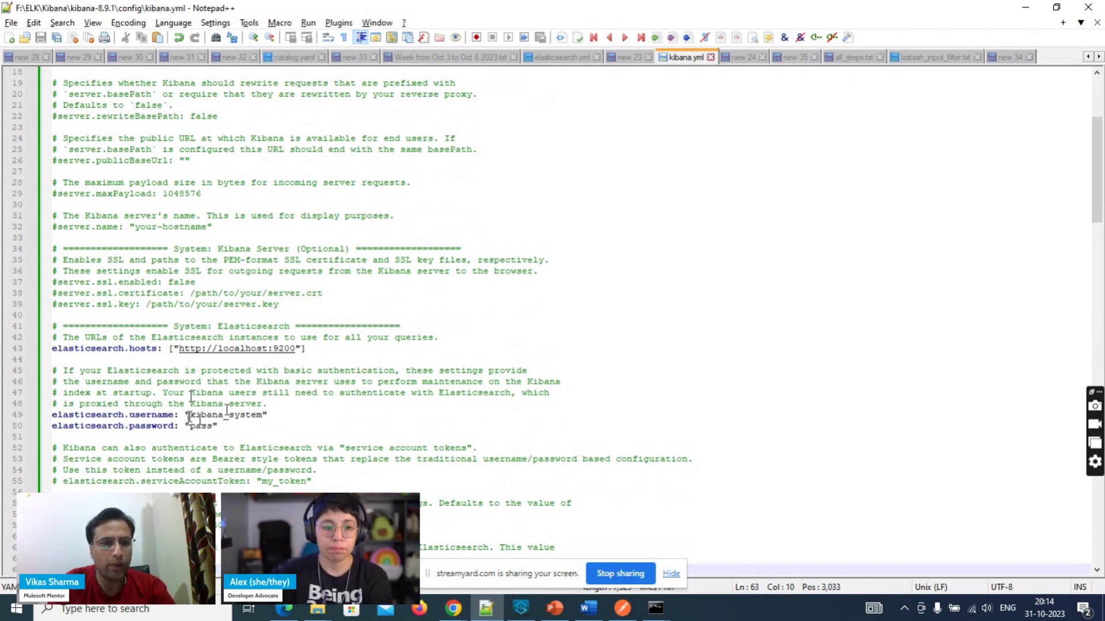
pyautogui.doubleClick(225, 415)
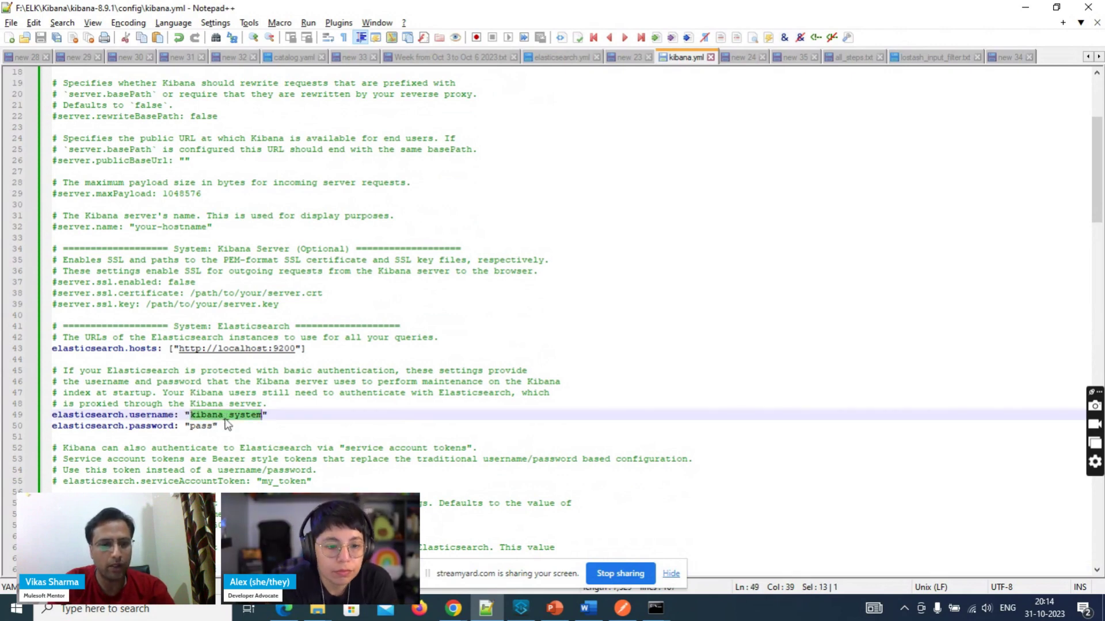
# Step: Rerun the password reset command for kibana_system, confirm with y, and copy the generated password
pyautogui.moveTo(656, 608)
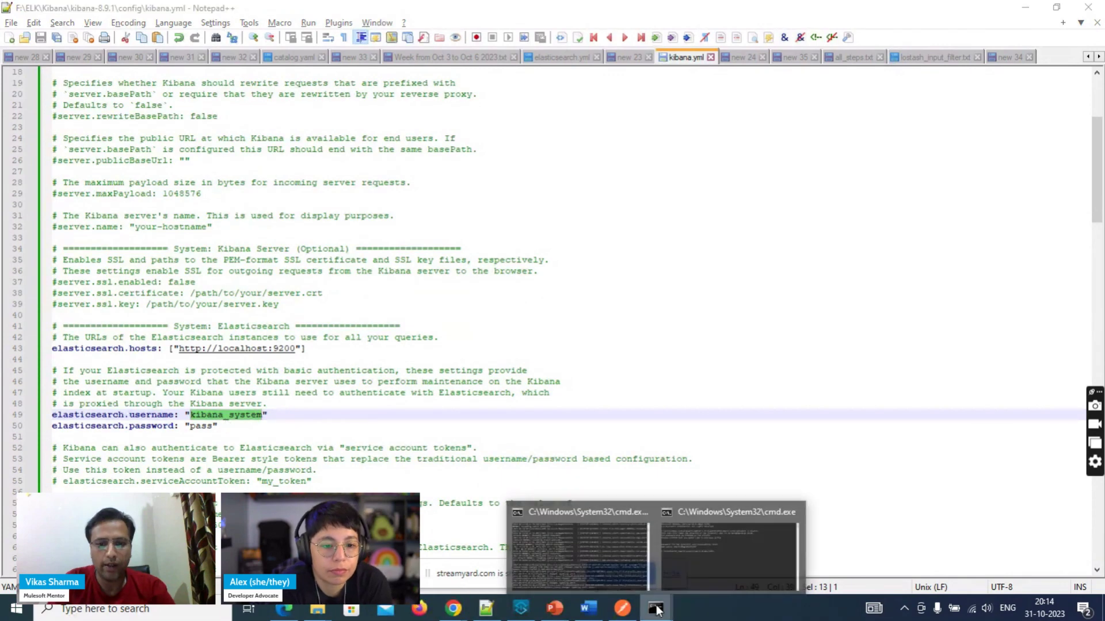
pyautogui.click(708, 546)
pyautogui.press('Up')
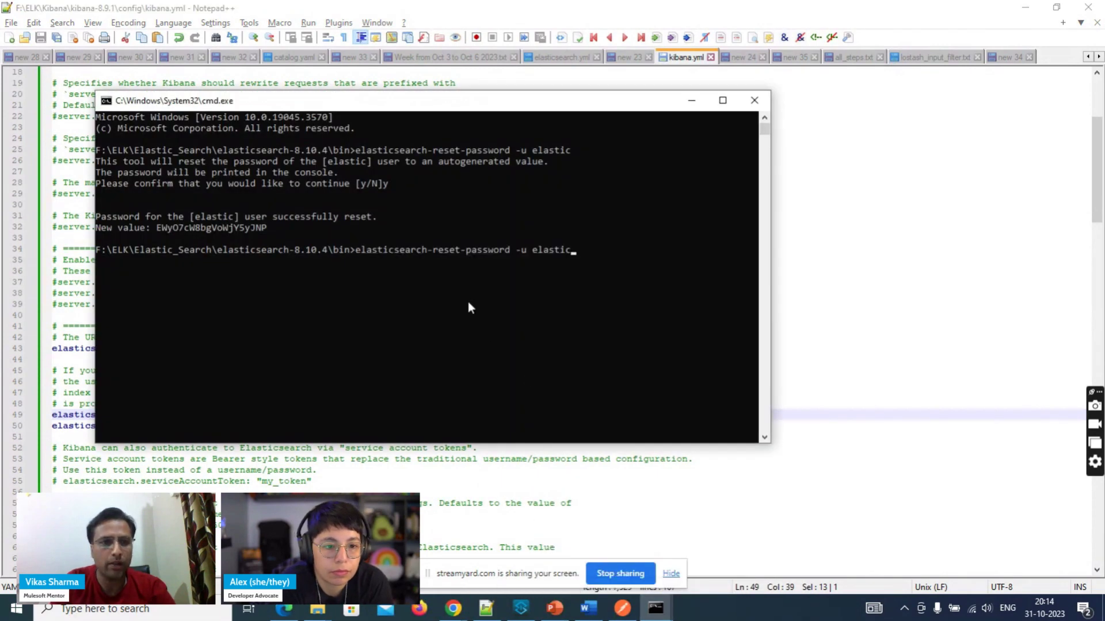
pyautogui.press('BackSpace')
pyautogui.press('BackSpace')
pyautogui.press('BackSpace')
pyautogui.press('BackSpace')
pyautogui.press('BackSpace')
pyautogui.press('BackSpace')
pyautogui.press('BackSpace')
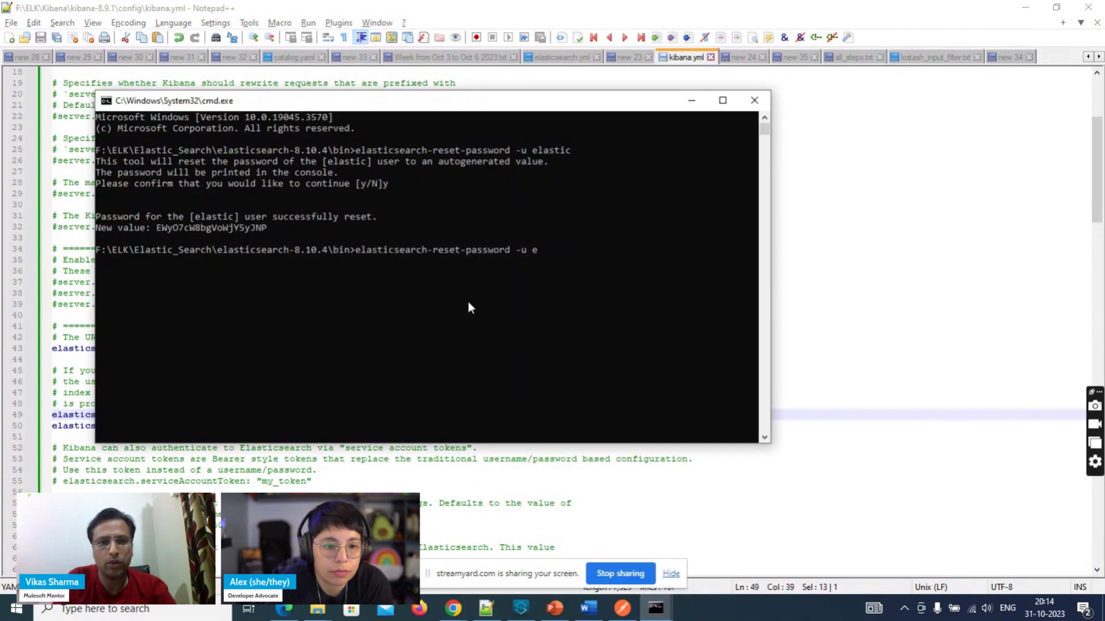
pyautogui.write('kibana_system')
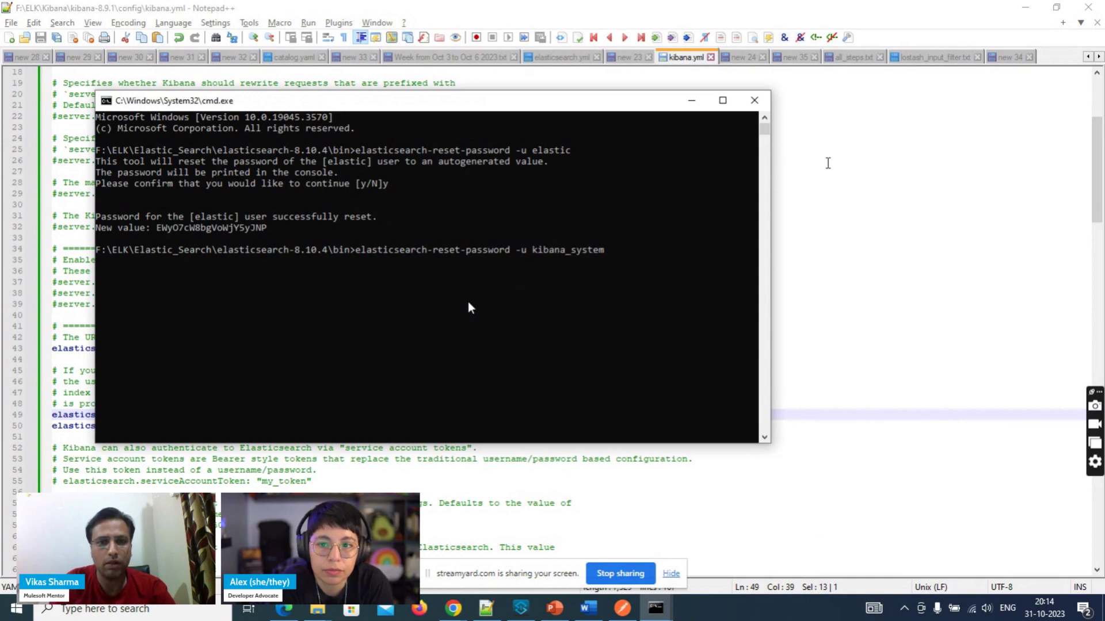
pyautogui.press('Return')
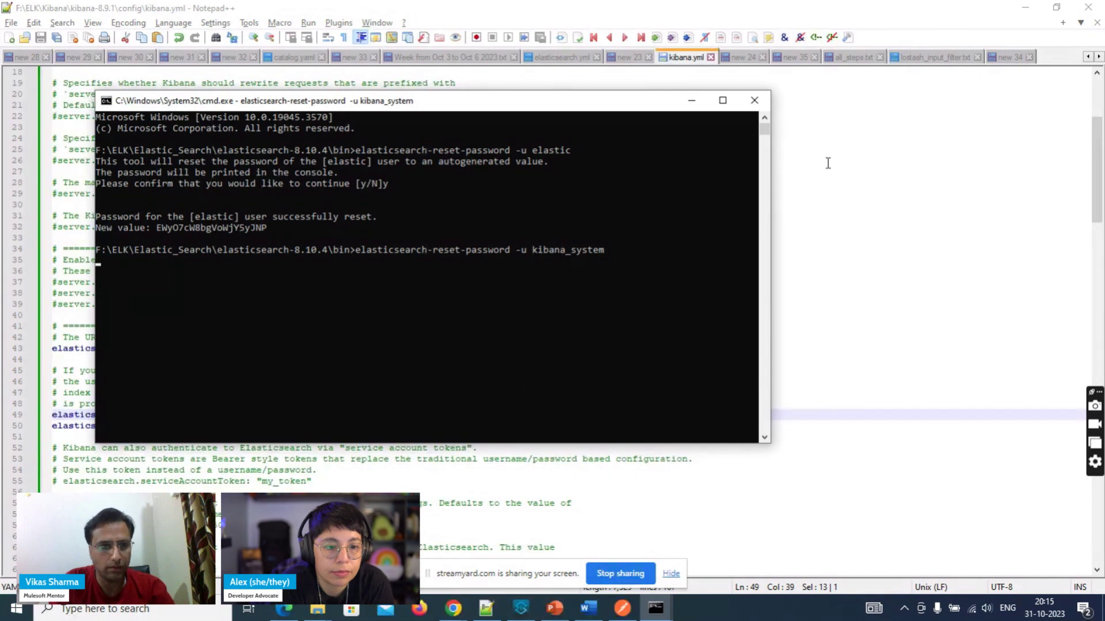
pyautogui.write('y')
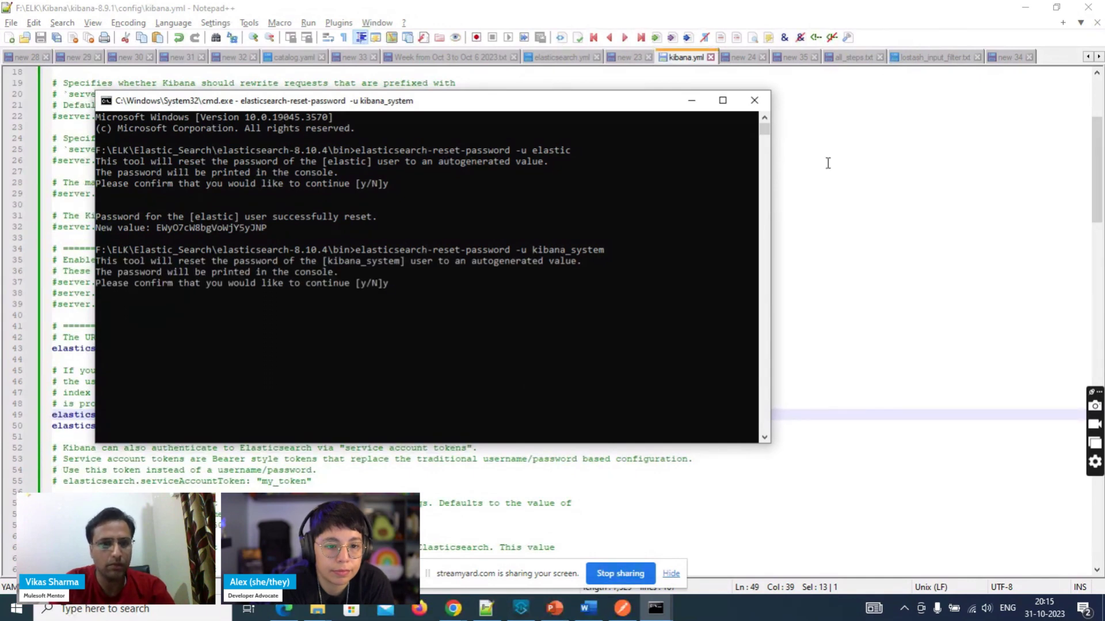
pyautogui.press('Return')
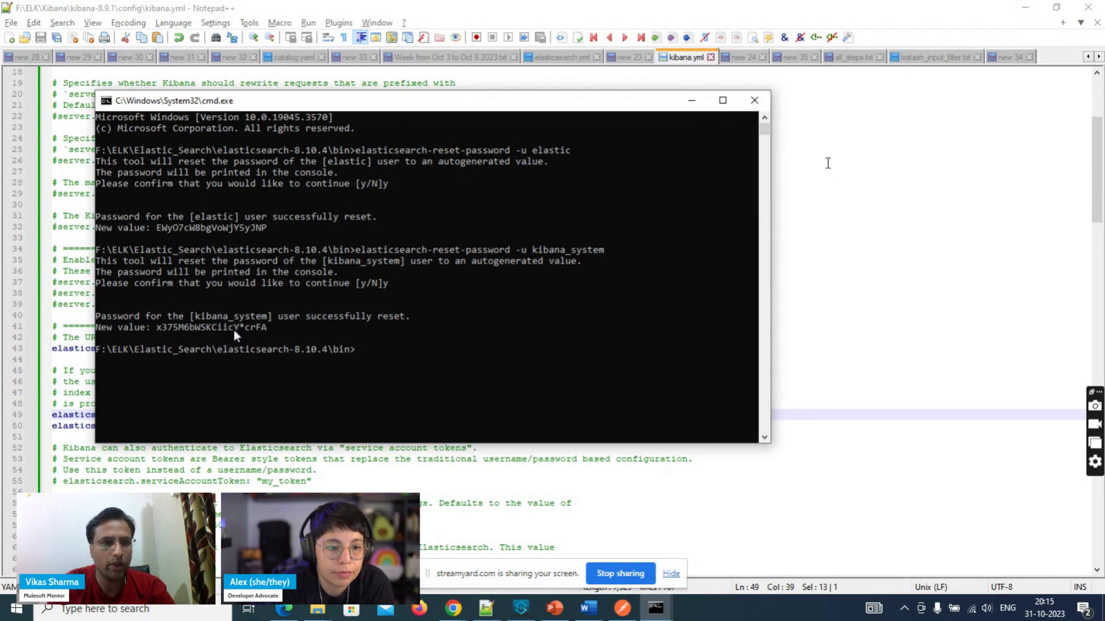
pyautogui.doubleClick(233, 327)
pyautogui.hotkey('ctrl', 'c')
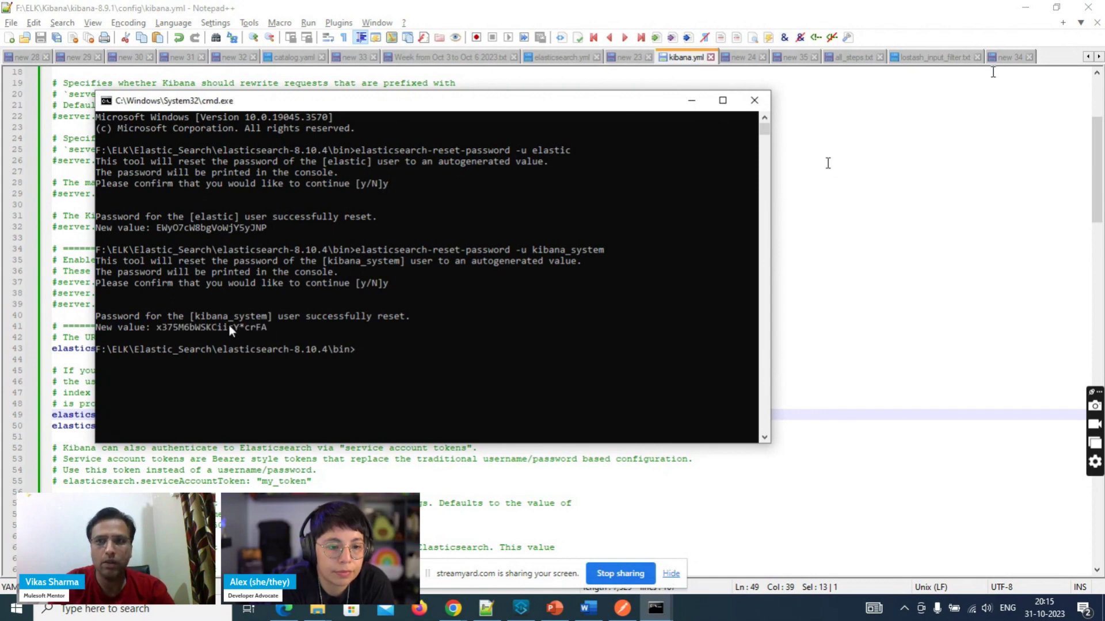
pyautogui.click(1000, 62)
# Step: Paste the kibana_system password on line 3 of new 34, labelled '- kibana'
pyautogui.click(554, 158)
pyautogui.press('Return')
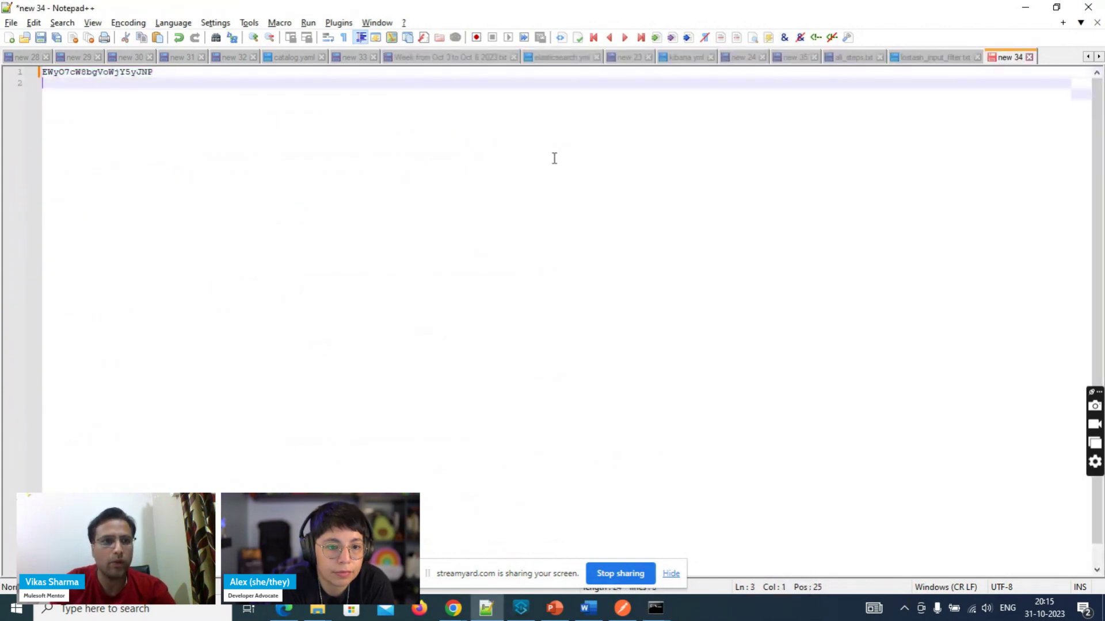
pyautogui.press('Return')
pyautogui.hotkey('ctrl', 'v')
pyautogui.write('- kib')
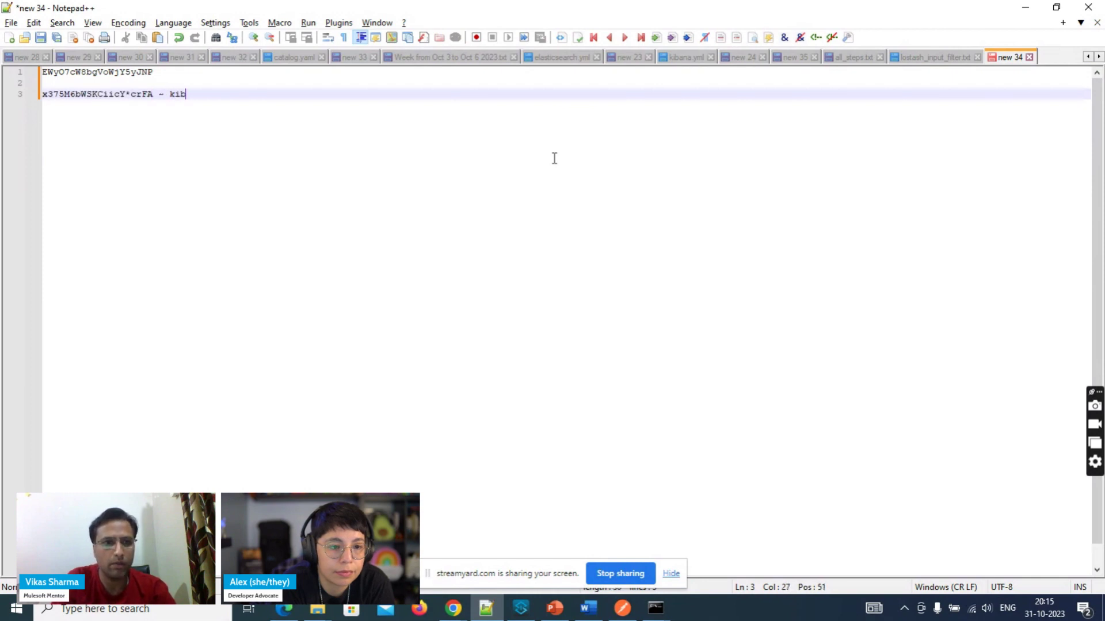
pyautogui.write('ana')
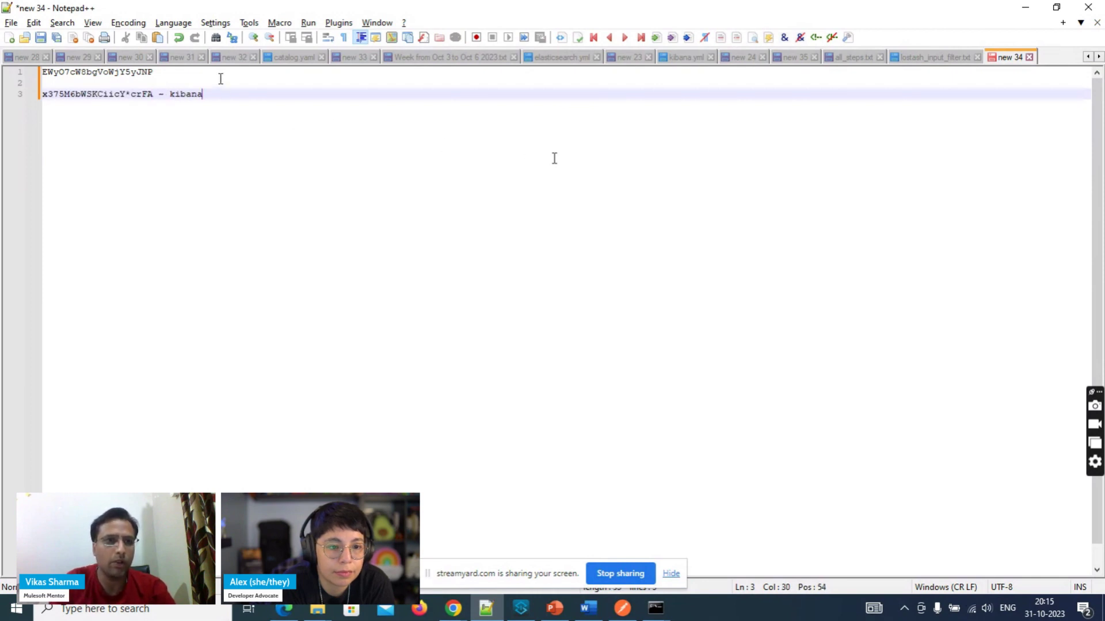
# Step: Label the first password line in new 34 as the elastic password
pyautogui.press('Up')
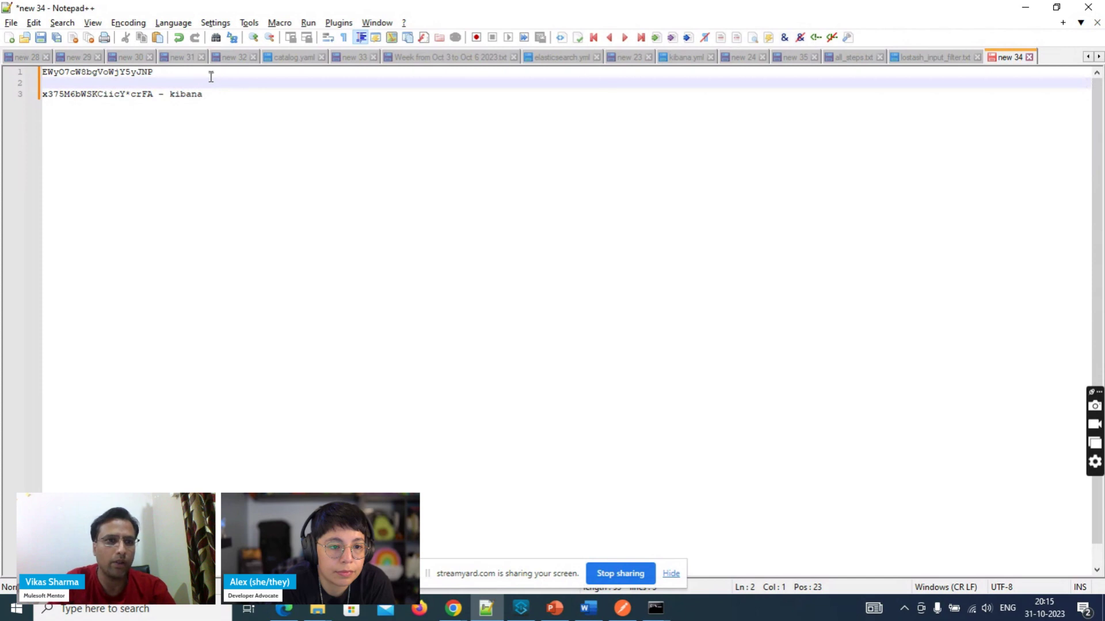
pyautogui.click(211, 76)
pyautogui.write('- ela')
pyautogui.press('BackSpace')
pyautogui.press('BackSpace')
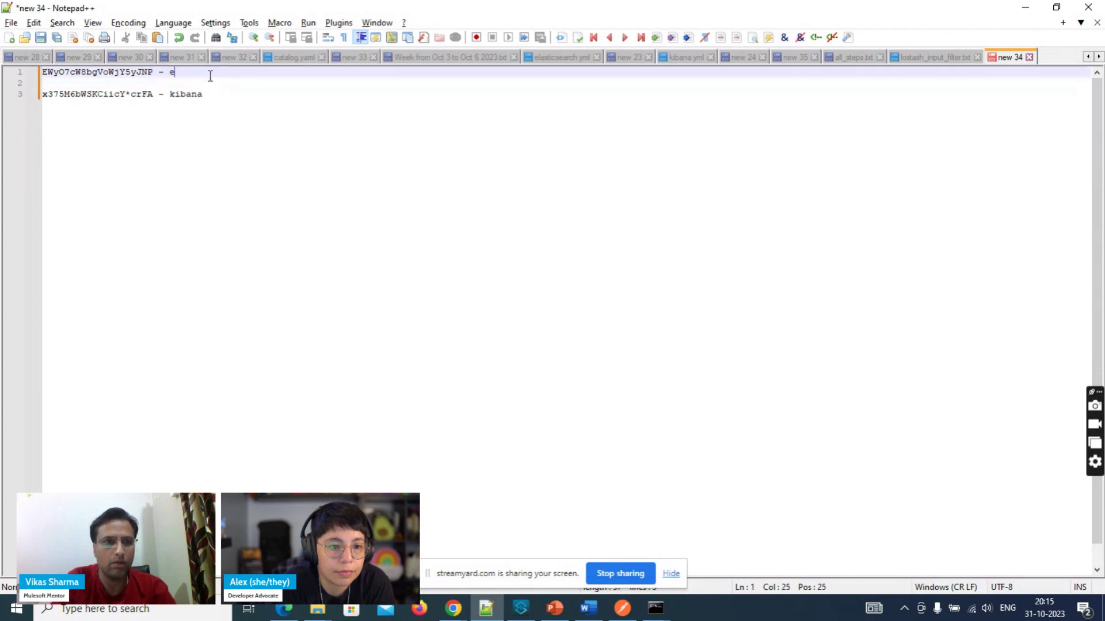
pyautogui.write('lastc')
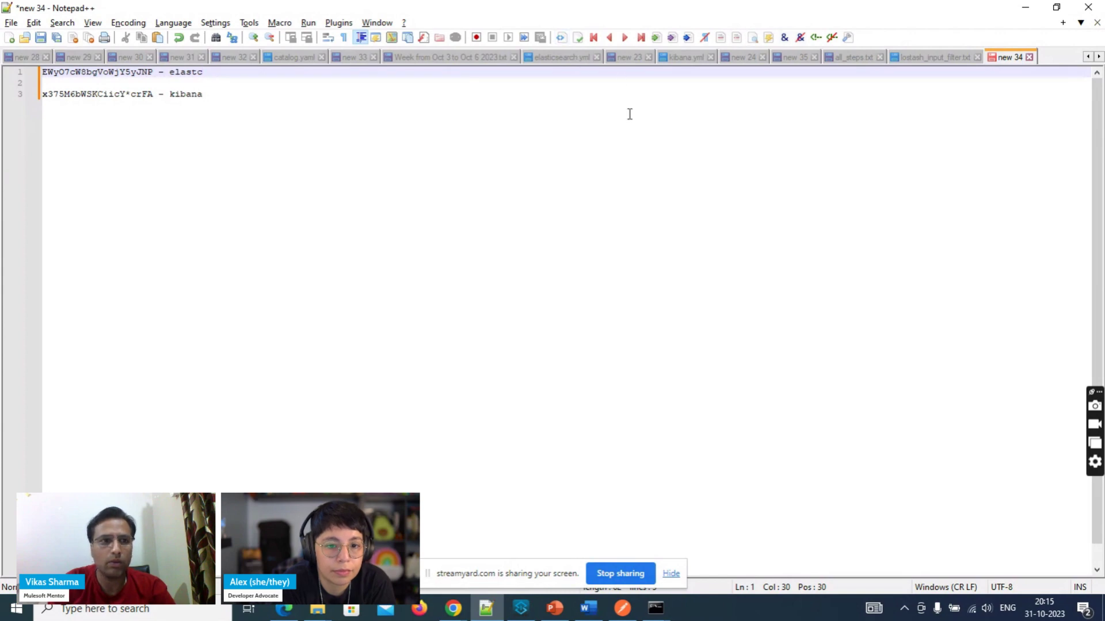
pyautogui.hotkey('alt', 'Tab')
pyautogui.press('Tab')
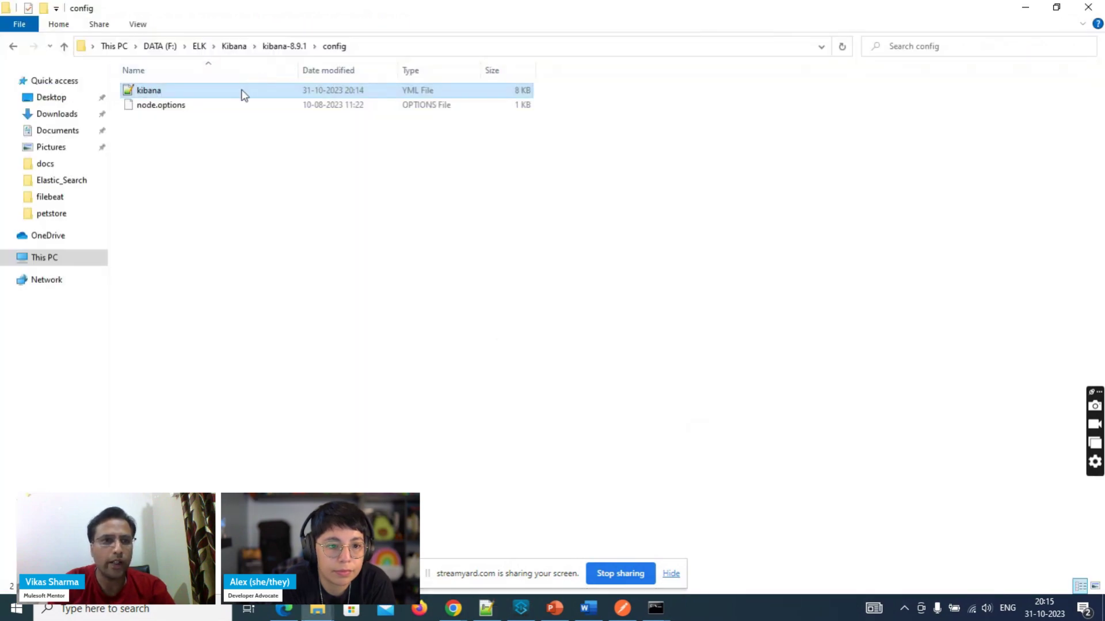
# Step: Replace the placeholder elasticsearch.password on line 50 of kibana.yml with the new kibana_system password and save
pyautogui.doubleClick(241, 89)
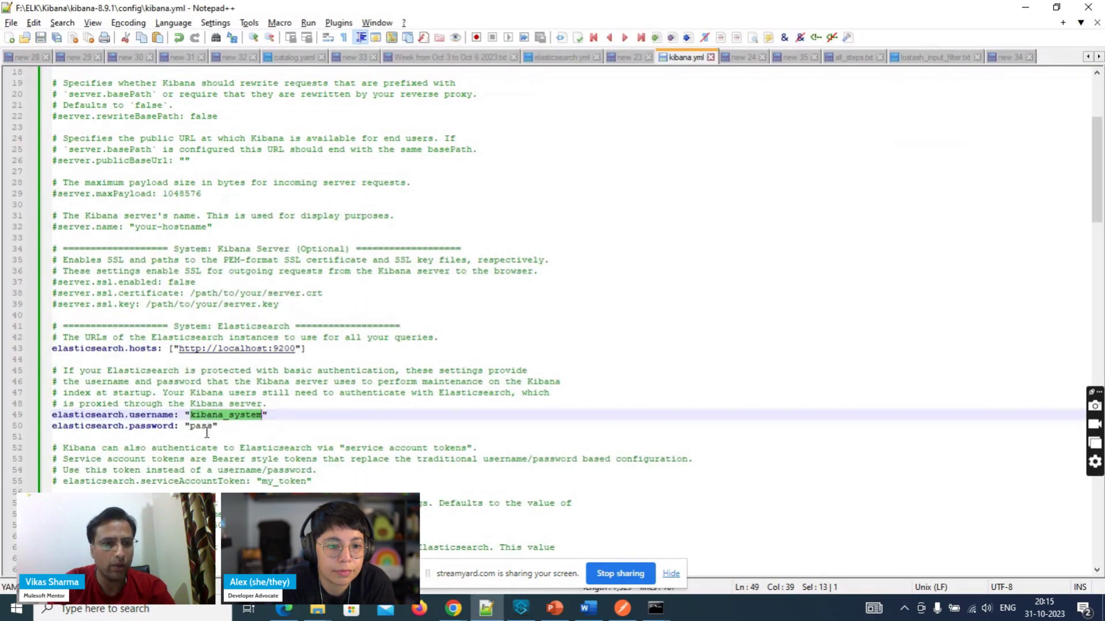
pyautogui.doubleClick(205, 426)
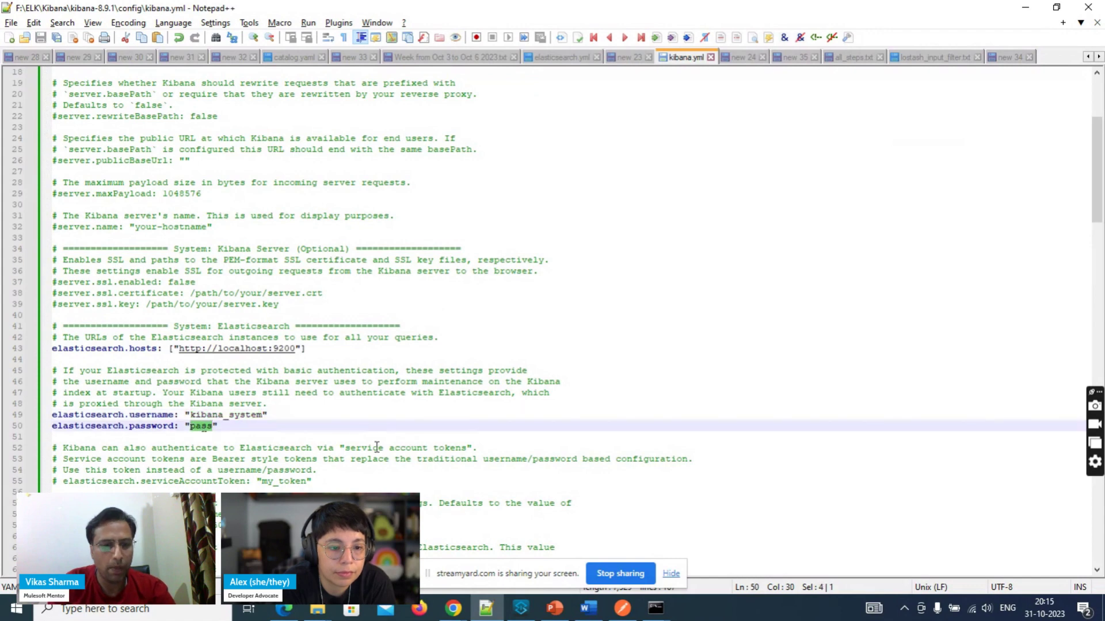
pyautogui.hotkey('ctrl', 'v')
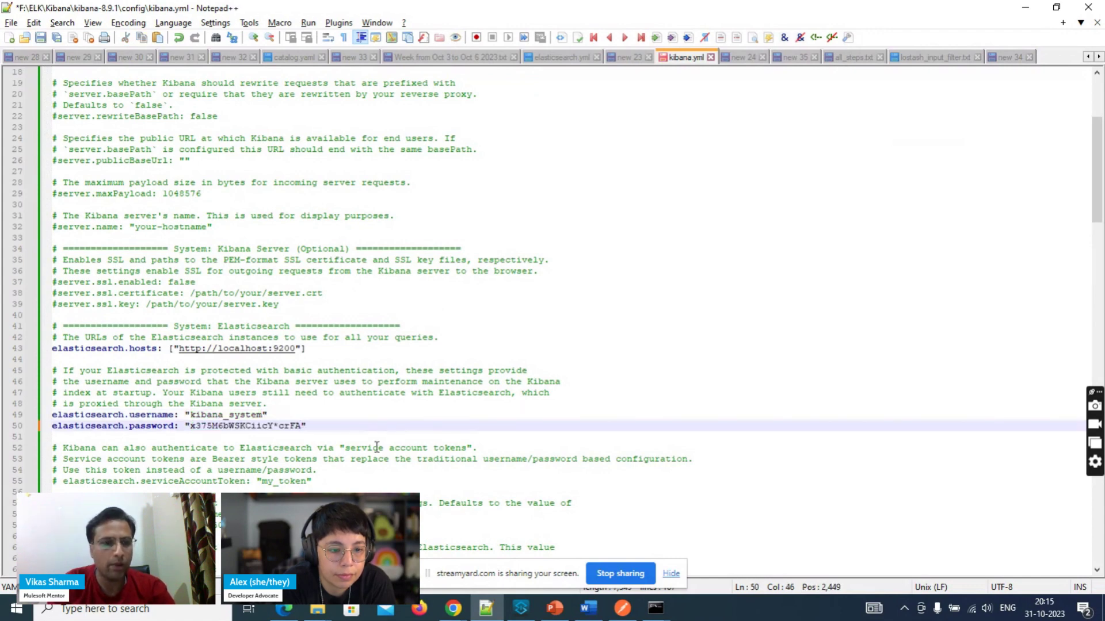
pyautogui.hotkey('ctrl', 's')
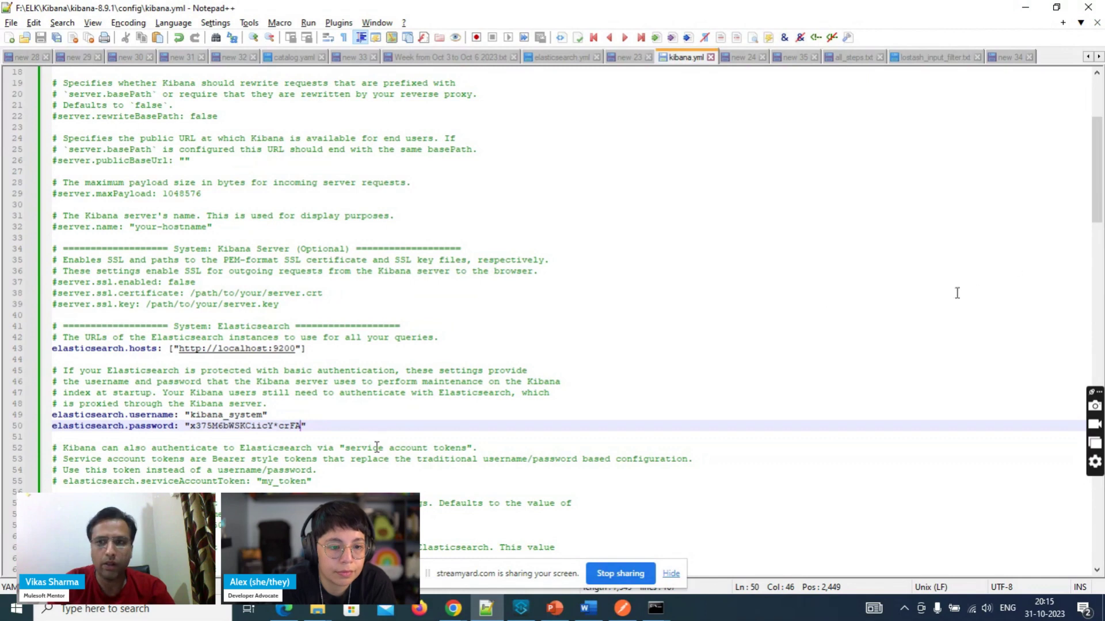
pyautogui.scroll(6, 1096, 158)
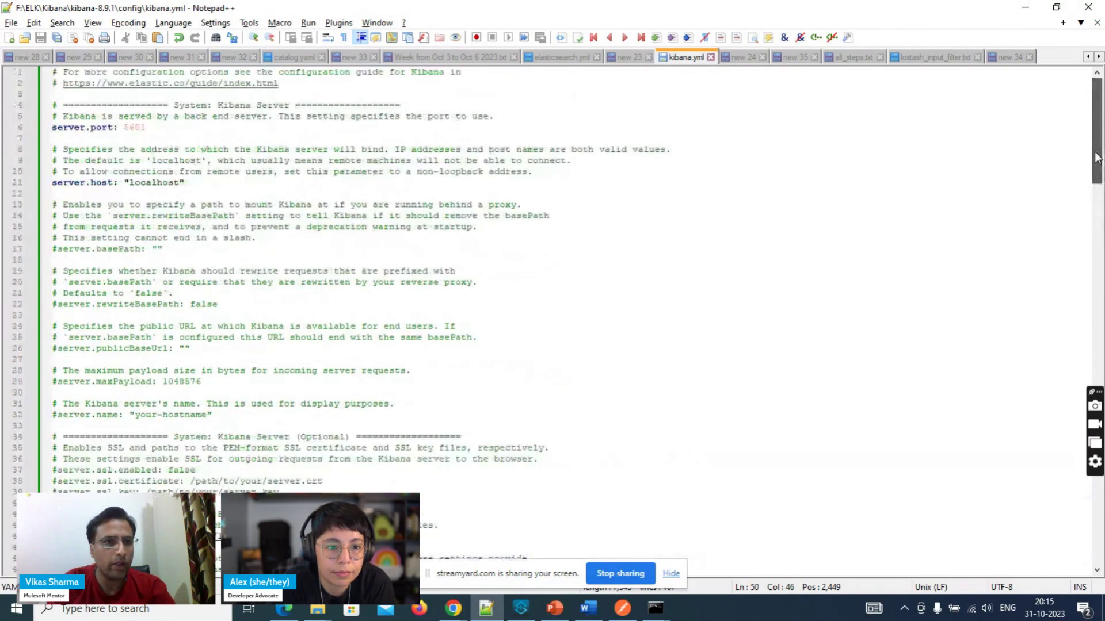
pyautogui.scroll(-1, 1096, 164)
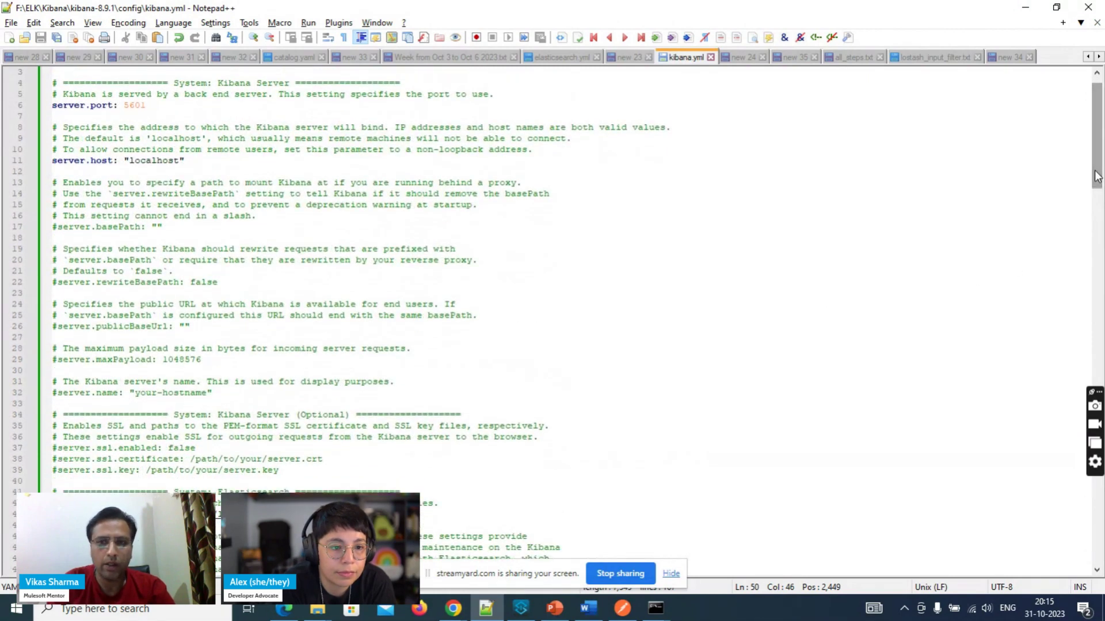
pyautogui.moveTo(1096, 176); pyautogui.dragTo(1096, 218)
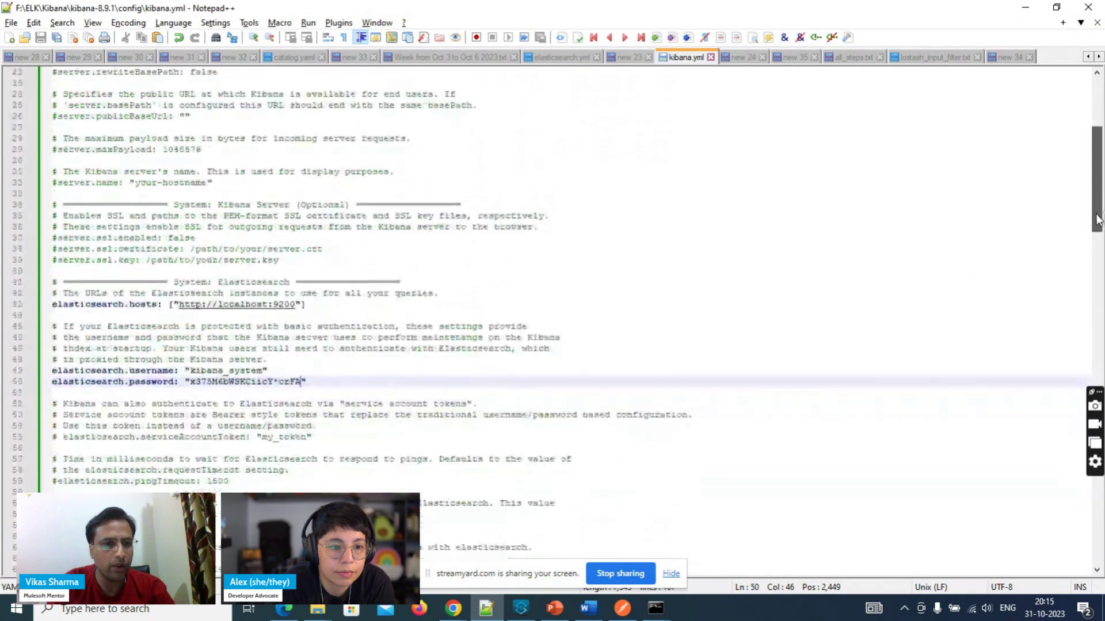
pyautogui.scroll(-1, 1096, 221)
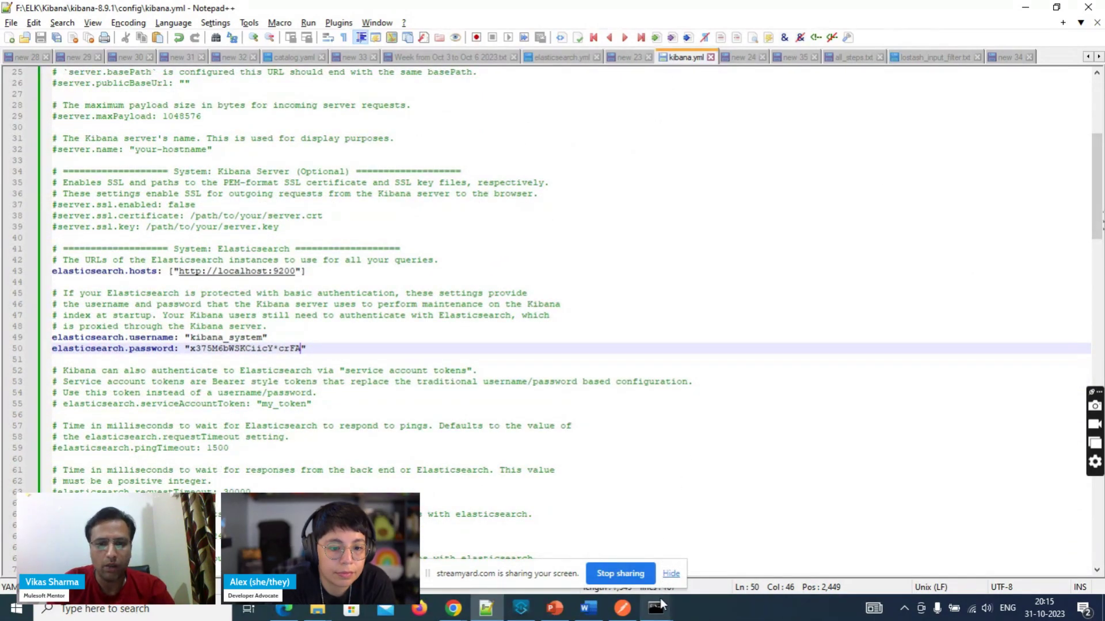
# Step: Minimize Command Prompt and bring the Kibana config folder window to the front
pyautogui.moveTo(656, 608)
pyautogui.click(723, 537)
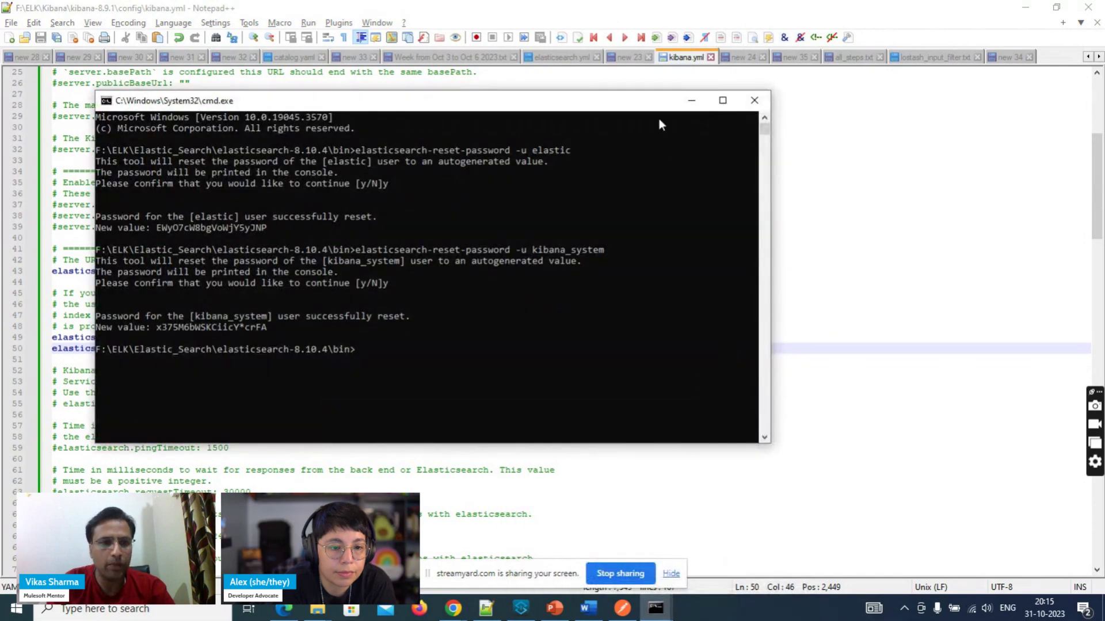
pyautogui.click(691, 100)
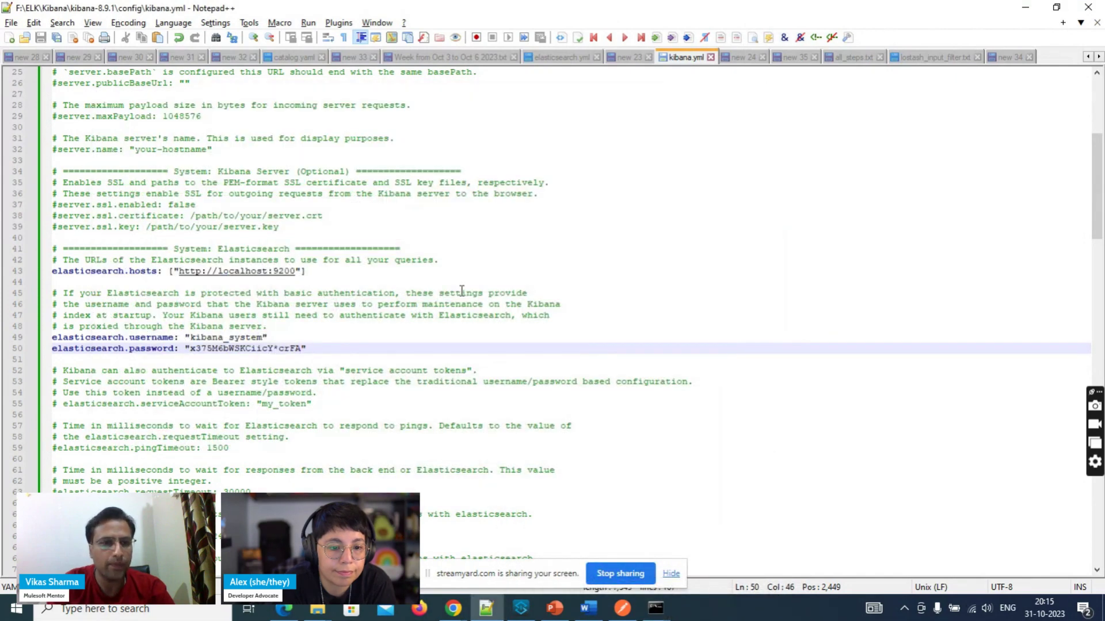
pyautogui.click(330, 609)
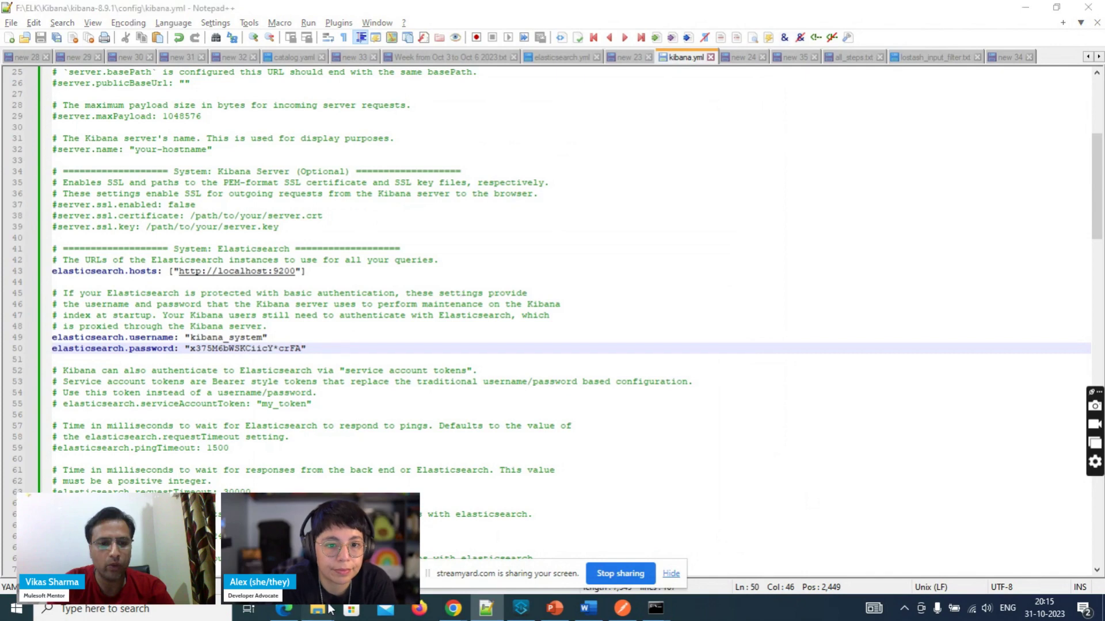
pyautogui.click(322, 546)
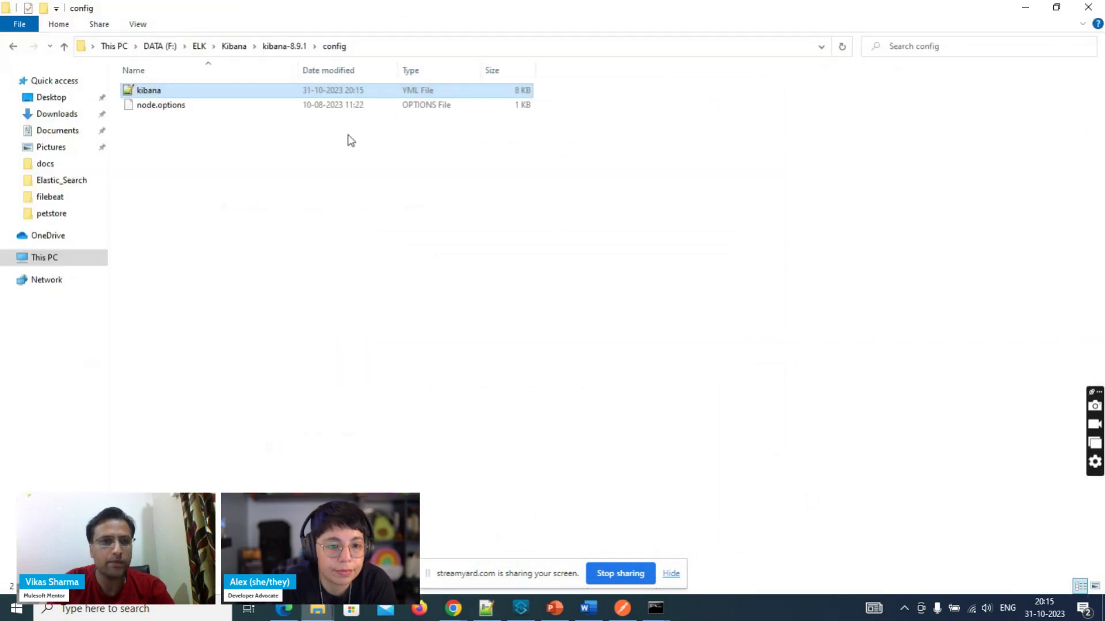
# Step: Open a Command Prompt in the kibana-8.9.1 bin folder by entering cmd in the address bar
pyautogui.click(286, 47)
pyautogui.doubleClick(209, 90)
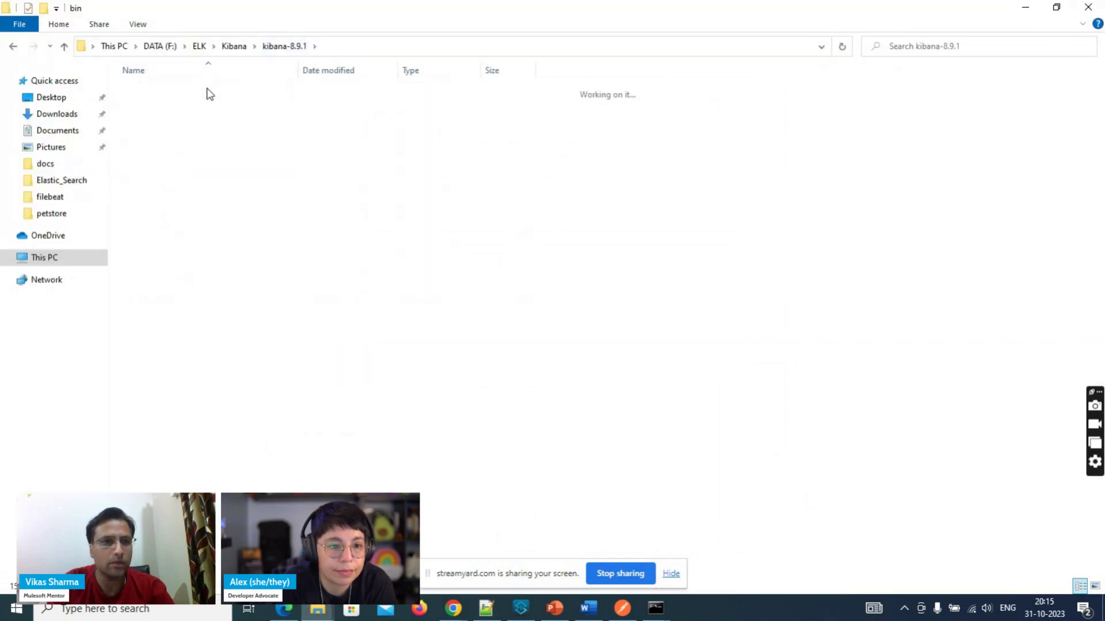
pyautogui.click(356, 46)
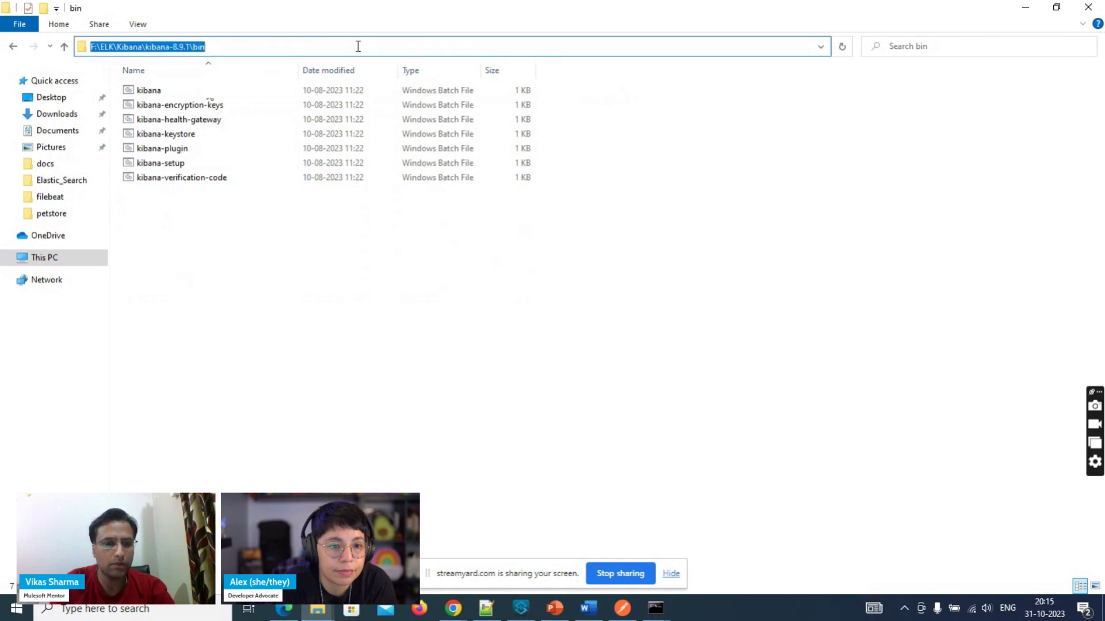
pyautogui.write('cmd')
pyautogui.press('Return')
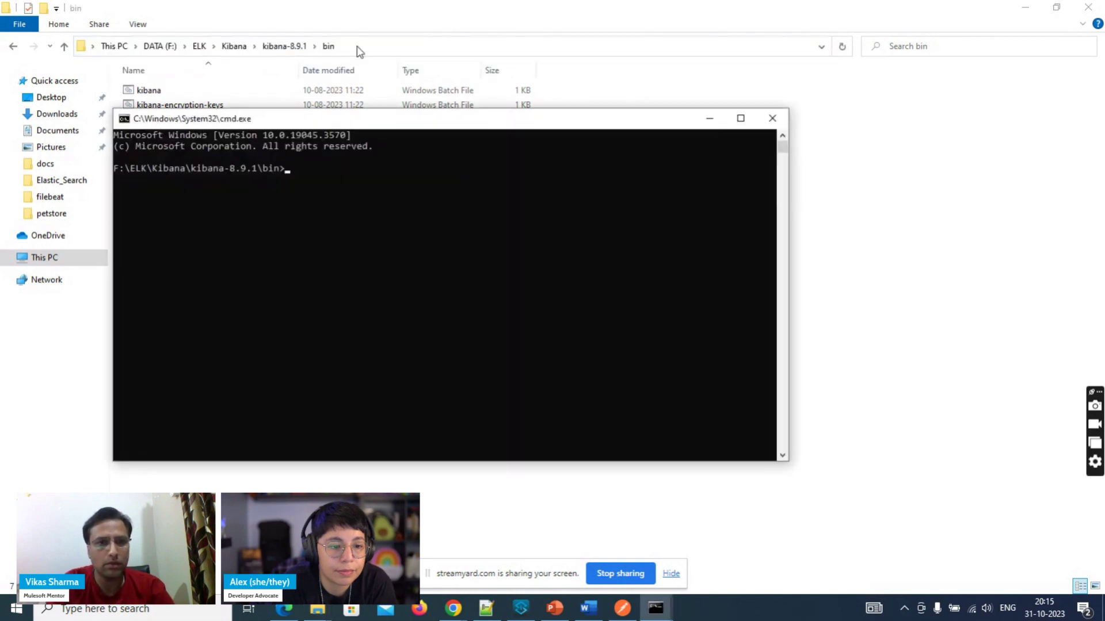
# Step: Run kibana.bat to start Kibana, then move aside and minimize its console
pyautogui.write('k')
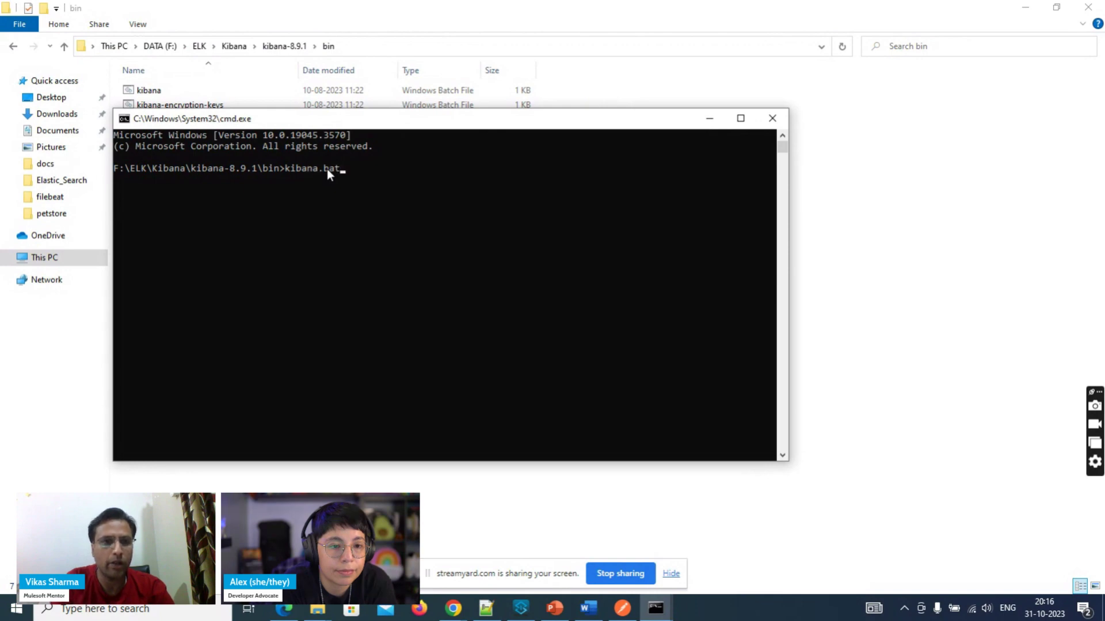
pyautogui.write('ibana.bat')
pyautogui.press('Return')
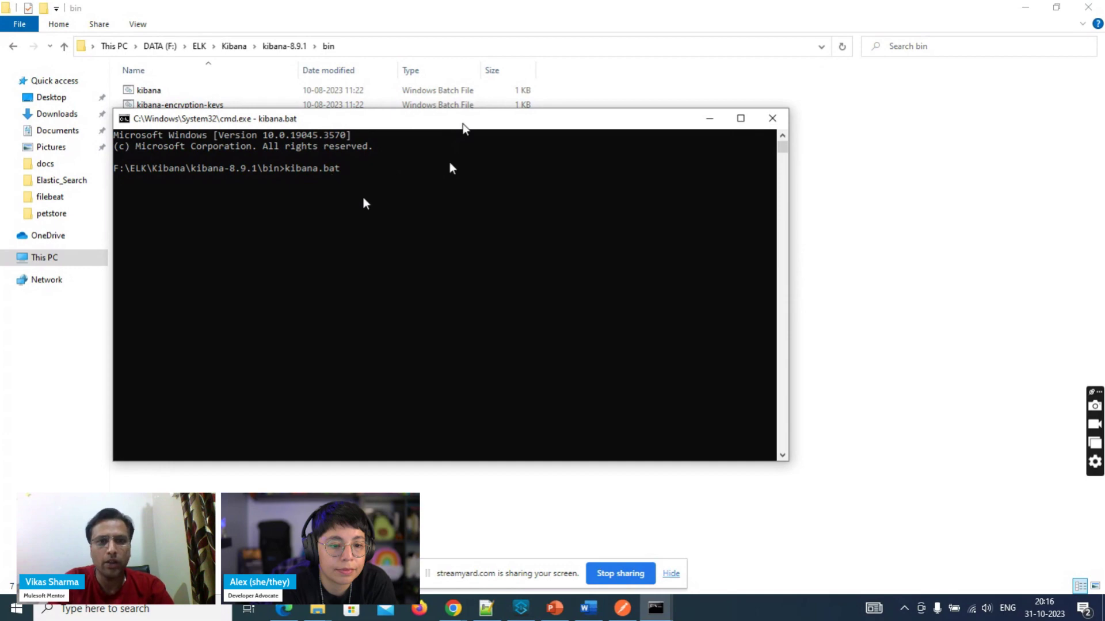
pyautogui.moveTo(464, 128); pyautogui.dragTo(603, 144)
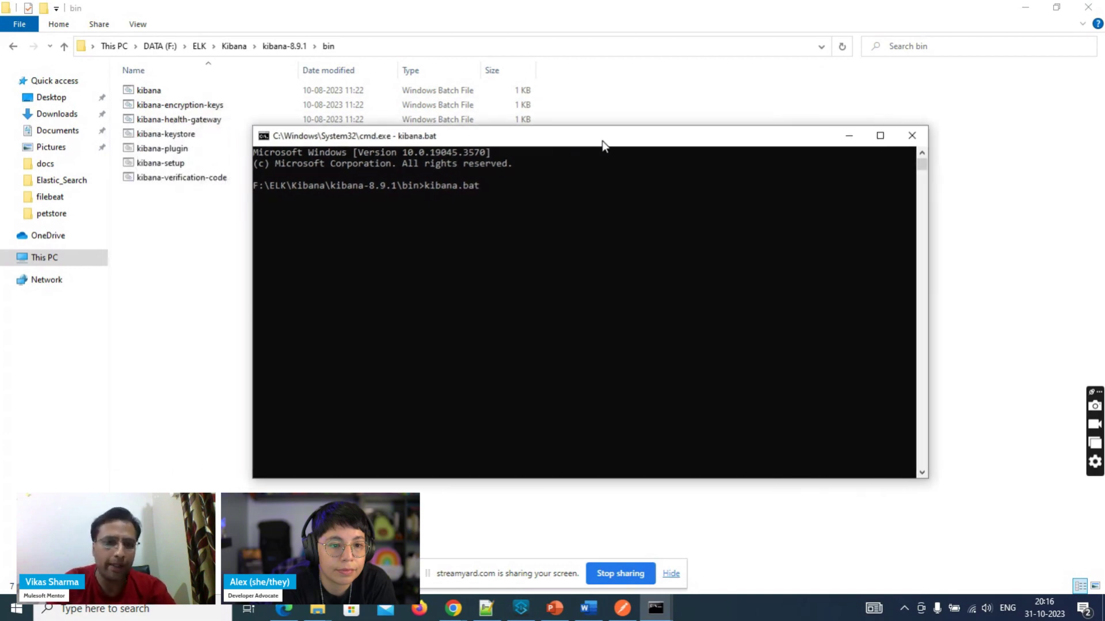
pyautogui.click(847, 136)
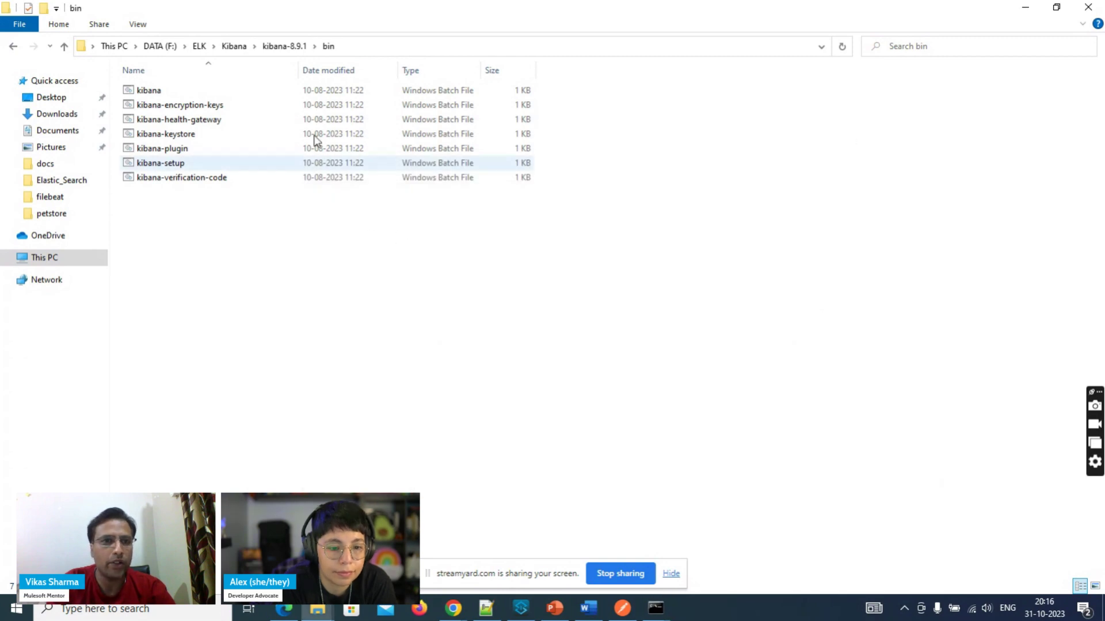
# Step: Browse ELK > Logstash > logstash-8.9.1 > config and open logstash-sample
pyautogui.click(203, 48)
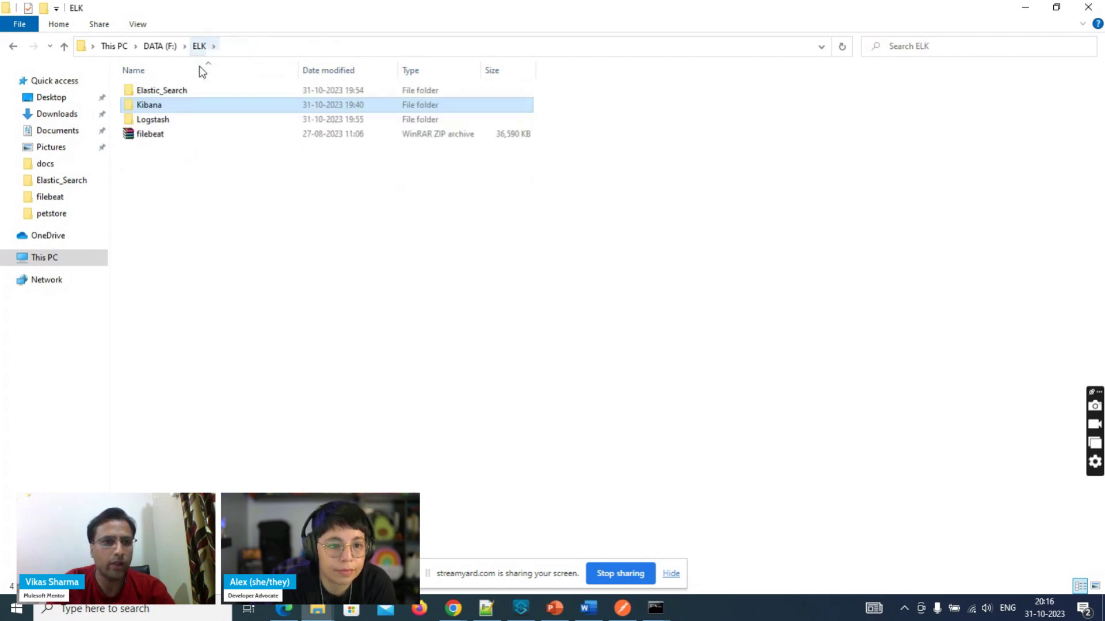
pyautogui.doubleClick(180, 121)
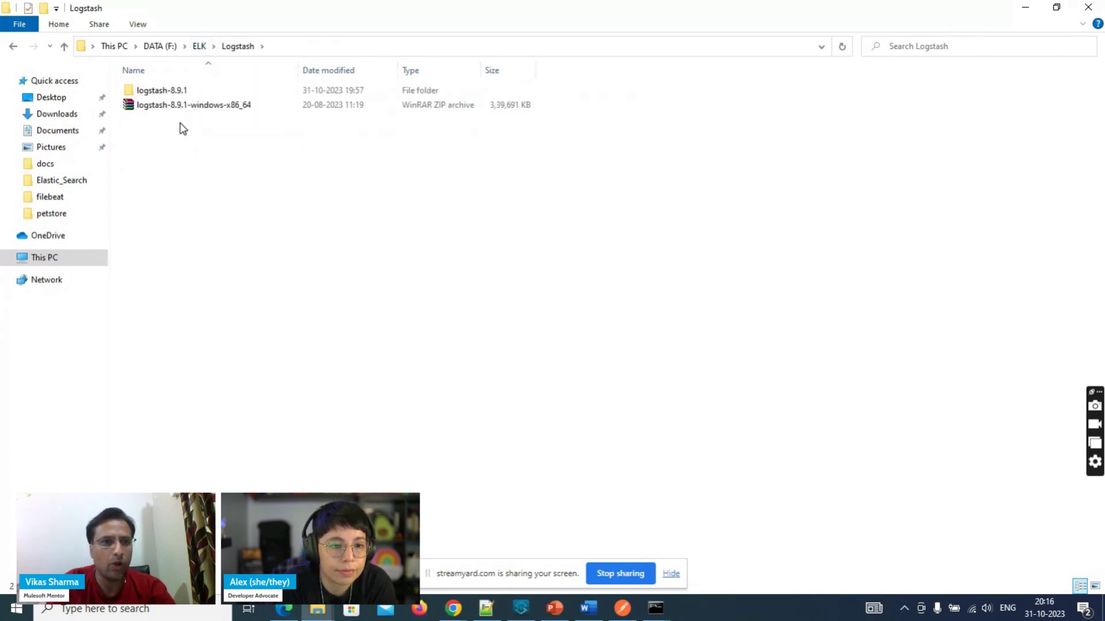
pyautogui.doubleClick(175, 92)
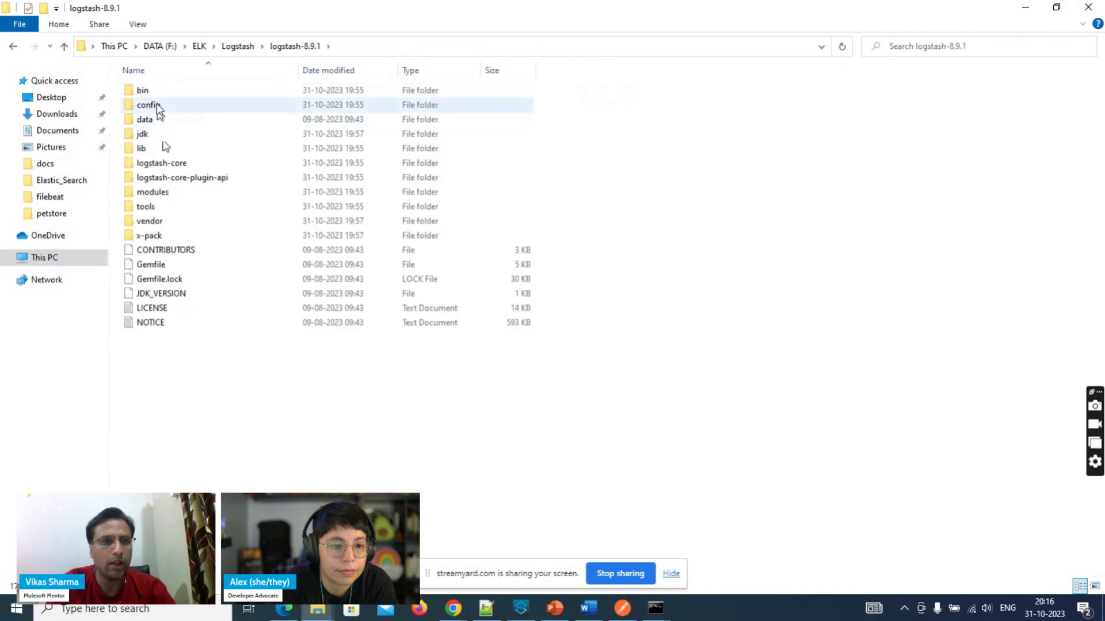
pyautogui.doubleClick(159, 107)
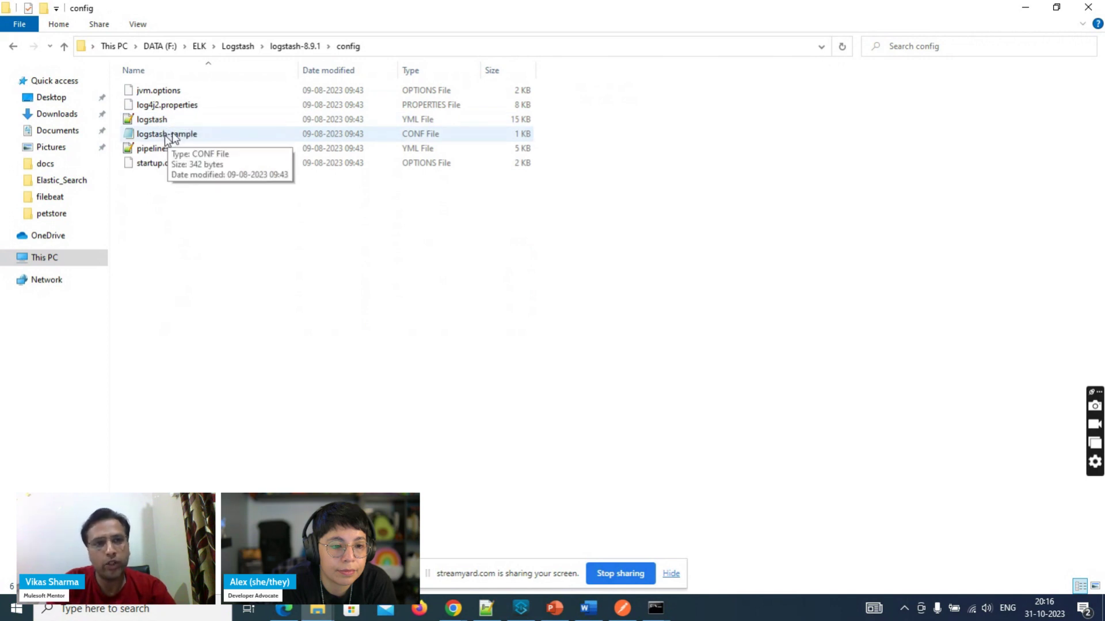
pyautogui.doubleClick(177, 135)
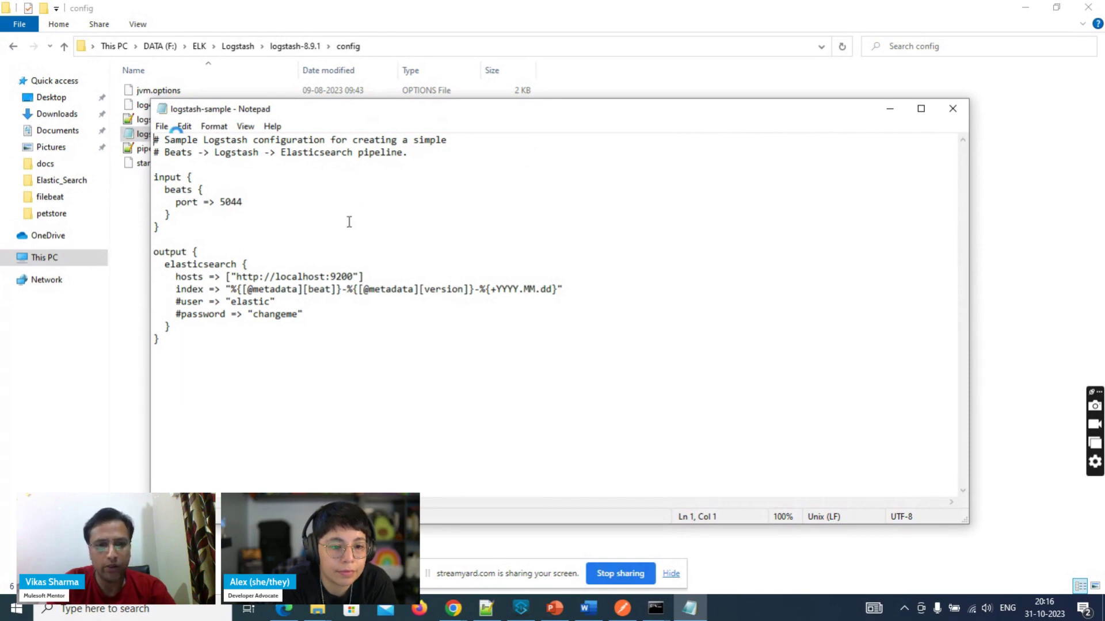
# Step: Paste the prepared config from lostash_input_filter.txt over logstash-sample's contents and save
pyautogui.click(486, 608)
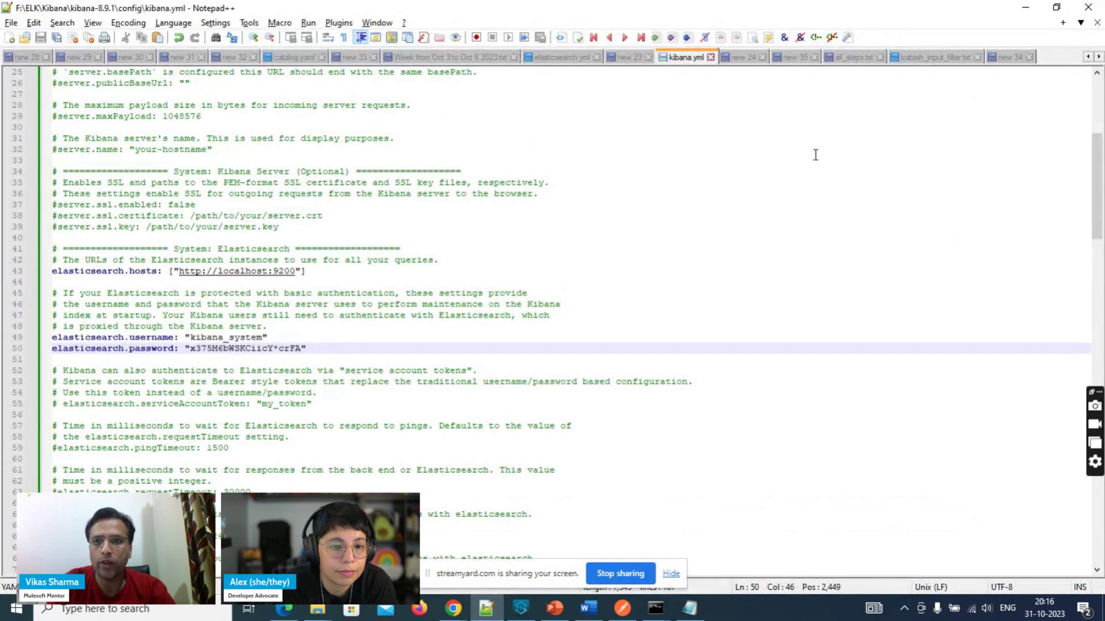
pyautogui.click(919, 53)
pyautogui.click(816, 180)
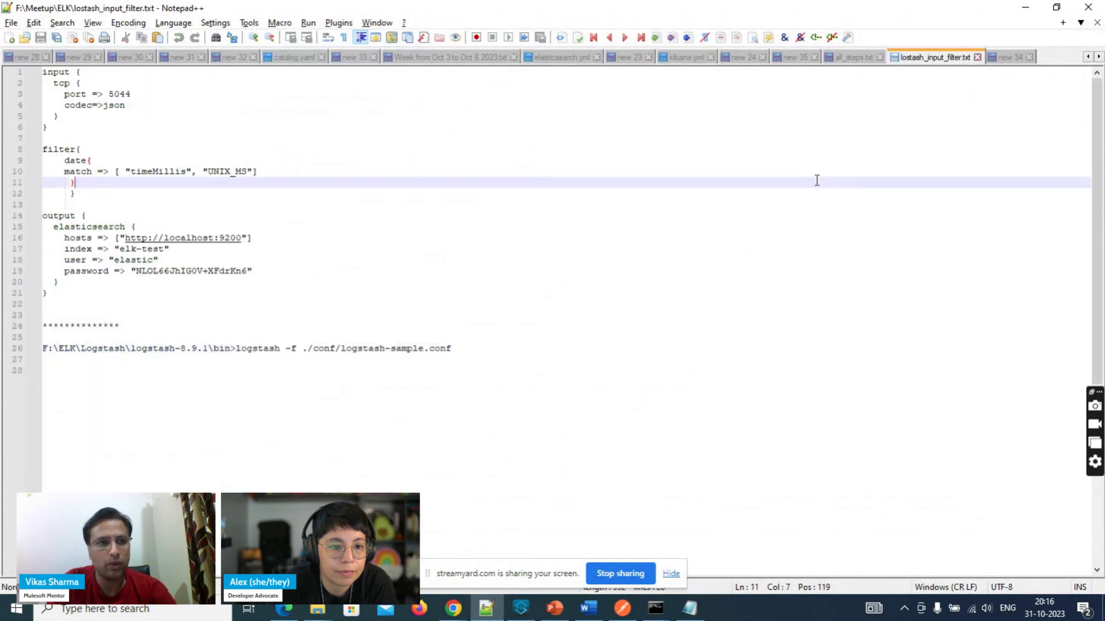
pyautogui.hotkey('ctrl', 'a')
pyautogui.hotkey('ctrl', 'c')
pyautogui.hotkey('alt', 'Tab')
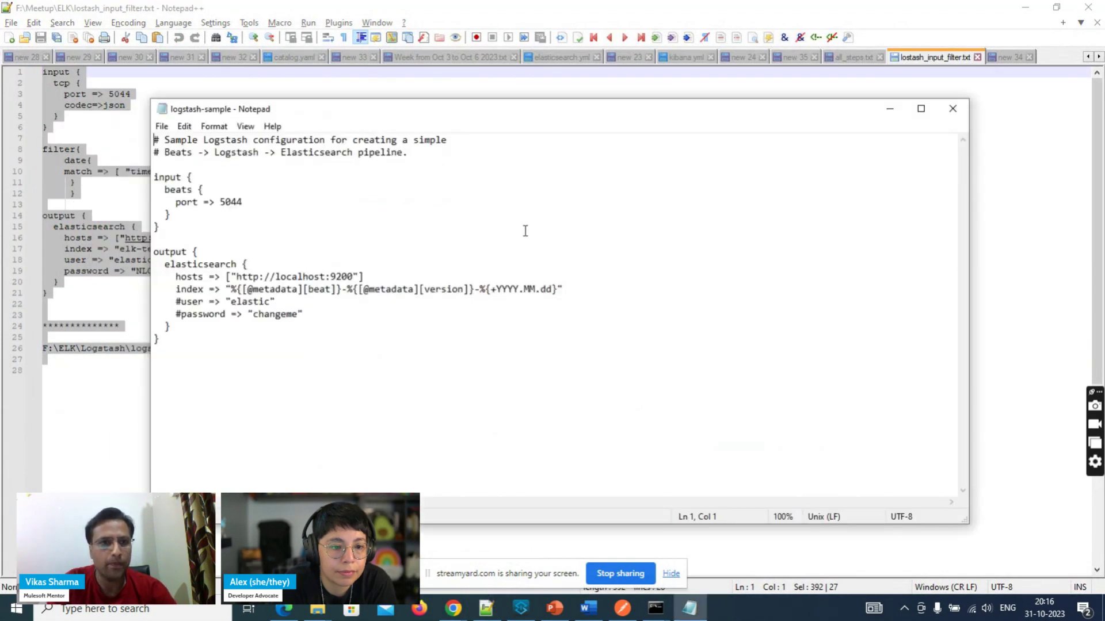
pyautogui.hotkey('ctrl', 'a')
pyautogui.hotkey('ctrl', 'v')
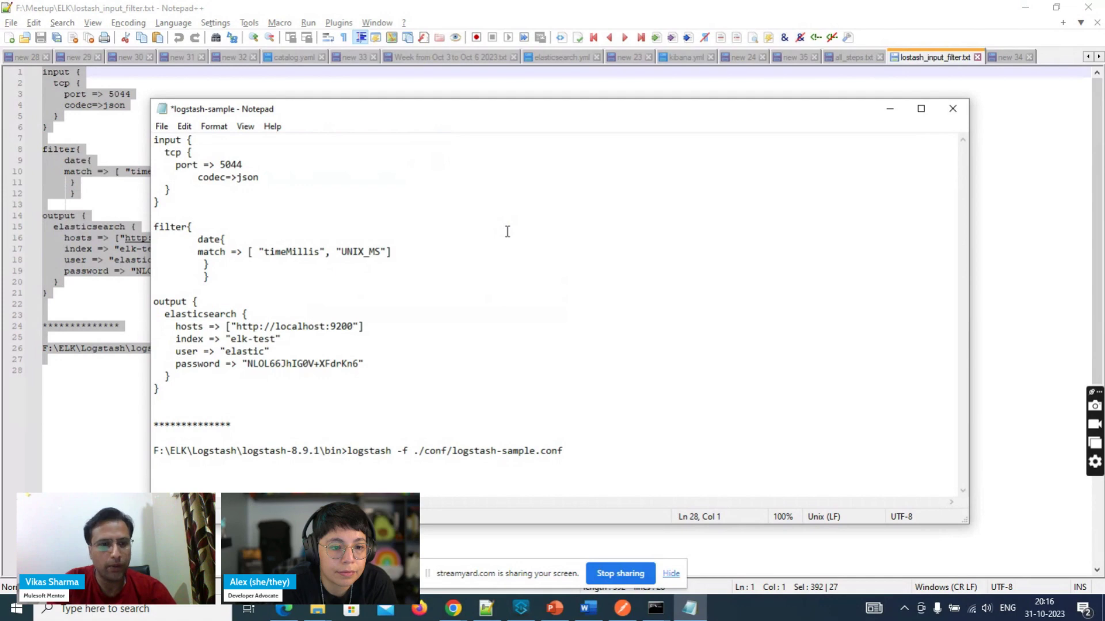
pyautogui.hotkey('ctrl', 's')
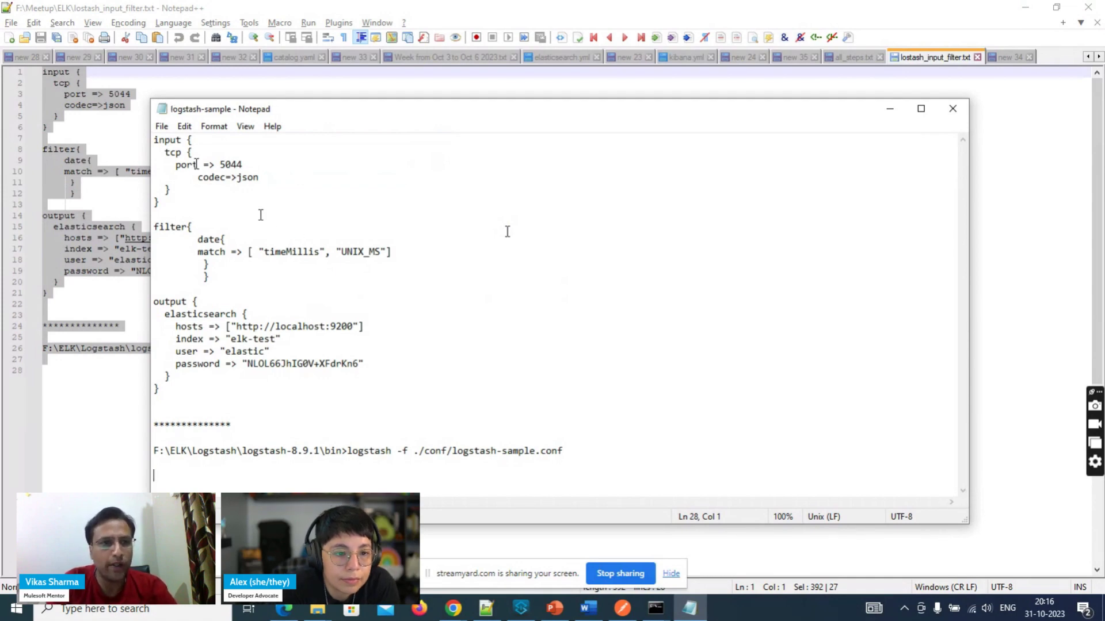
# Step: Delete the leftover separator and command lines at the end of logstash-sample
pyautogui.click(181, 239)
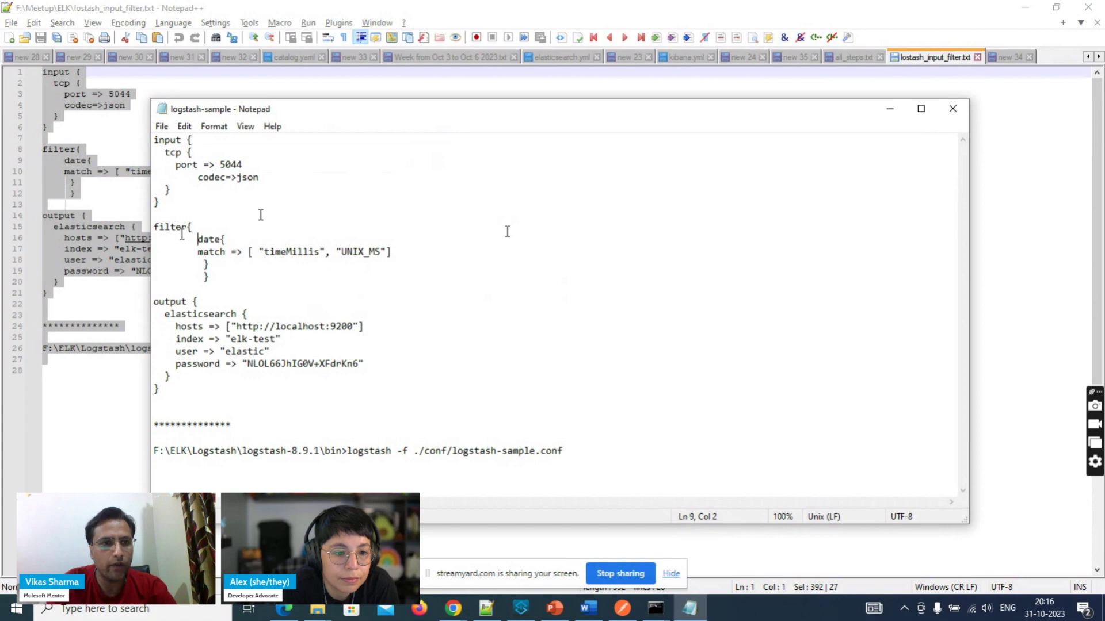
pyautogui.click(186, 290)
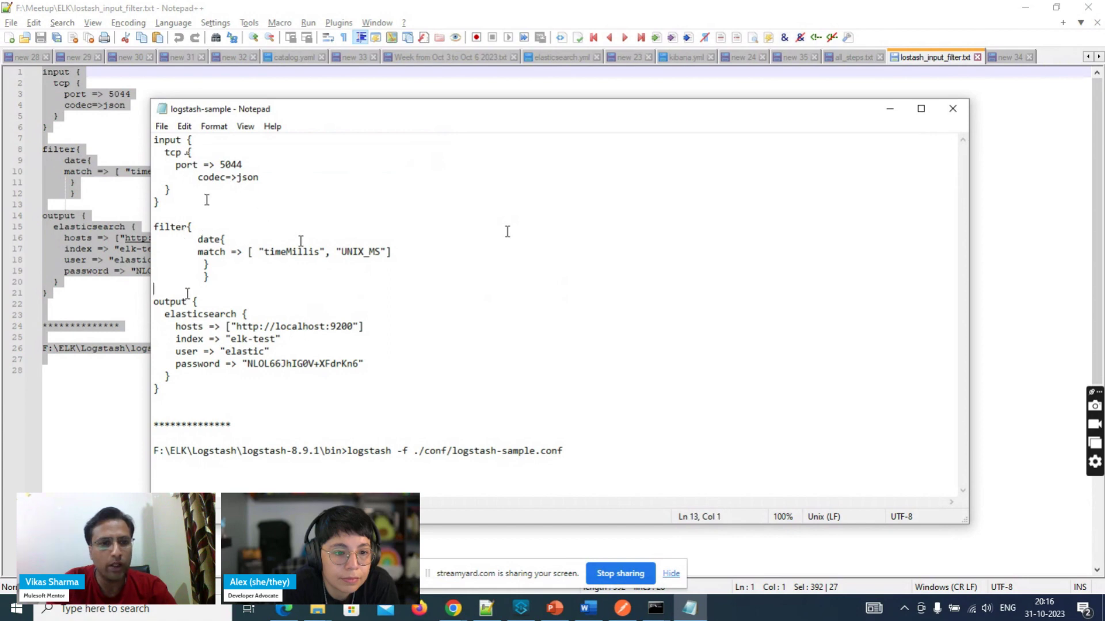
pyautogui.click(255, 165)
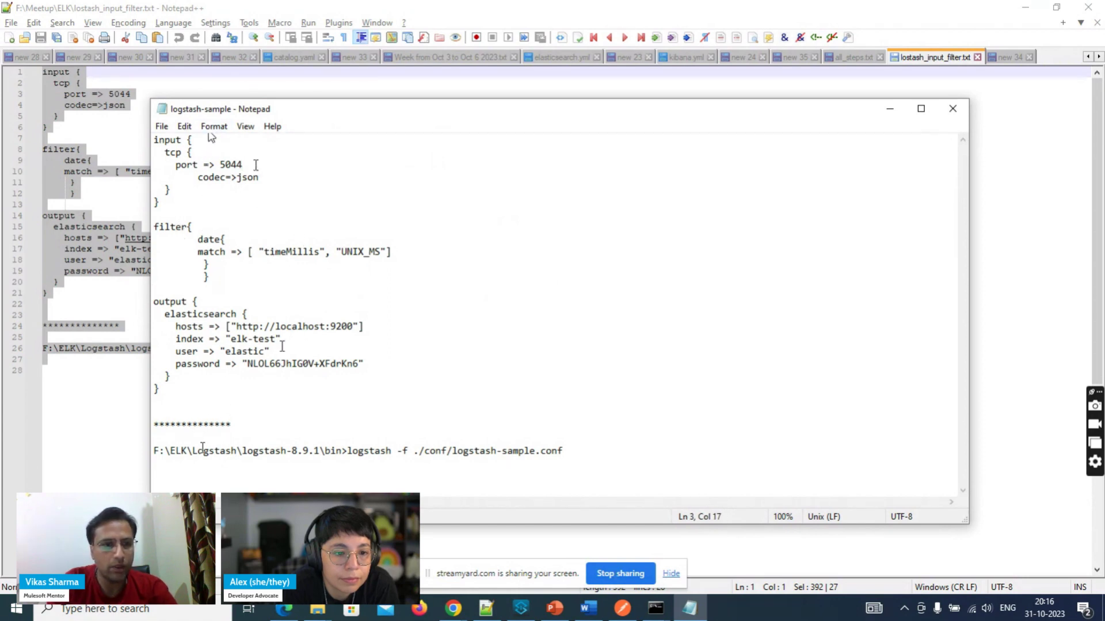
pyautogui.moveTo(593, 458); pyautogui.dragTo(154, 425)
pyautogui.press('Delete')
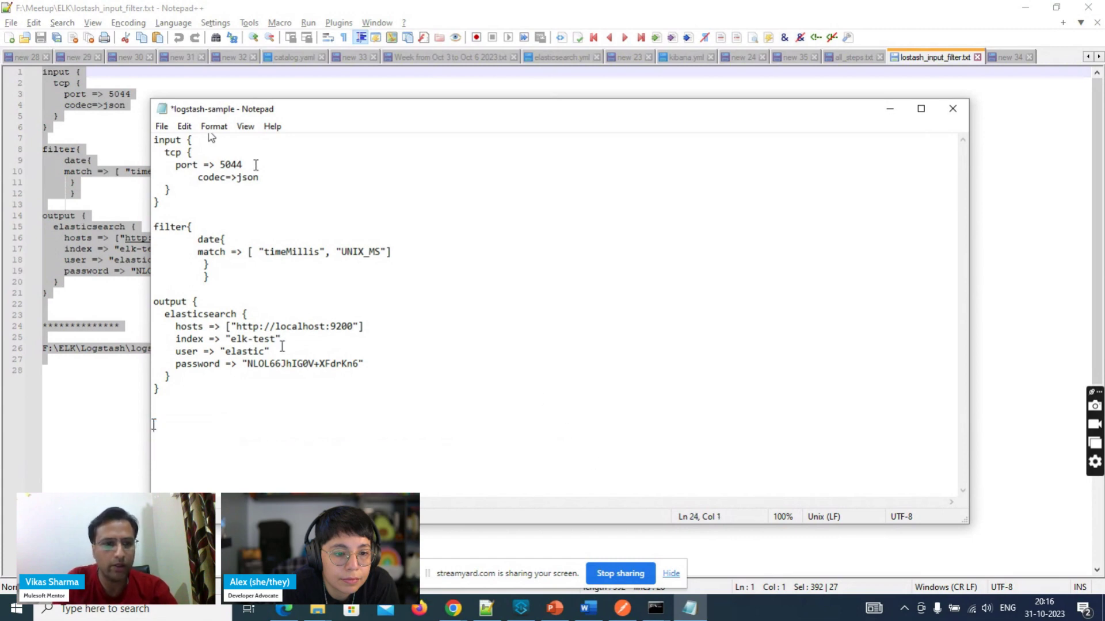
# Step: Change the Elasticsearch index to 'elk-test-stream' and save logstash-sample.conf
pyautogui.hotkey('ctrl', 's')
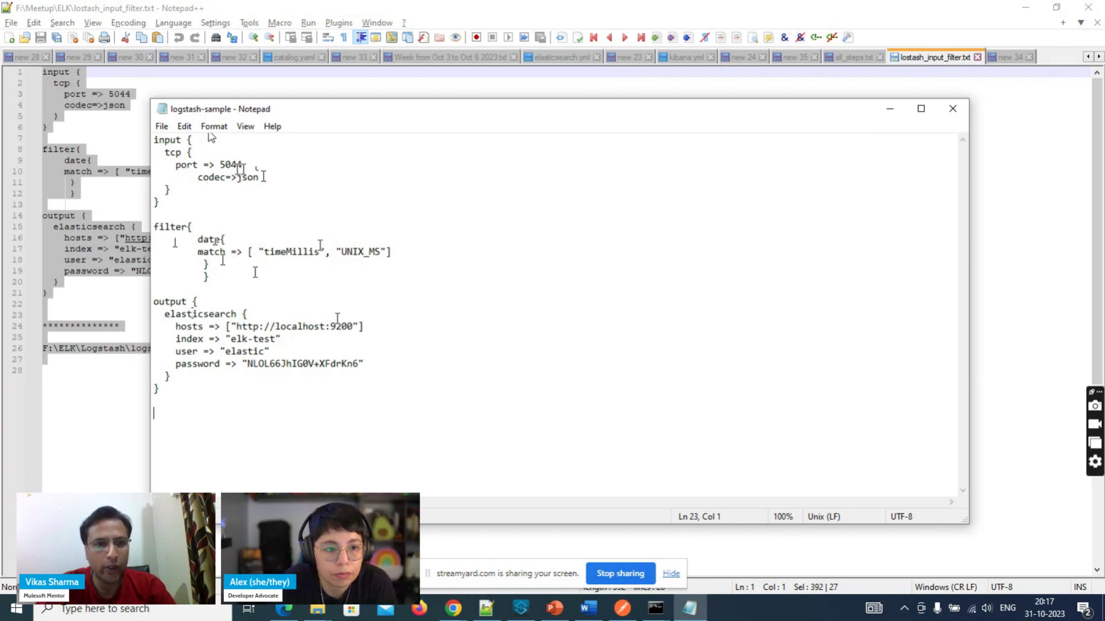
pyautogui.click(277, 339)
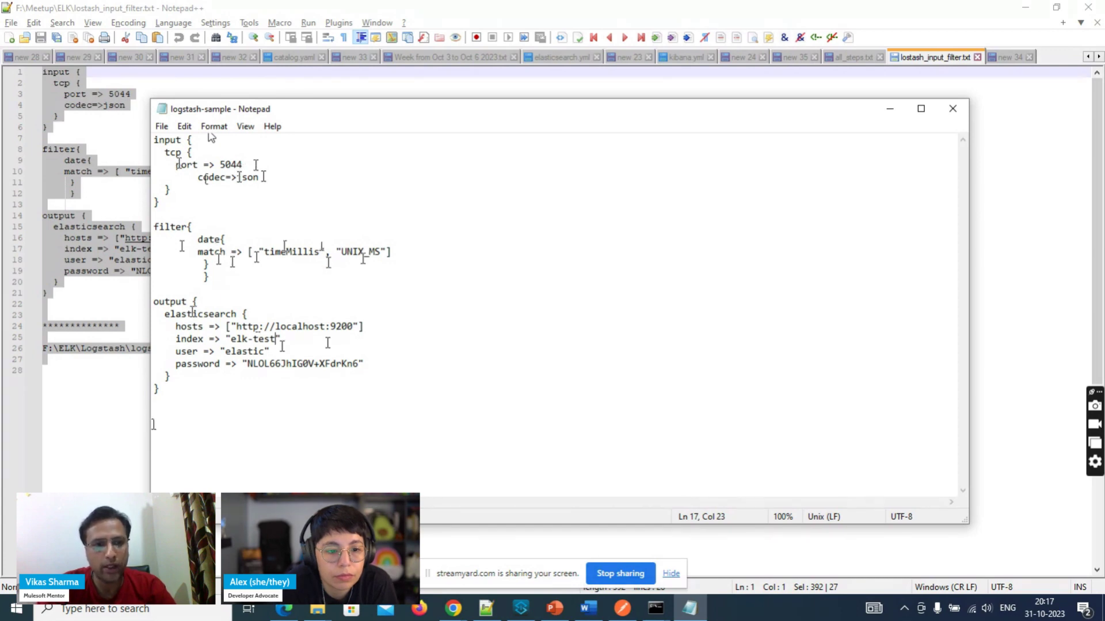
pyautogui.write('-')
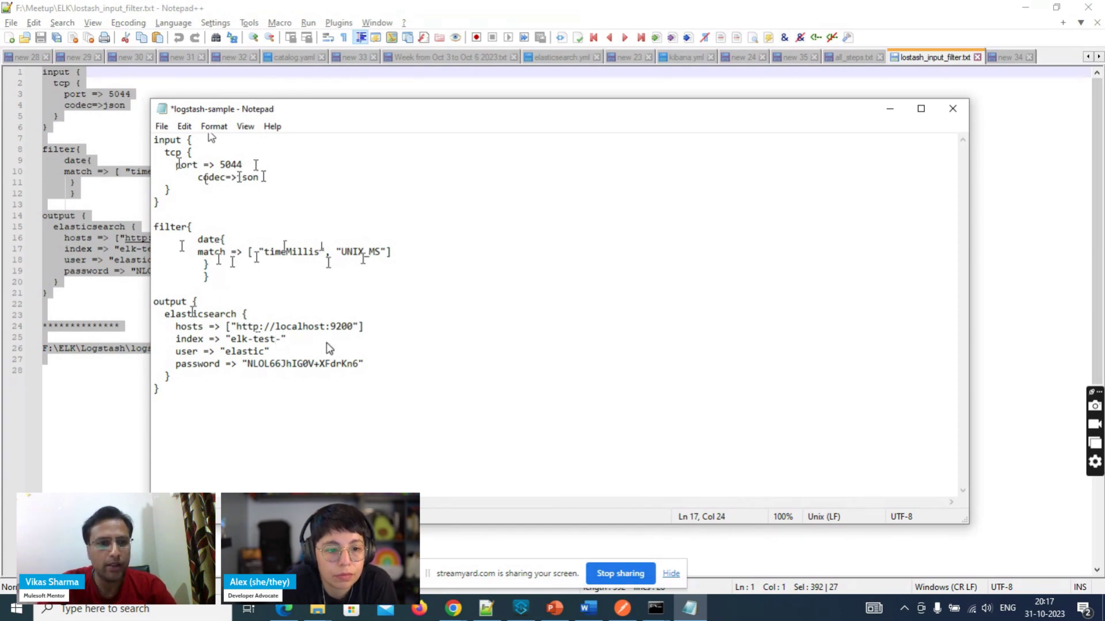
pyautogui.write('stre')
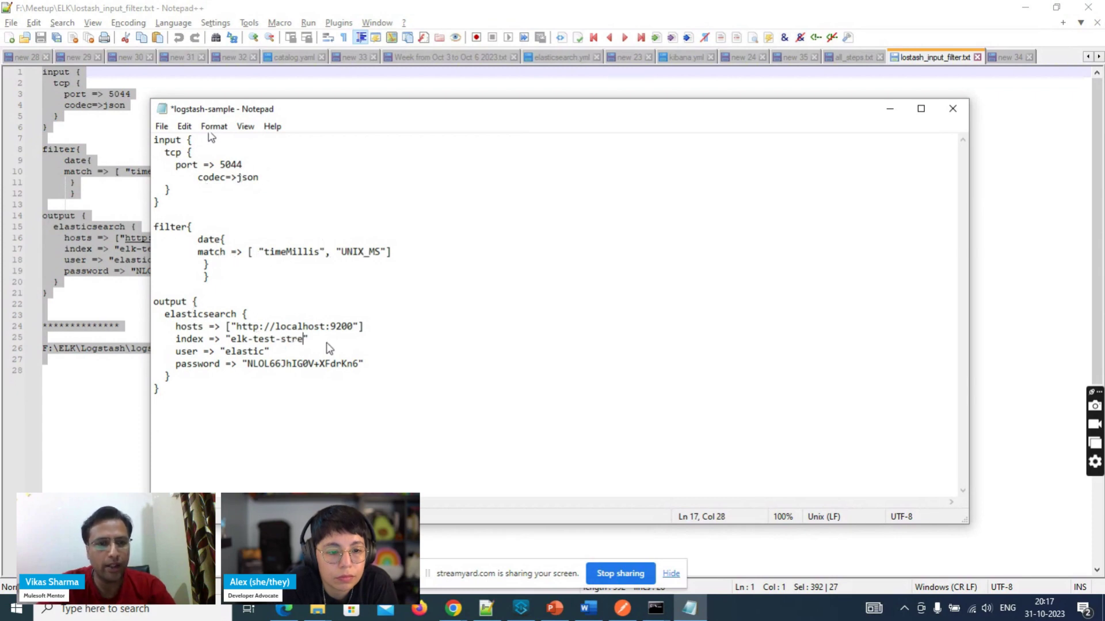
pyautogui.write('am')
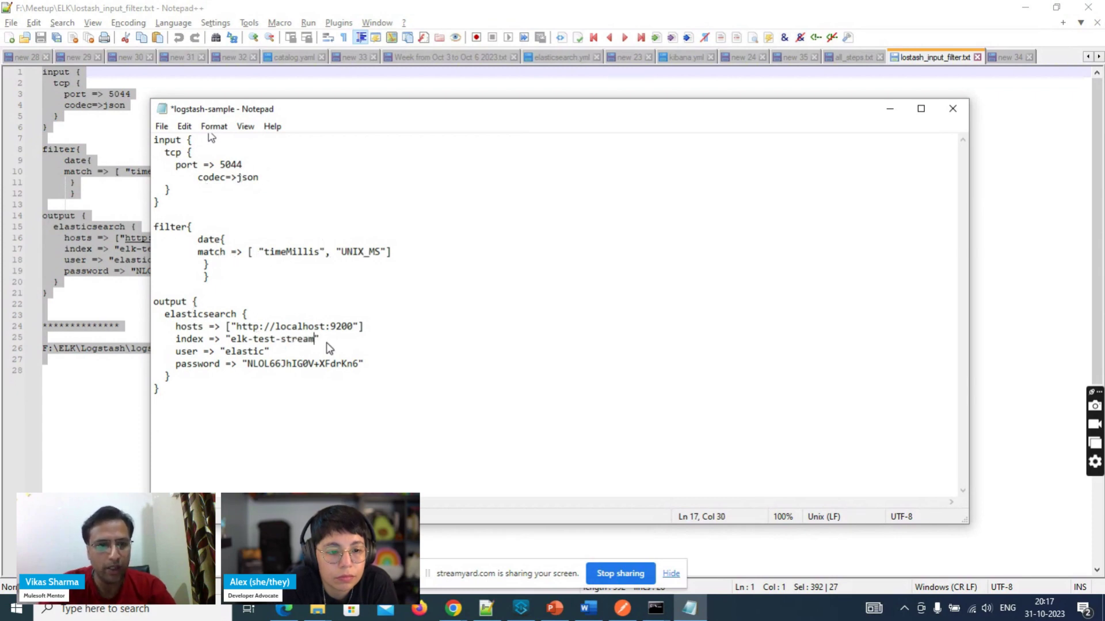
pyautogui.hotkey('ctrl', 's')
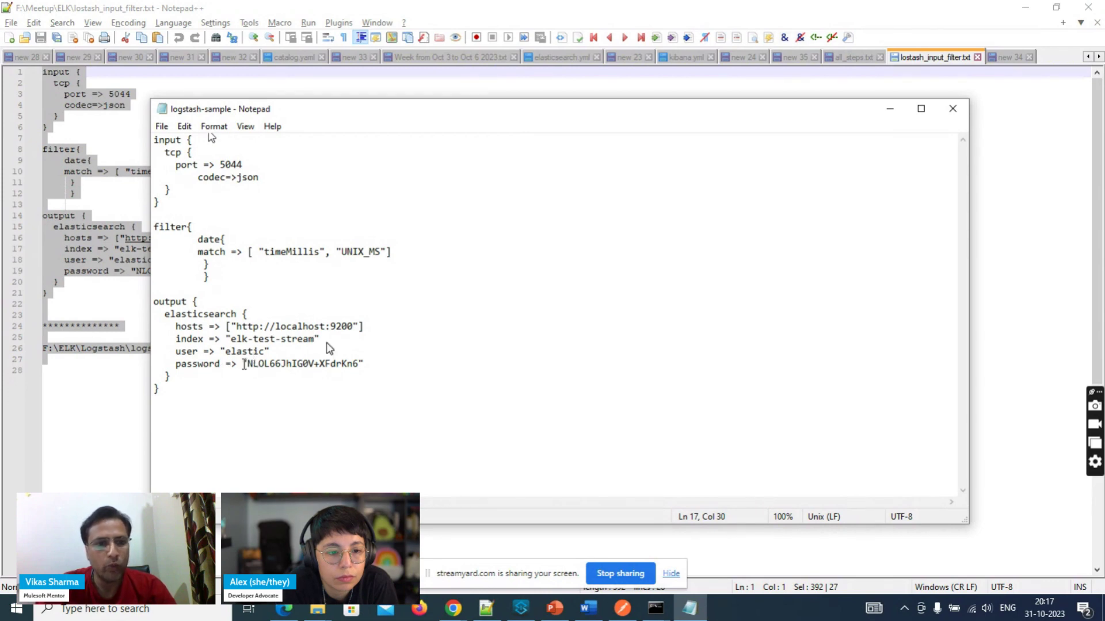
# Step: Replace the old password with the elastic user's new password, save and close Notepad
pyautogui.click(117, 301)
pyautogui.click(1014, 57)
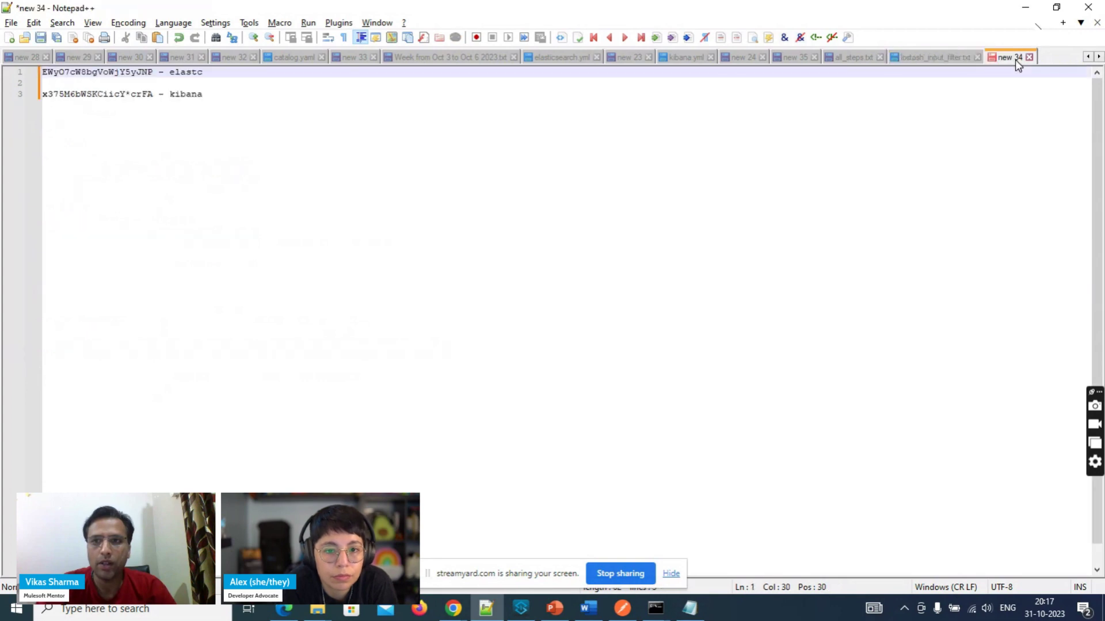
pyautogui.doubleClick(104, 73)
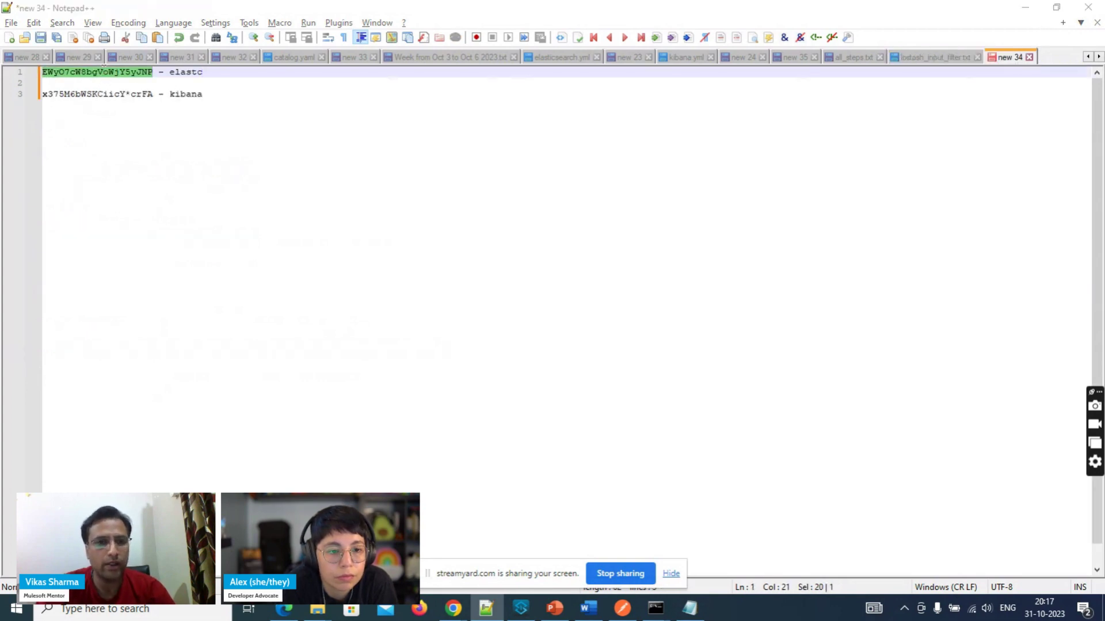
pyautogui.hotkey('alt', 'Tab')
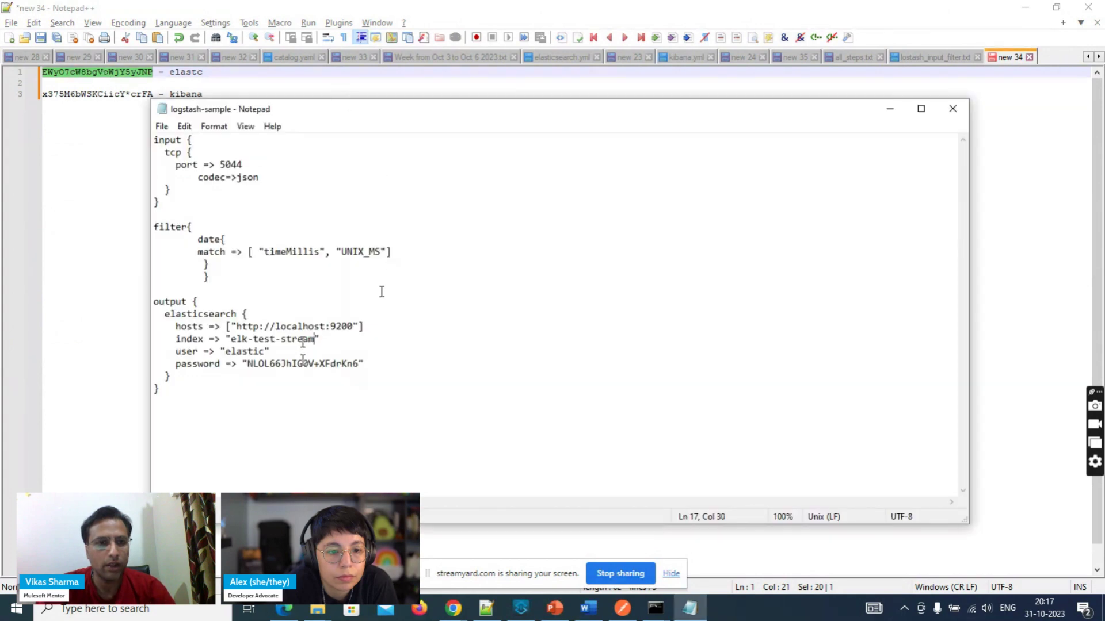
pyautogui.moveTo(242, 364); pyautogui.dragTo(314, 364)
pyautogui.click(288, 363)
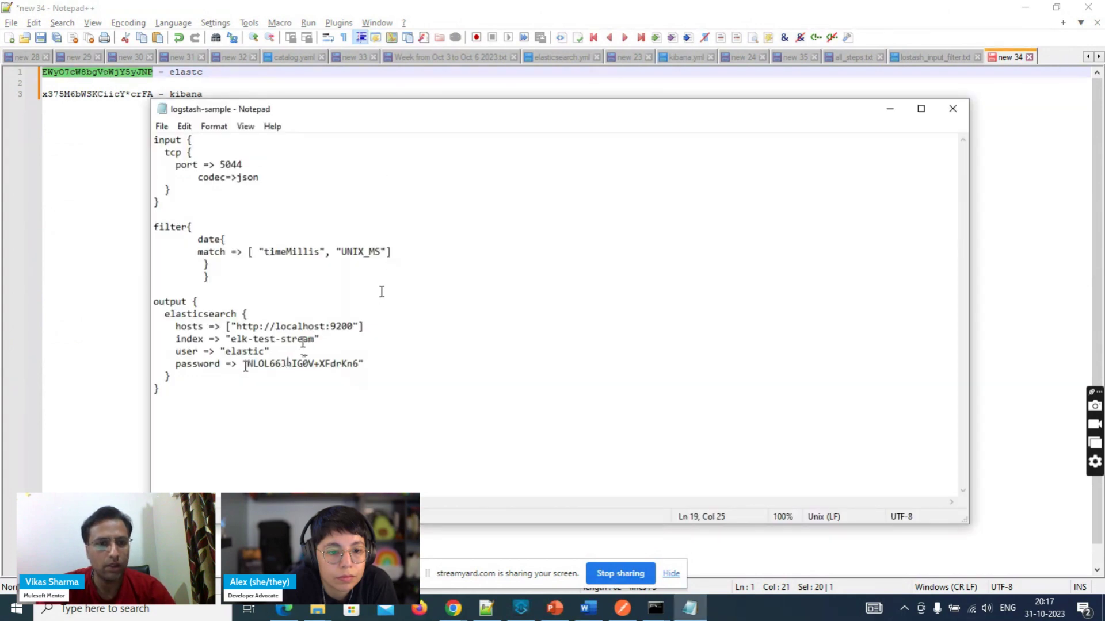
pyautogui.moveTo(247, 366); pyautogui.dragTo(356, 362)
pyautogui.hotkey('ctrl', 'v')
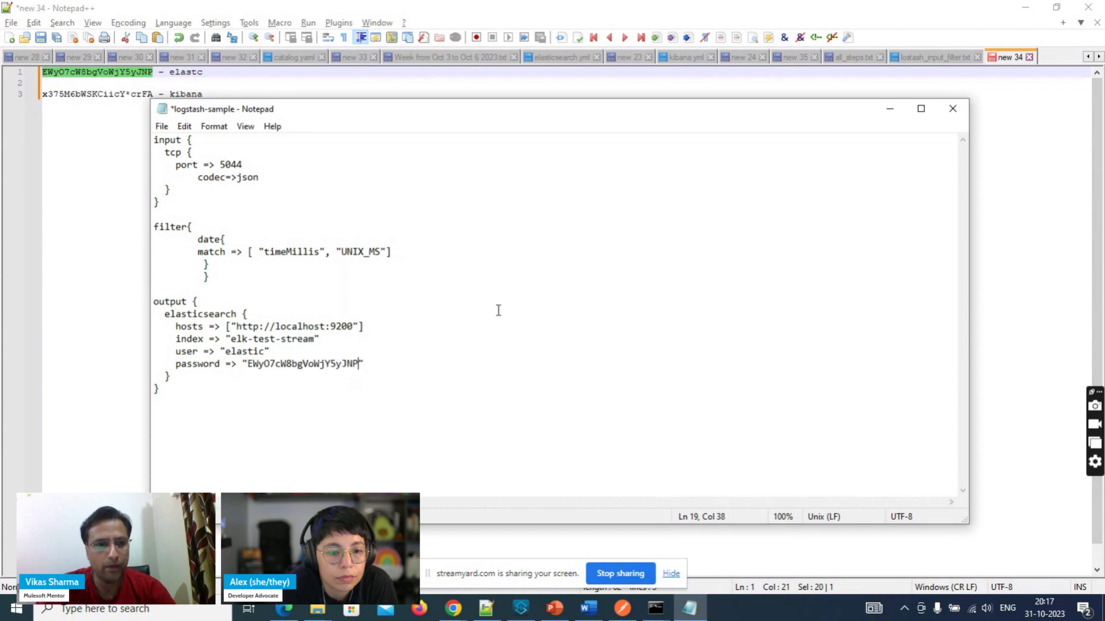
pyautogui.hotkey('ctrl', 's')
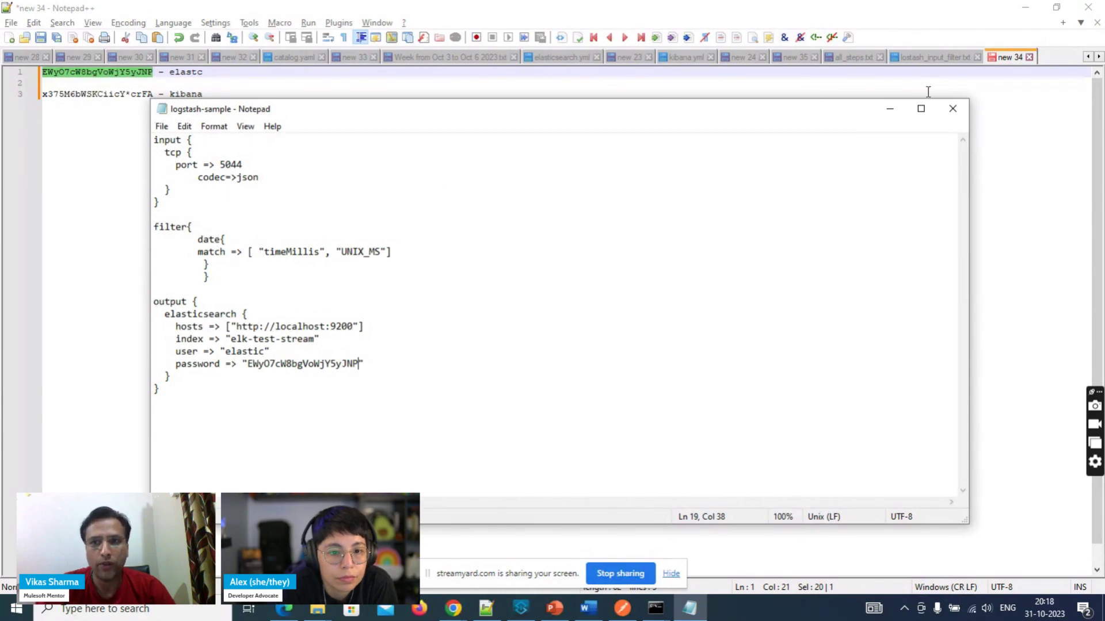
pyautogui.click(952, 109)
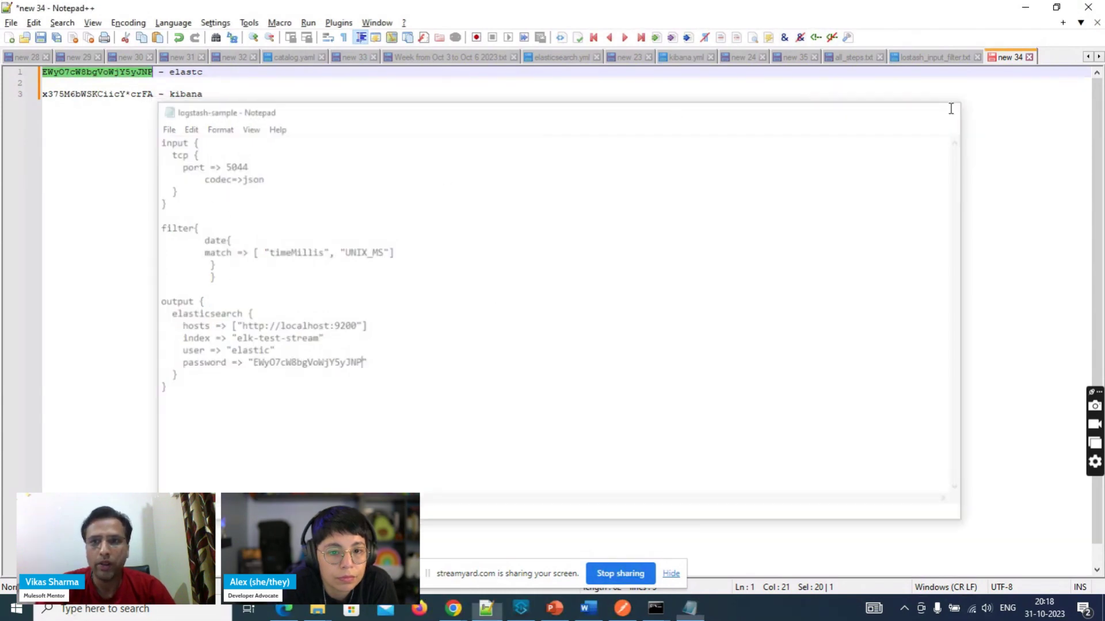
pyautogui.hotkey('alt', 'Tab')
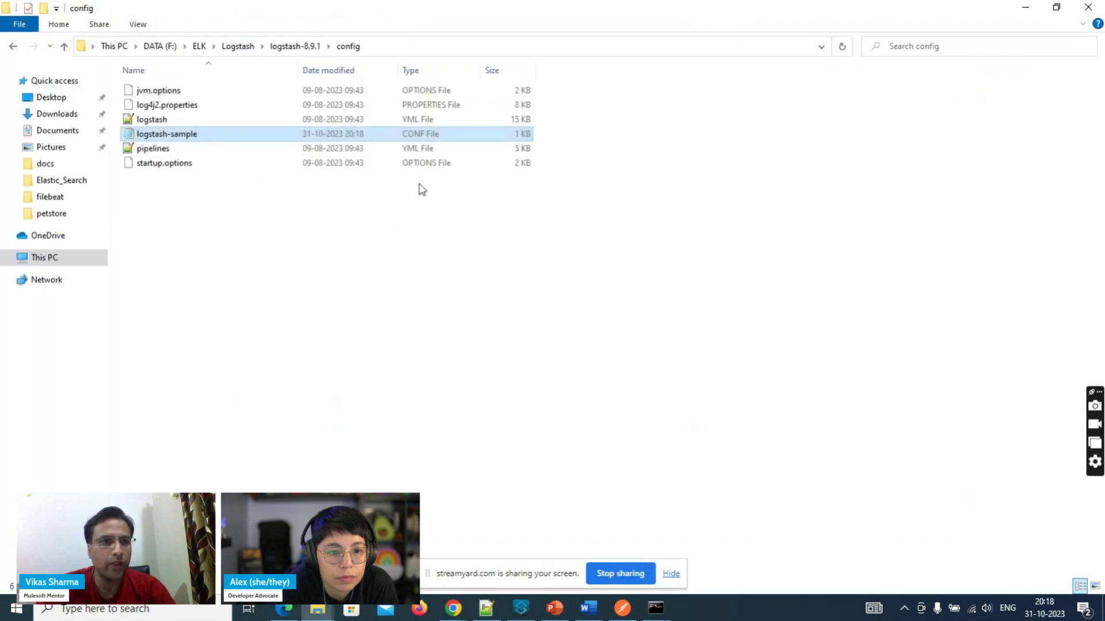
# Step: Open pipelines.yml and uncomment the pipeline.id: test, pipeline.workers and pipeline.batch.size lines
pyautogui.doubleClick(207, 151)
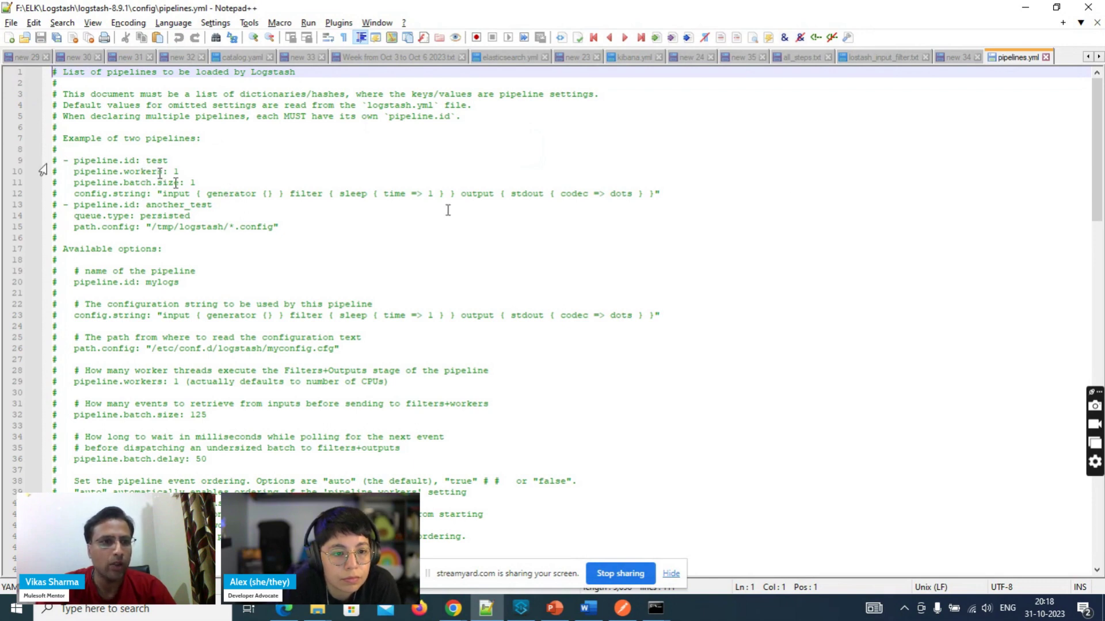
pyautogui.click(57, 162)
pyautogui.press('BackSpace')
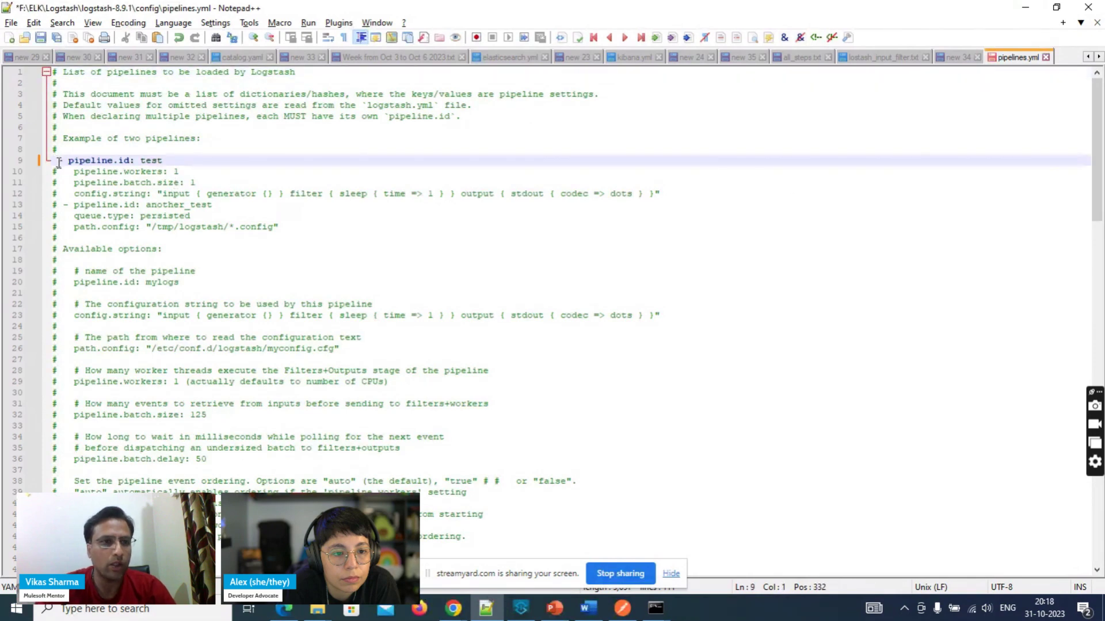
pyautogui.click(60, 172)
pyautogui.press('BackSpace')
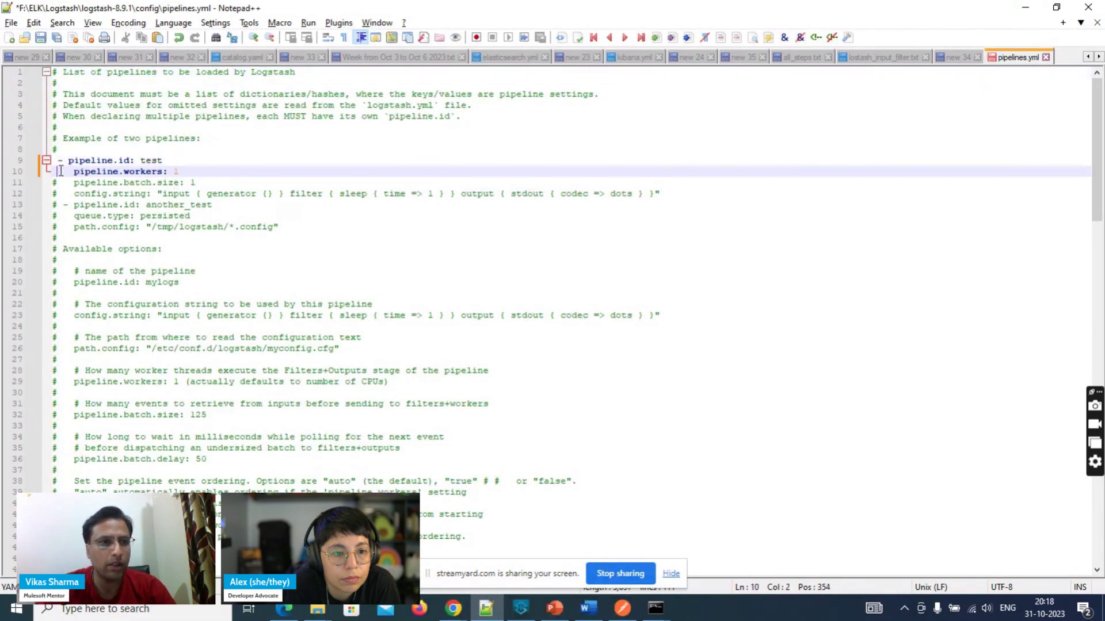
pyautogui.click(62, 182)
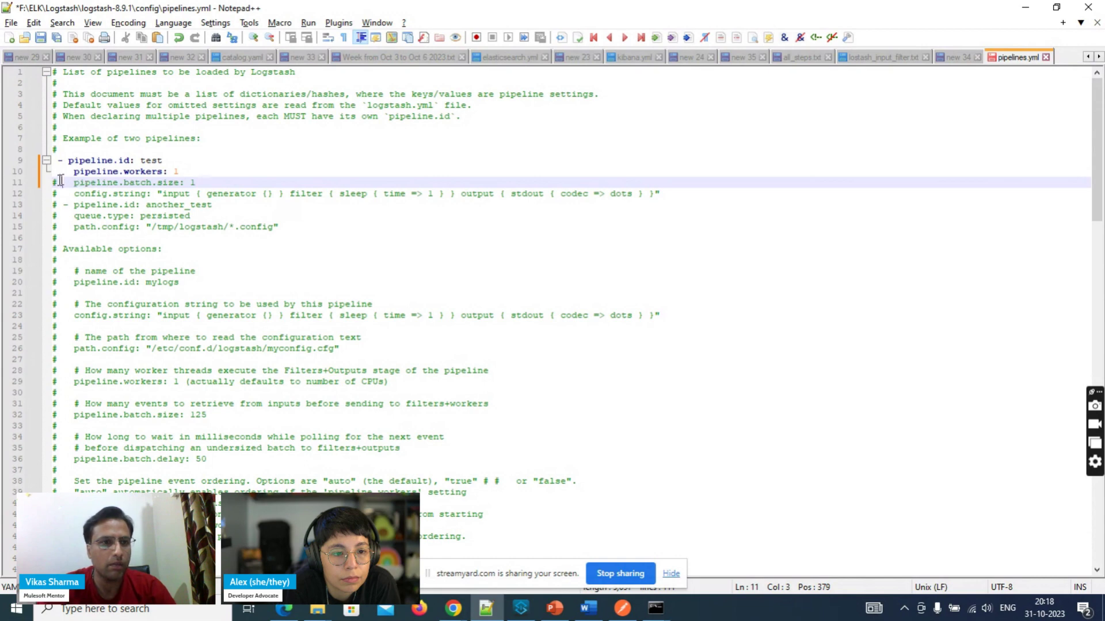
pyautogui.press('BackSpace')
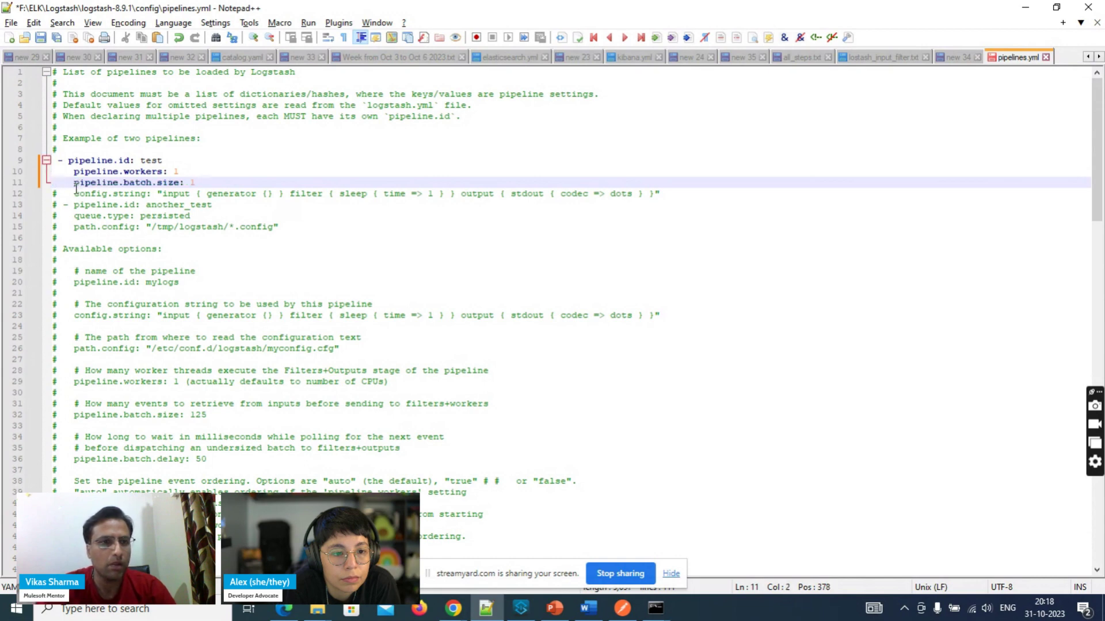
# Step: Uncomment the config.string and path.config "/tmp/logstash/*.config" lines and save pipelines.yml
pyautogui.click(58, 193)
pyautogui.press('BackSpace')
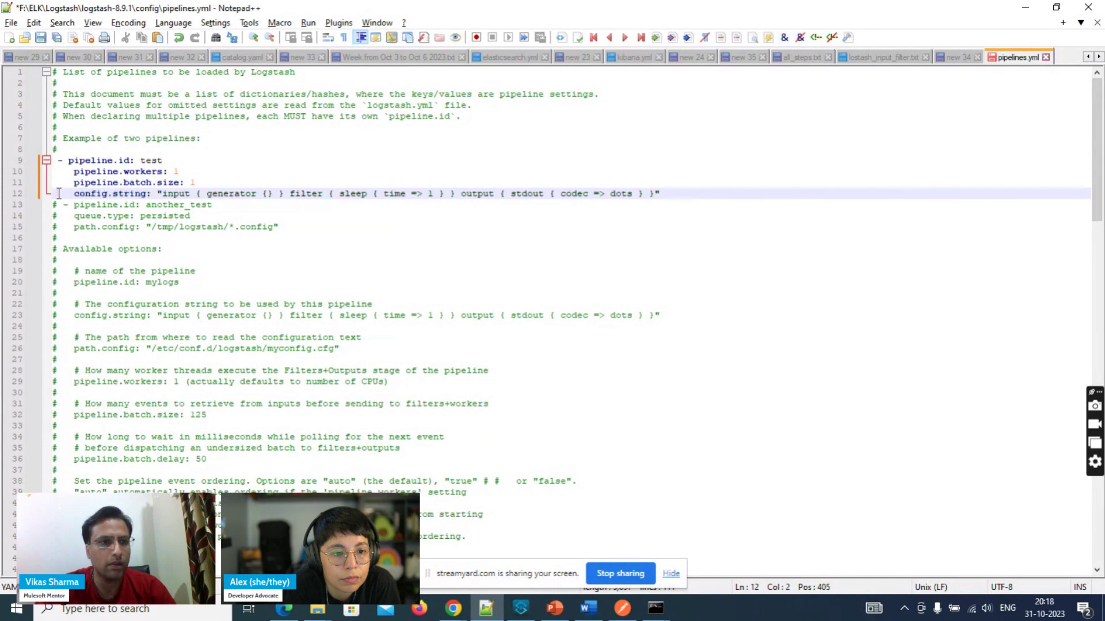
pyautogui.click(58, 227)
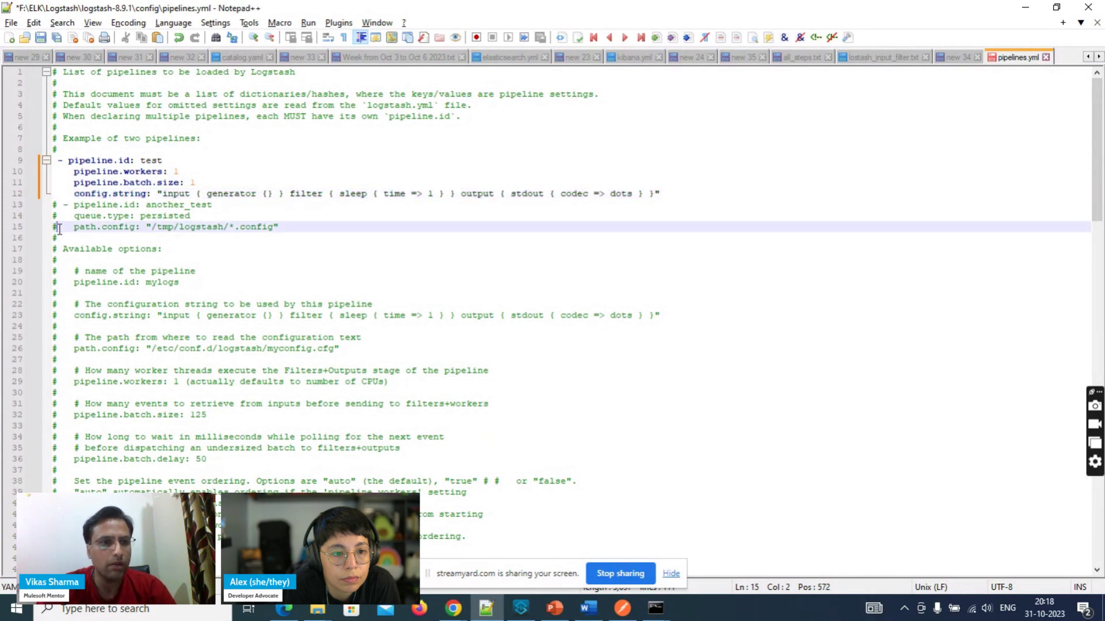
pyautogui.press('BackSpace')
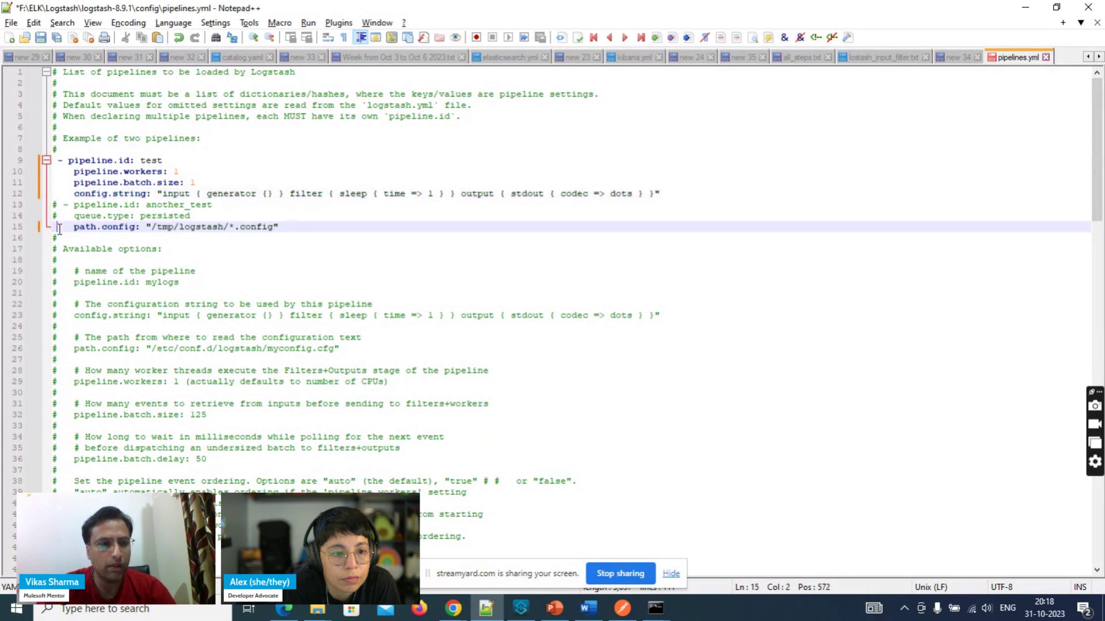
pyautogui.hotkey('ctrl', 's')
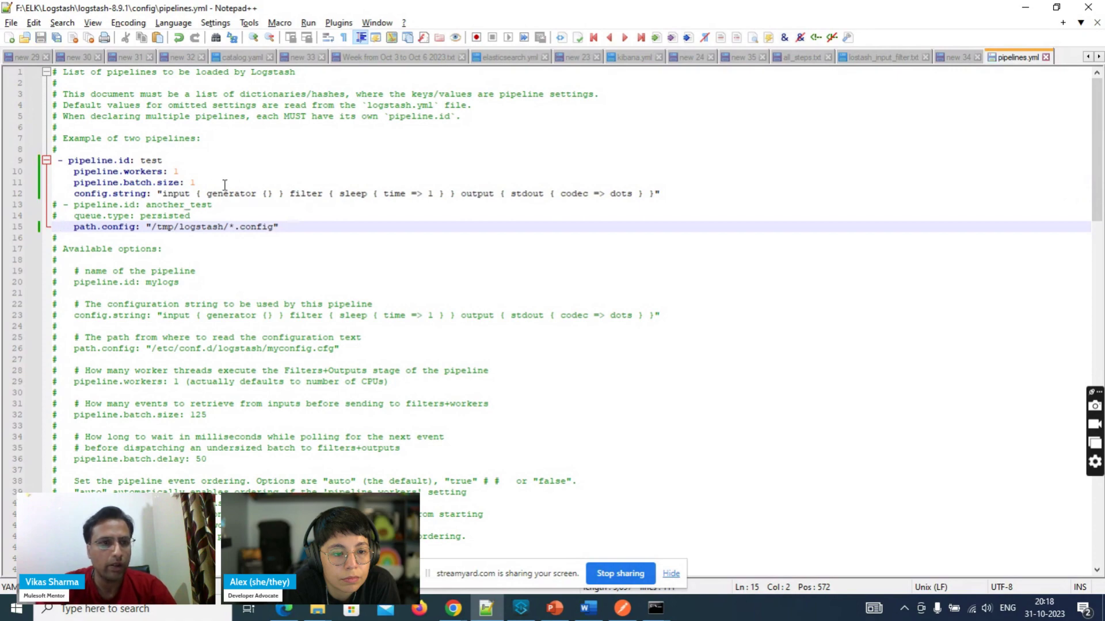
pyautogui.scroll(-19, 866, 185)
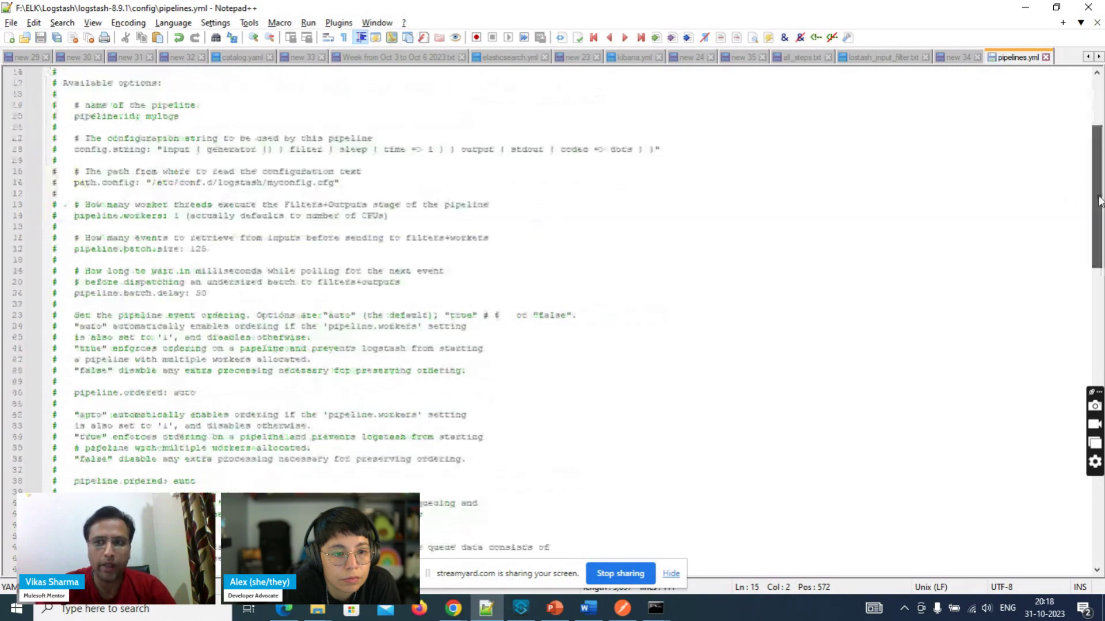
pyautogui.moveTo(1089, 290); pyautogui.dragTo(1089, 113)
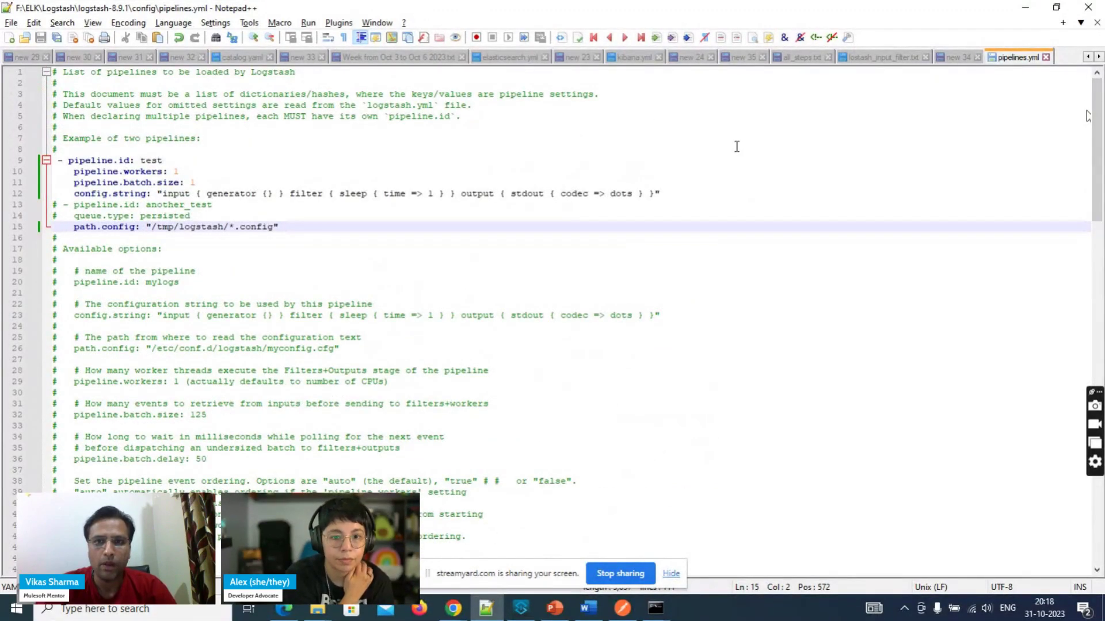
# Step: Select the logstash -f run command on line 93 of all_steps.txt, then return to Explorer
pyautogui.click(790, 58)
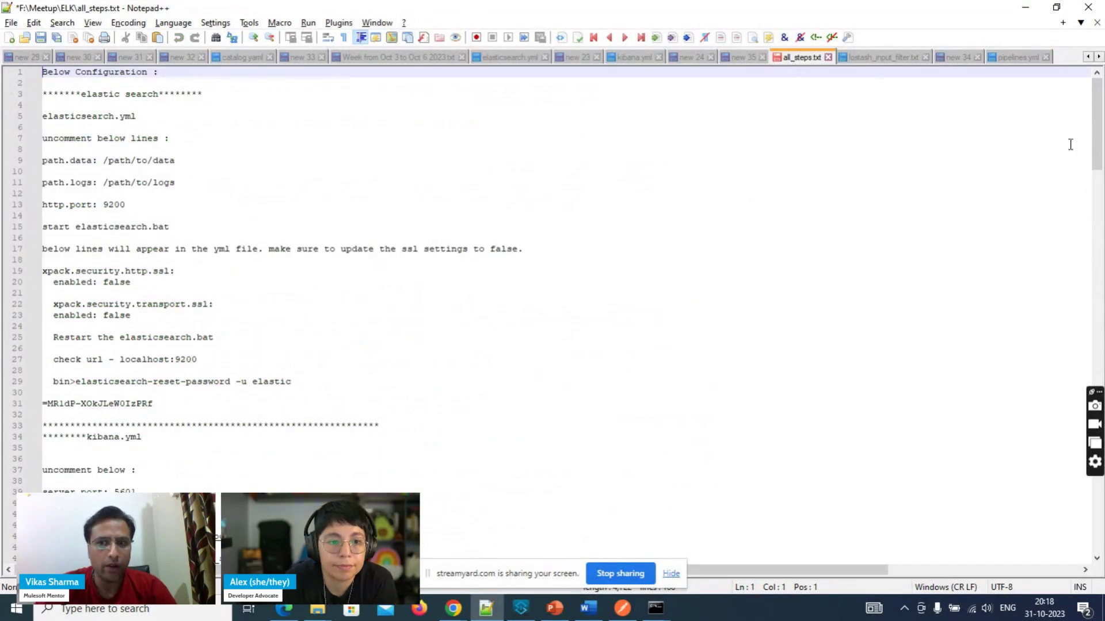
pyautogui.scroll(-13, 1091, 146)
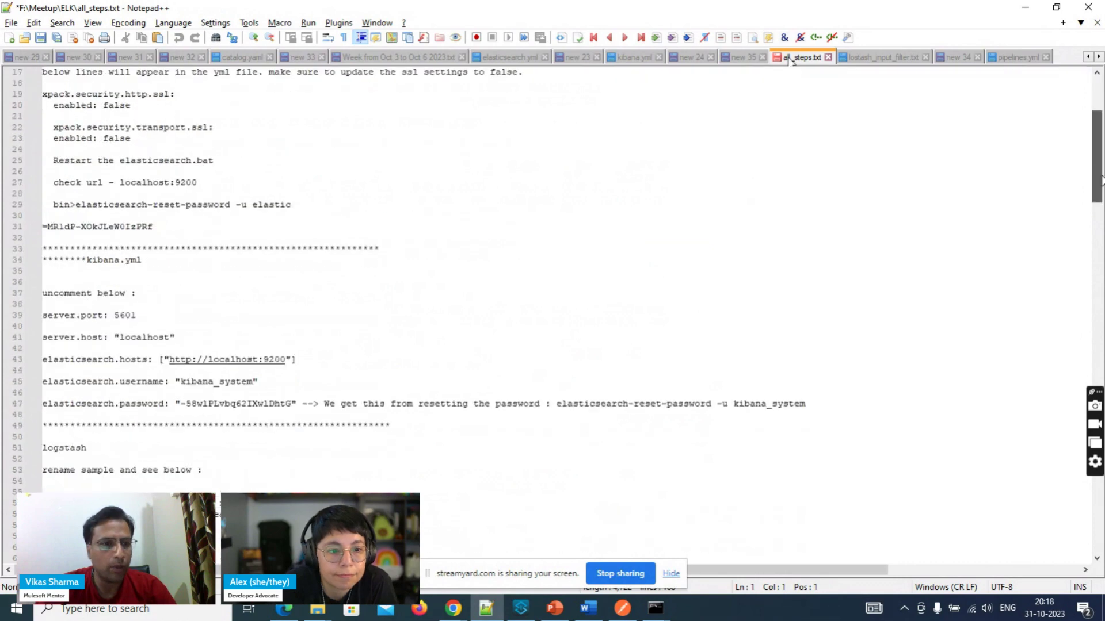
pyautogui.scroll(-5, 790, 58)
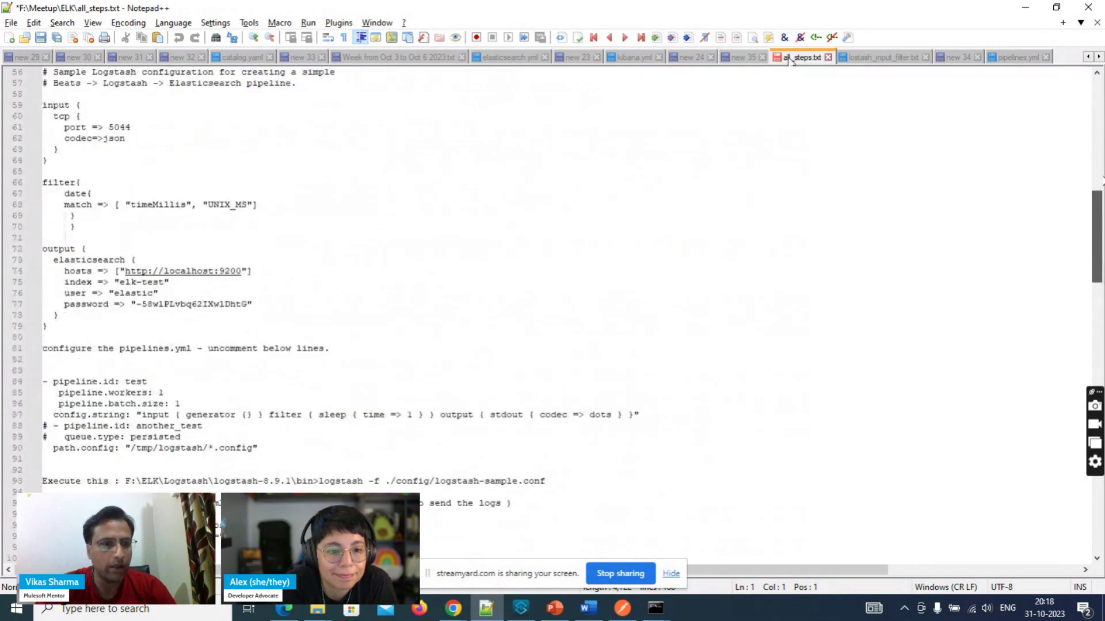
pyautogui.scroll(-4, 790, 58)
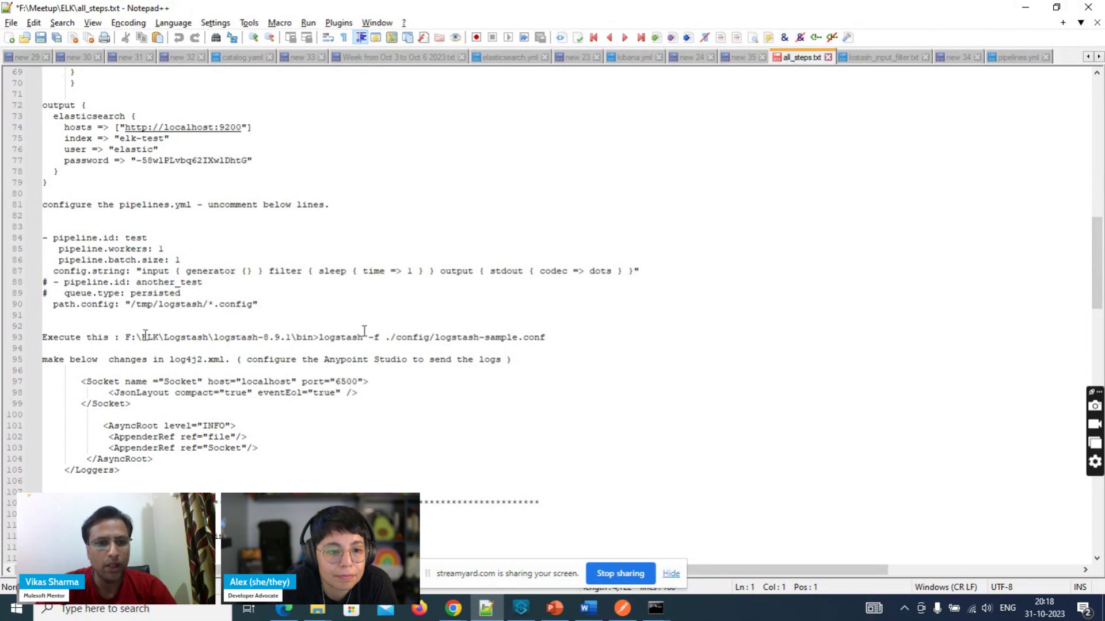
pyautogui.moveTo(320, 337); pyautogui.dragTo(552, 336)
pyautogui.hotkey('ctrl', 'c')
pyautogui.hotkey('alt', 'Tab')
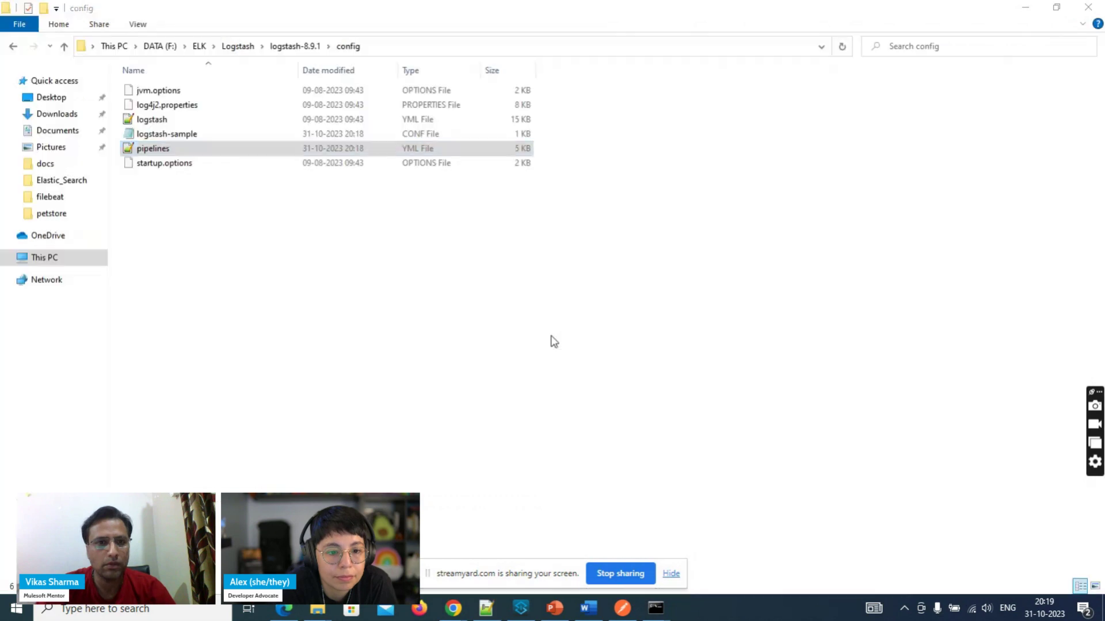
# Step: Open a Command Prompt in the logstash-8.9.1\bin folder via the Explorer address bar
pyautogui.click(296, 47)
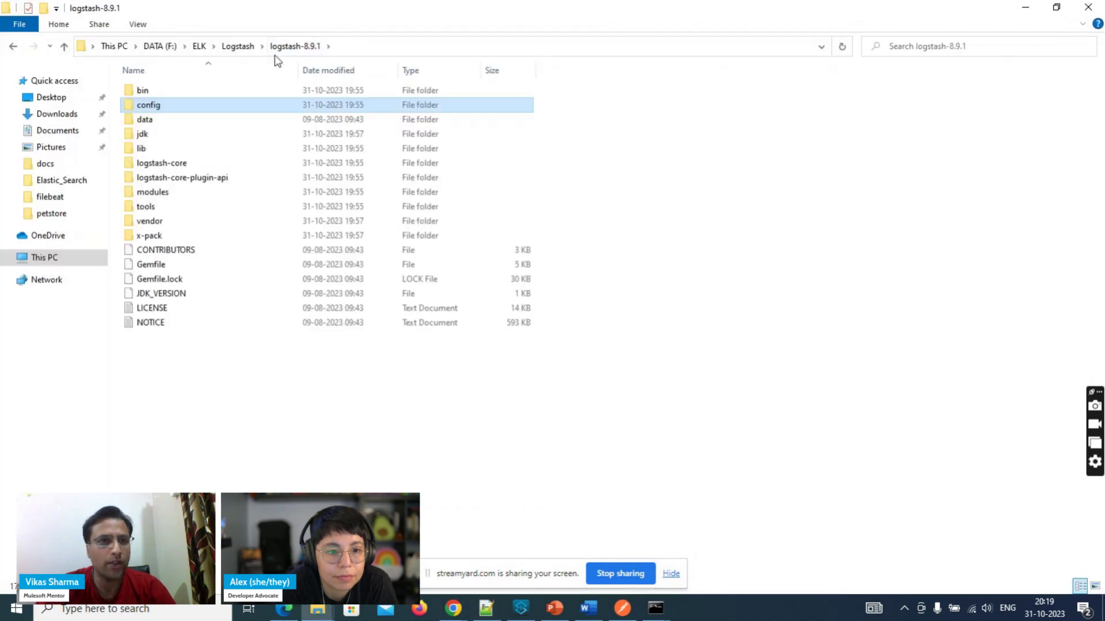
pyautogui.click(194, 90)
pyautogui.doubleClick(192, 88)
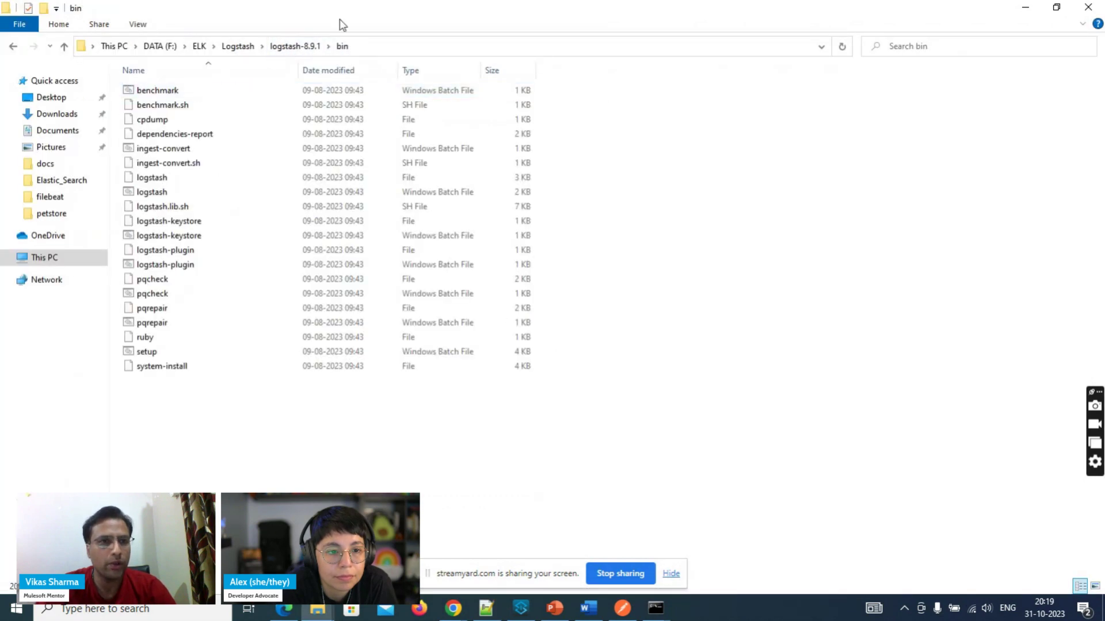
pyautogui.click(424, 44)
pyautogui.write('cmd')
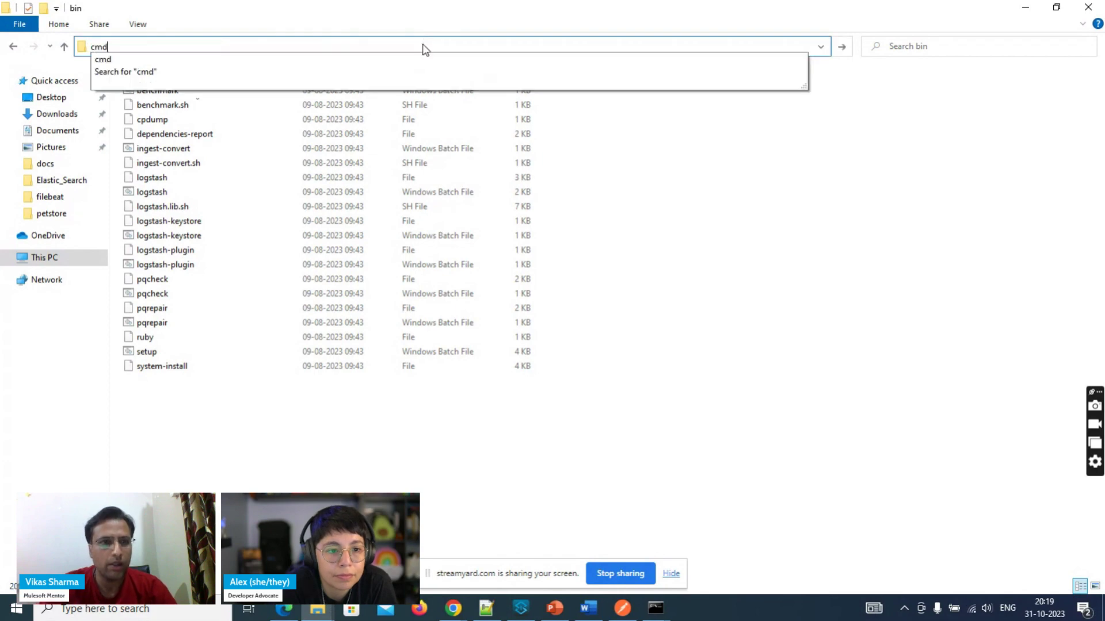
pyautogui.press('Return')
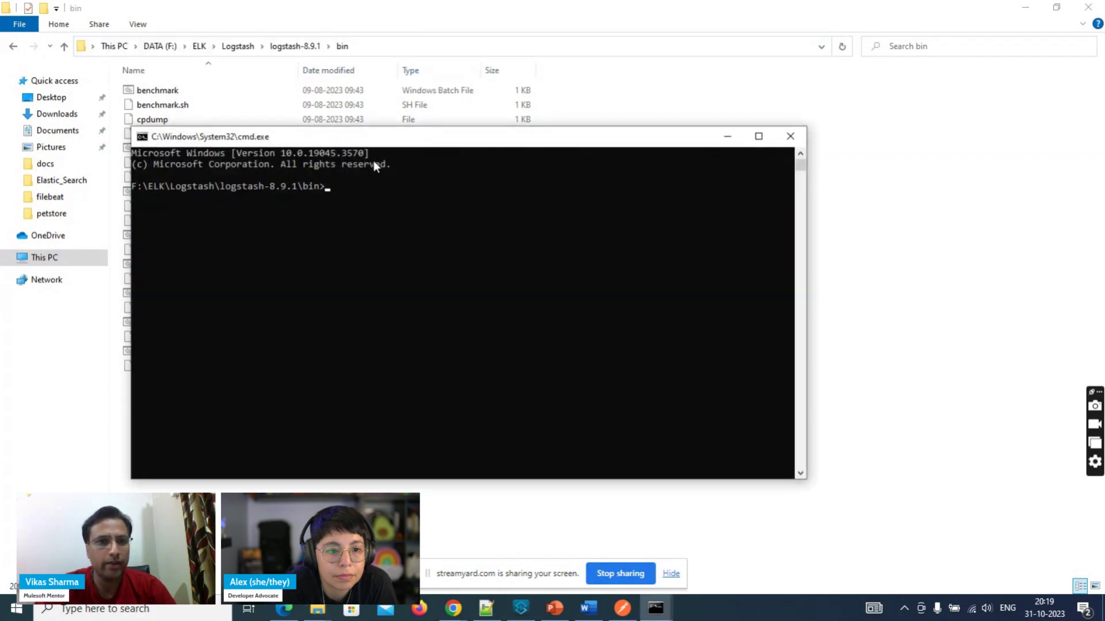
# Step: Check the running Kibana console, then bring the Logstash bin prompt back to front
pyautogui.moveTo(391, 143); pyautogui.dragTo(525, 102)
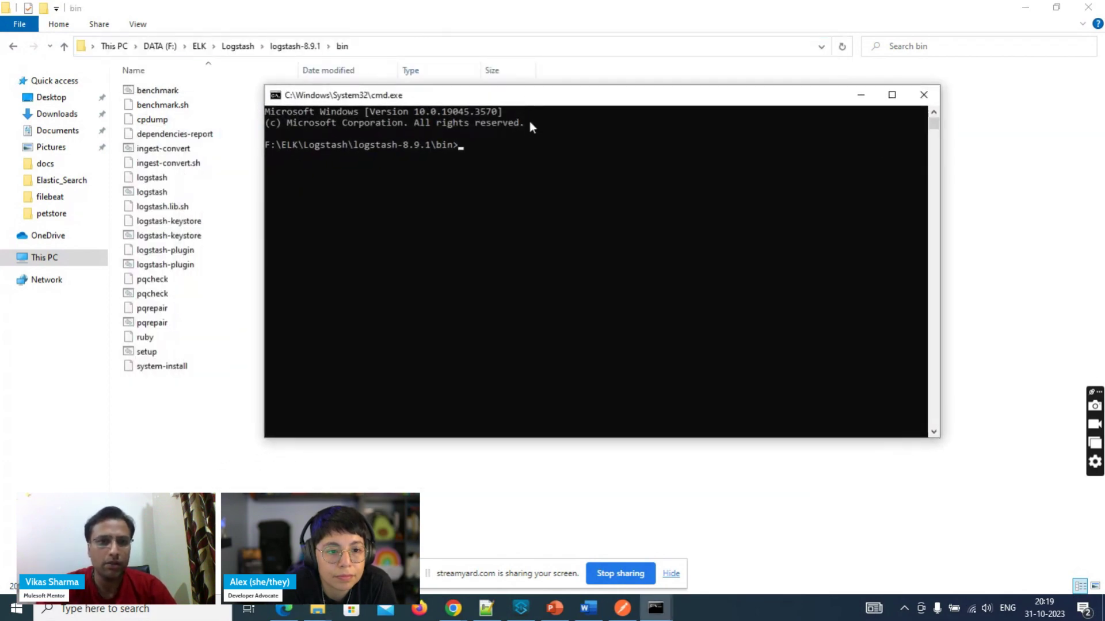
pyautogui.click(656, 608)
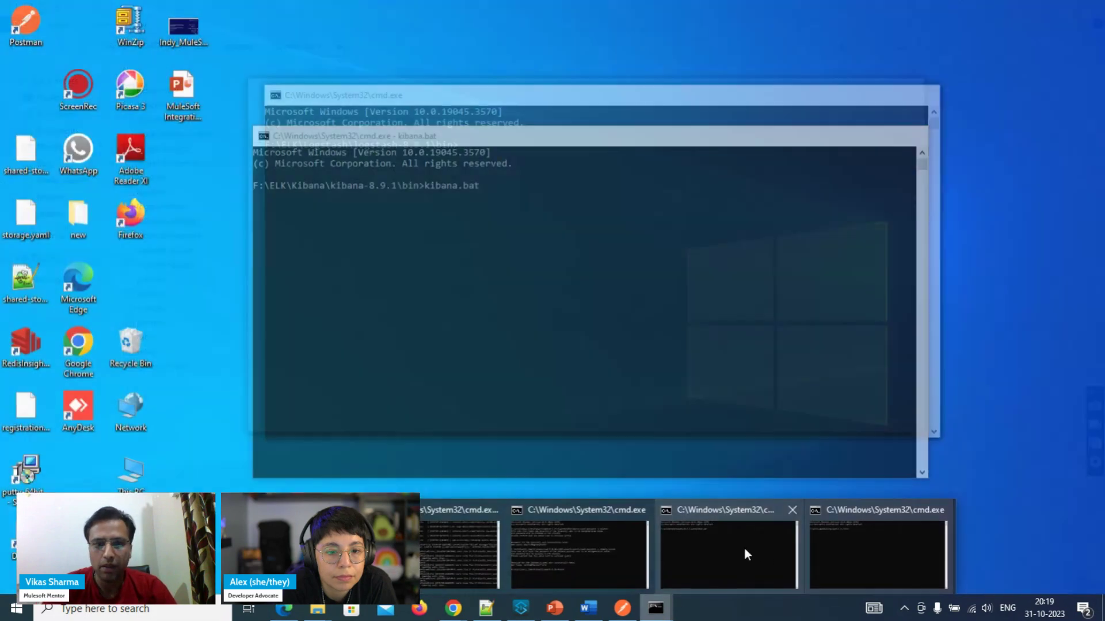
pyautogui.click(745, 550)
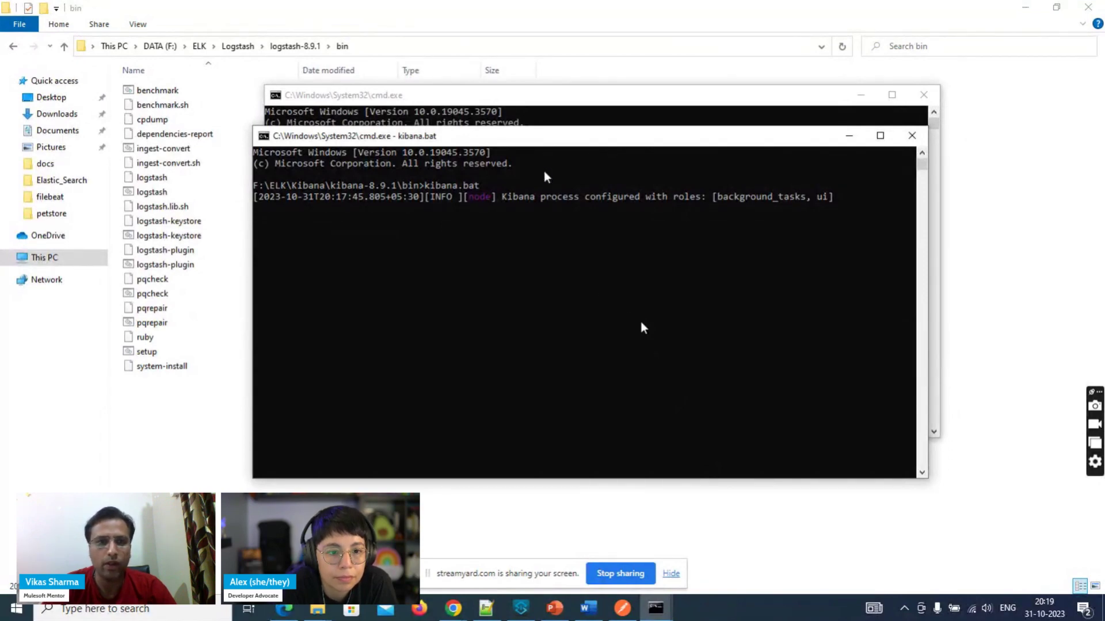
pyautogui.click(537, 102)
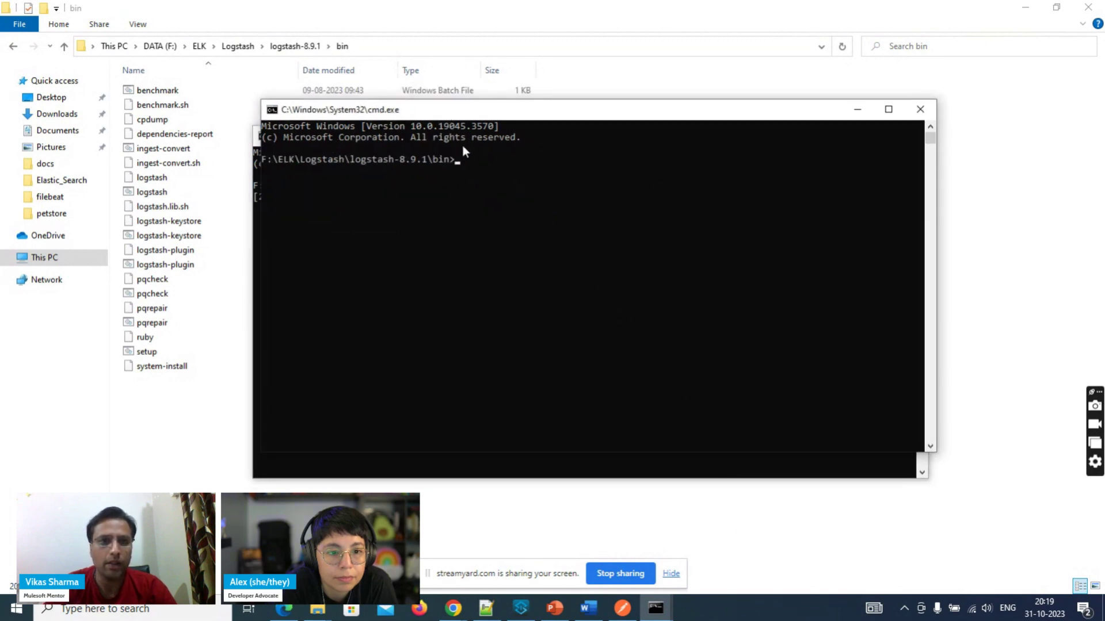
# Step: Paste 'logstash -f ./config/logstash-sample.conf' and review logstash-sample.conf in Notepad before running
pyautogui.hotkey('ctrl', 'v')
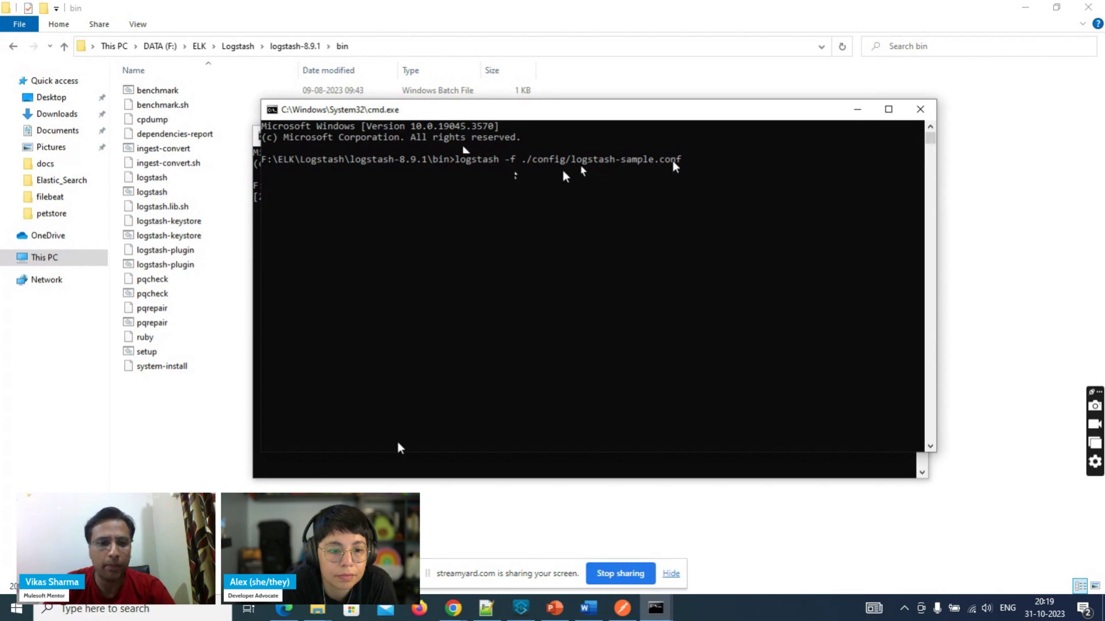
pyautogui.click(317, 609)
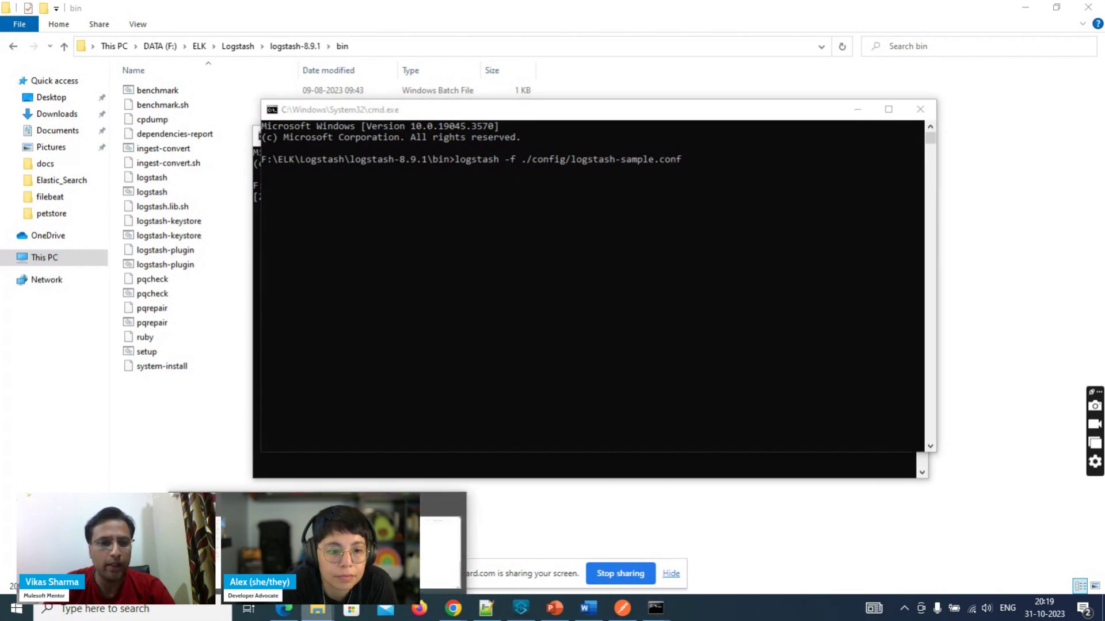
pyautogui.click(300, 547)
pyautogui.click(292, 46)
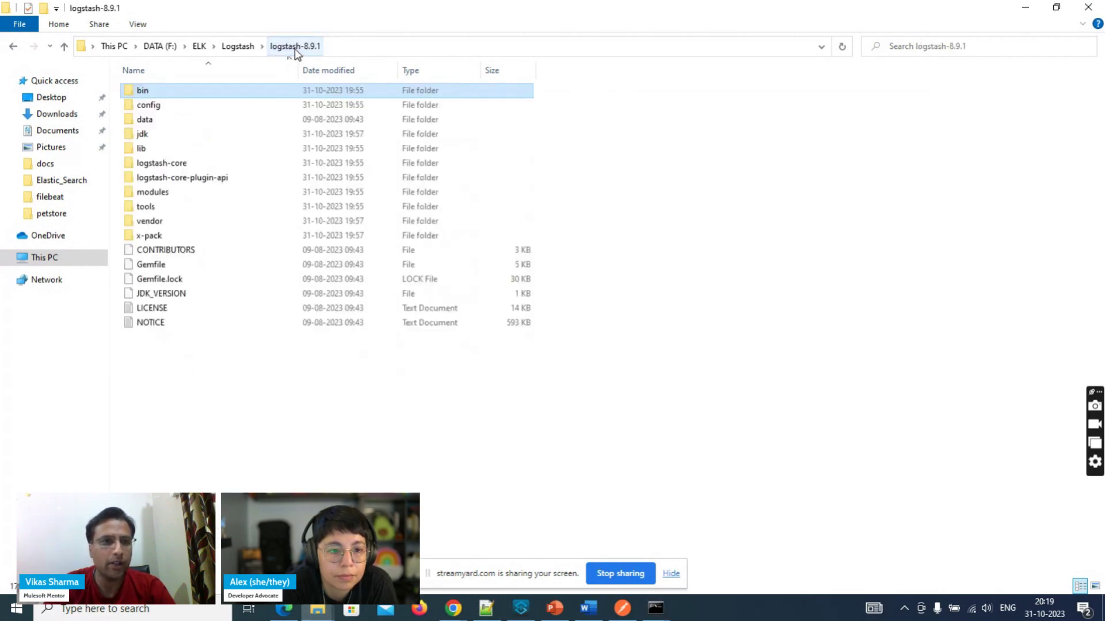
pyautogui.doubleClick(175, 106)
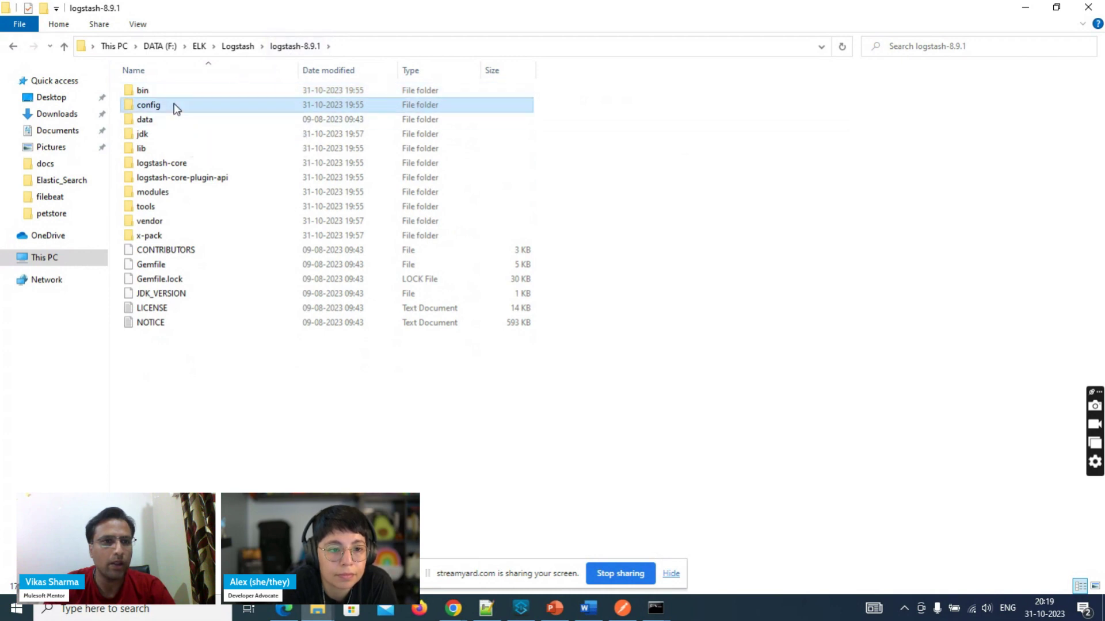
pyautogui.doubleClick(172, 134)
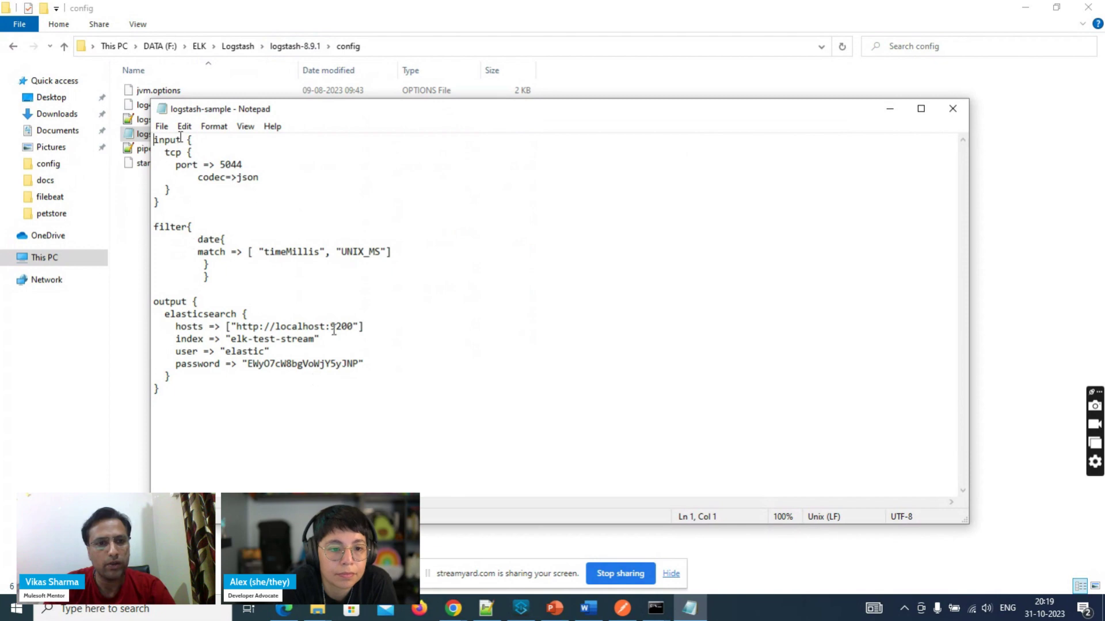
pyautogui.click(952, 109)
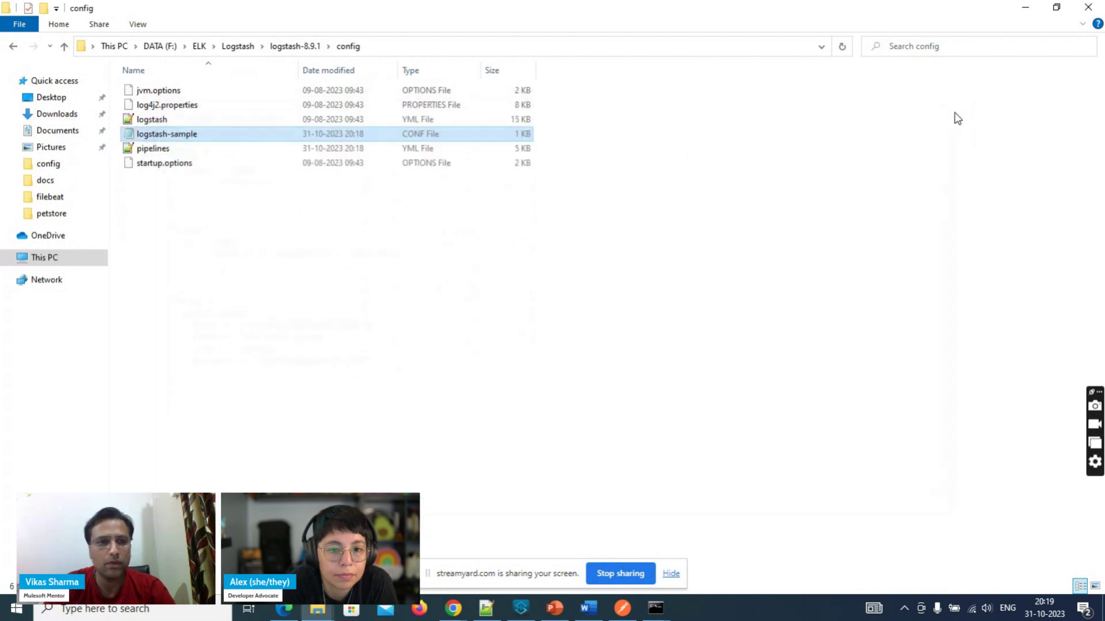
pyautogui.hotkey('alt', 'Tab')
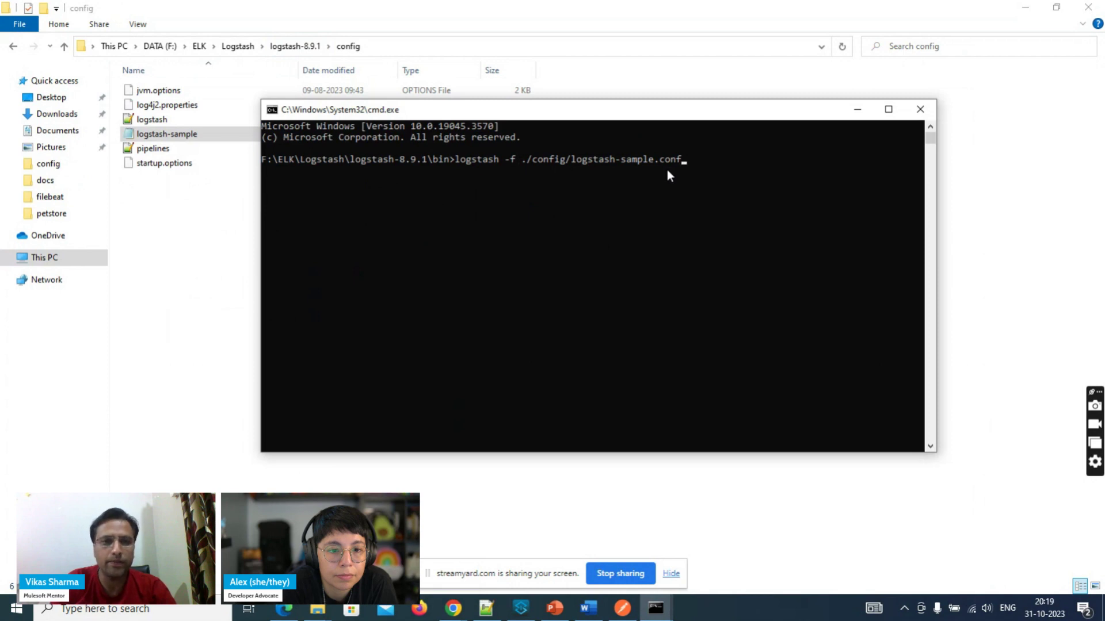
# Step: Run Logstash with the sample config and move the Kibana console to reveal its output
pyautogui.press('Return')
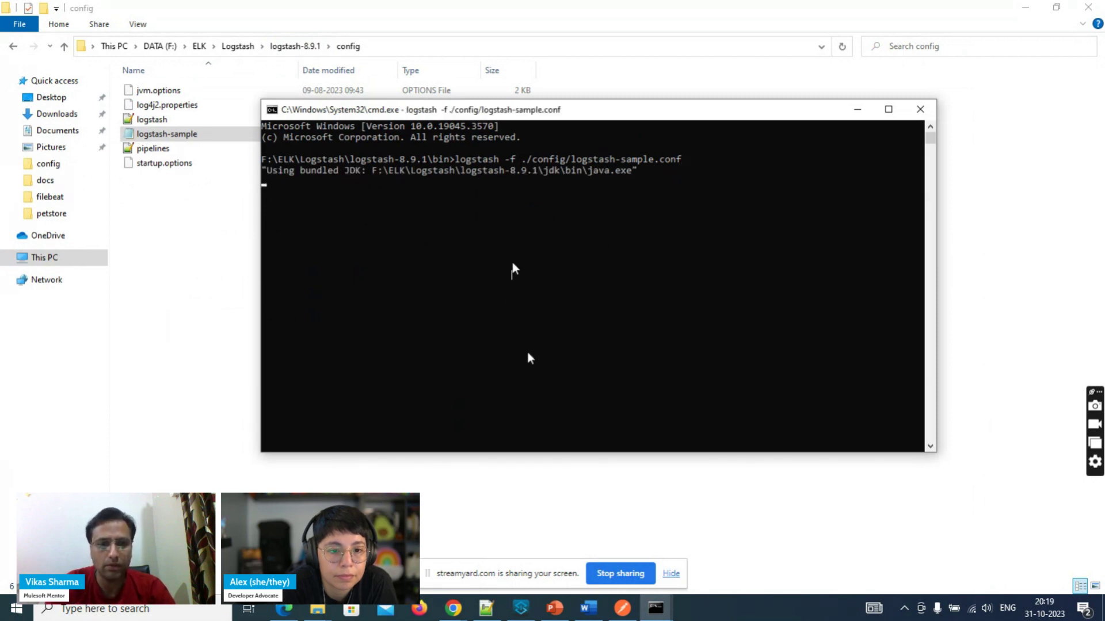
pyautogui.click(662, 612)
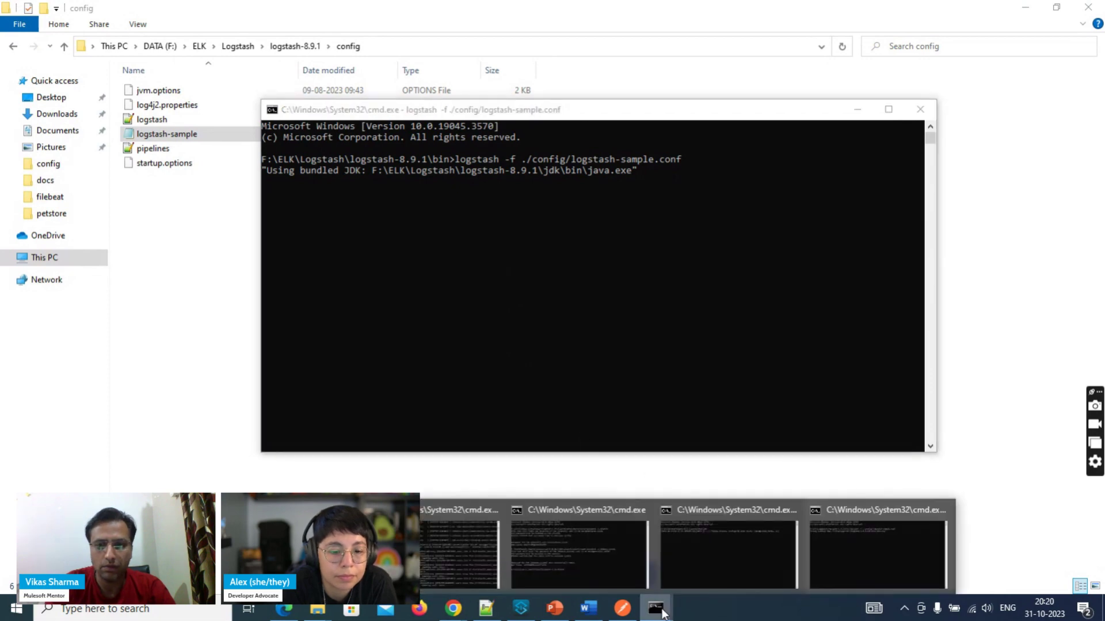
pyautogui.click(721, 576)
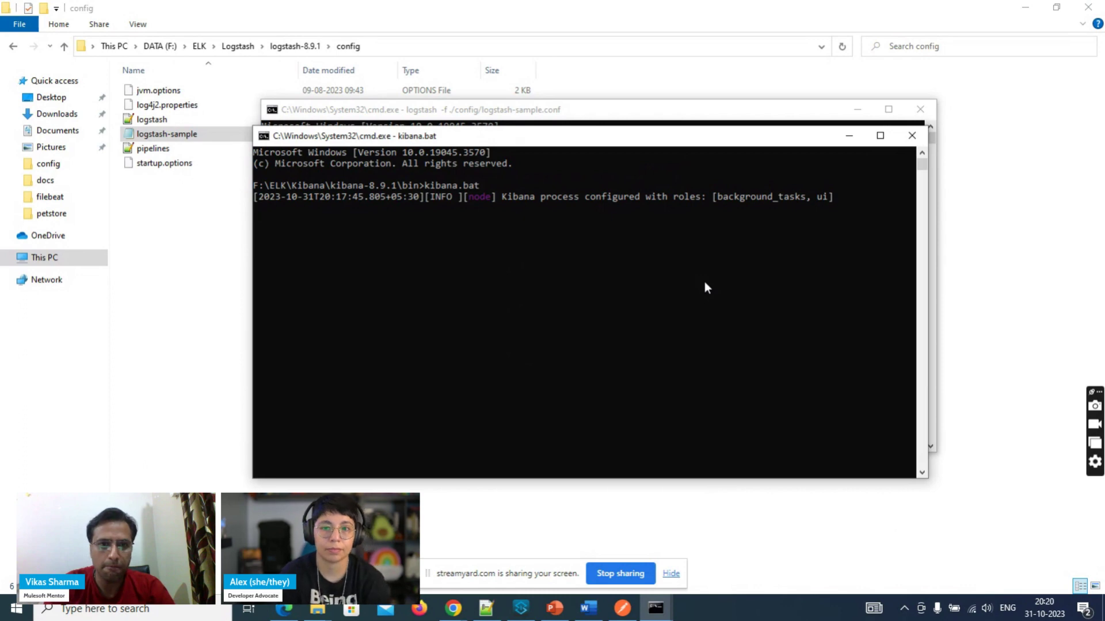
pyautogui.moveTo(820, 137); pyautogui.dragTo(795, 221)
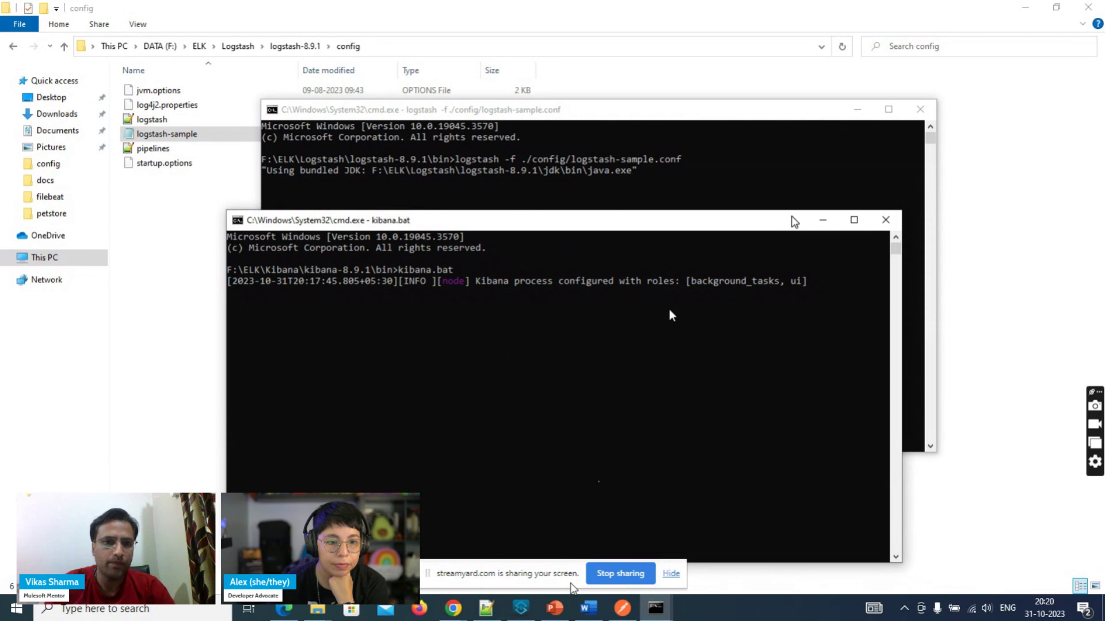
# Step: Glance at the presentation slides and reposition the Kibana console beside the Logstash output
pyautogui.hotkey('alt', 'Tab')
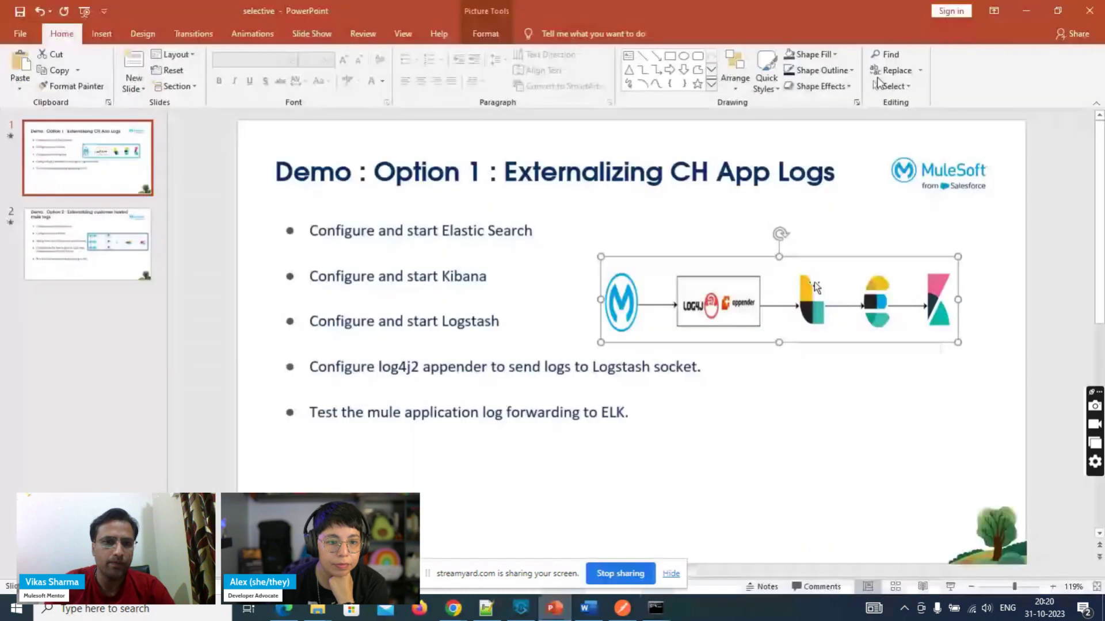
pyautogui.hotkey('alt', 'Tab')
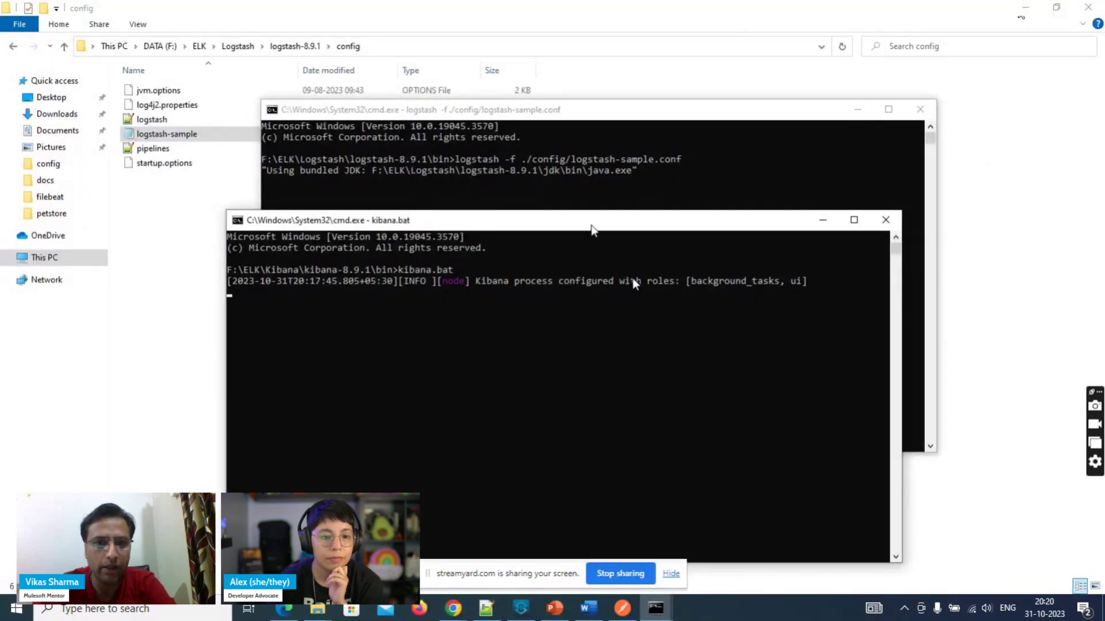
pyautogui.moveTo(593, 229); pyautogui.dragTo(596, 201)
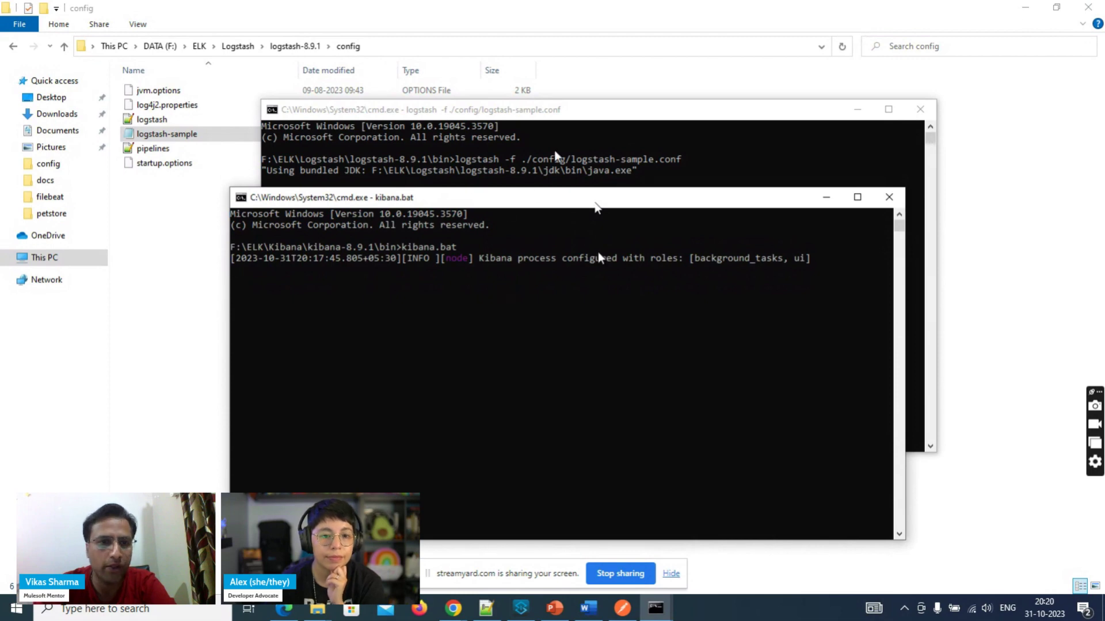
pyautogui.click(670, 574)
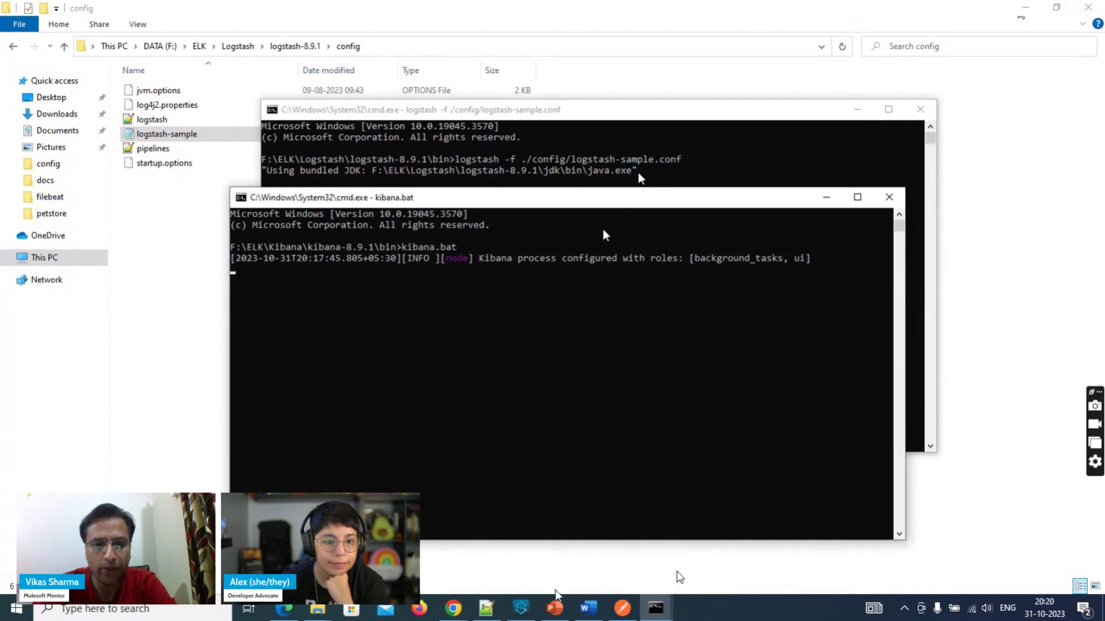
pyautogui.click(554, 608)
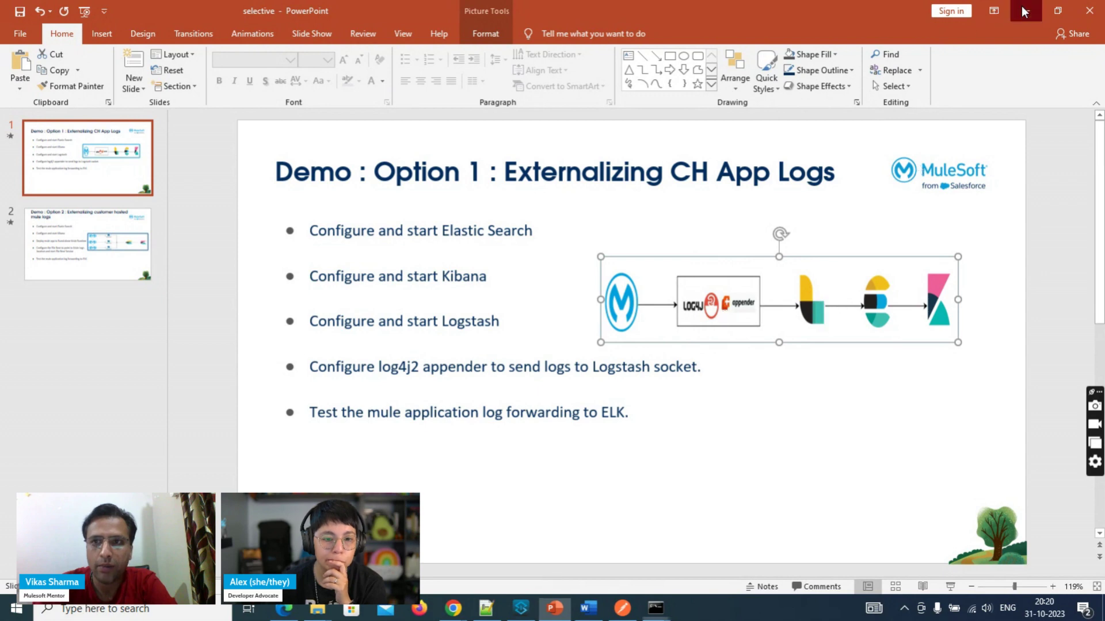
pyautogui.click(1025, 10)
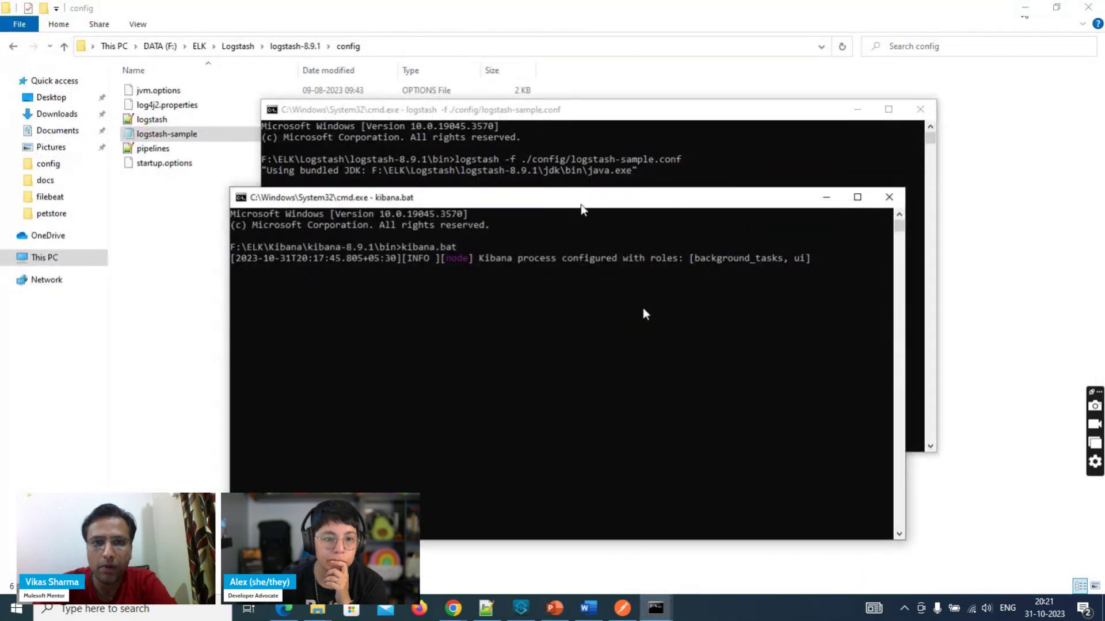
pyautogui.moveTo(581, 206)
pyautogui.mouseDown()
pyautogui.moveTo(590, 262)
pyautogui.moveTo(591, 224)
pyautogui.mouseUp()
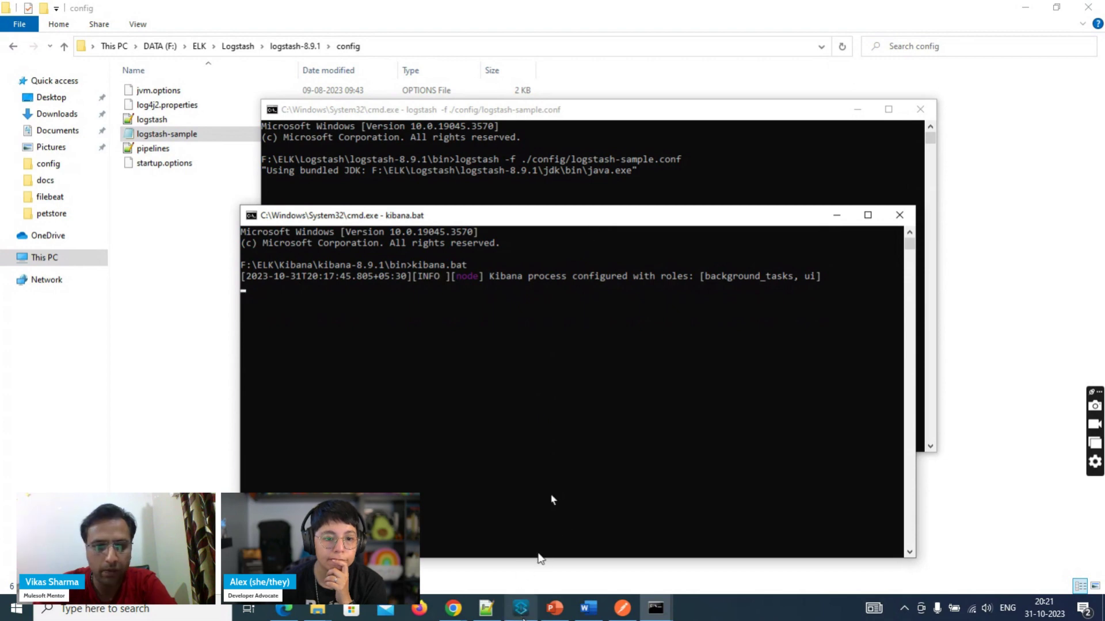
# Step: Select the transaction flow's Listener in Studio, then show Logstash's TCP input listening on 5044
pyautogui.click(522, 613)
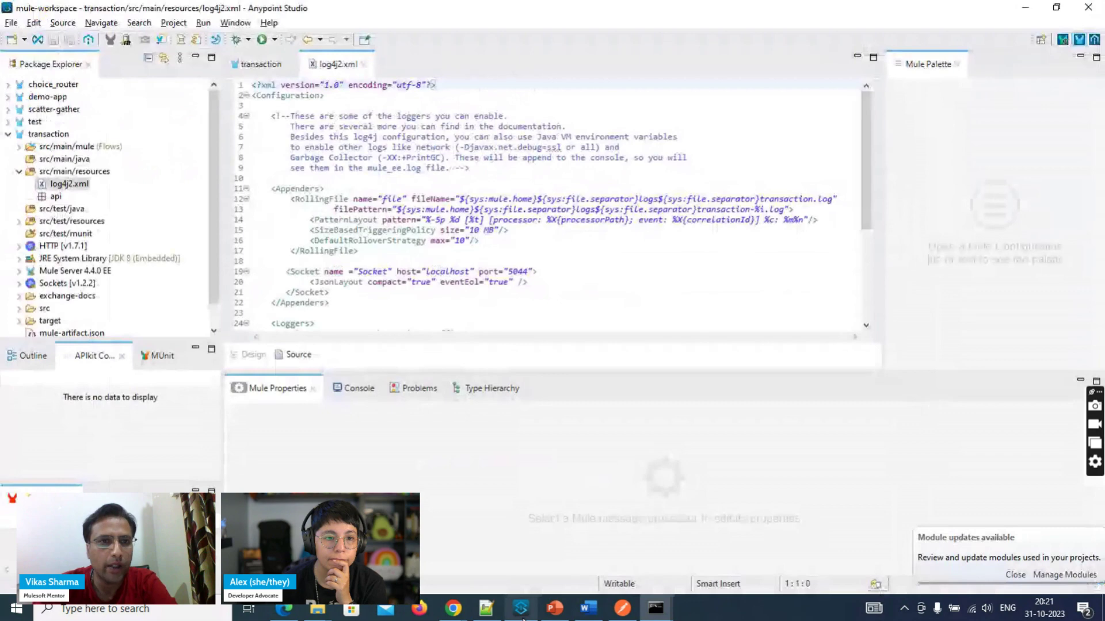
pyautogui.click(258, 64)
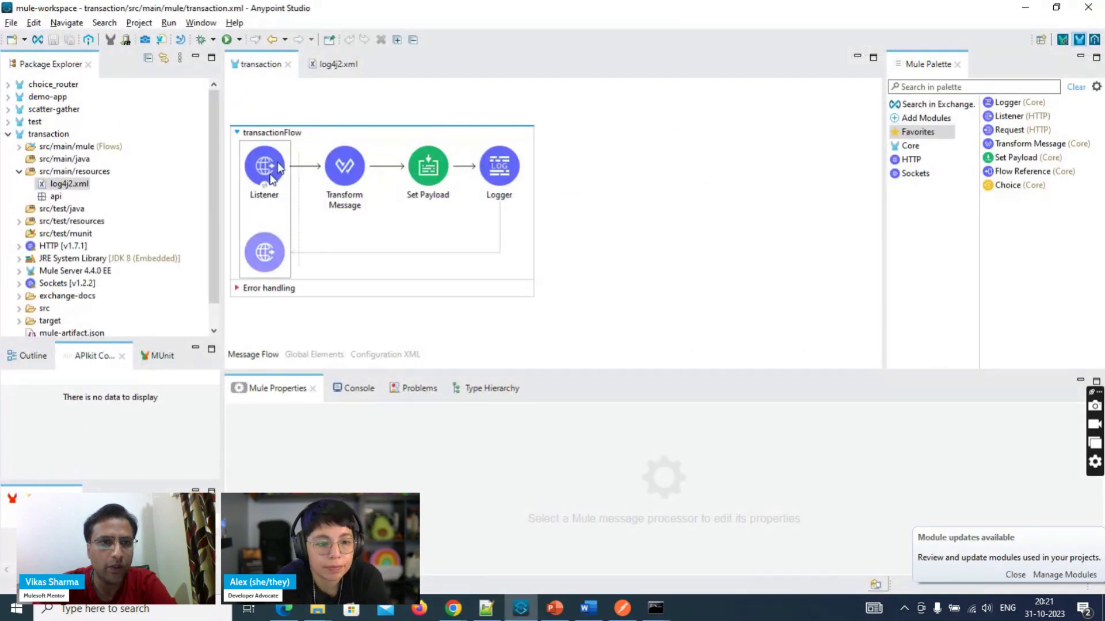
pyautogui.click(270, 177)
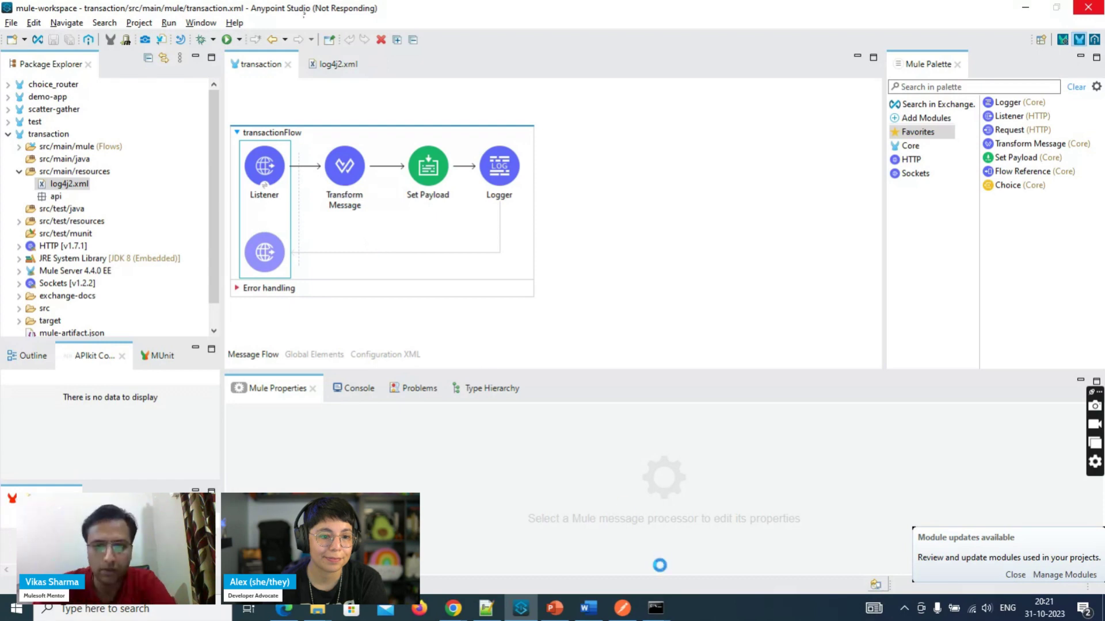
pyautogui.moveTo(660, 609)
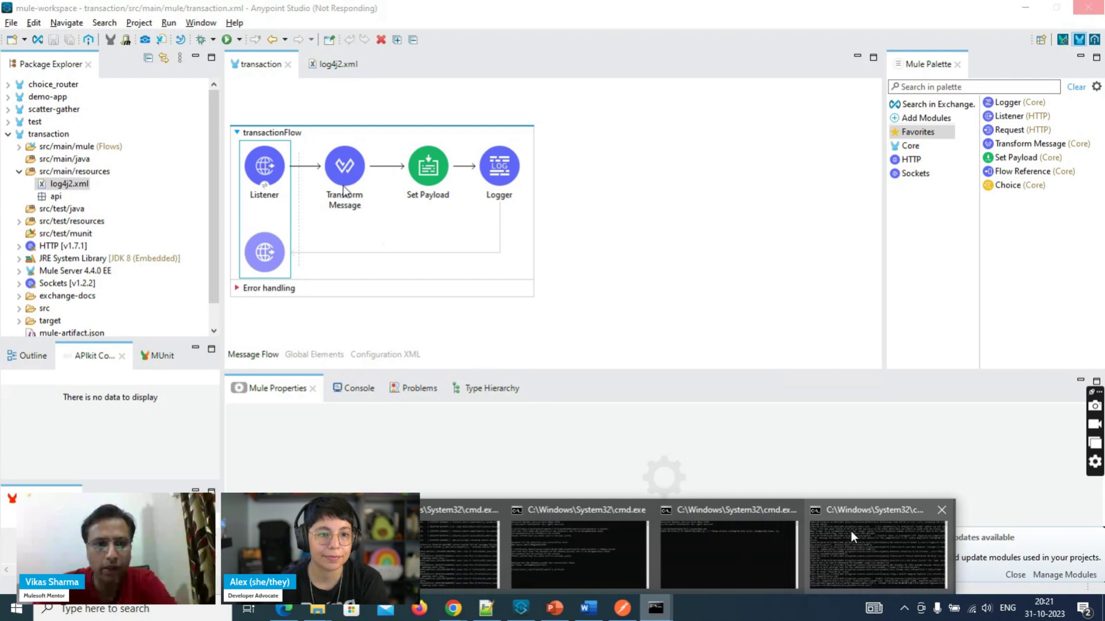
pyautogui.click(851, 530)
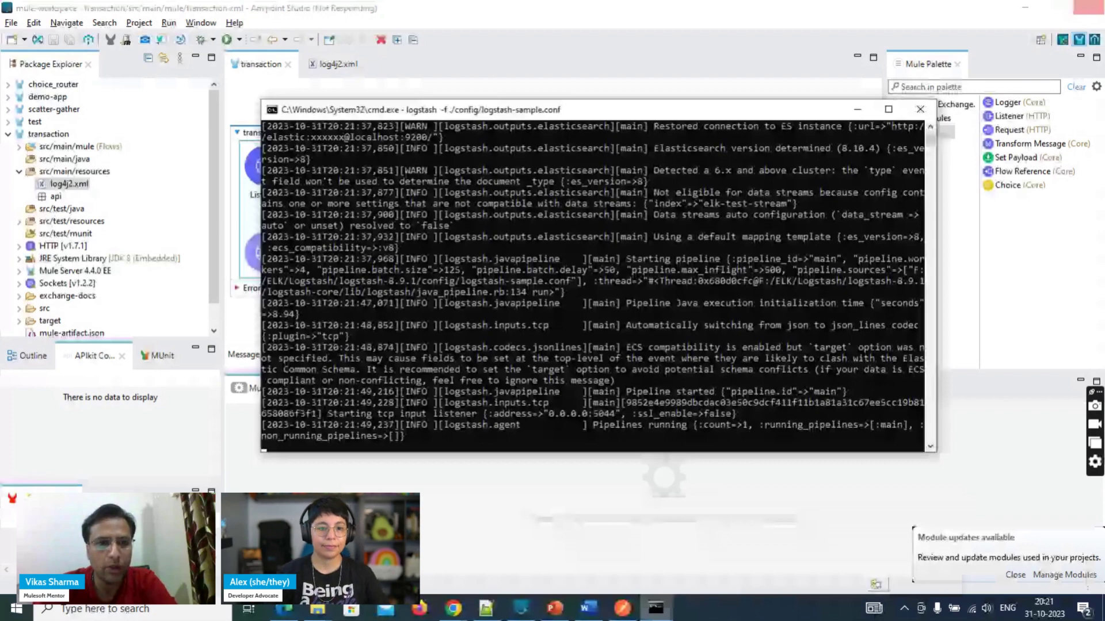
# Step: Inspect the Transform Message output target, Set Payload and Logger settings, then show the ELK slide
pyautogui.click(341, 173)
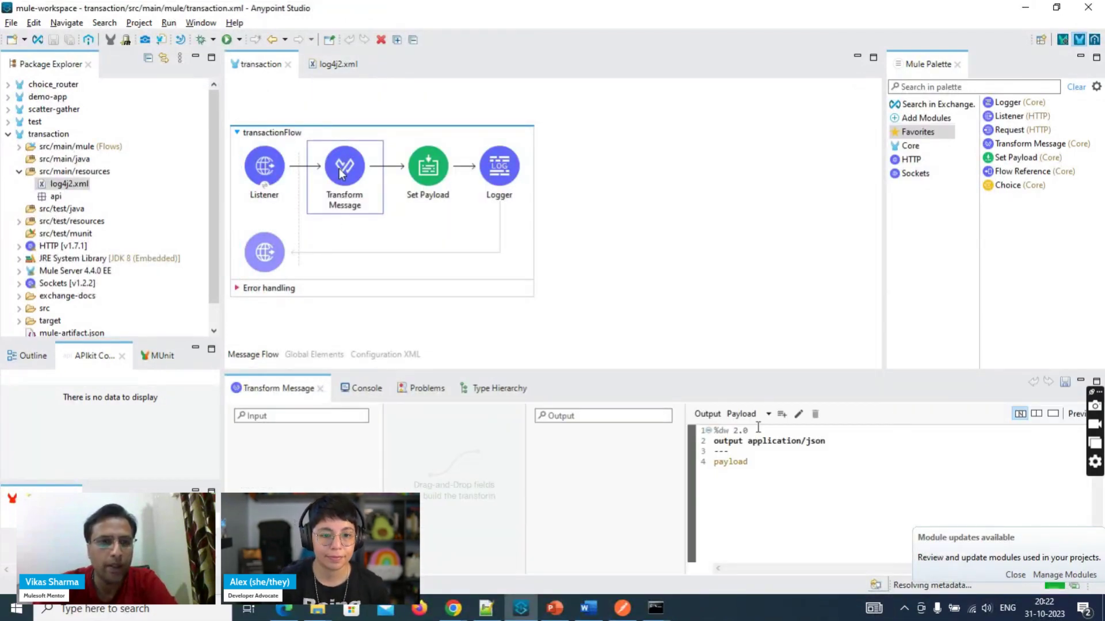
pyautogui.click(748, 417)
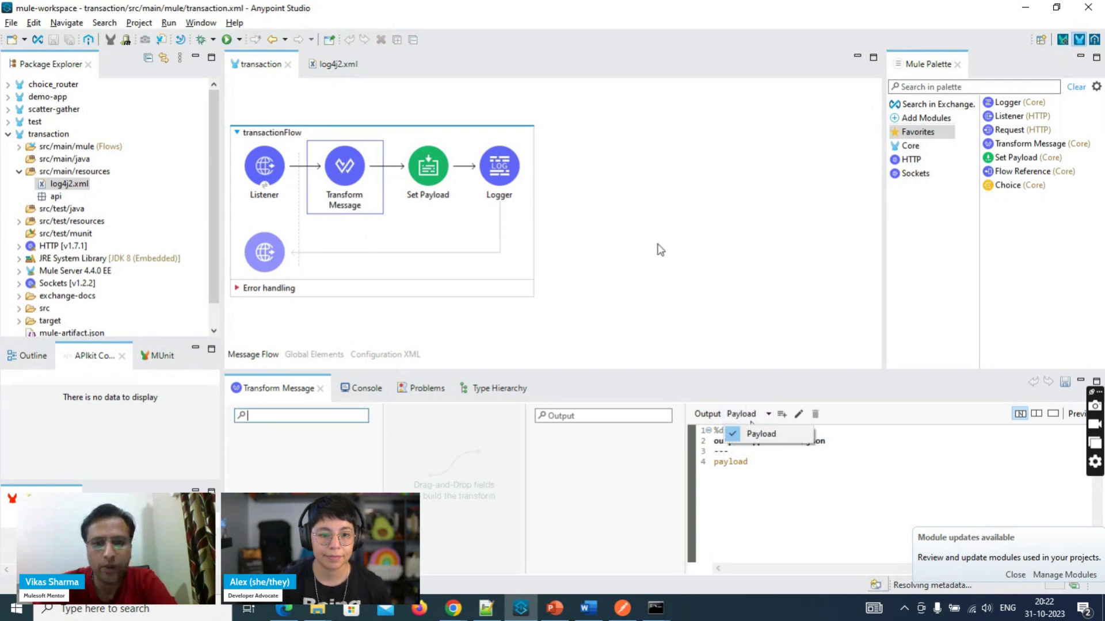
pyautogui.click(429, 175)
pyautogui.click(429, 176)
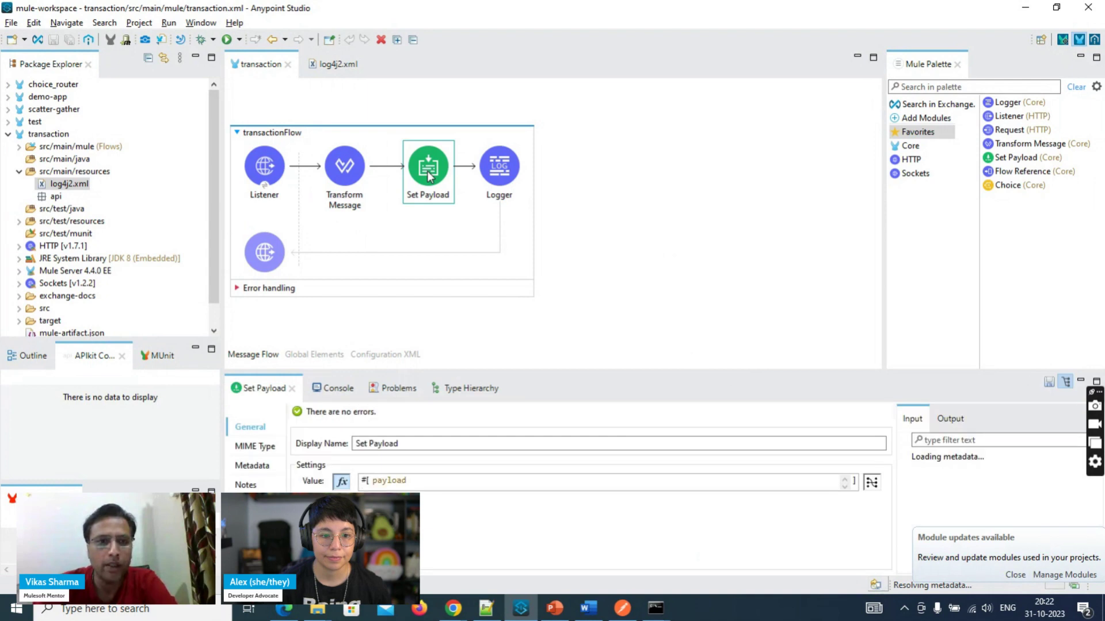
pyautogui.click(483, 180)
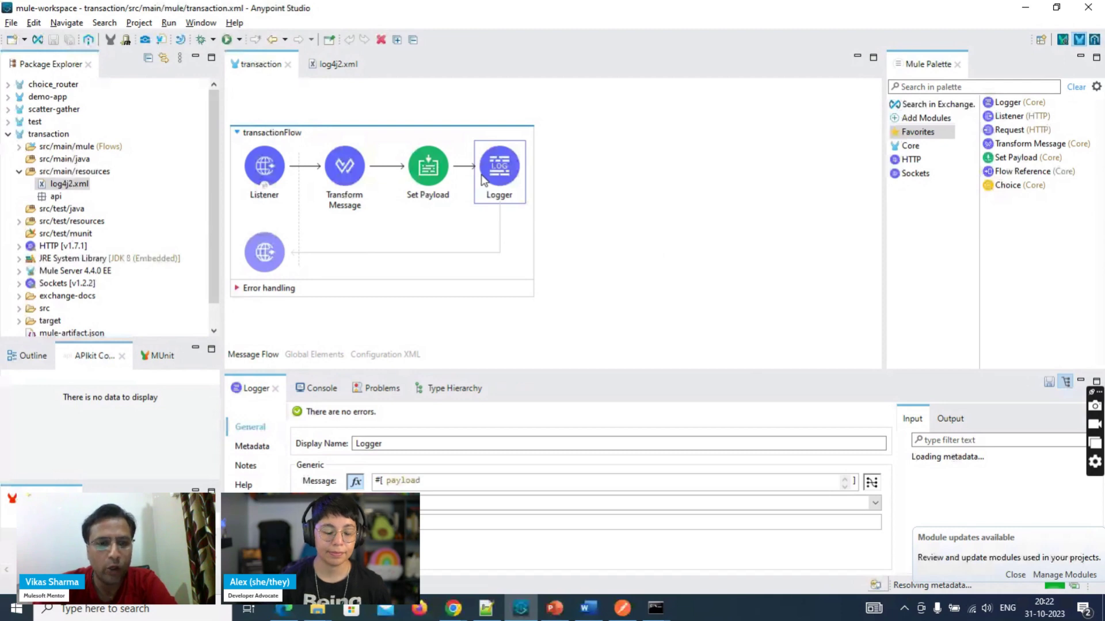
pyautogui.click(424, 443)
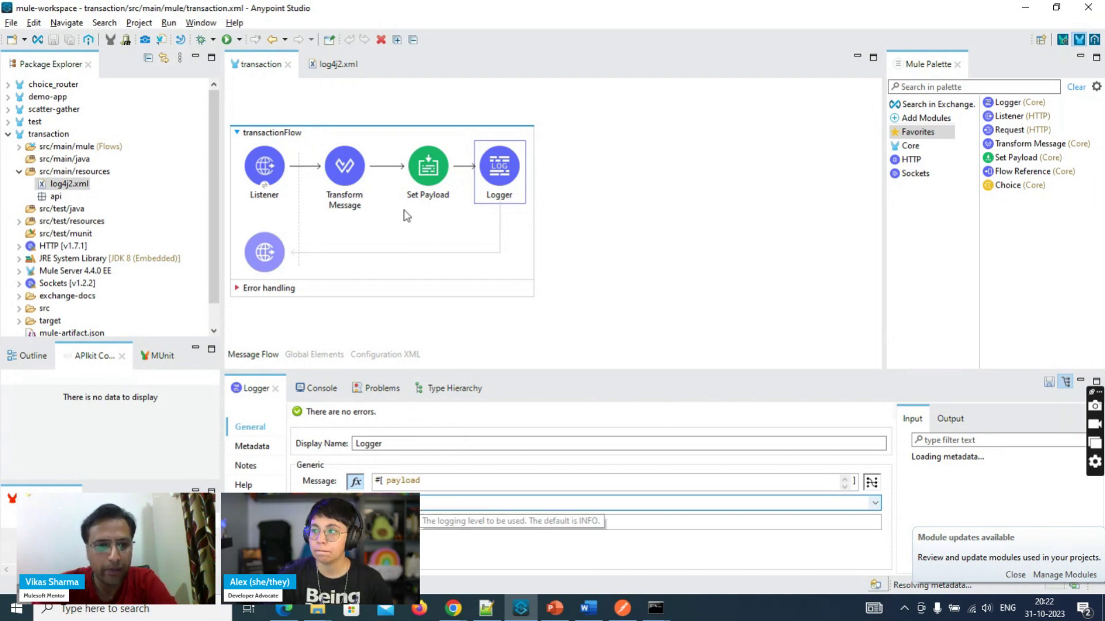
pyautogui.click(555, 611)
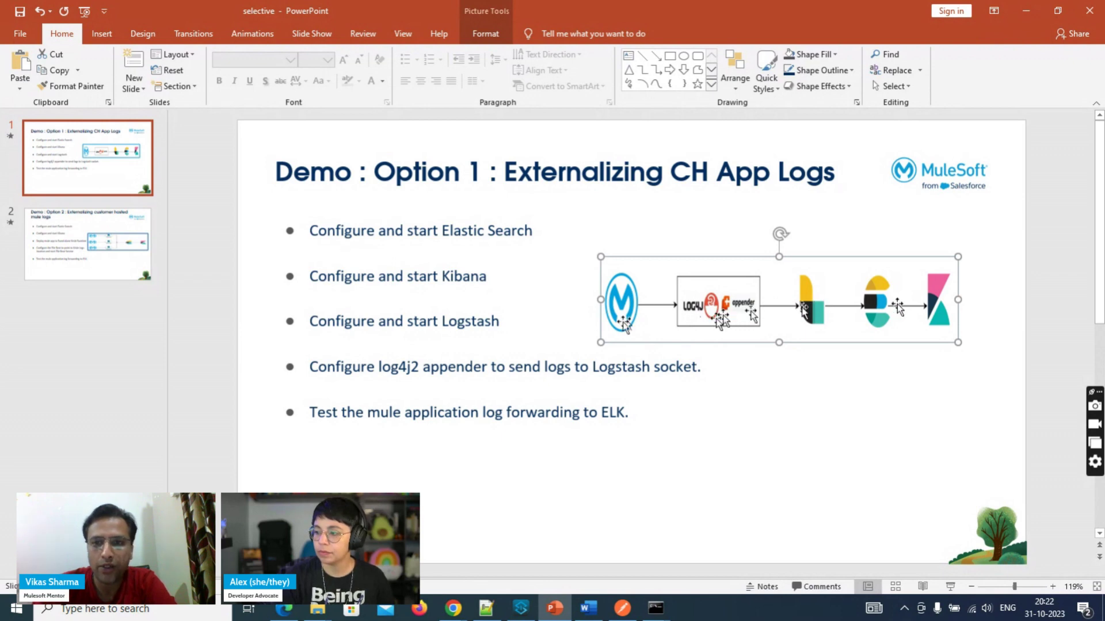
# Step: Highlight port="5044" on line 19's Socket appender in log4j2.xml, then bring up logstash-sample
pyautogui.click(1031, 10)
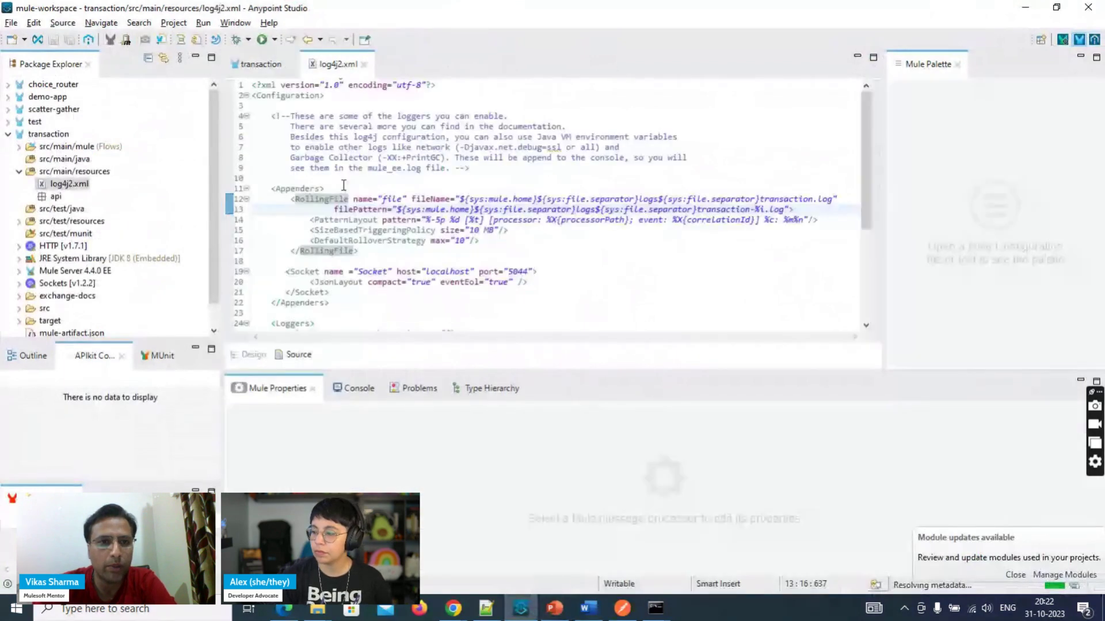
pyautogui.press('Down')
pyautogui.press('Down')
pyautogui.press('Down')
pyautogui.press('Down')
pyautogui.press('Down')
pyautogui.press('Down')
pyautogui.press('Down')
pyautogui.press('Down')
pyautogui.press('Down')
pyautogui.press('Down')
pyautogui.press('Down')
pyautogui.press('Down')
pyautogui.press('Down')
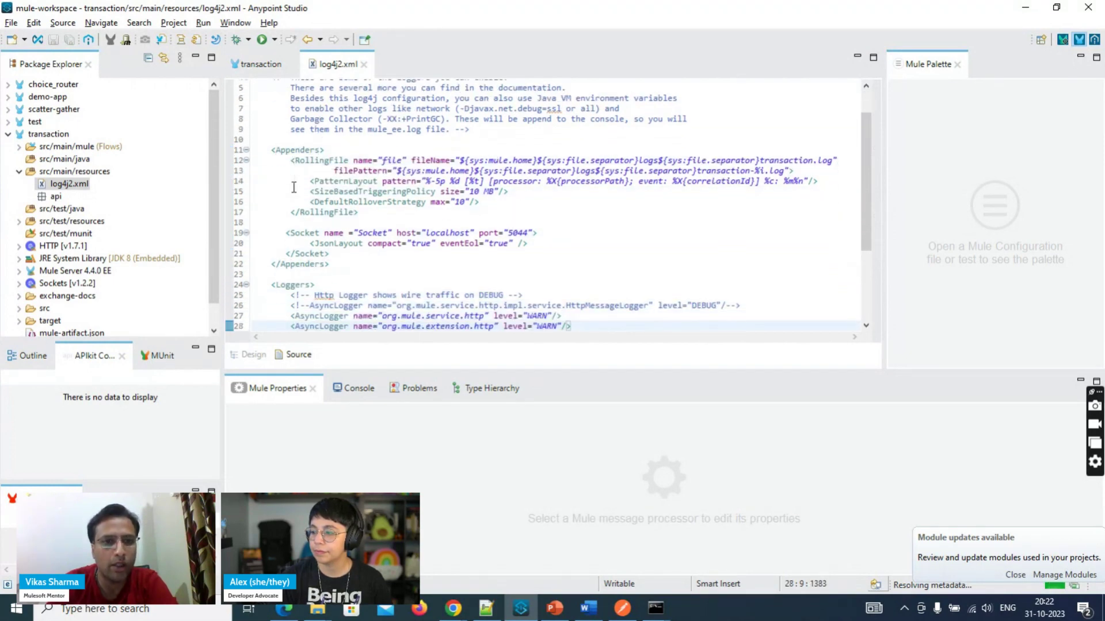
pyautogui.click(301, 231)
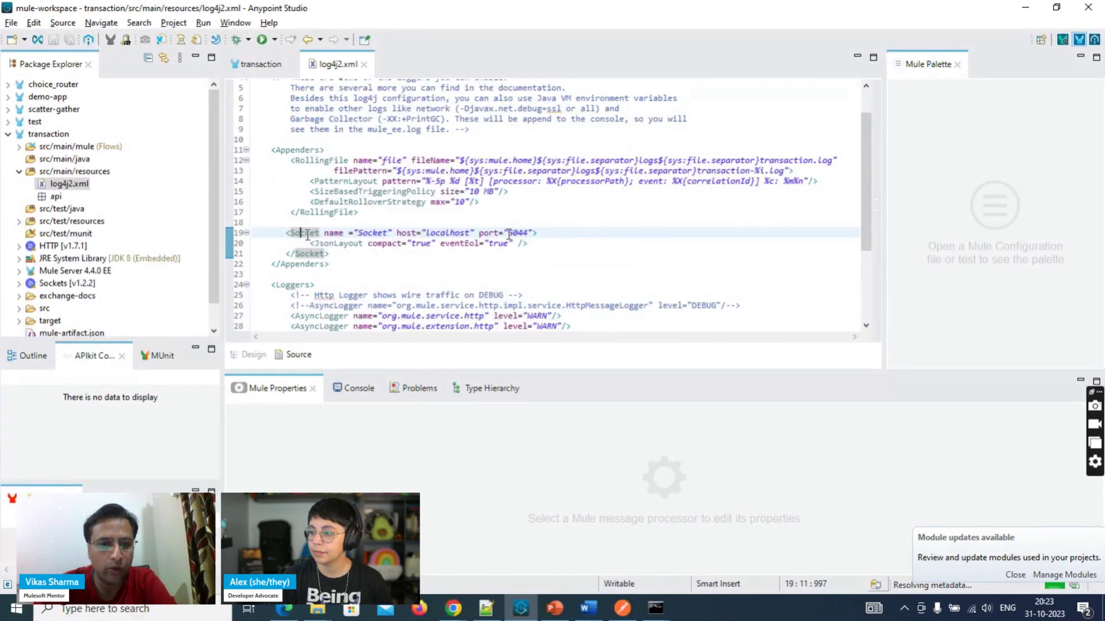
pyautogui.moveTo(478, 232); pyautogui.dragTo(537, 232)
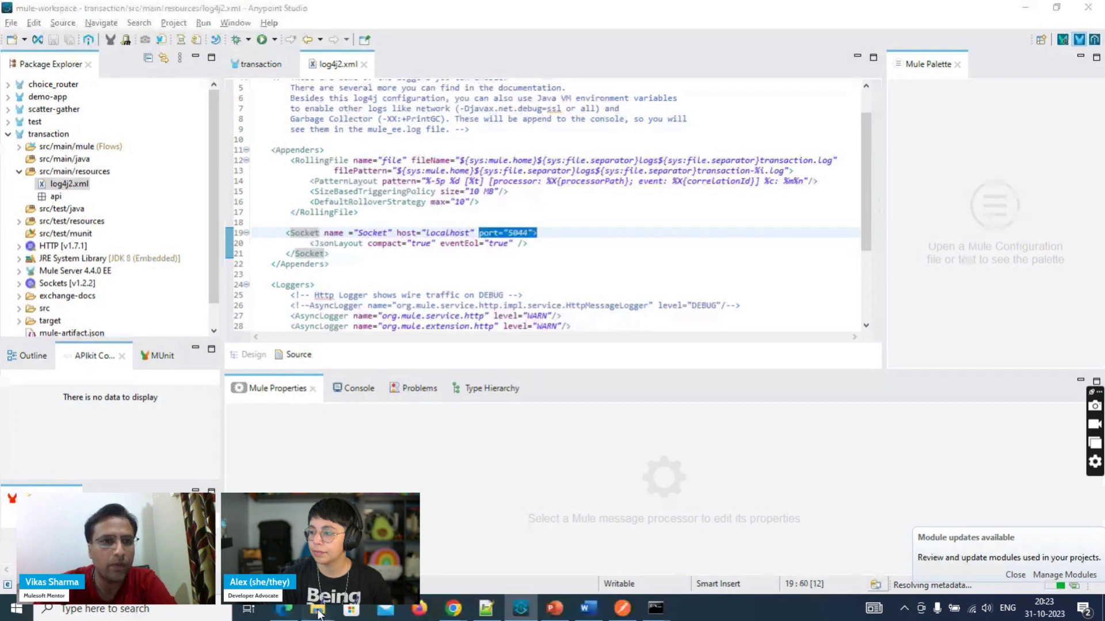
pyautogui.click(317, 611)
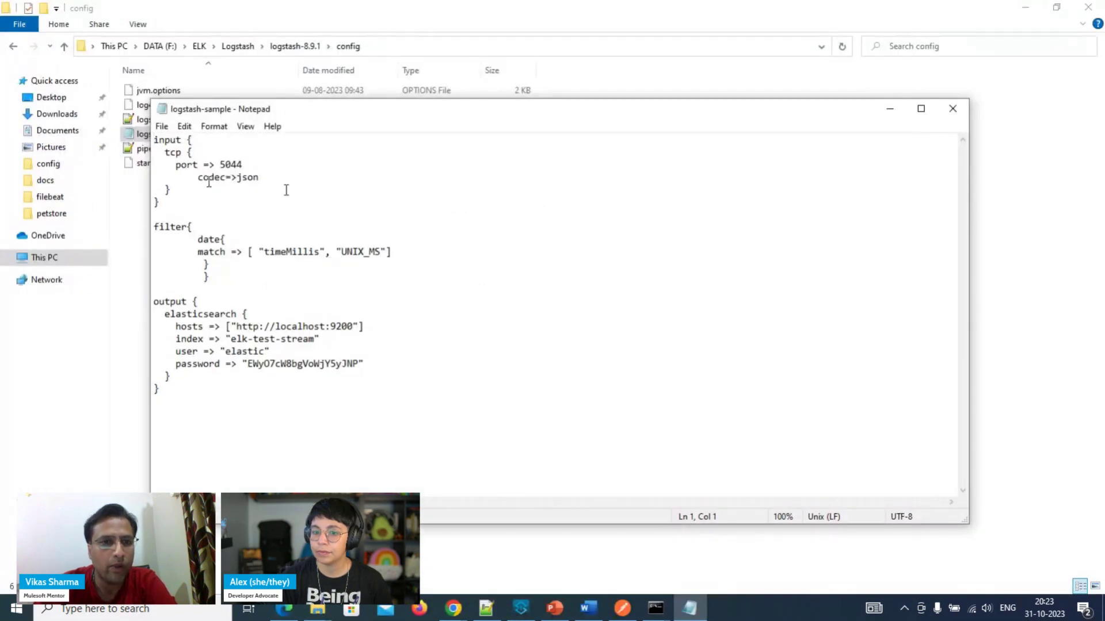
# Step: Highlight 'port => 5044' in logstash-sample, close Notepad and return to log4j2.xml
pyautogui.moveTo(175, 164); pyautogui.dragTo(247, 164)
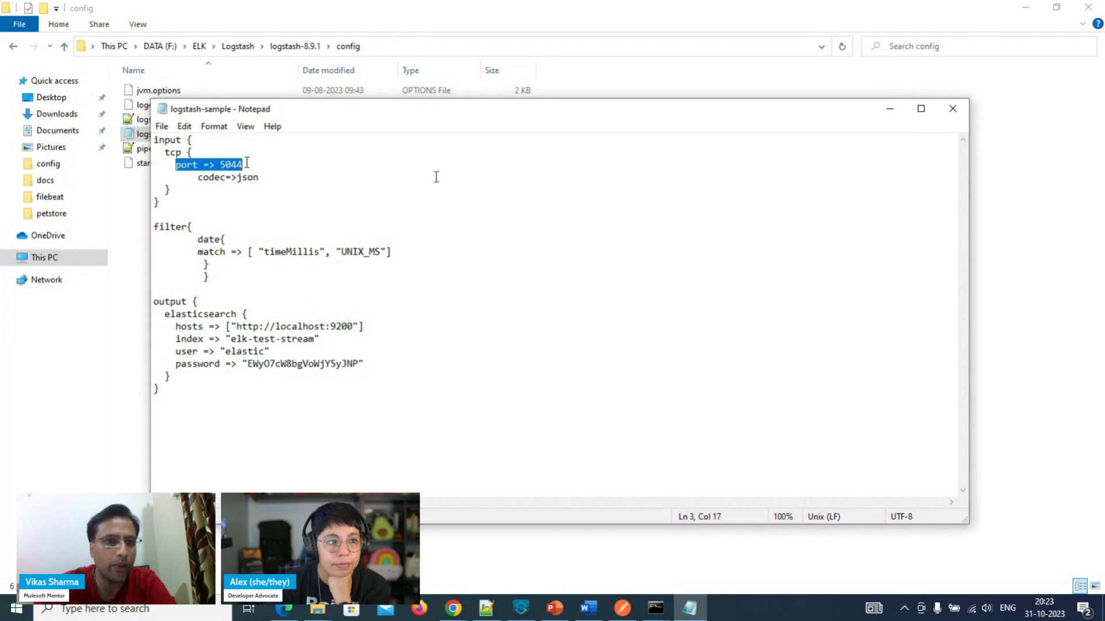
pyautogui.click(952, 108)
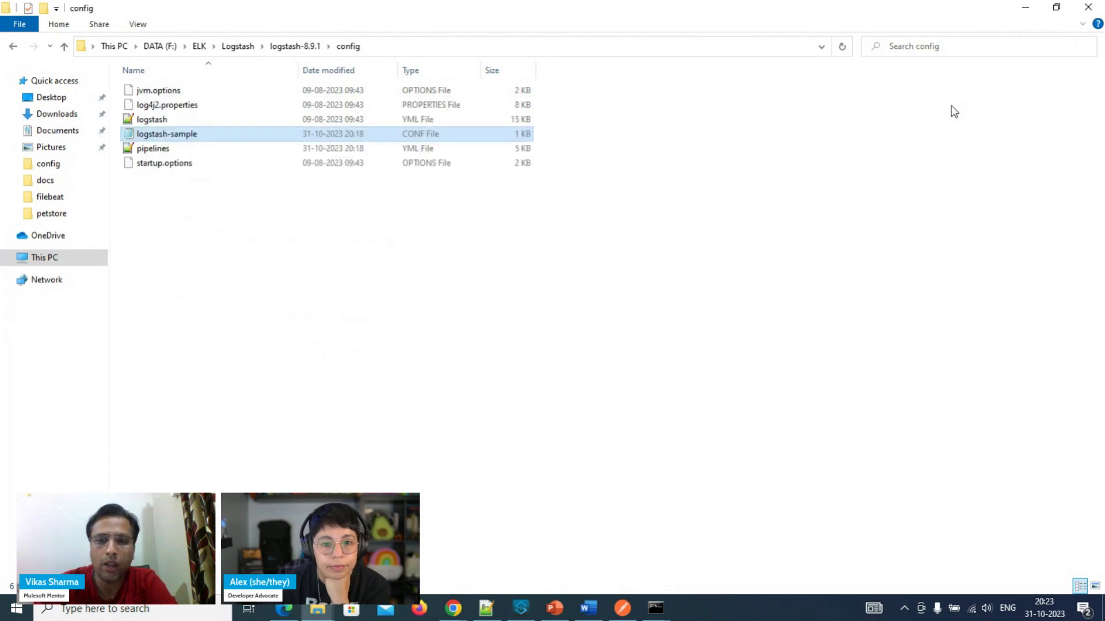
pyautogui.click(522, 602)
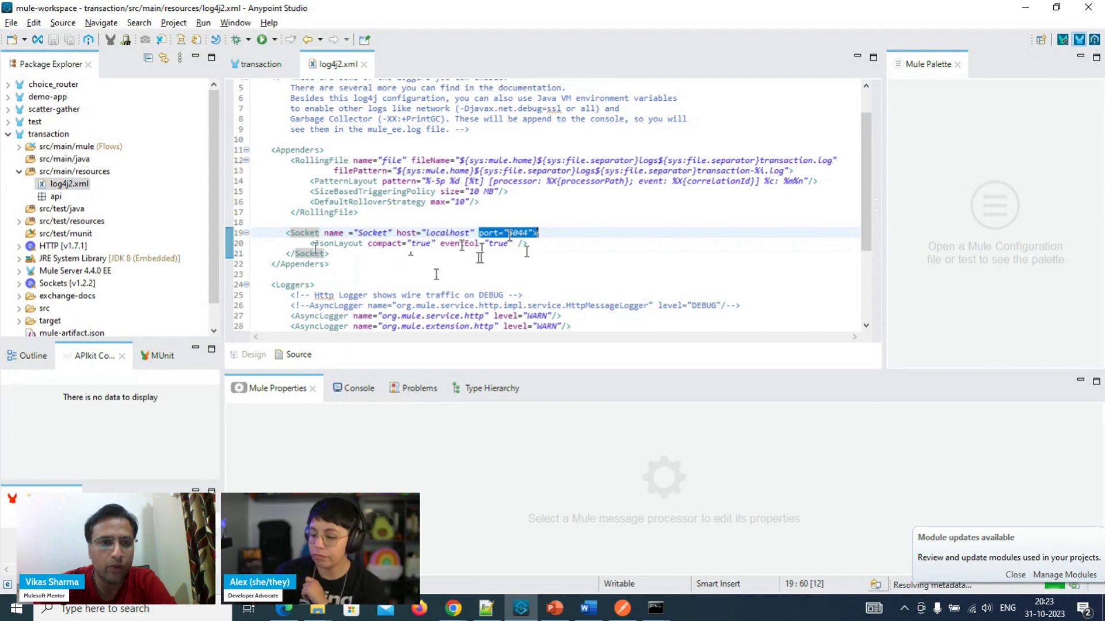
# Step: Highlight <AppenderRef ref="Socket"/> in the AsyncRoot logger on line 35, then reopen the transaction flow
pyautogui.moveTo(865, 162); pyautogui.dragTo(867, 223)
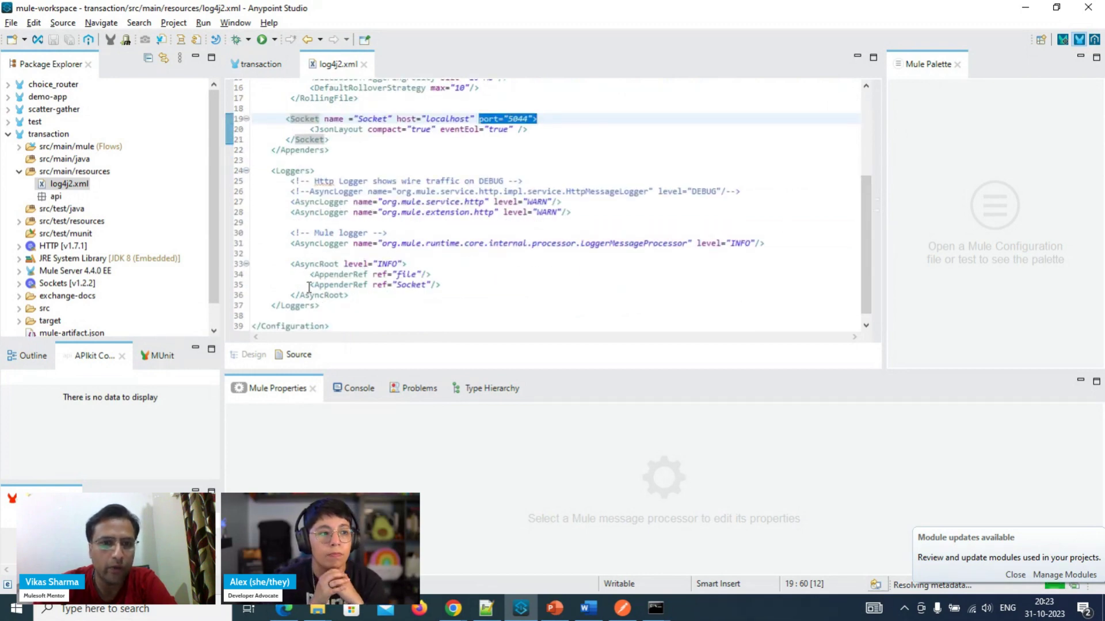
pyautogui.moveTo(309, 286); pyautogui.dragTo(443, 286)
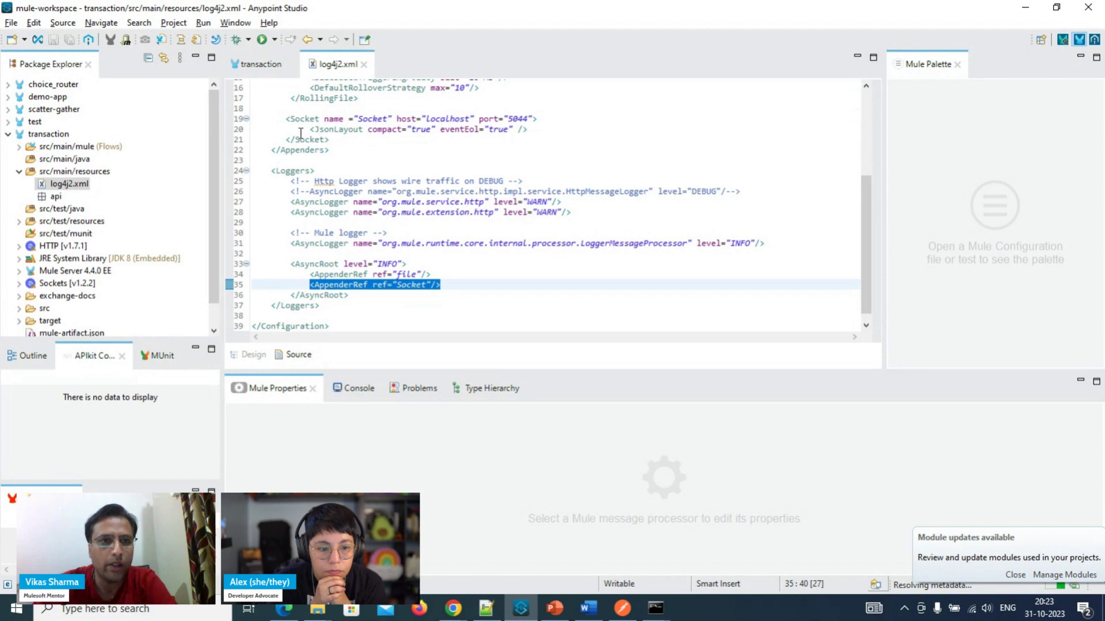
pyautogui.click(260, 63)
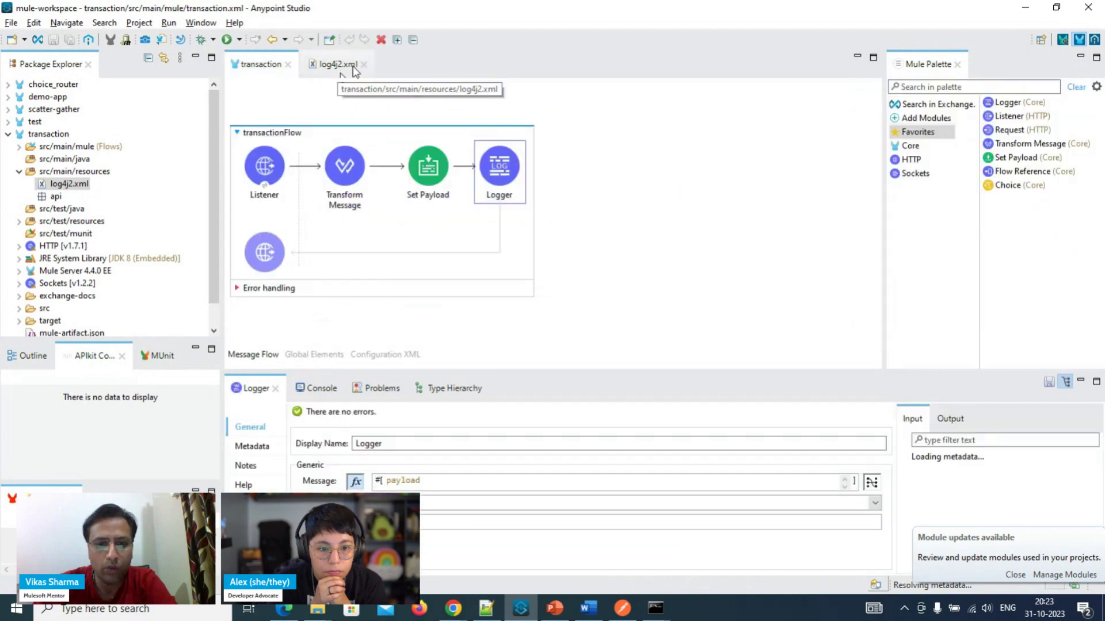
# Step: Check the Kibana console window from the taskbar, then minimize it
pyautogui.click(658, 607)
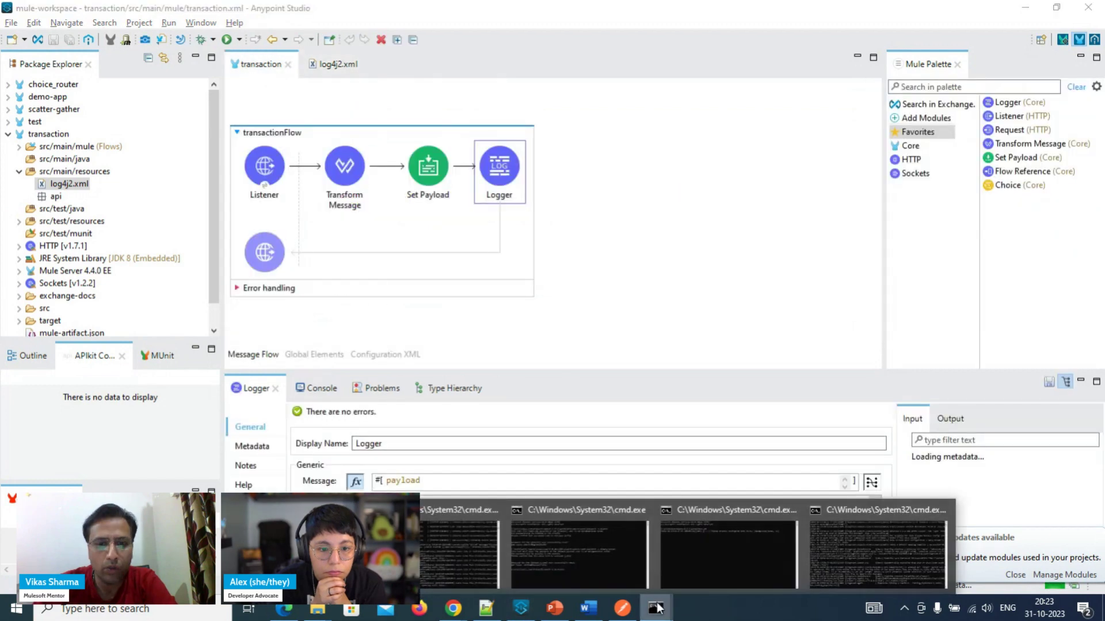
pyautogui.click(714, 535)
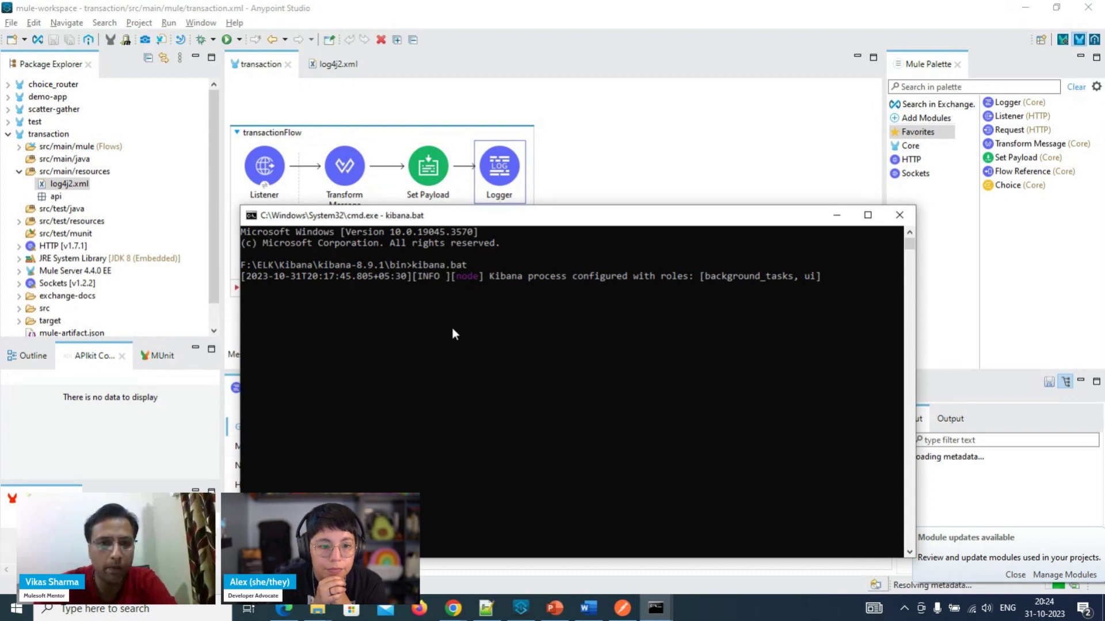
pyautogui.click(835, 214)
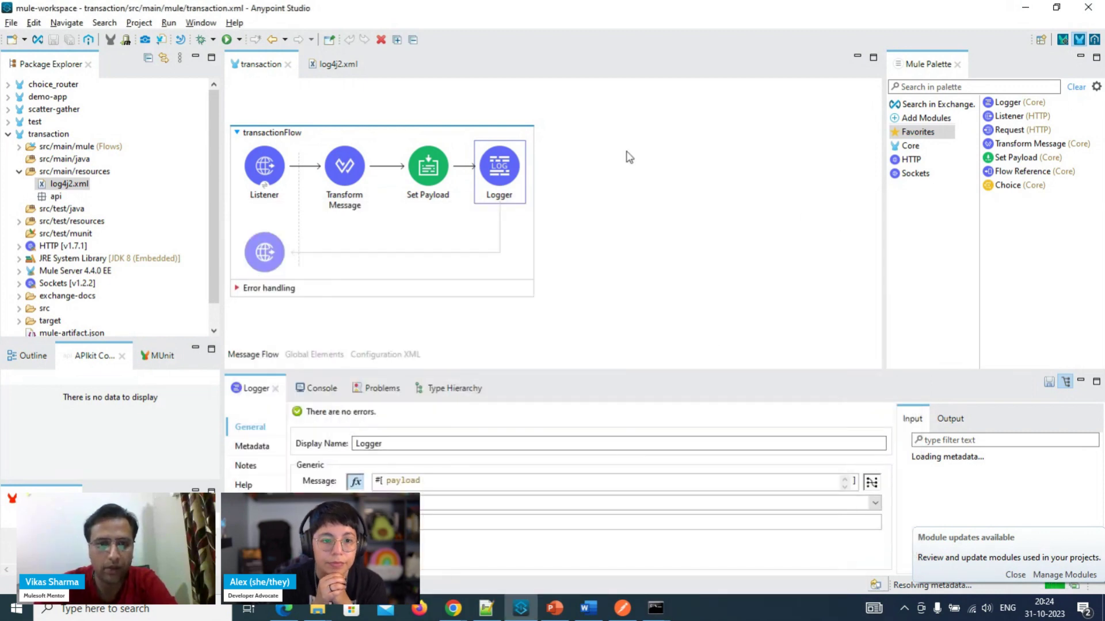
# Step: Run the transaction project, then check the Logstash console
pyautogui.rightClick(627, 153)
pyautogui.click(638, 161)
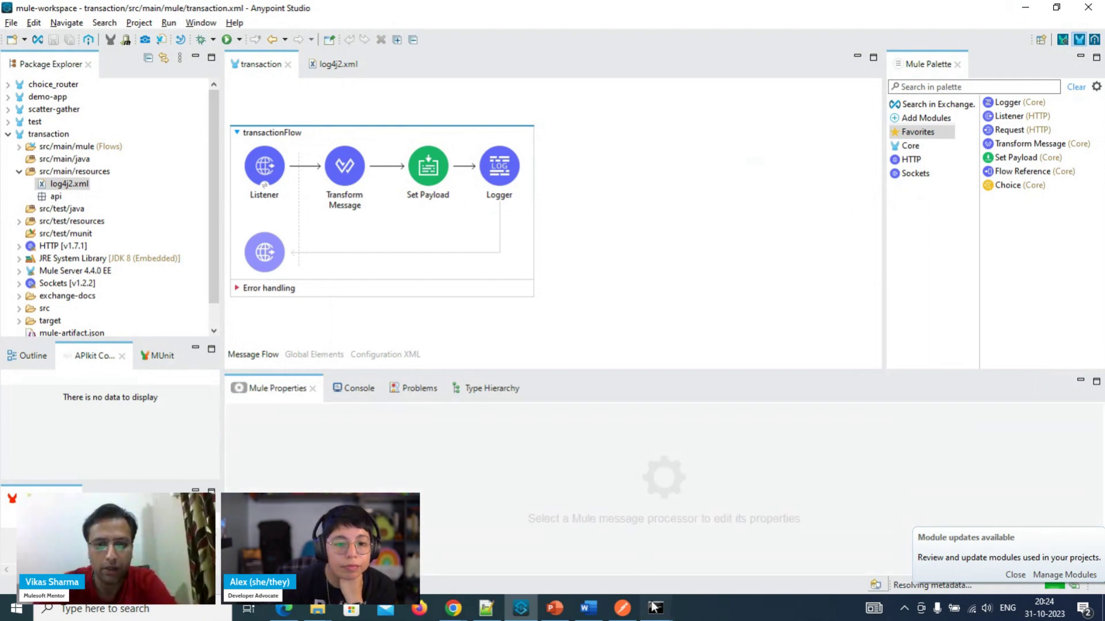
pyautogui.moveTo(654, 607)
pyautogui.click(853, 535)
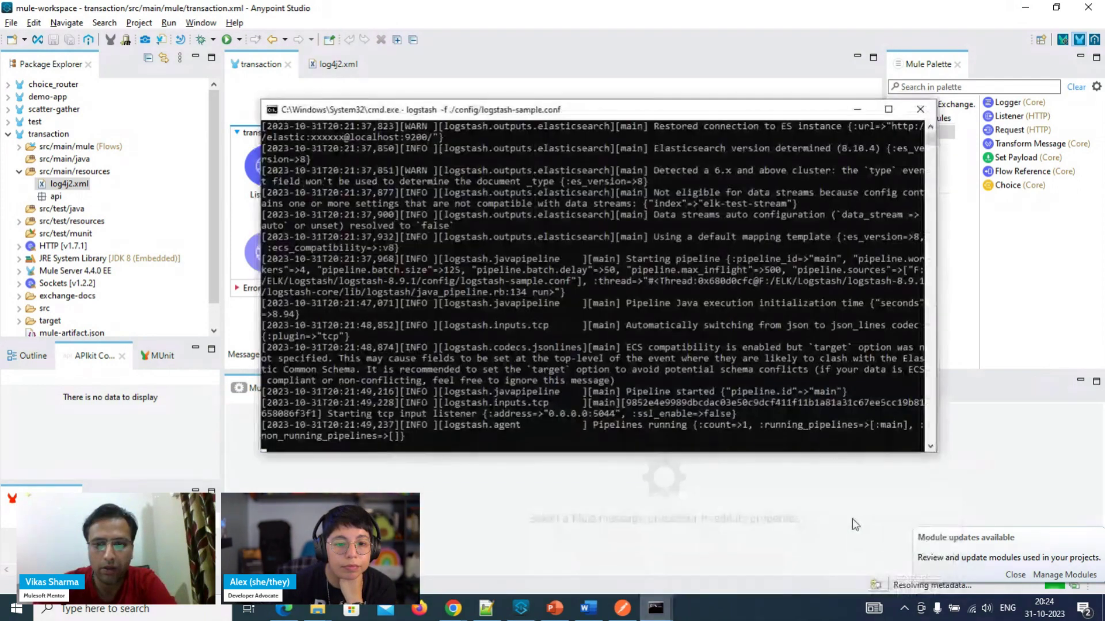
pyautogui.click(858, 109)
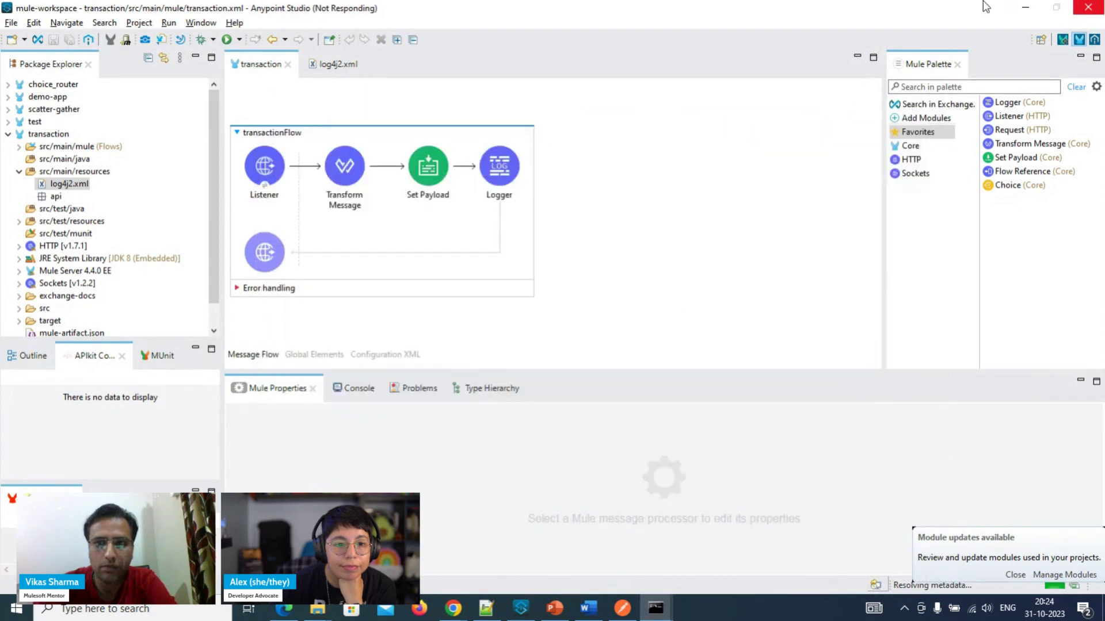
# Step: Minimize Anypoint Studio, recheck the Kibana console, and return to the ELK demo slides in PowerPoint
pyautogui.click(1022, 8)
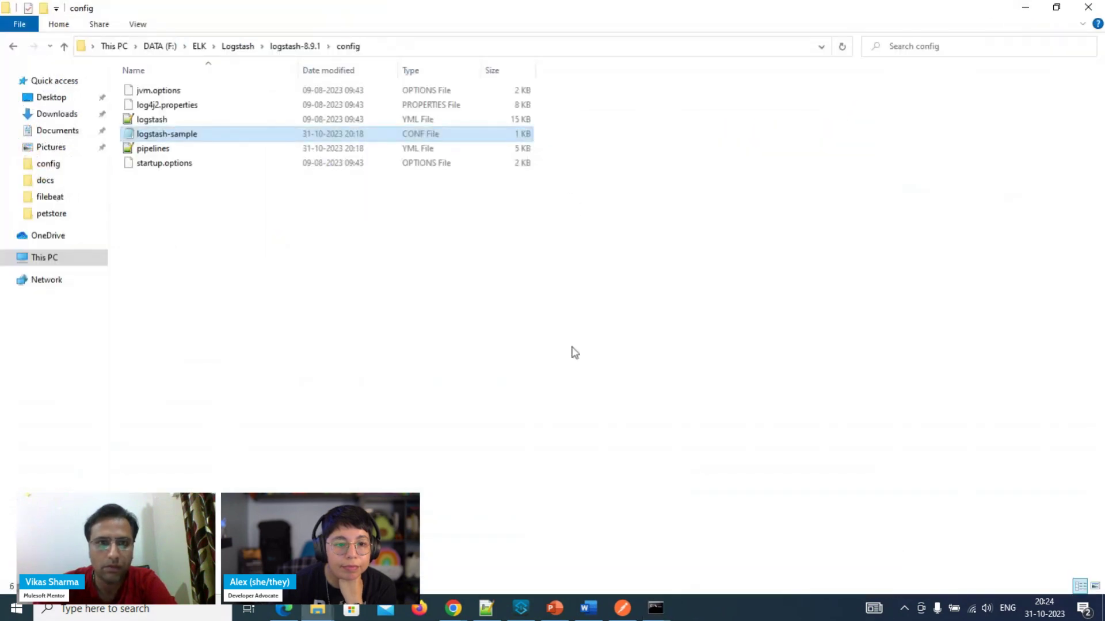
pyautogui.moveTo(662, 615)
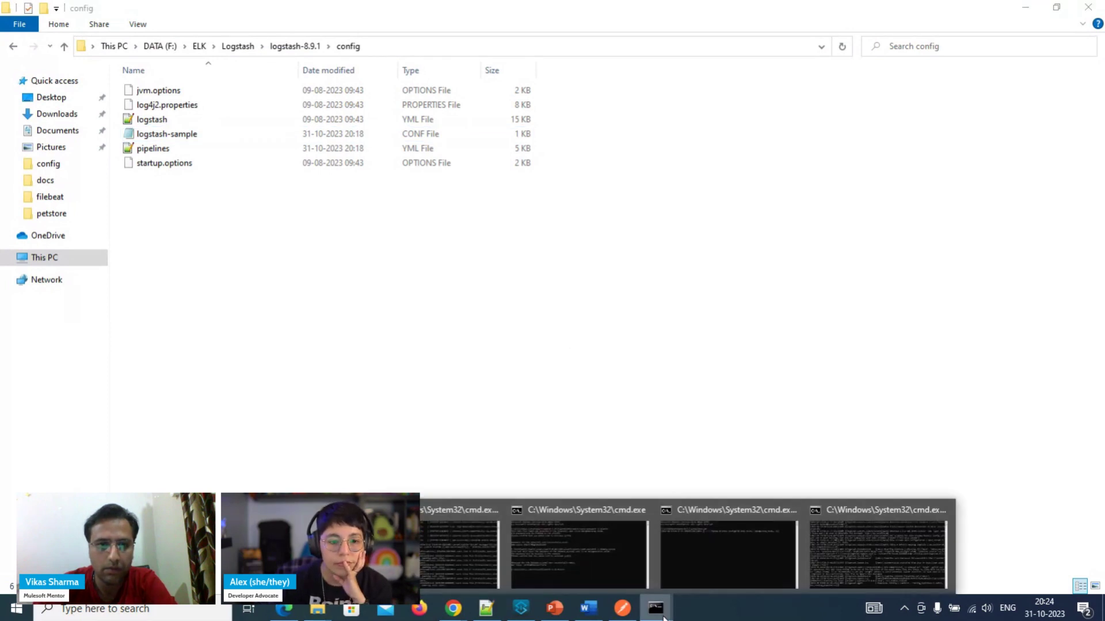
pyautogui.click(691, 549)
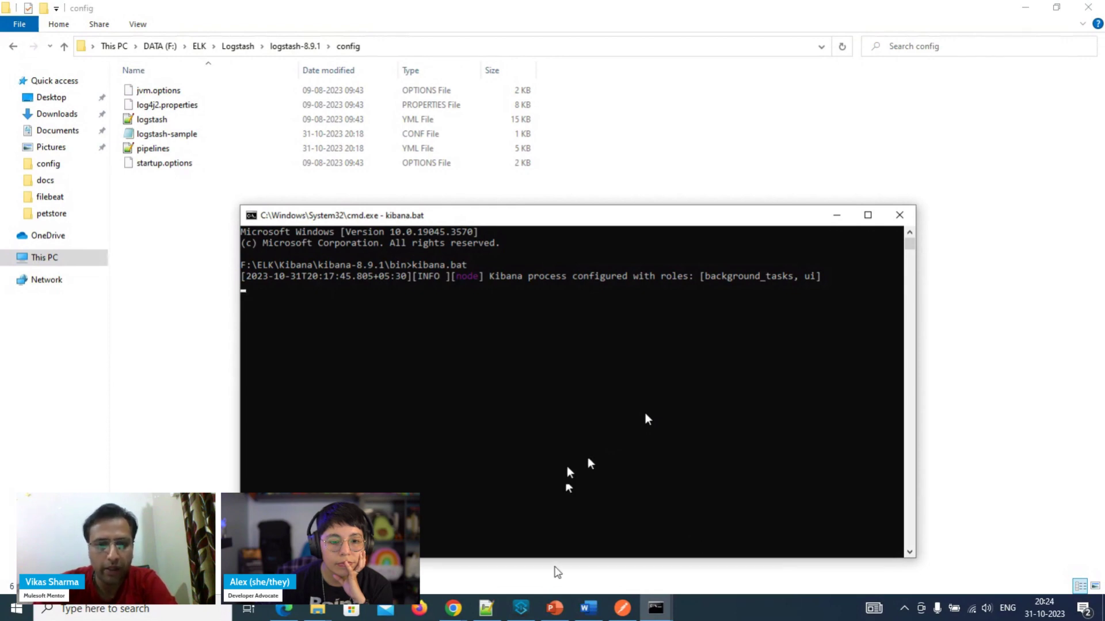
pyautogui.click(555, 605)
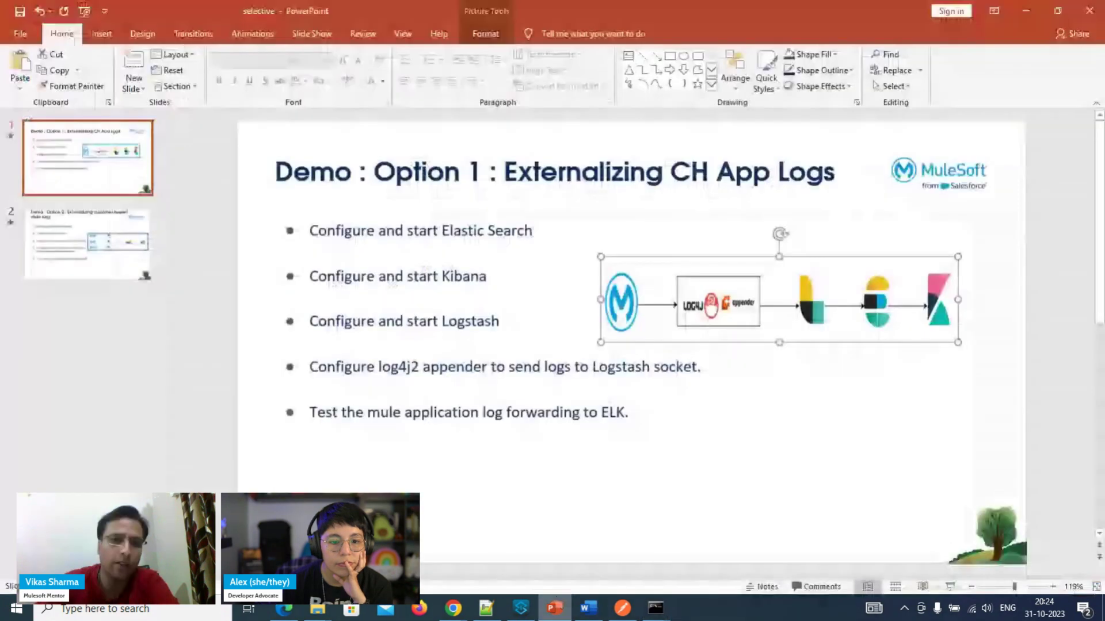
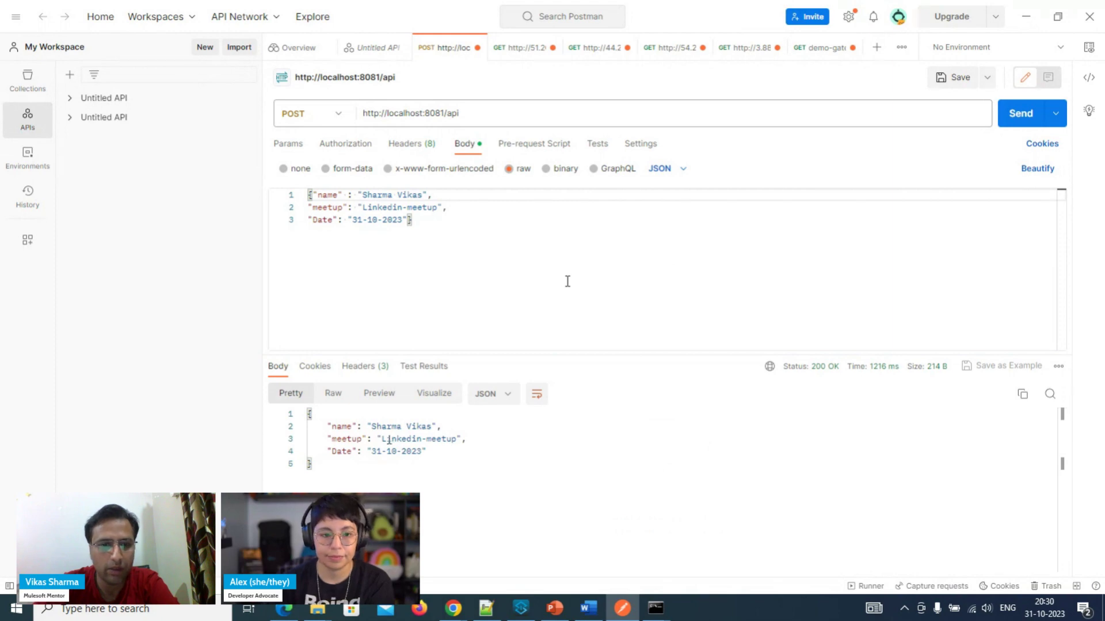
# Step: Go to localhost:5601 in a new browser tab
pyautogui.hotkey('alt', 'Tab')
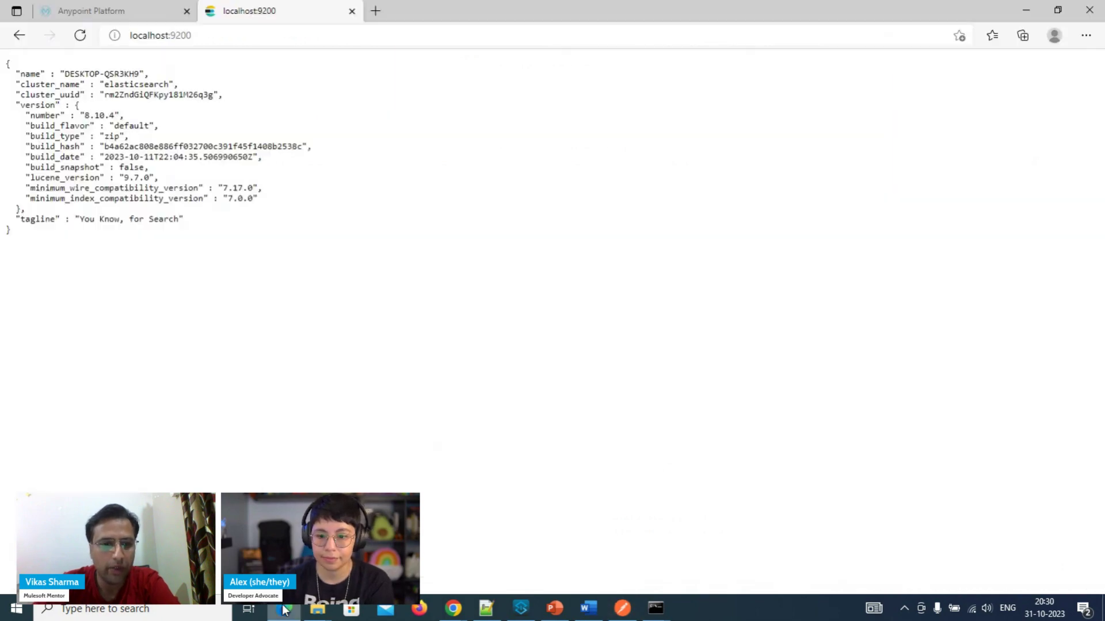
pyautogui.click(376, 12)
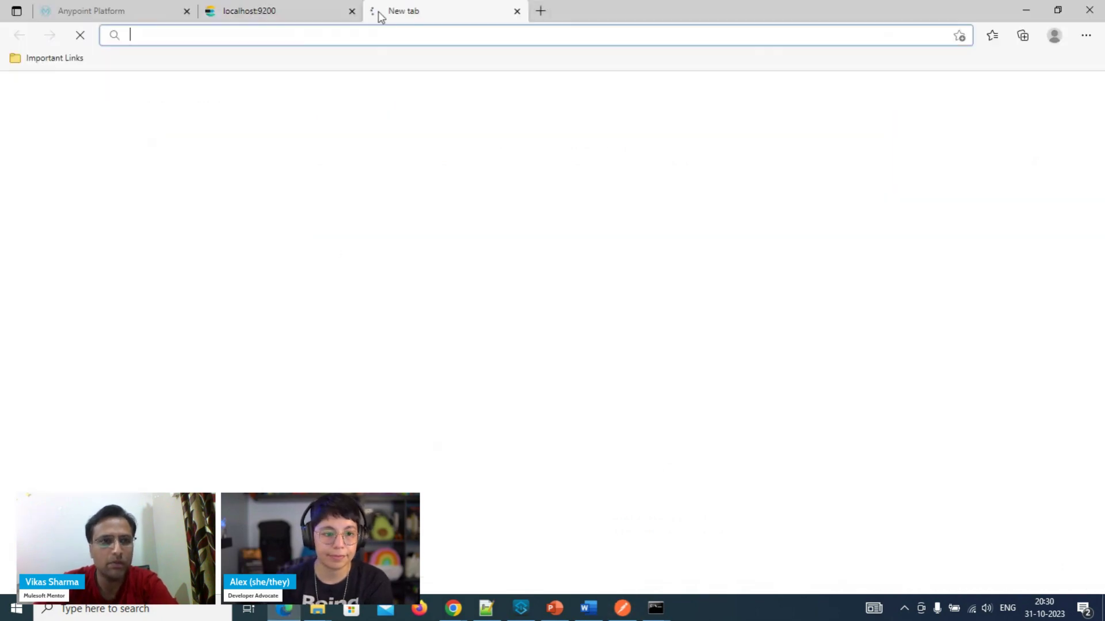
pyautogui.write('lo')
pyautogui.press('Return')
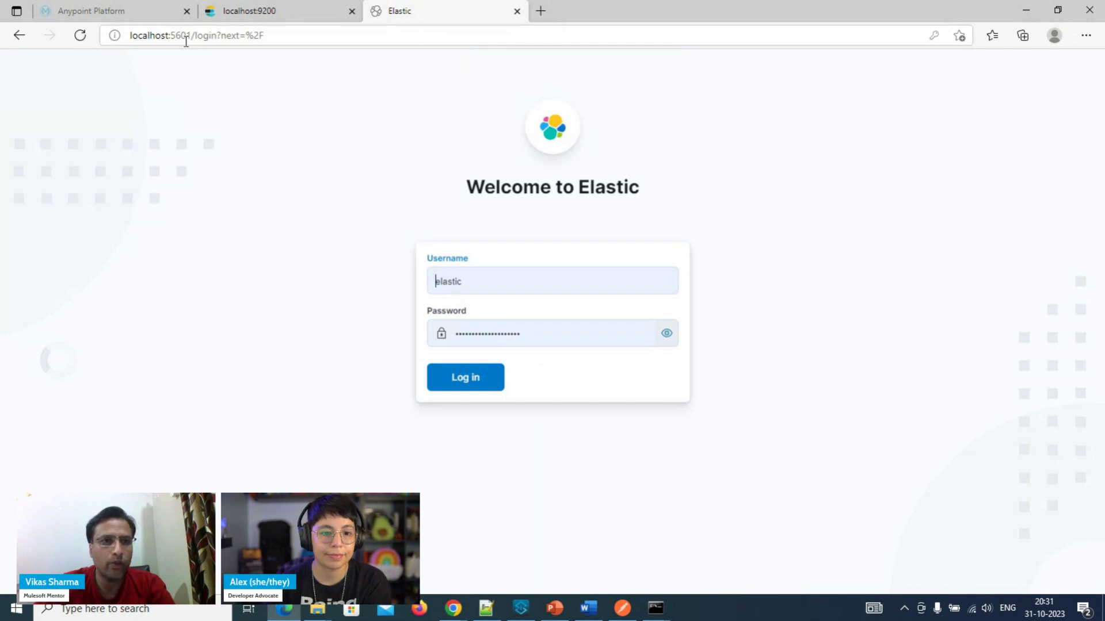
# Step: Log in as elastic with the password copied from Notepad++ and update the browser's saved password
pyautogui.click(486, 608)
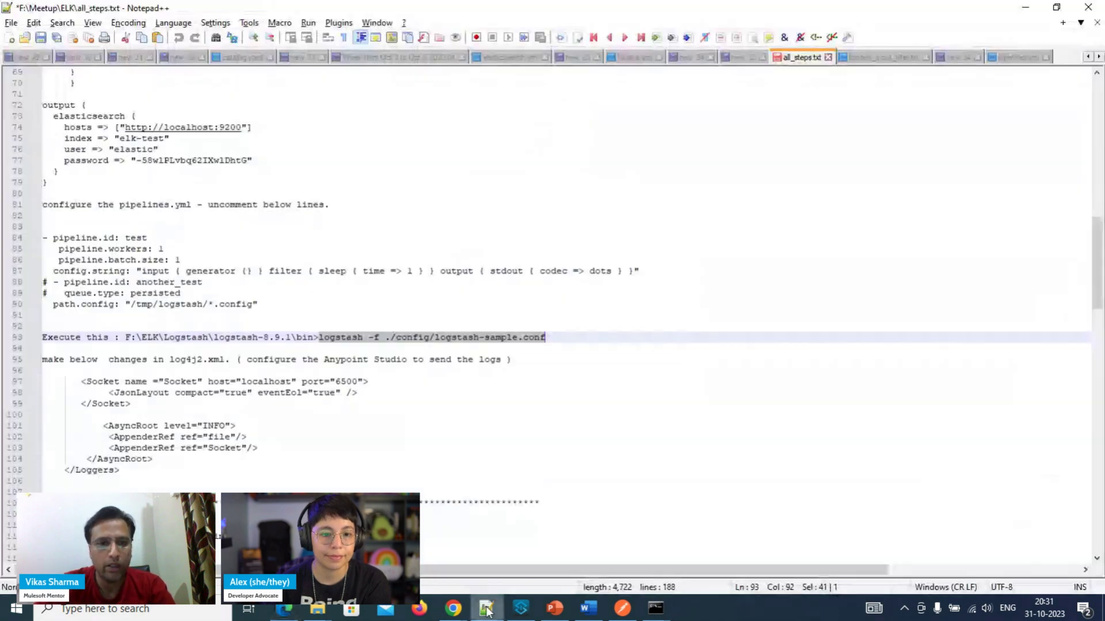
pyautogui.click(958, 57)
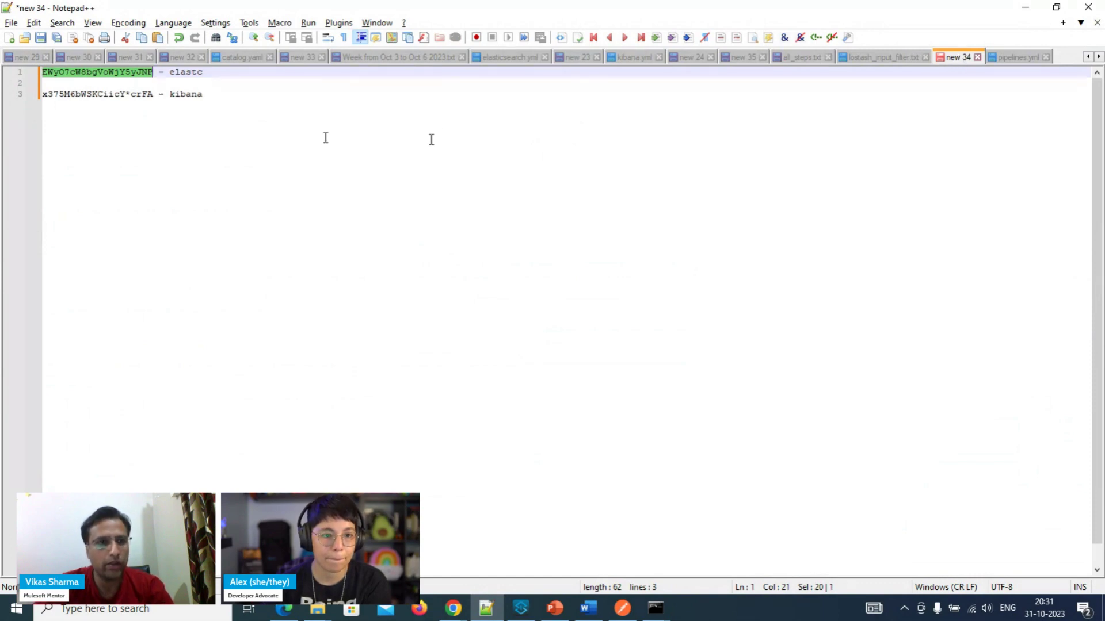
pyautogui.click(118, 85)
pyautogui.doubleClick(104, 72)
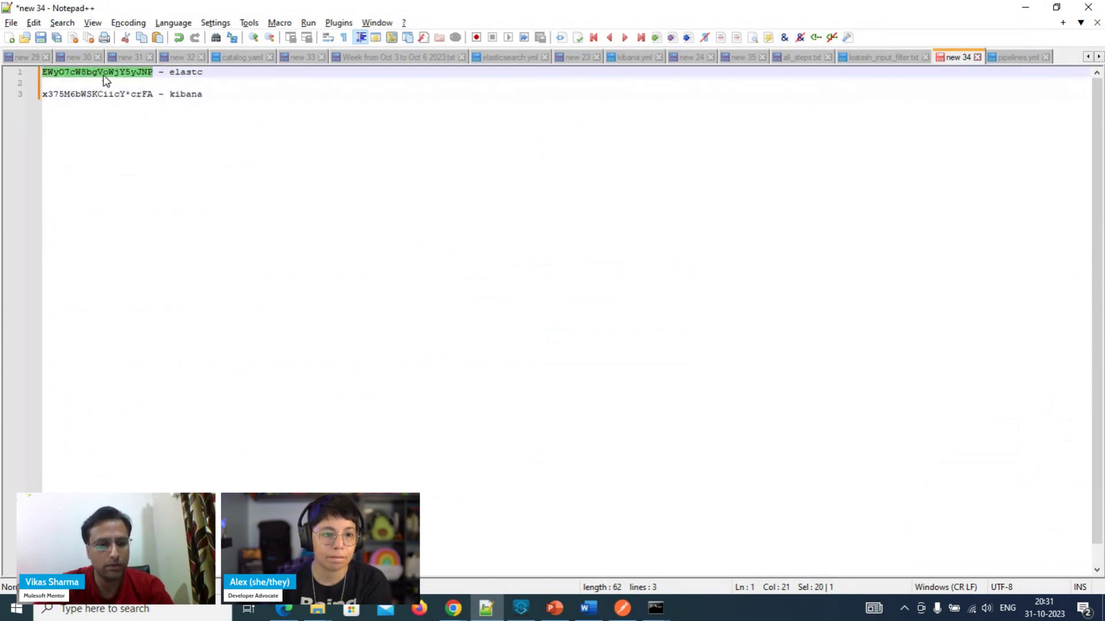
pyautogui.hotkey('alt', 'Tab')
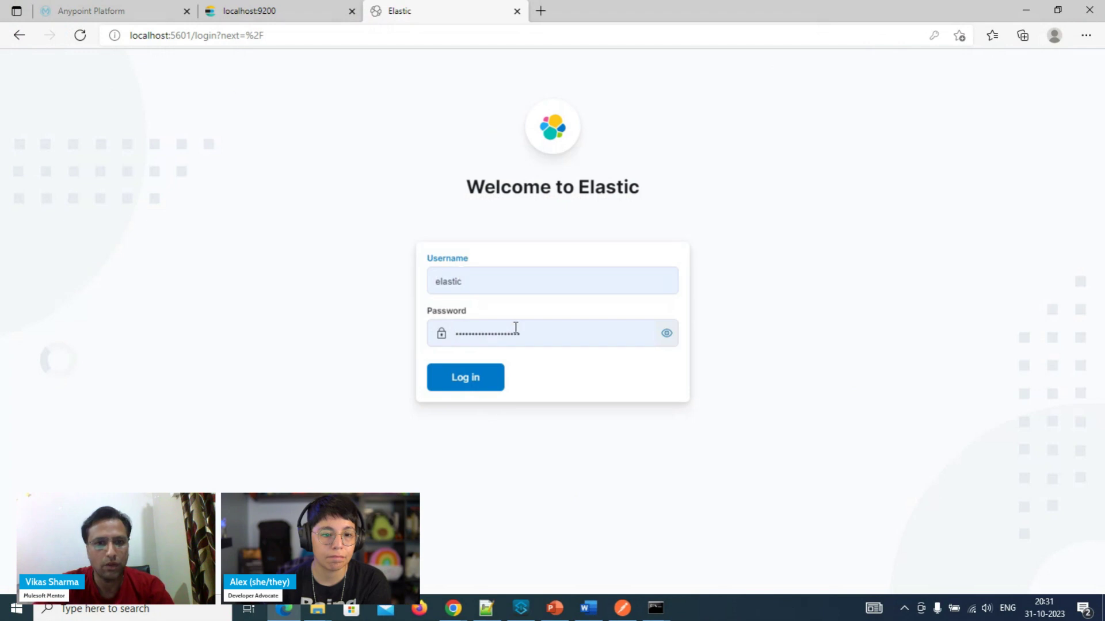
pyautogui.click(515, 327)
pyautogui.hotkey('ctrl', 'a')
pyautogui.hotkey('ctrl', 'v')
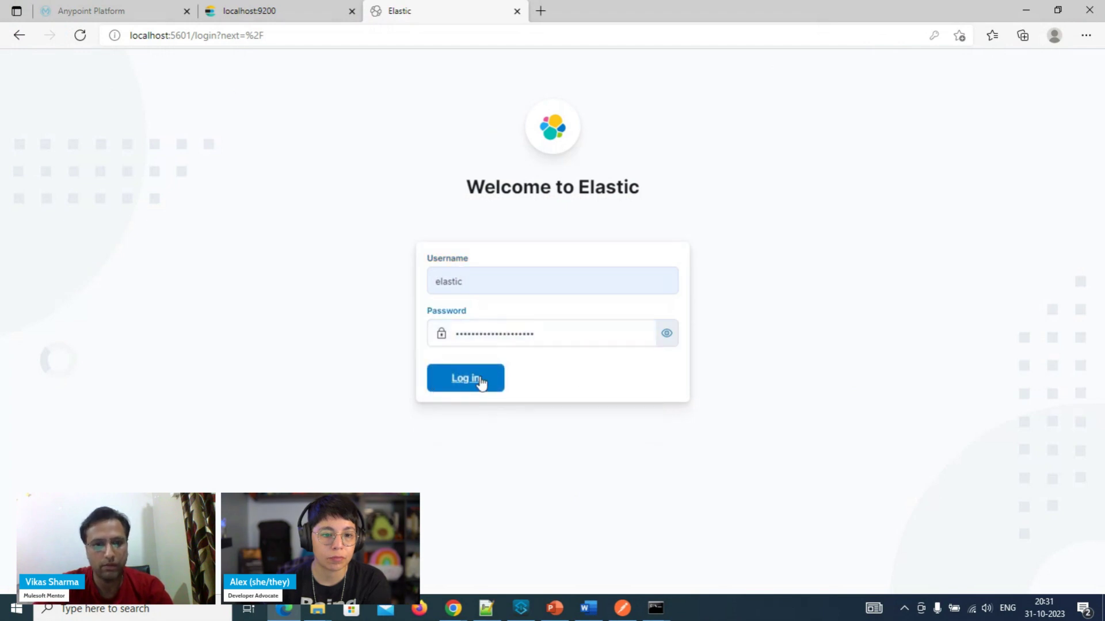
pyautogui.click(480, 380)
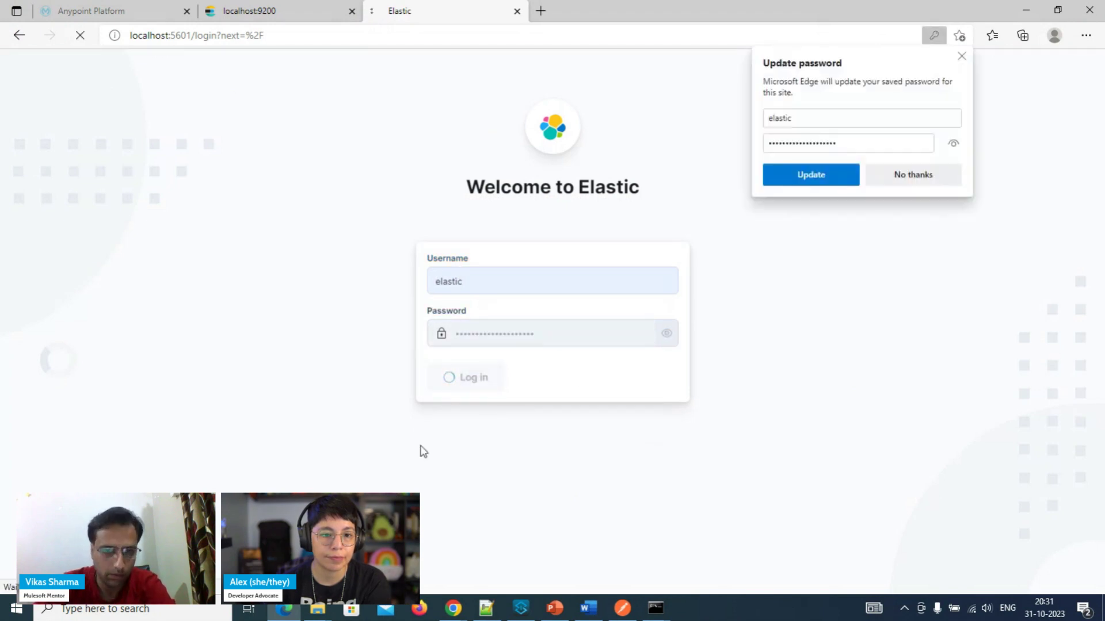
pyautogui.click(798, 182)
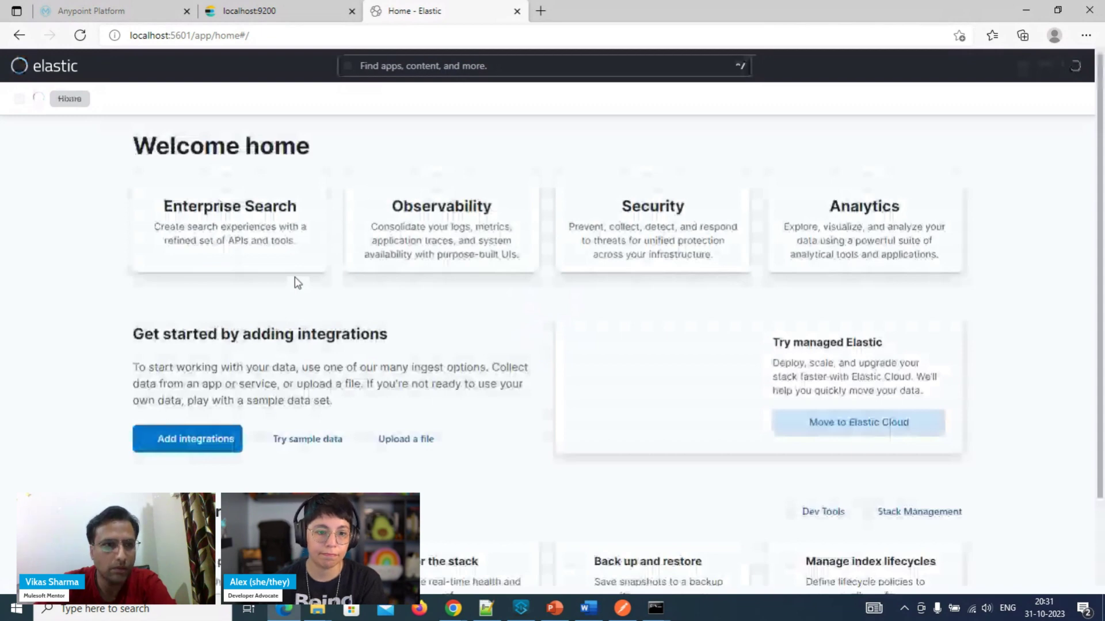
# Step: Open Discover on the elk-logs data view (17 hits) and open its data view selector
pyautogui.click(19, 99)
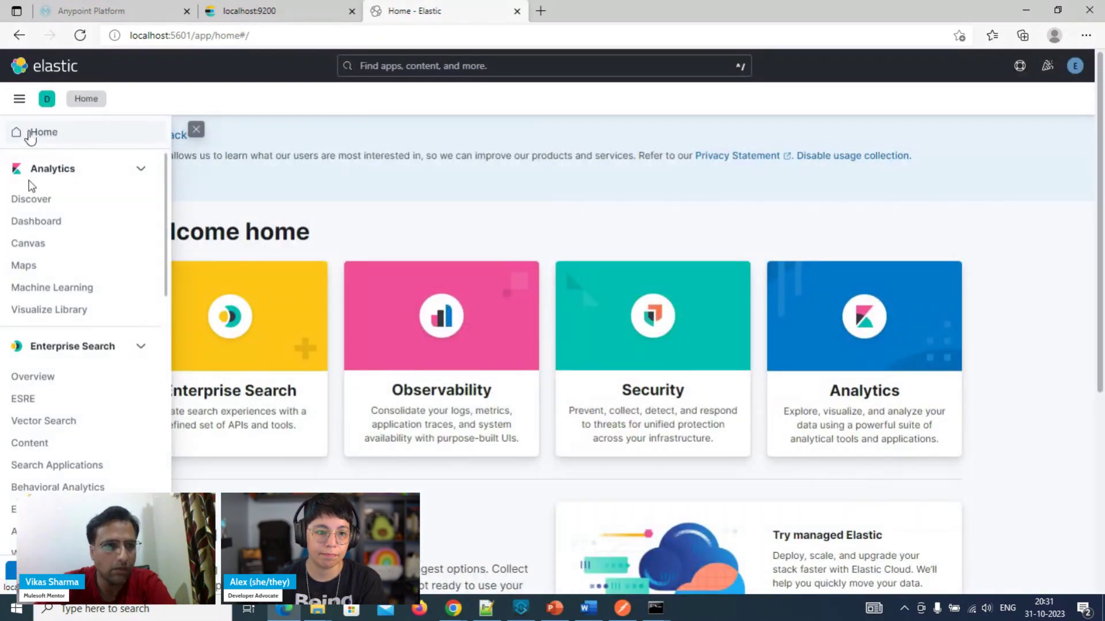
pyautogui.click(31, 201)
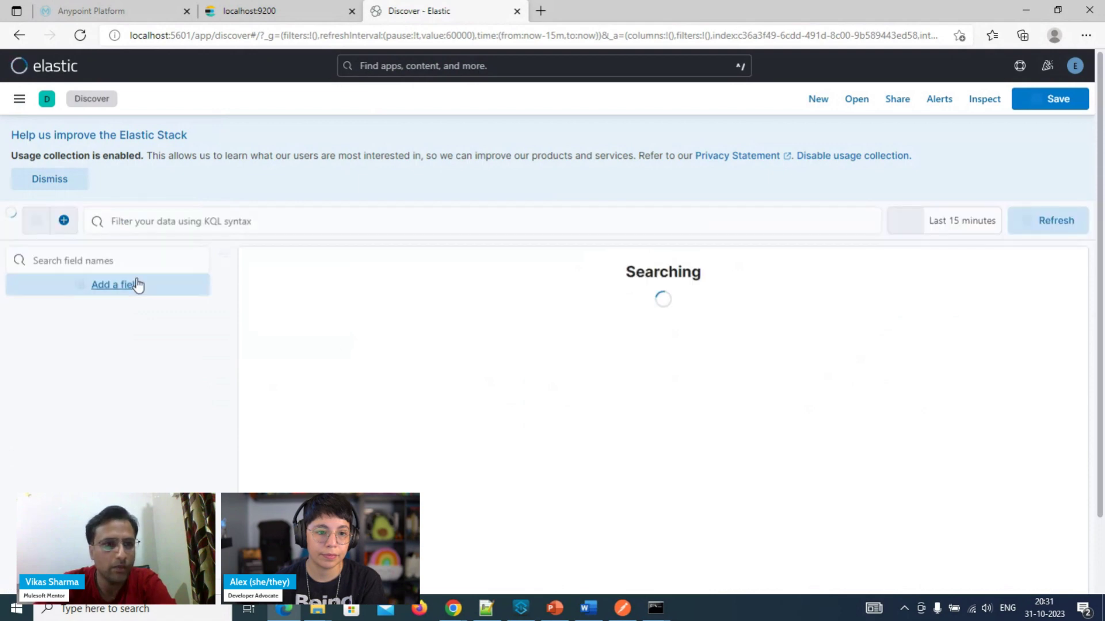
pyautogui.click(130, 221)
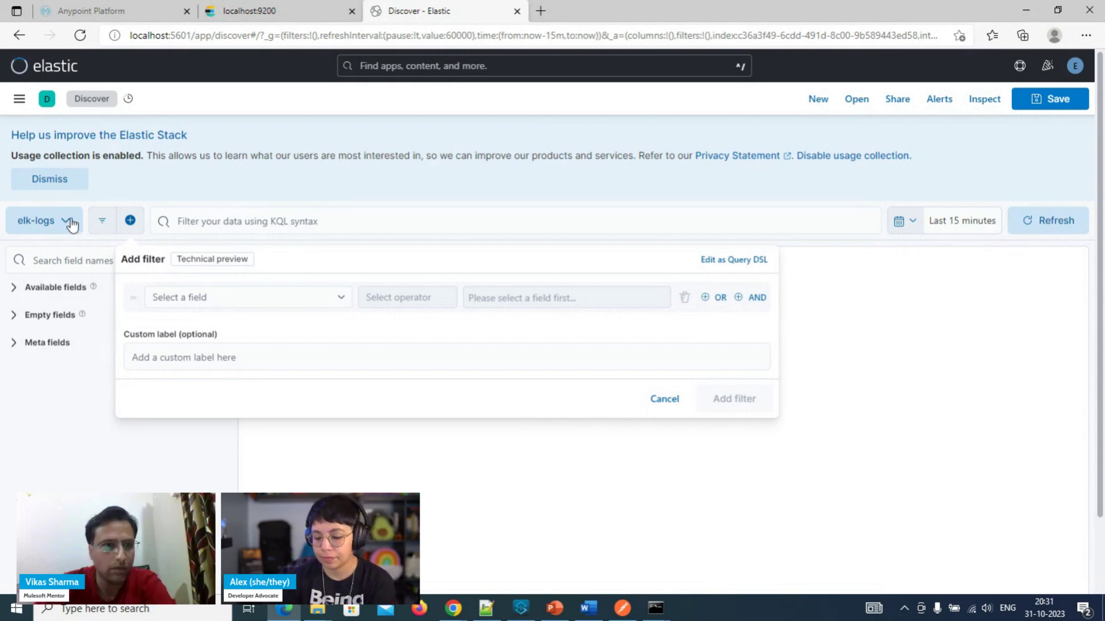
pyautogui.click(664, 398)
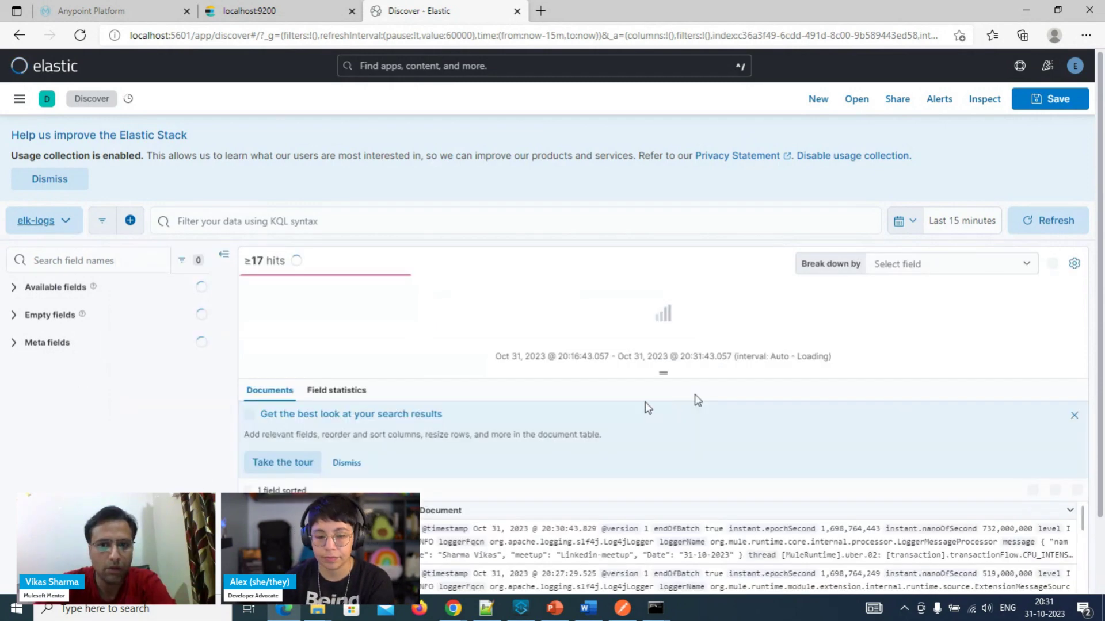
pyautogui.click(67, 221)
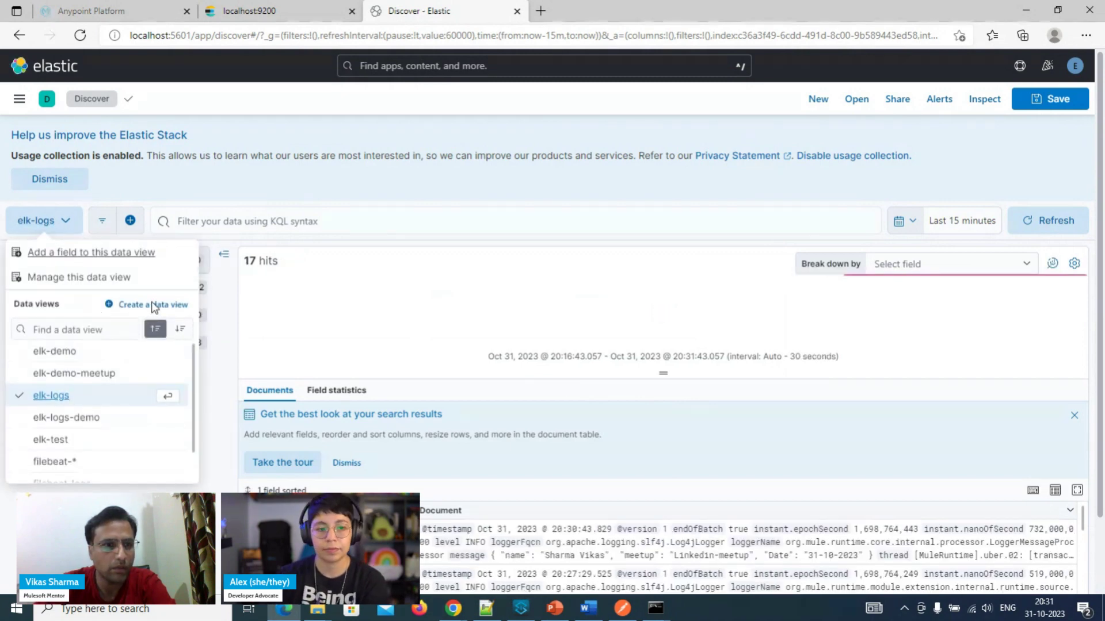
# Step: Save a linkedin-demo data view on the elk-test-stream index, checking the index name in logstash-sample.conf
pyautogui.click(153, 306)
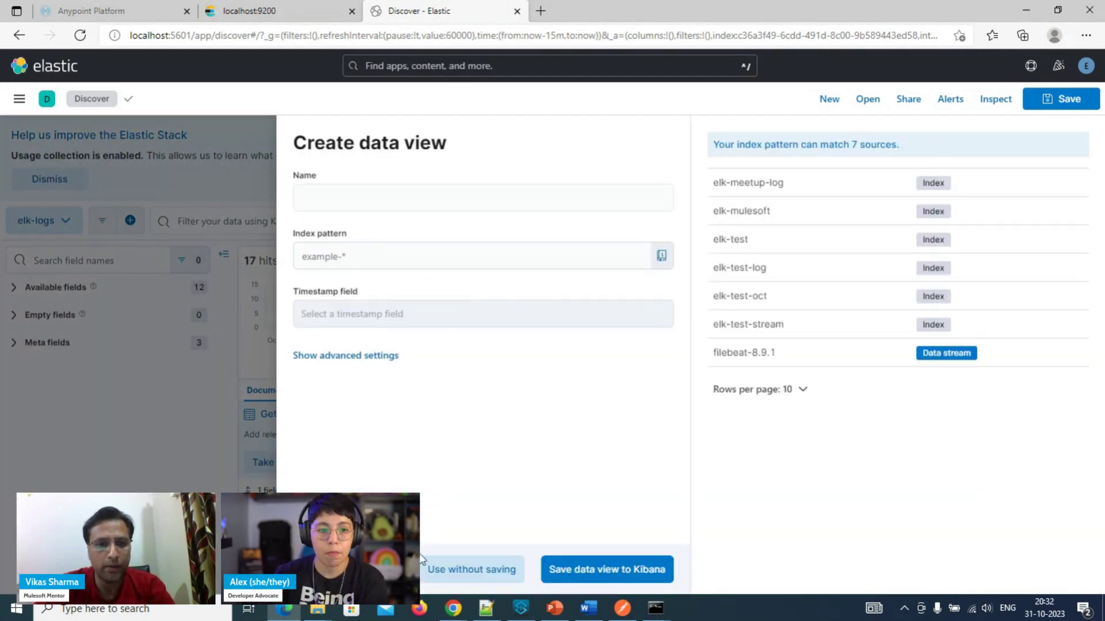
pyautogui.click(326, 612)
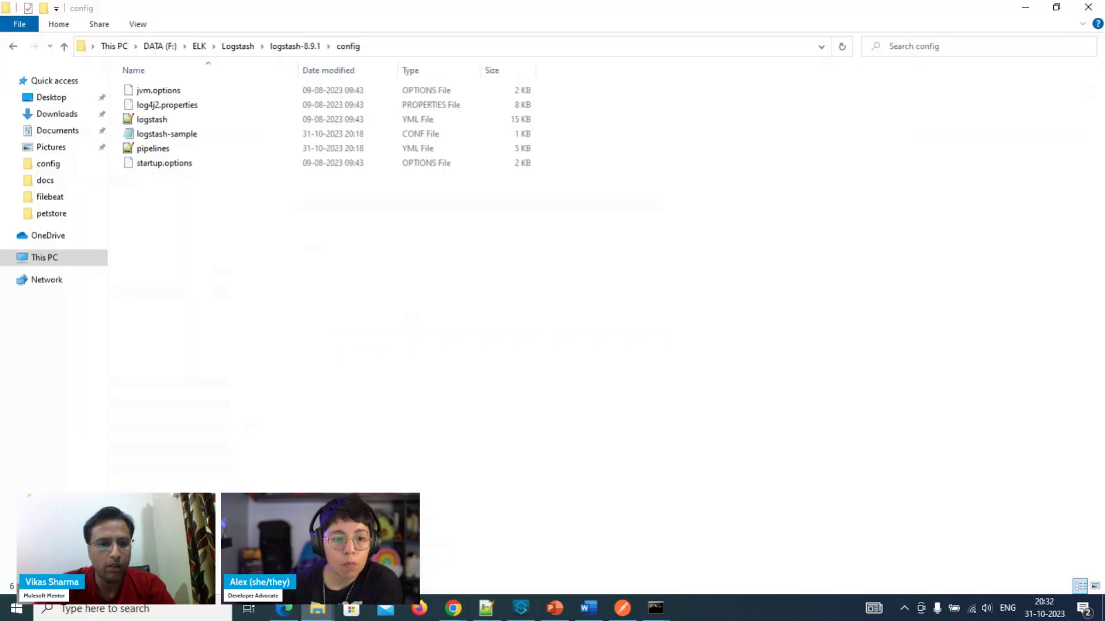
pyautogui.doubleClick(227, 135)
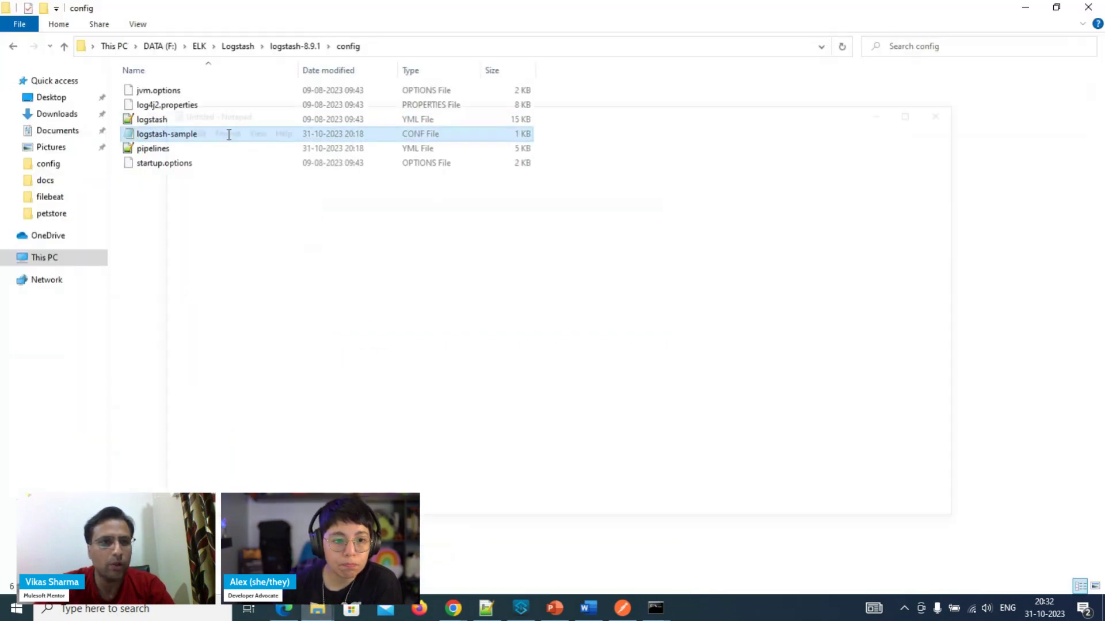
pyautogui.moveTo(231, 339); pyautogui.dragTo(311, 339)
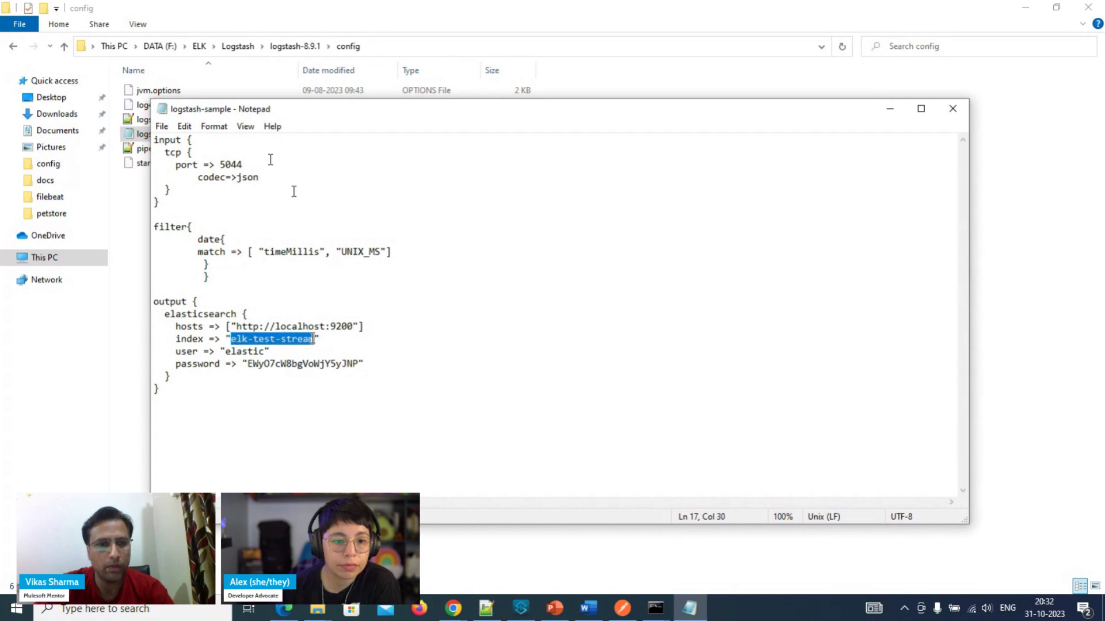
pyautogui.hotkey('alt', 'Tab')
pyautogui.hotkey('alt', 'Tab')
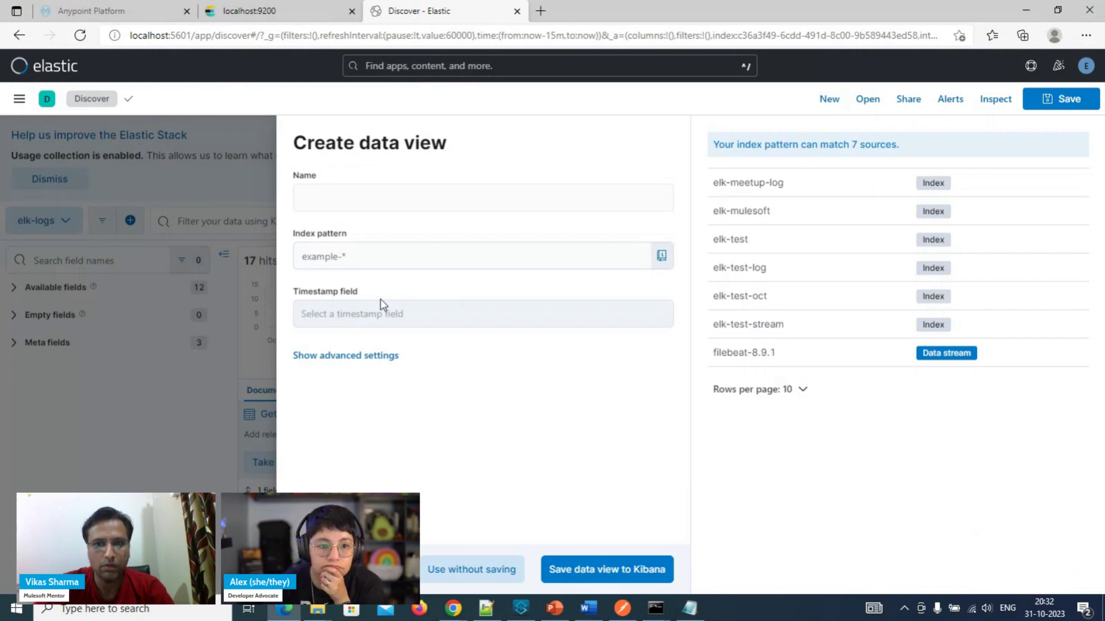
pyautogui.click(377, 202)
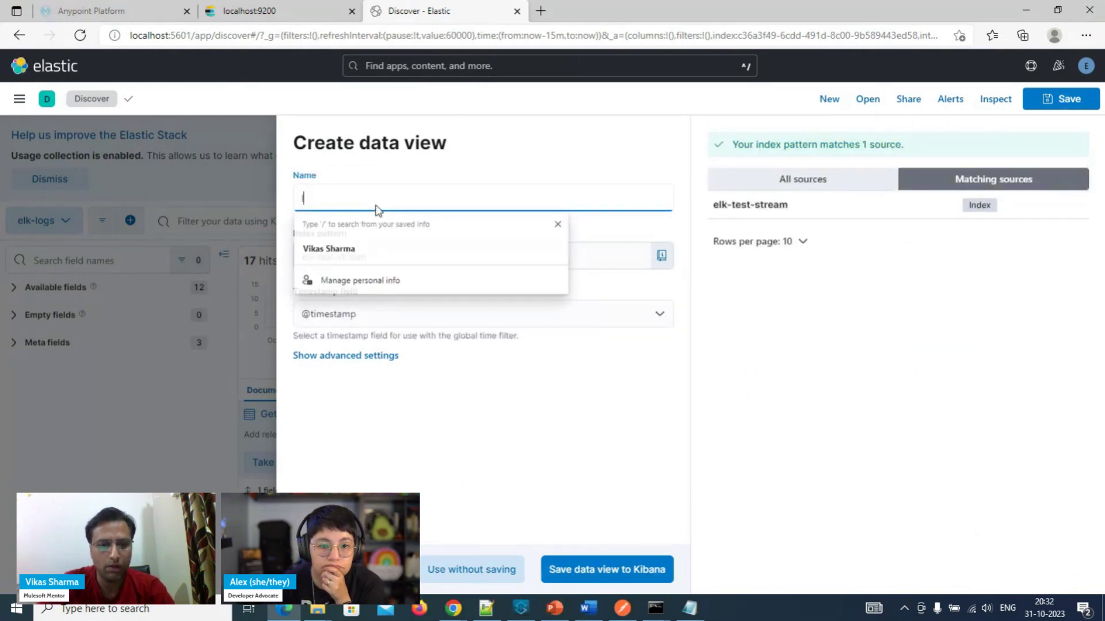
pyautogui.write('linkedin')
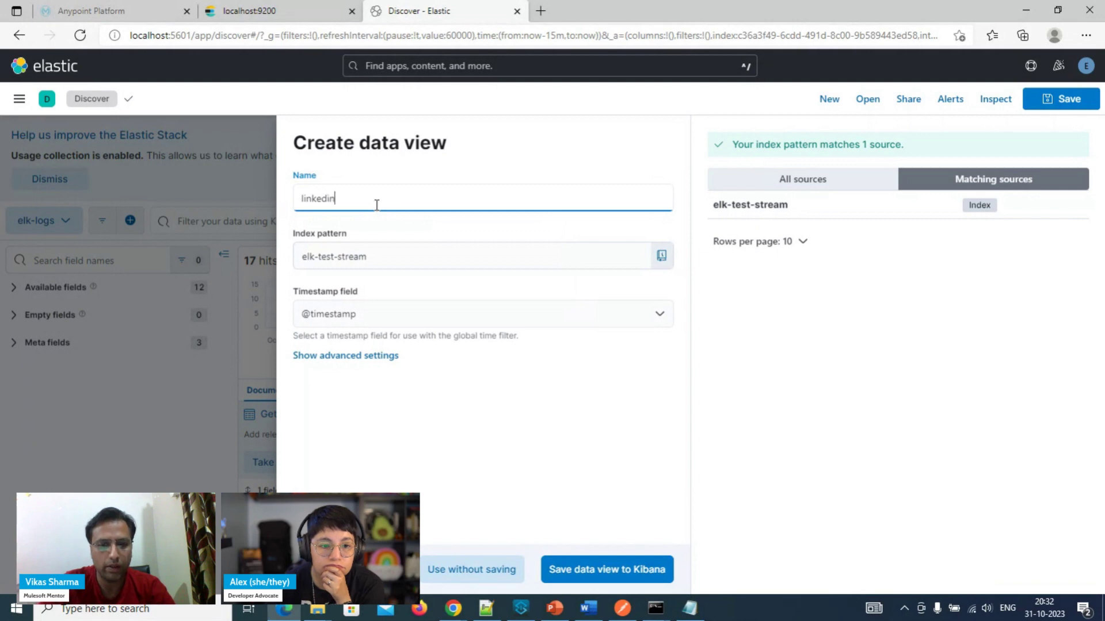
pyautogui.write('-demo')
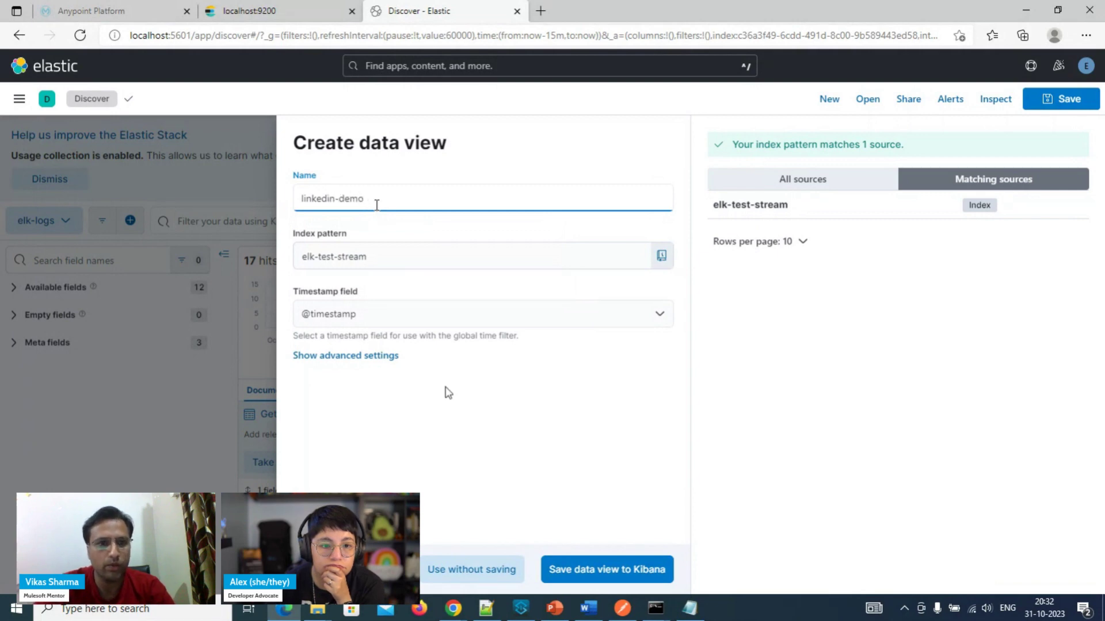
pyautogui.click(606, 567)
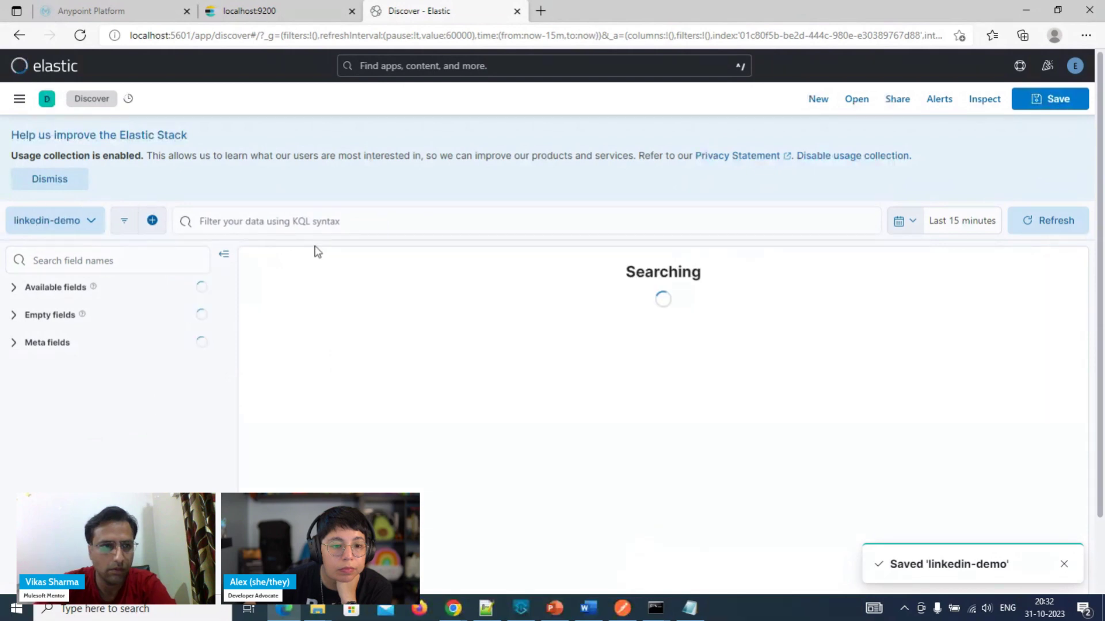
# Step: Search Discover for the quoted name value copied from the Postman request body
pyautogui.click(618, 615)
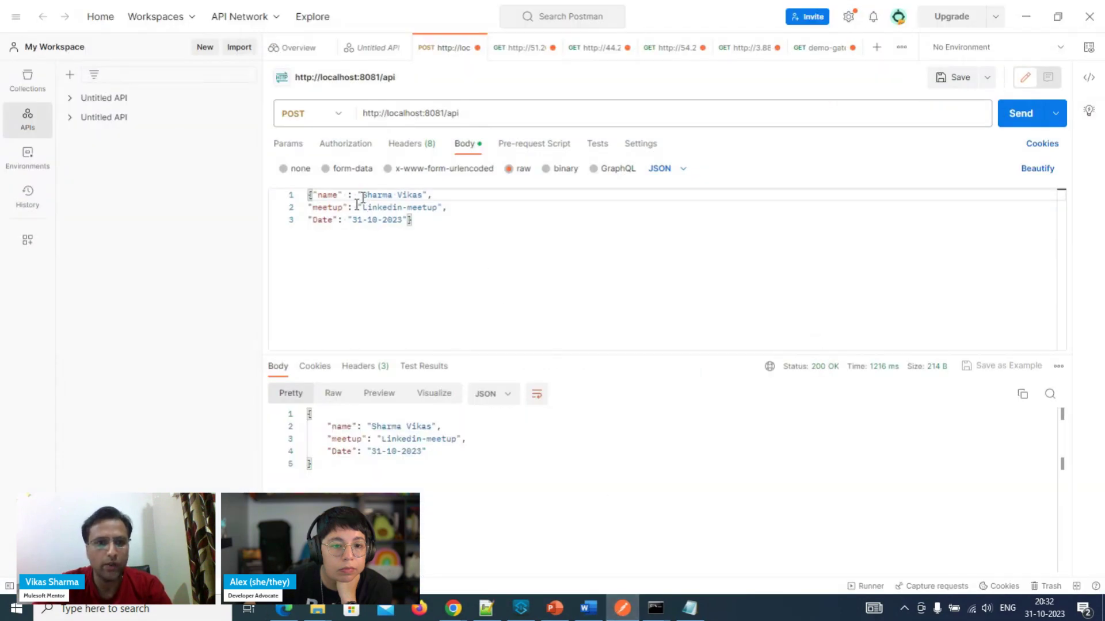
pyautogui.moveTo(358, 195); pyautogui.dragTo(431, 195)
pyautogui.hotkey('ctrl', 'c')
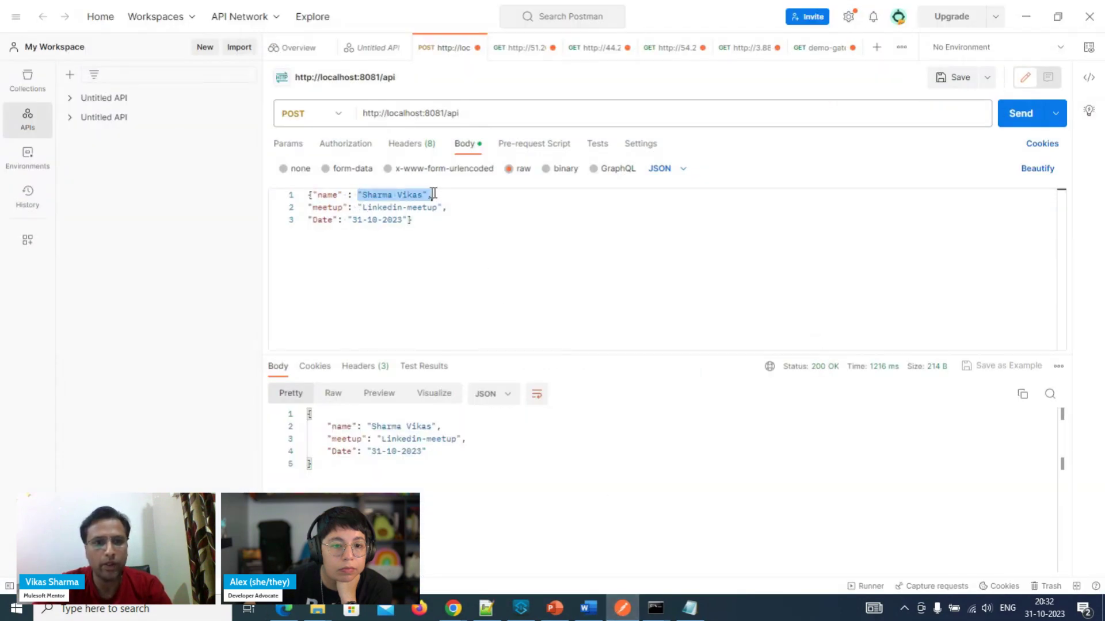
pyautogui.hotkey('alt', 'Tab')
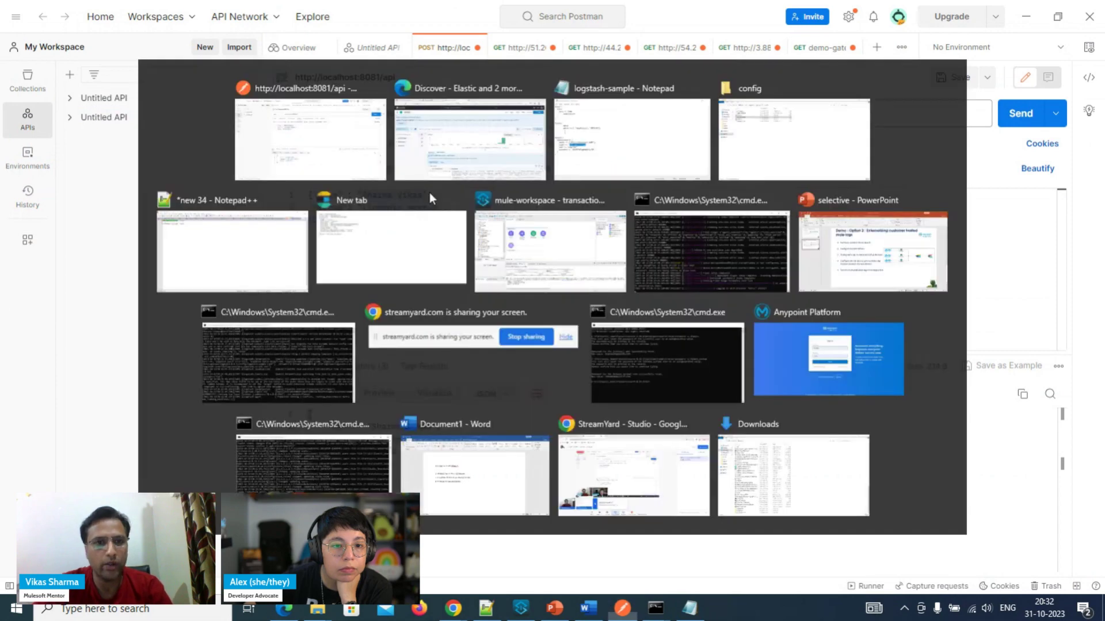
pyautogui.click(378, 221)
pyautogui.hotkey('ctrl', 'v')
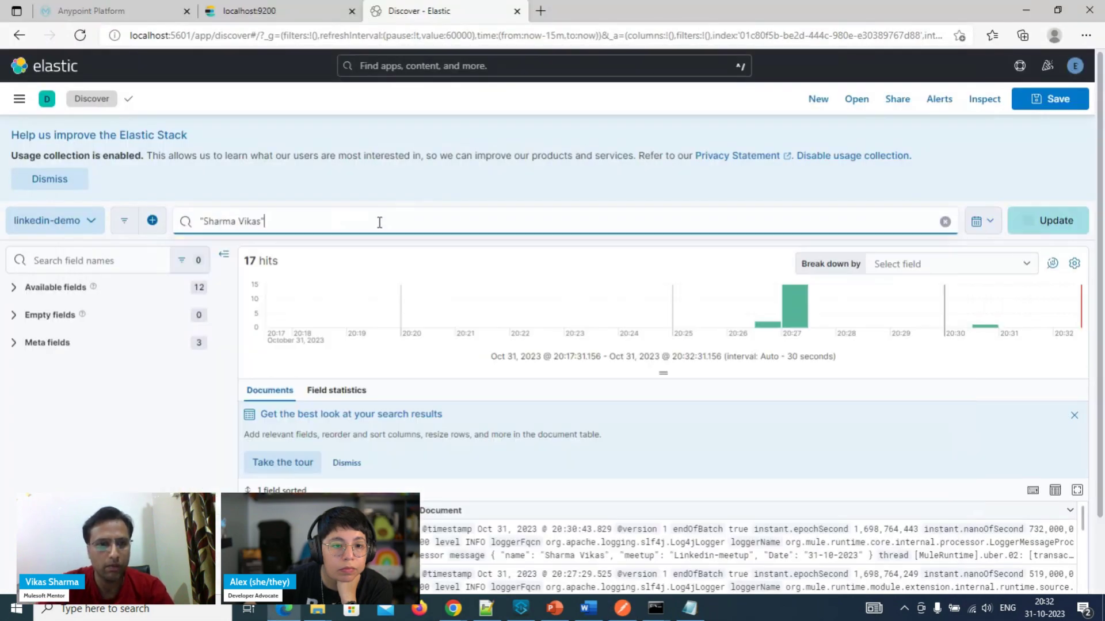
pyautogui.press('Return')
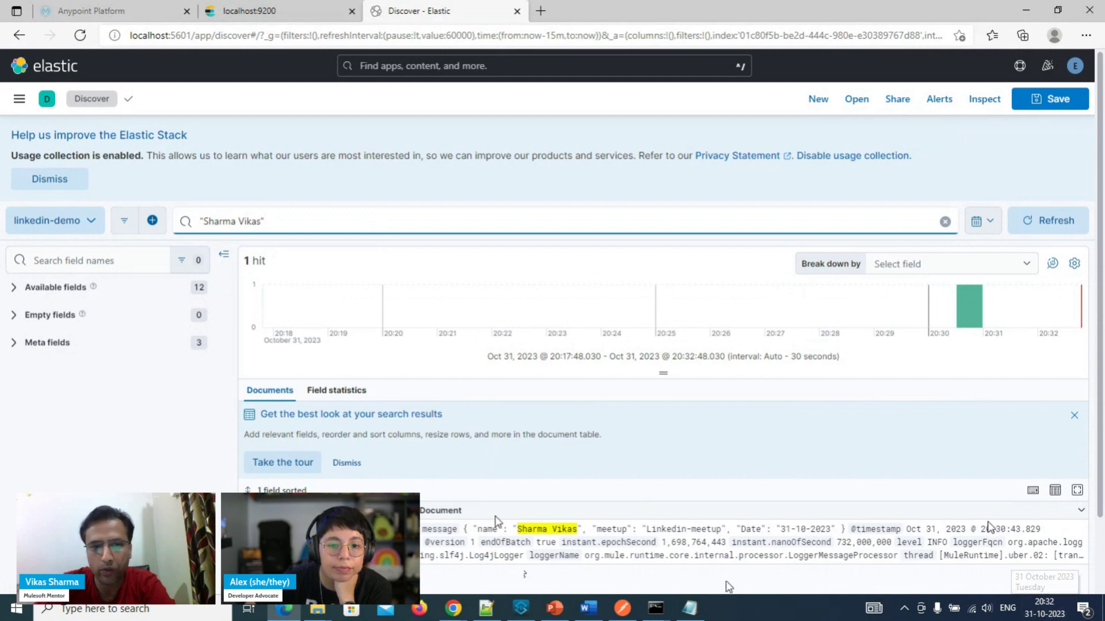
pyautogui.click(251, 529)
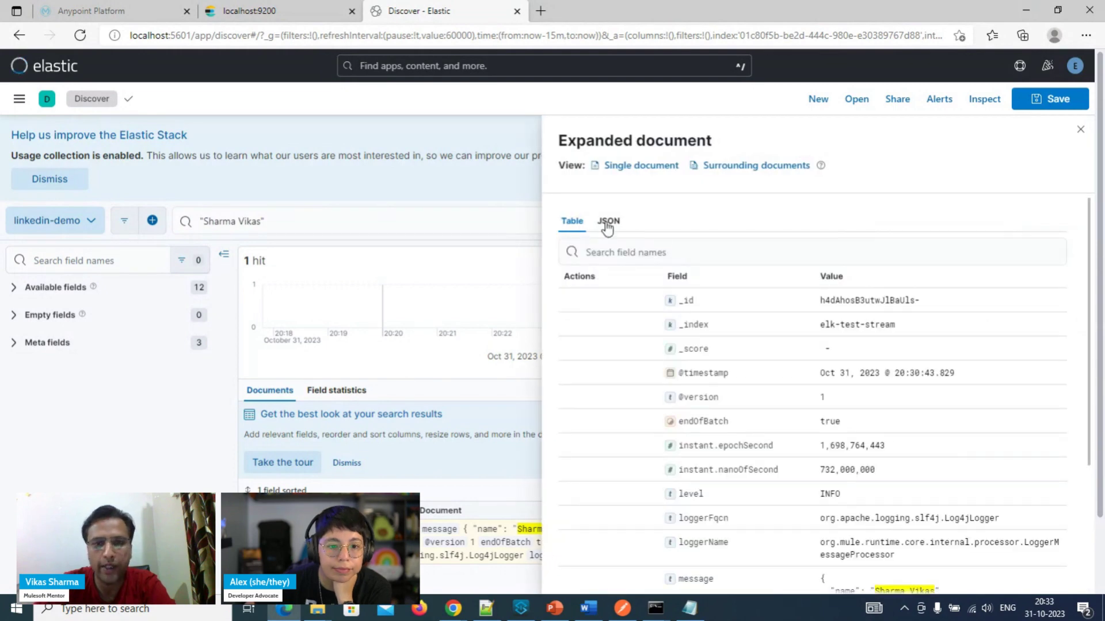
pyautogui.click(608, 224)
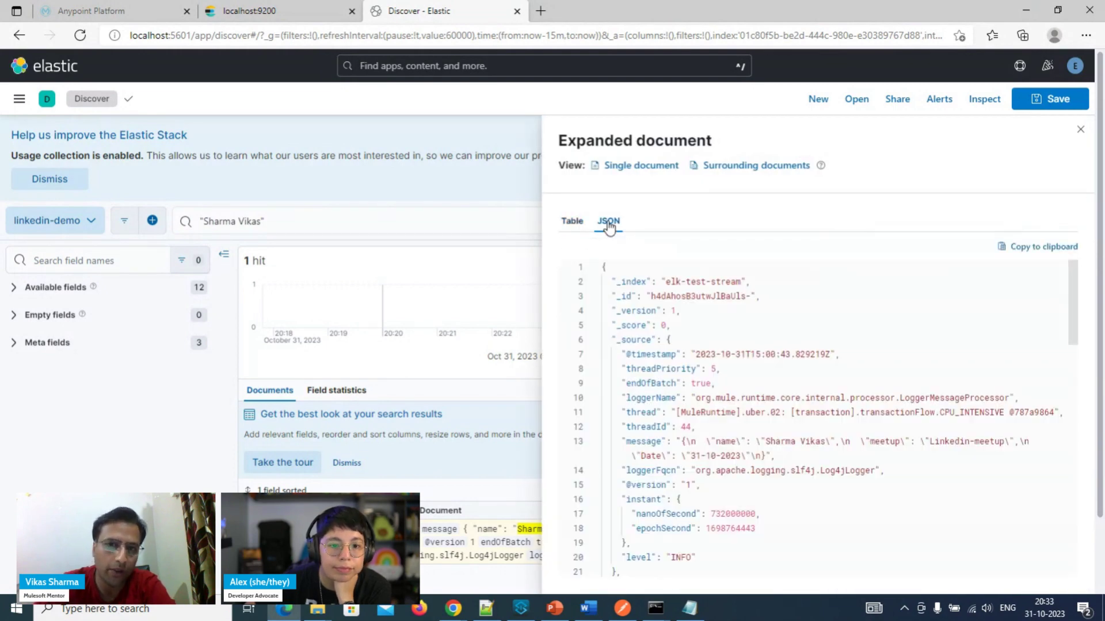
pyautogui.click(575, 224)
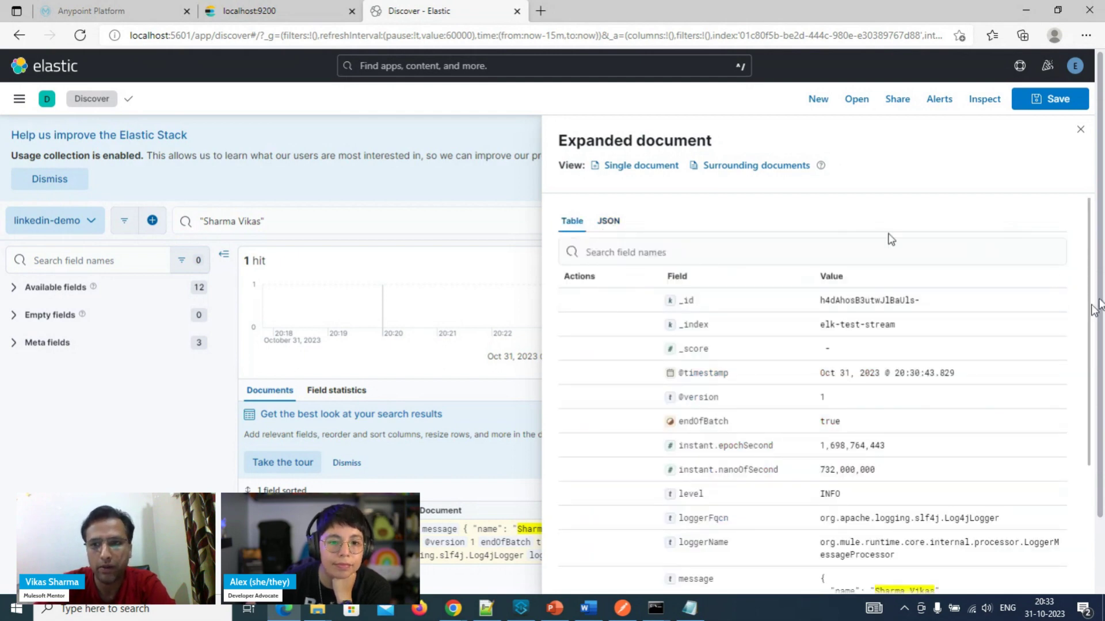
pyautogui.scroll(-3, 891, 239)
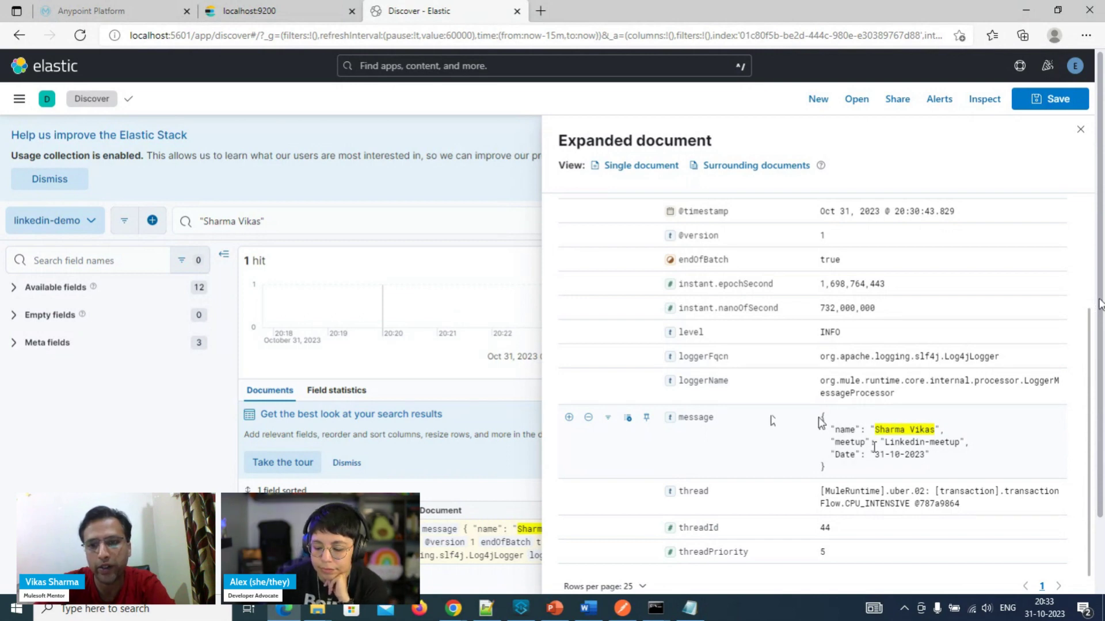
pyautogui.moveTo(818, 420); pyautogui.dragTo(833, 467)
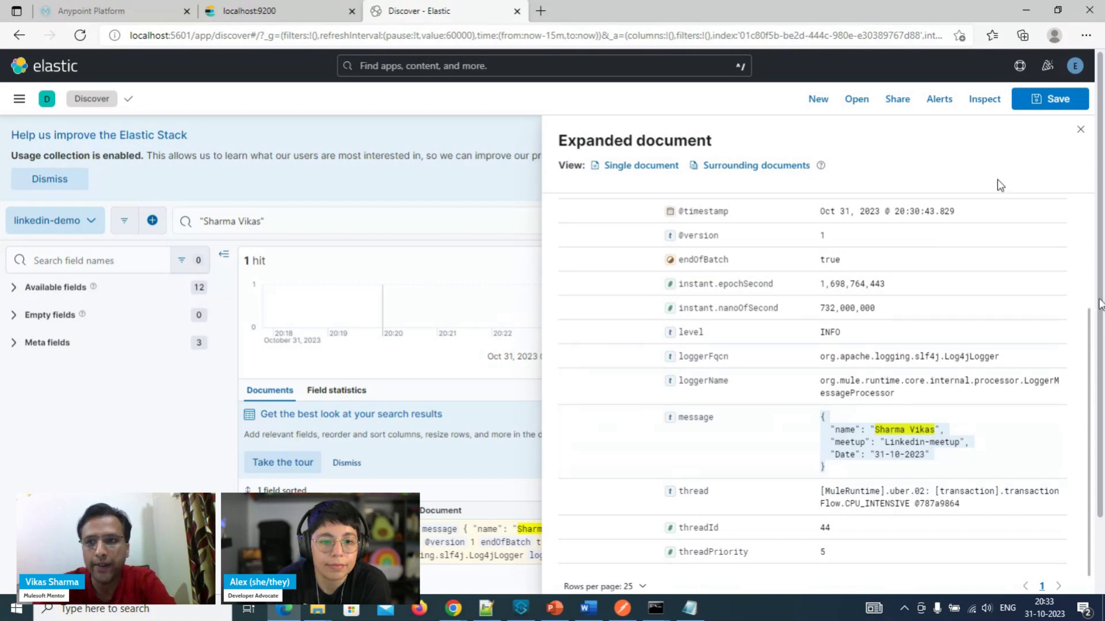
pyautogui.click(1078, 131)
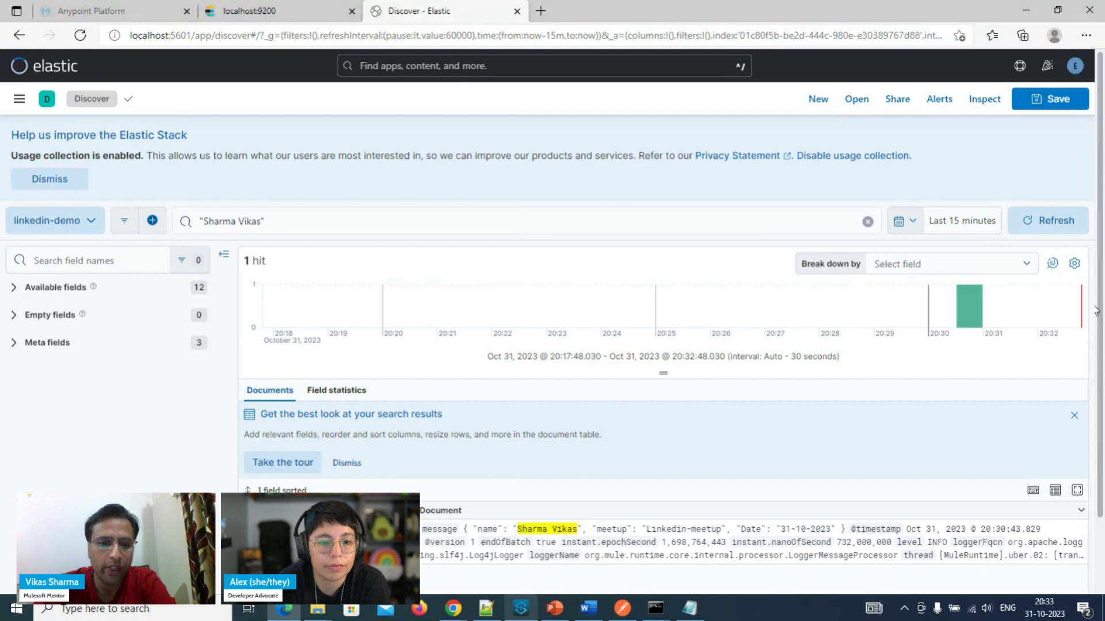
pyautogui.click(520, 608)
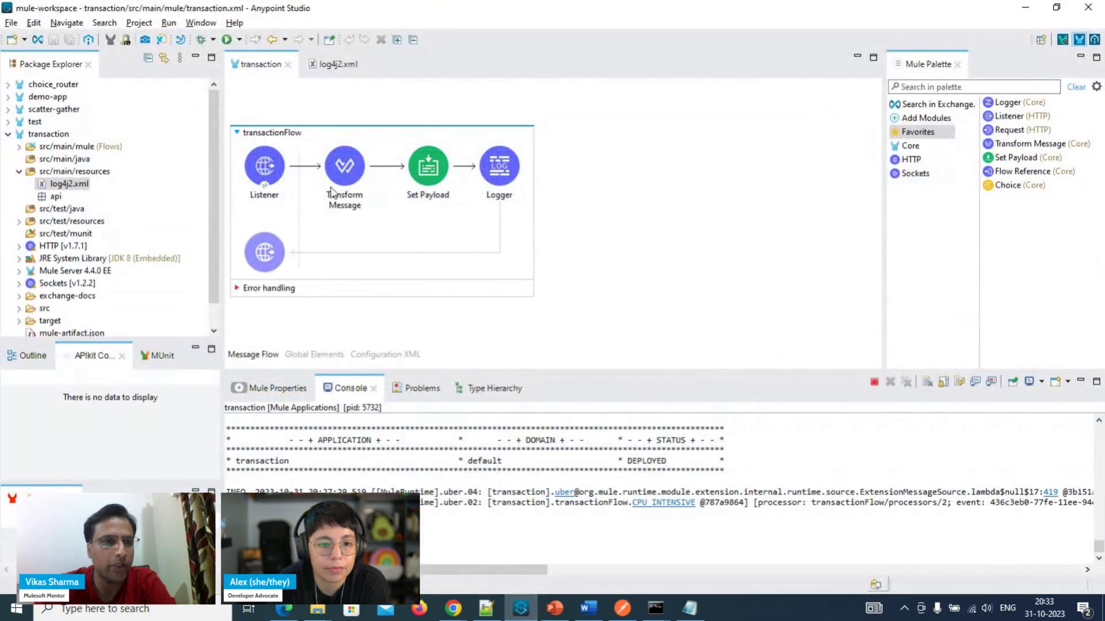
# Step: Collapse the transaction project in Package Explorer, view the slides, then return to Kibana's results
pyautogui.click(13, 136)
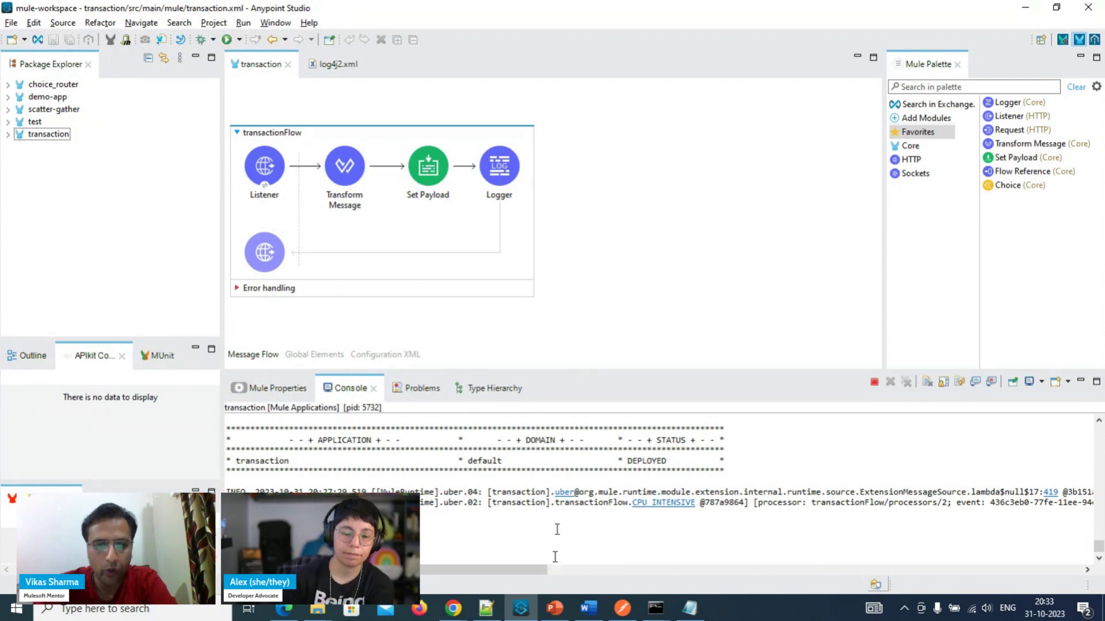
pyautogui.click(554, 609)
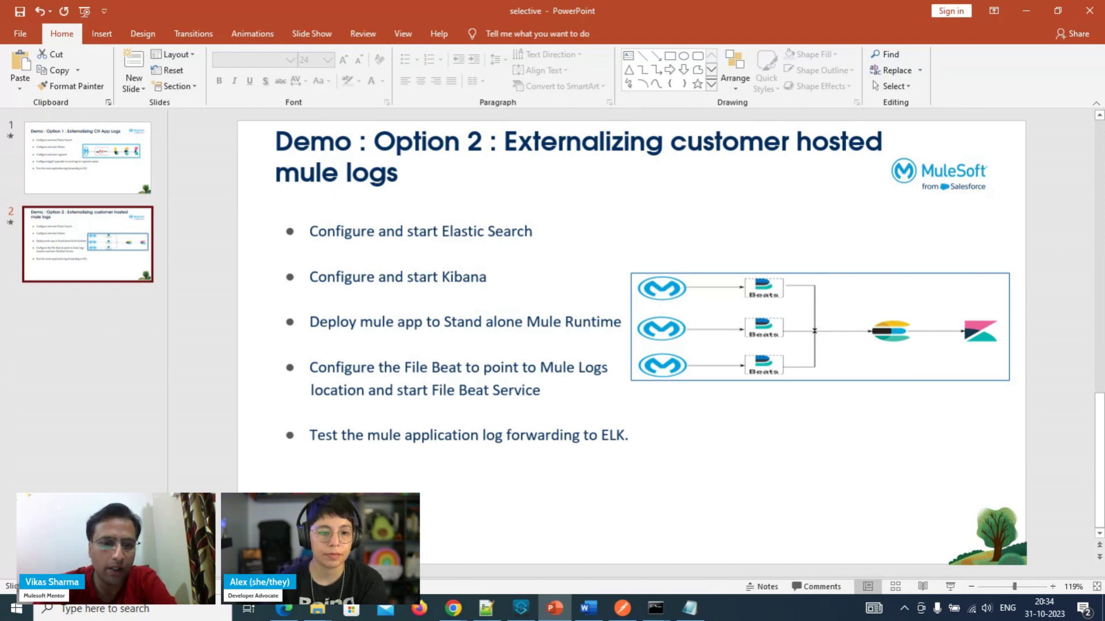
pyautogui.hotkey('alt', 'Tab')
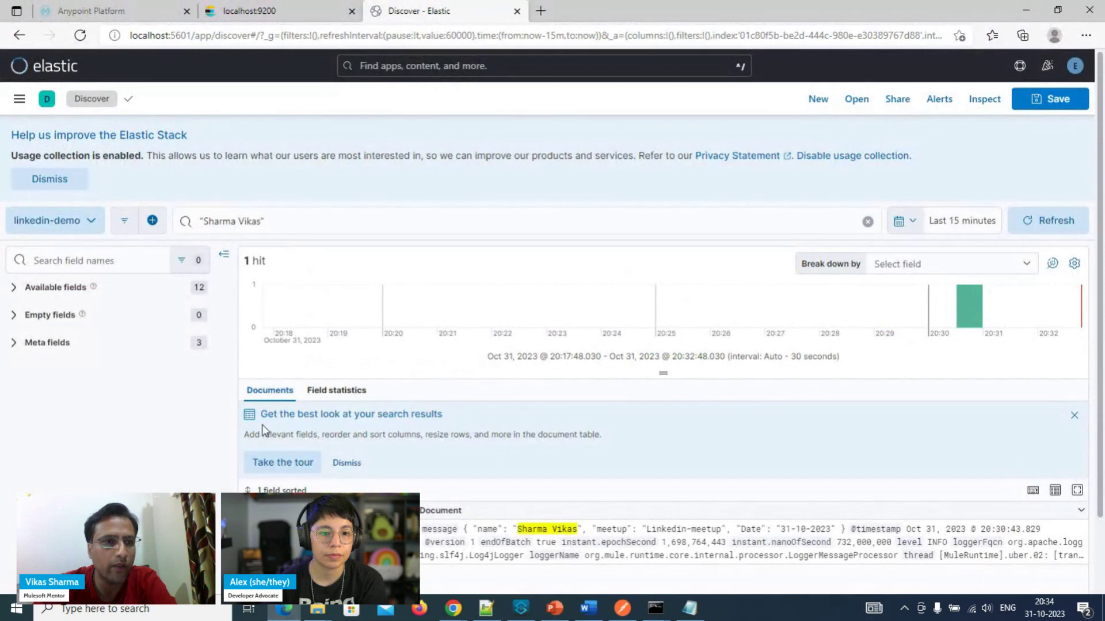
# Step: Open and scroll Kibana's side navigation, then show the Beats-to-ELK slide in PowerPoint
pyautogui.click(20, 100)
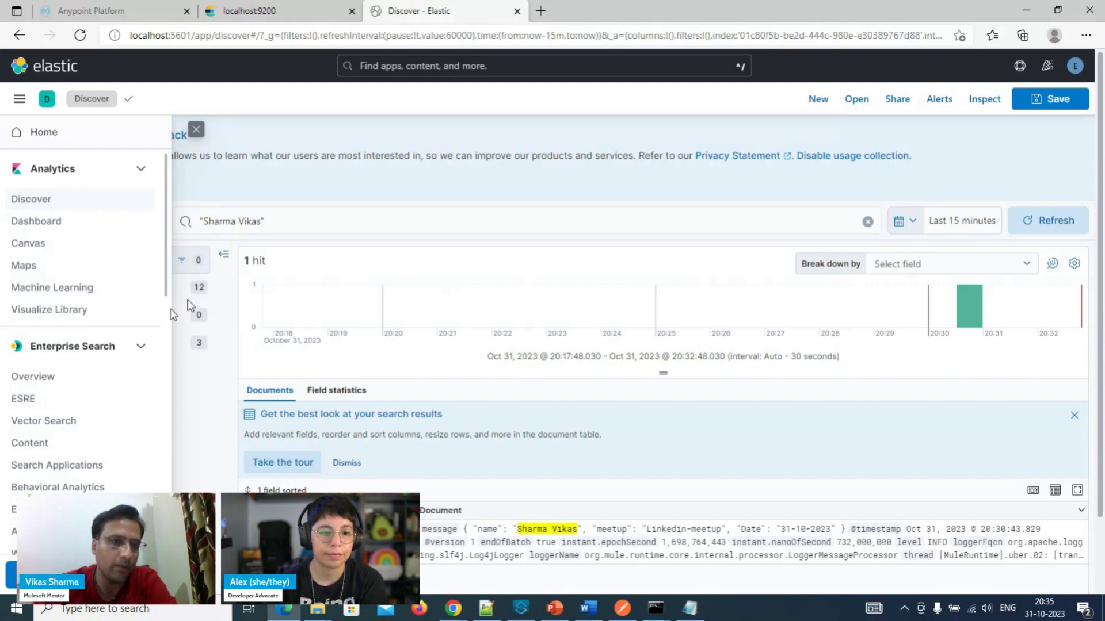
pyautogui.scroll(-5, 168, 309)
pyautogui.scroll(4, 164, 194)
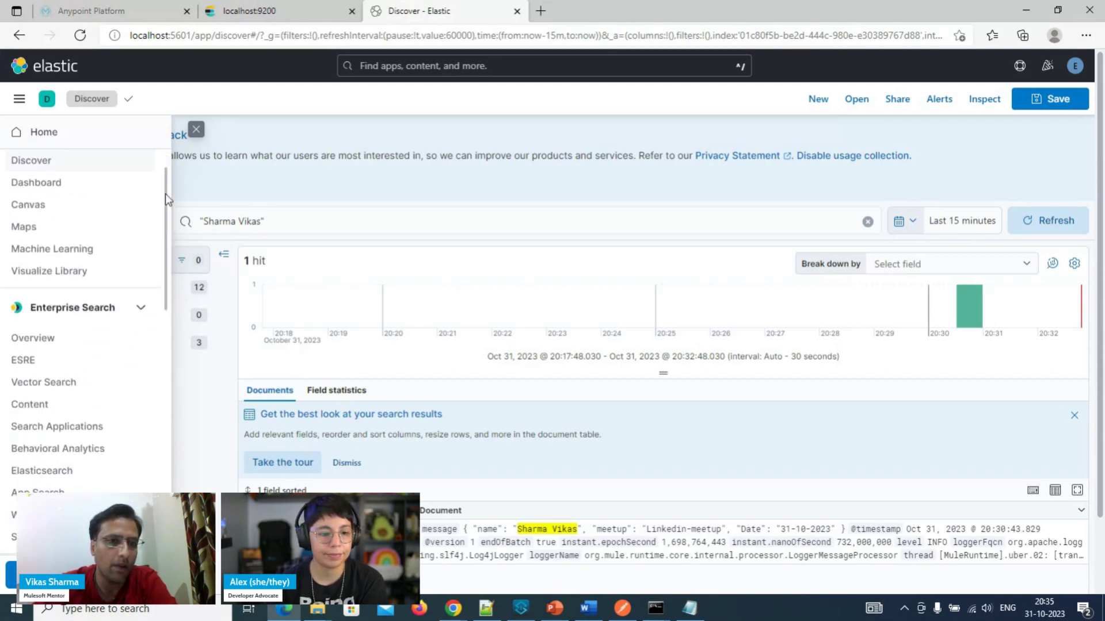
pyautogui.scroll(1, 165, 193)
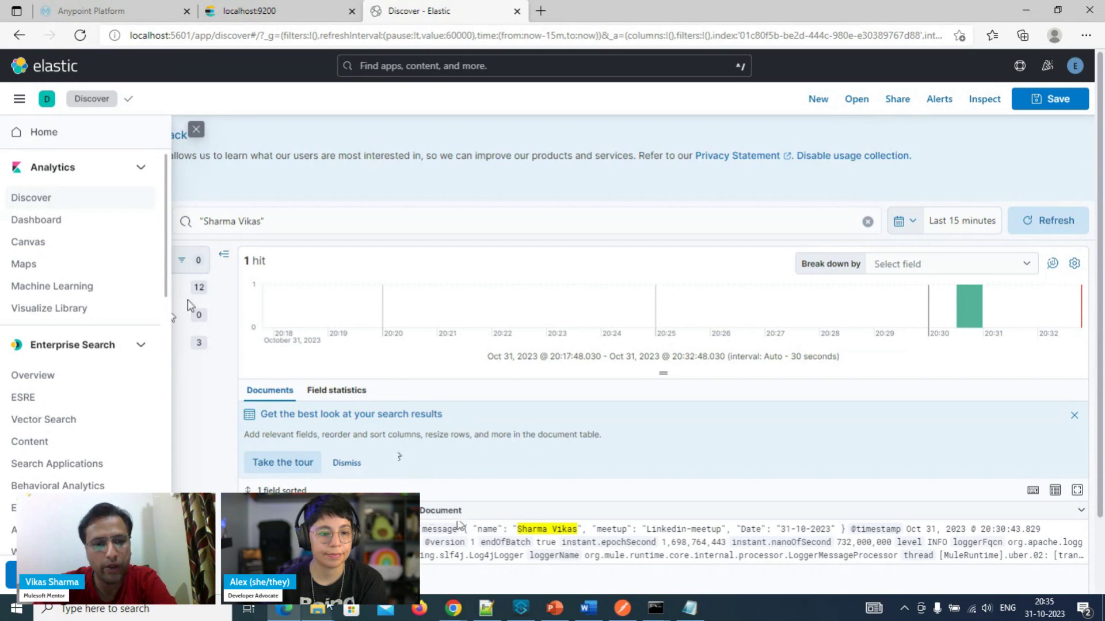
pyautogui.moveTo(604, 607)
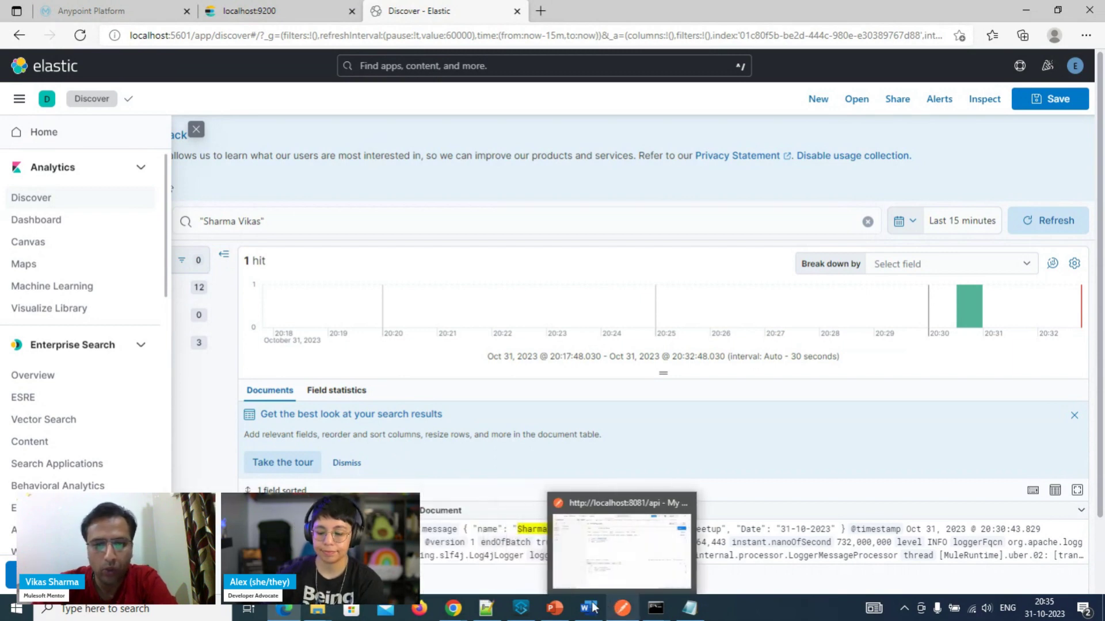
pyautogui.moveTo(558, 609)
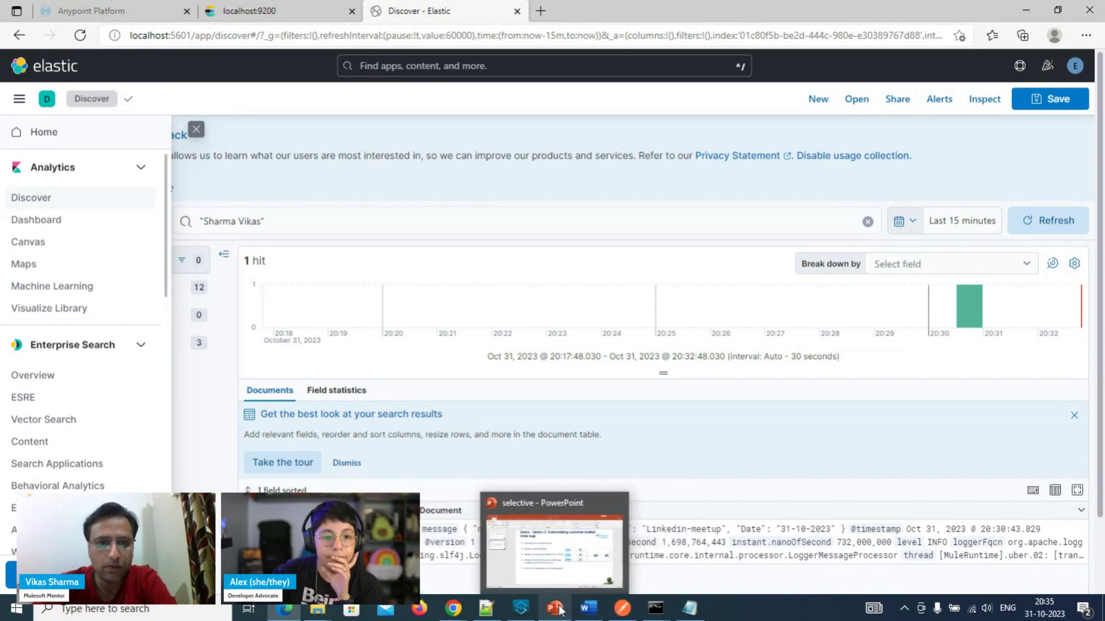
pyautogui.click(557, 584)
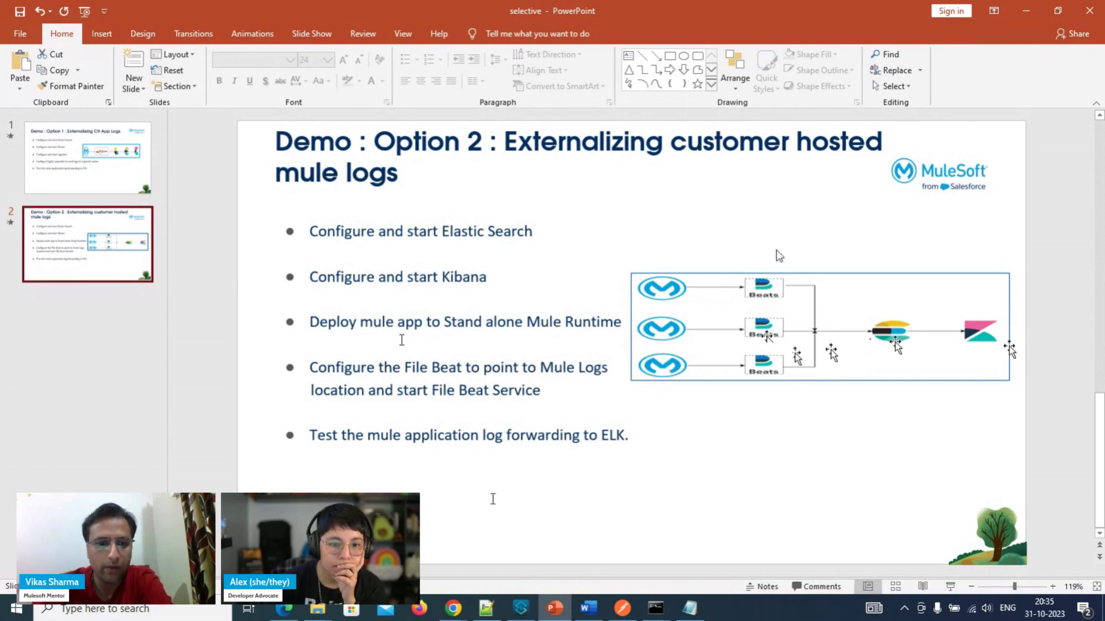
# Step: Sign in to Anypoint Platform with saved credentials, then switch to File Explorer at This PC
pyautogui.click(290, 615)
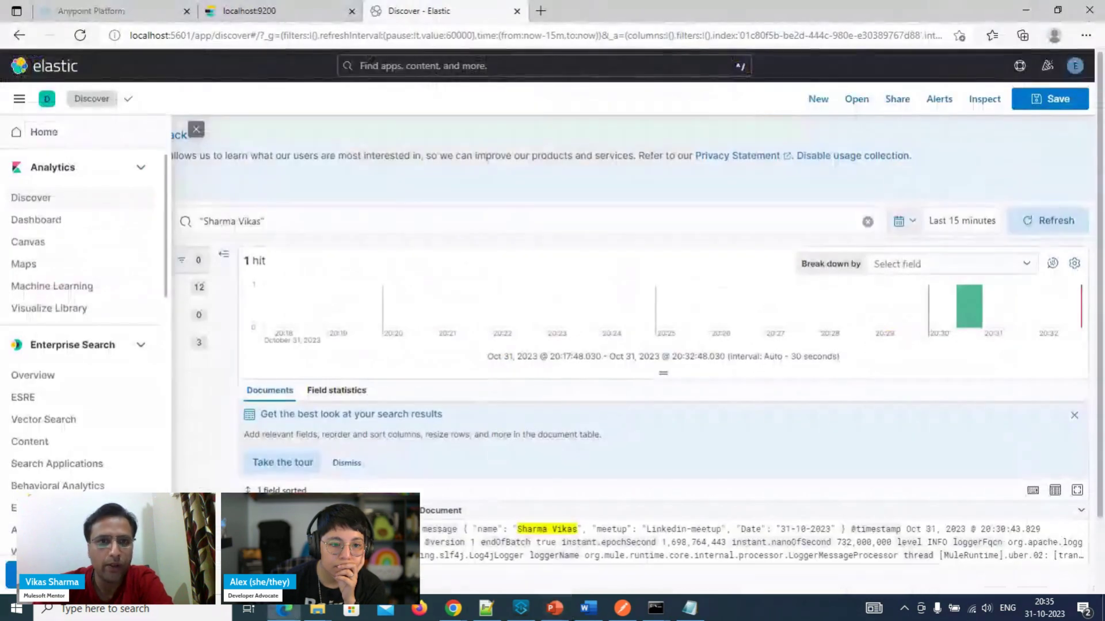
pyautogui.click(129, 9)
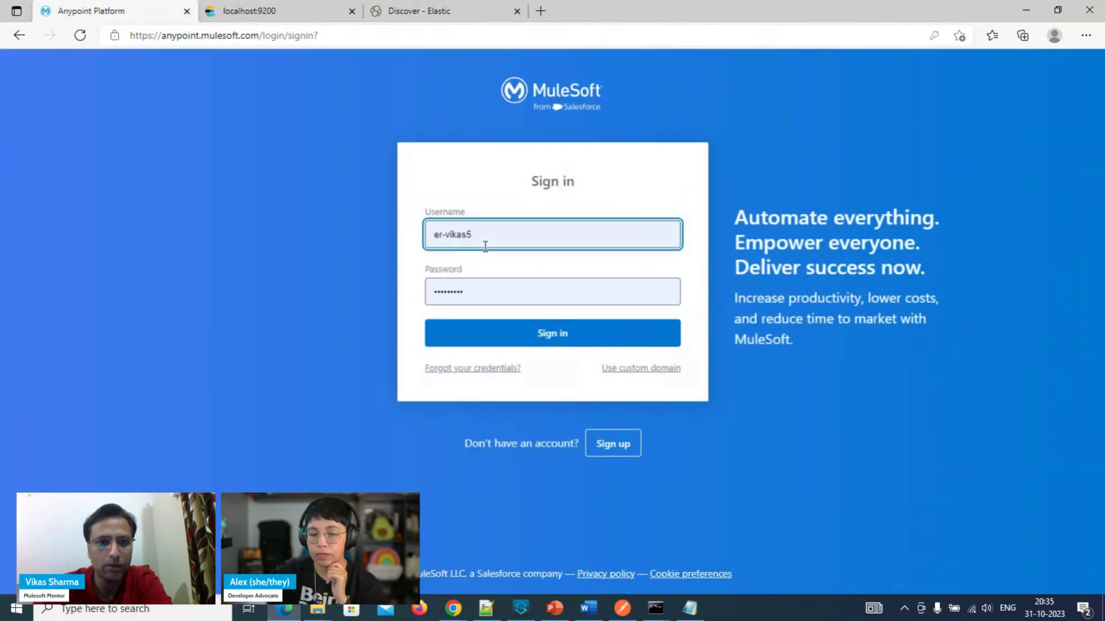
pyautogui.click(518, 328)
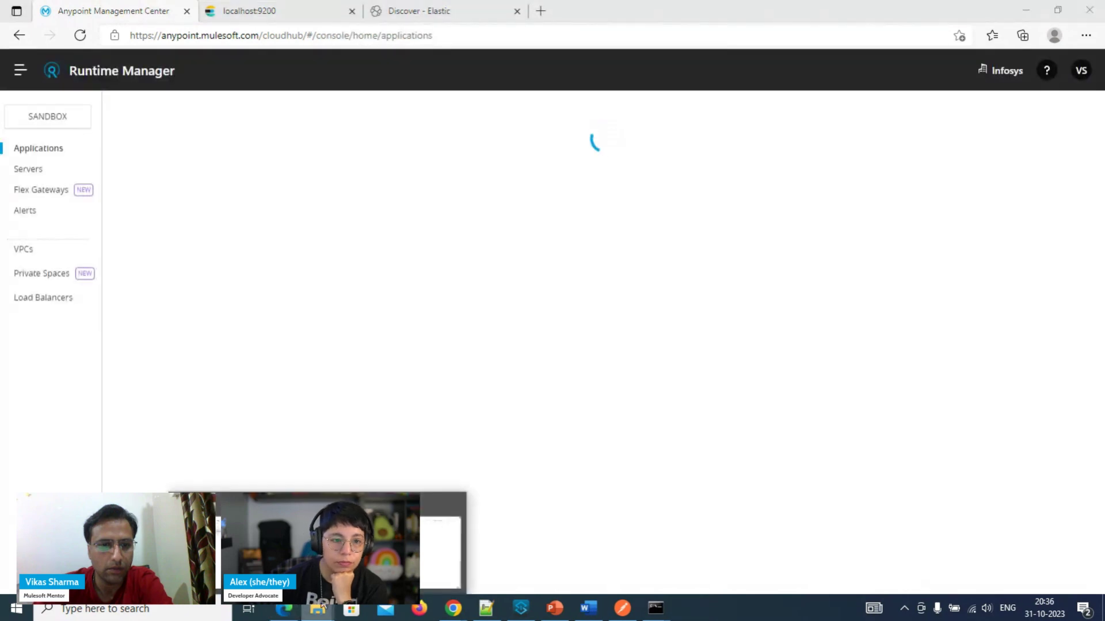
pyautogui.hotkey('alt', 'Tab')
# Step: Open F:\Mule_RunTime and select the mule-enterprise-standalone-4.5.0 folder
pyautogui.click(44, 258)
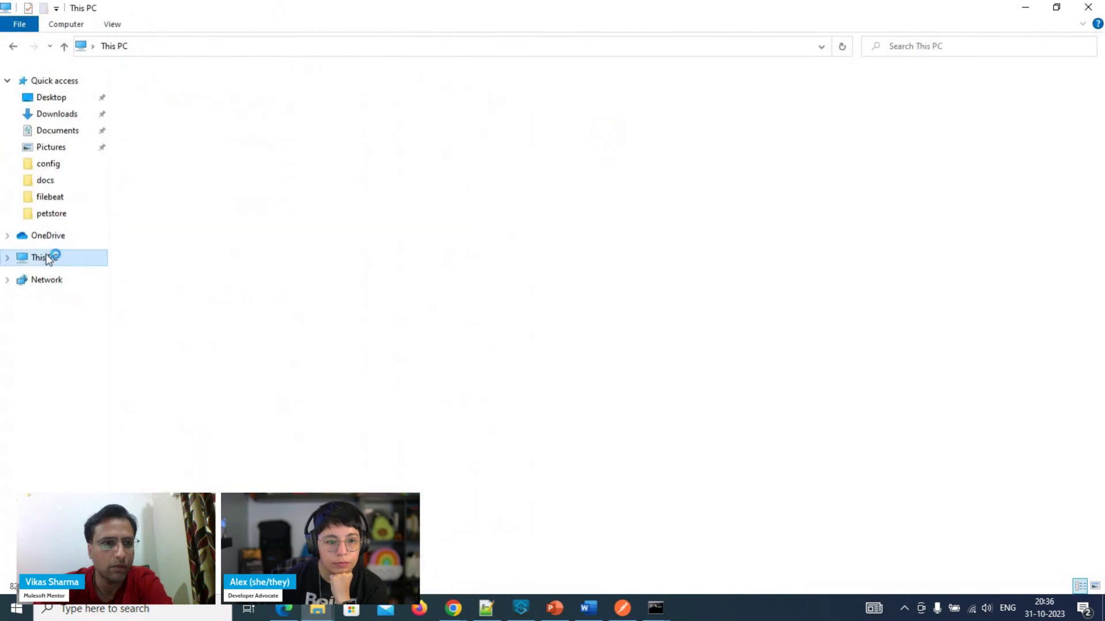
pyautogui.doubleClick(536, 218)
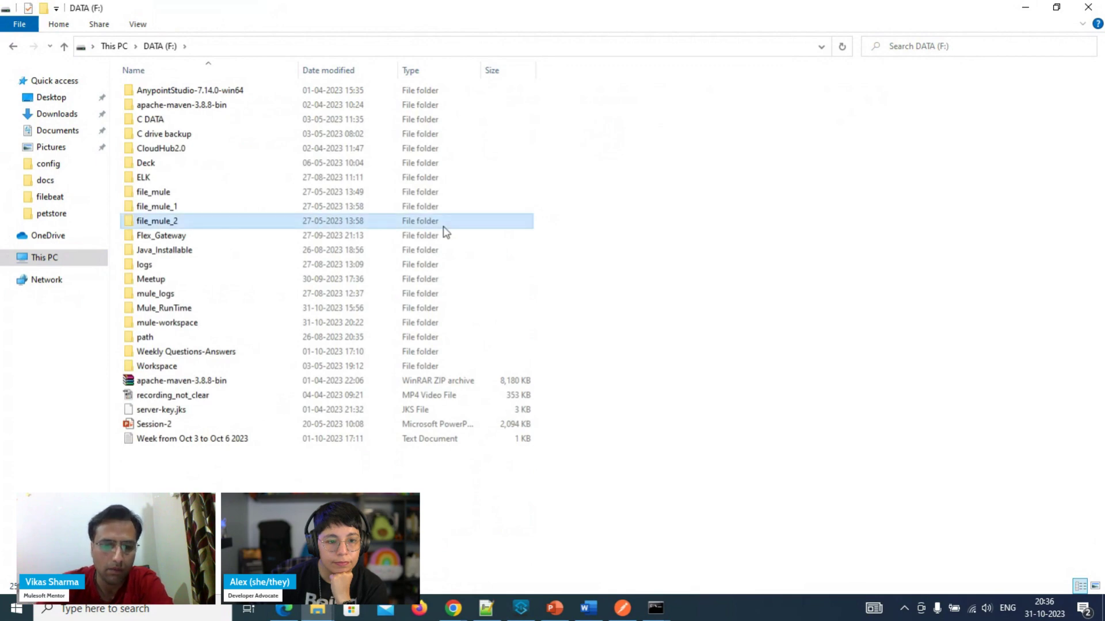
pyautogui.write('mule_r')
pyautogui.press('Return')
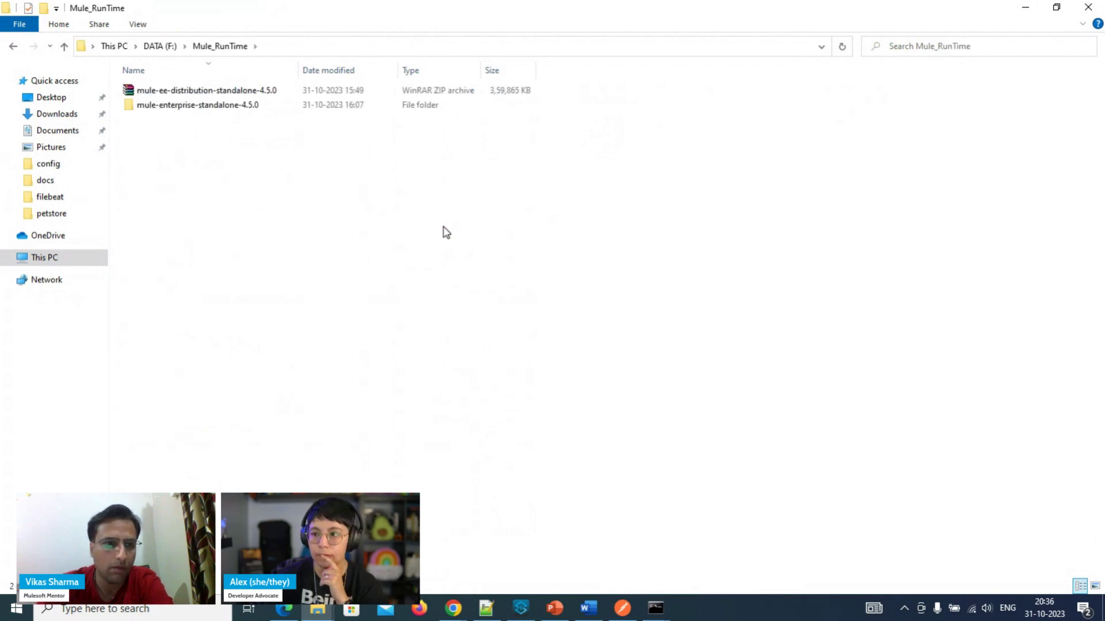
pyautogui.click(205, 107)
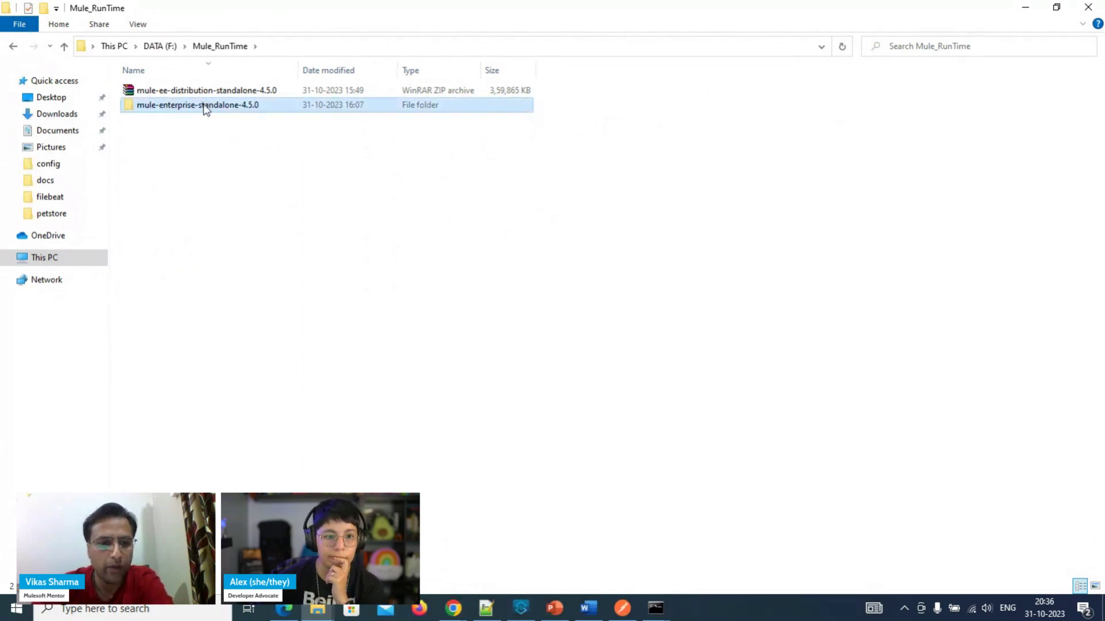
# Step: Open Runtime Manager's Servers list (demo, demo-1) and start adding a new server
pyautogui.click(283, 608)
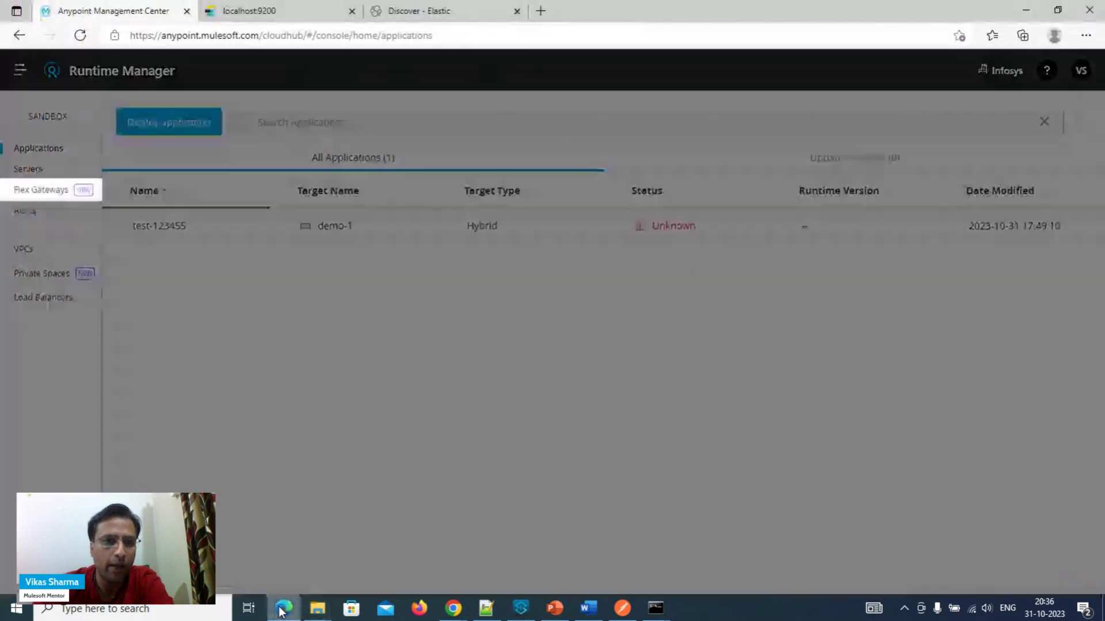
pyautogui.click(266, 252)
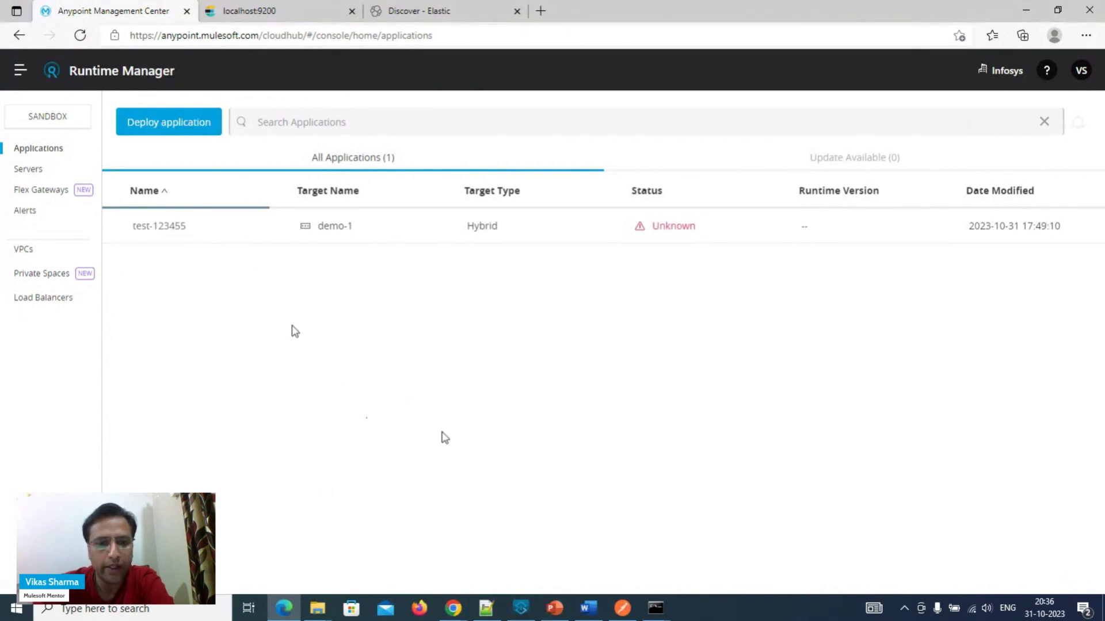
pyautogui.click(319, 608)
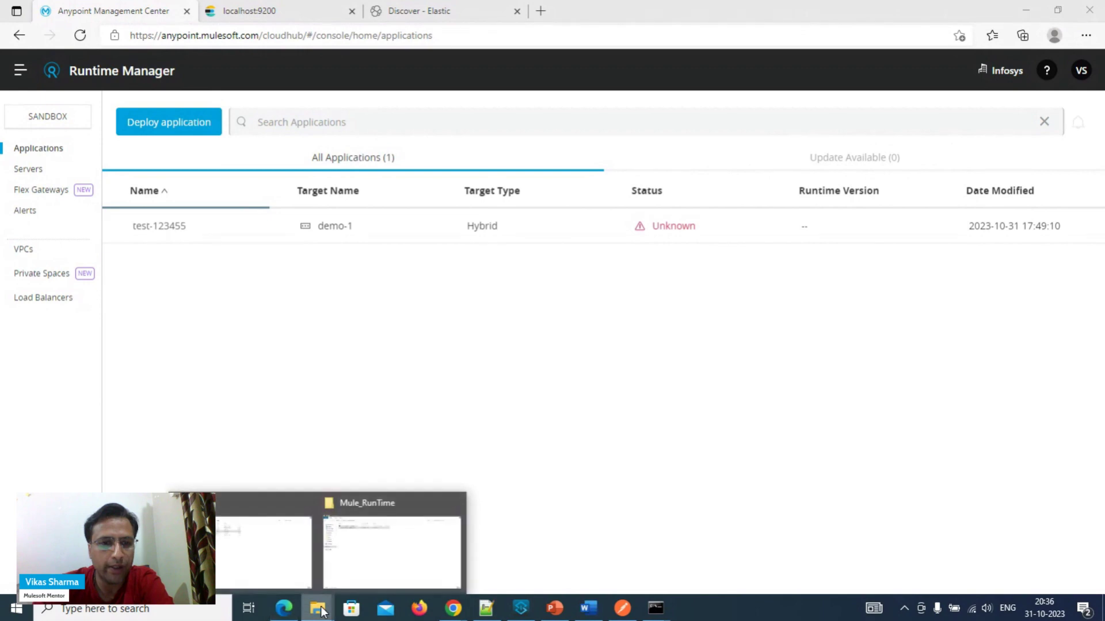
pyautogui.click(364, 538)
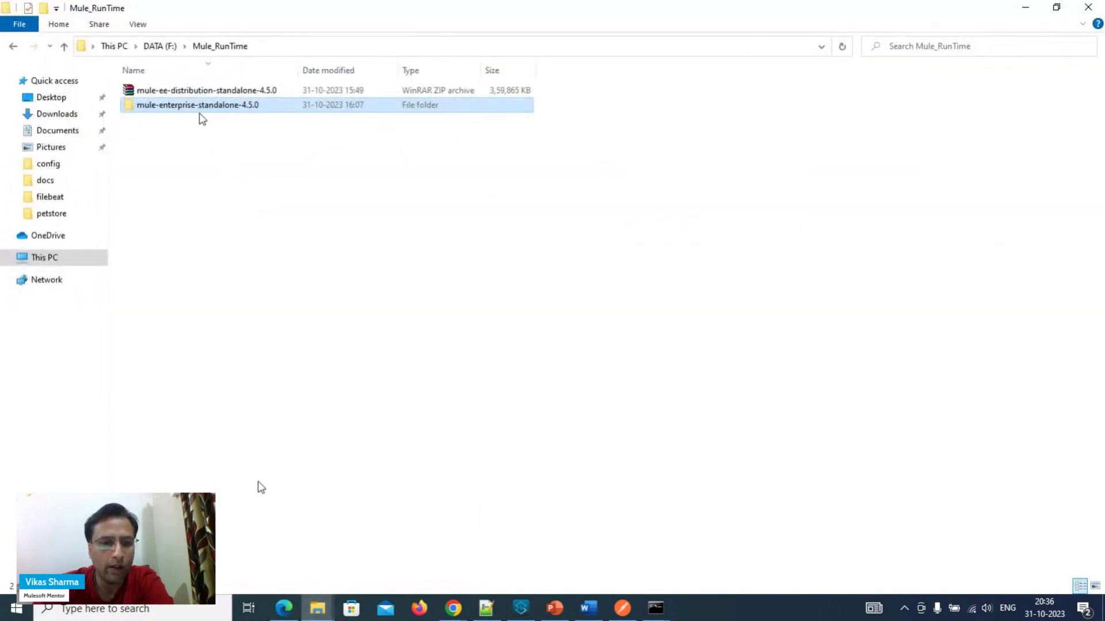
pyautogui.hotkey('alt', 'Tab')
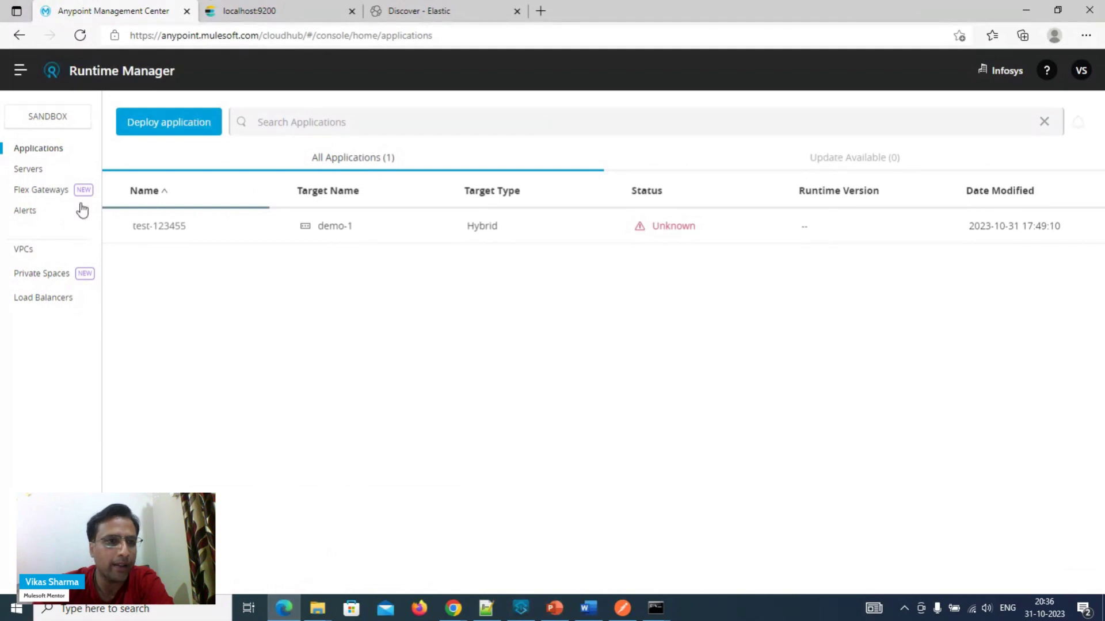
pyautogui.click(35, 174)
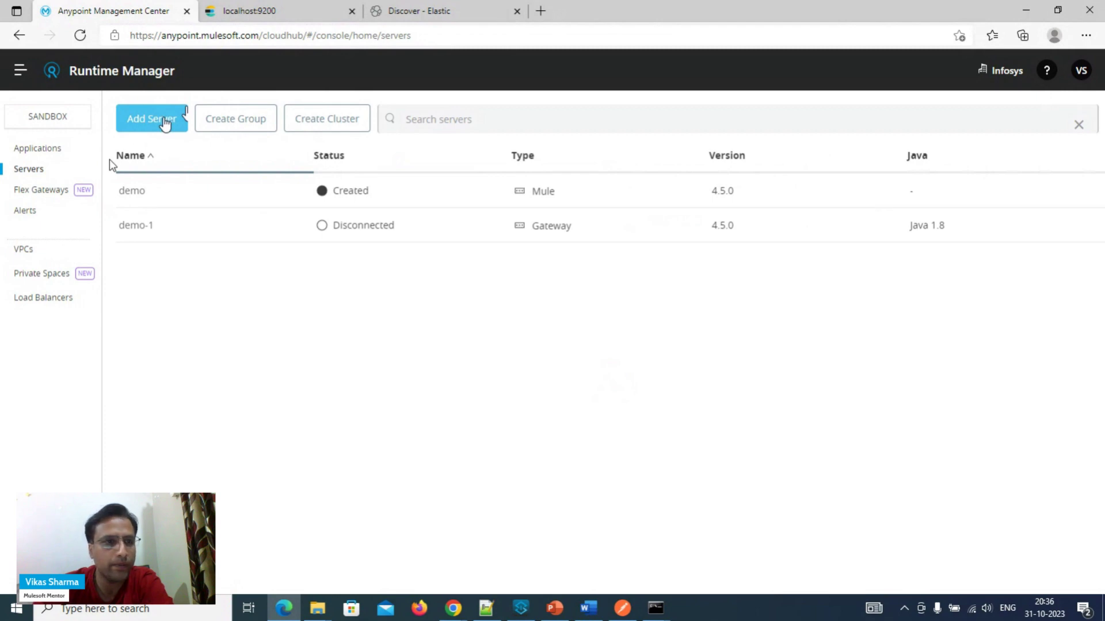
pyautogui.click(165, 121)
# Step: Name the server linked-in-demo, copy its amc_setup command, and bring up the Mule_RunTime folder
pyautogui.click(450, 276)
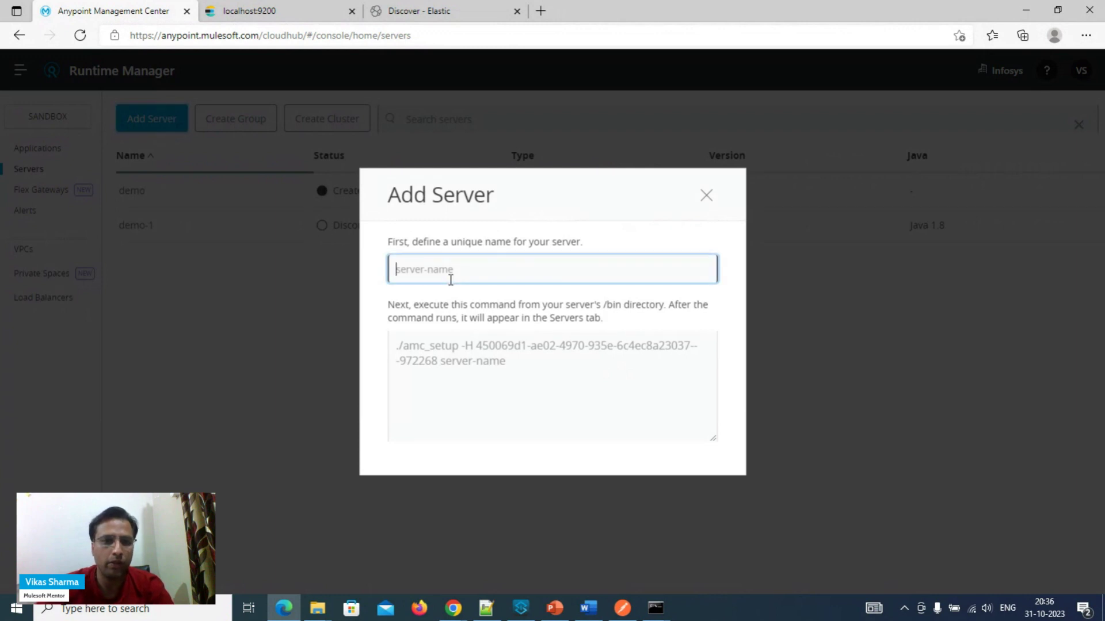
pyautogui.write('linked')
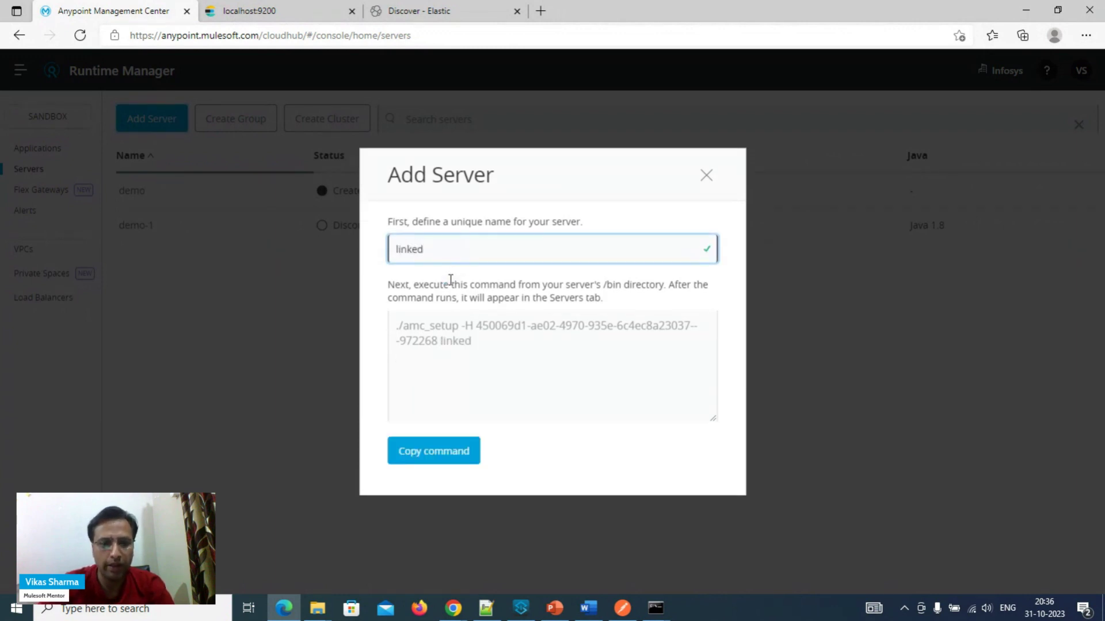
pyautogui.write('-in-demo')
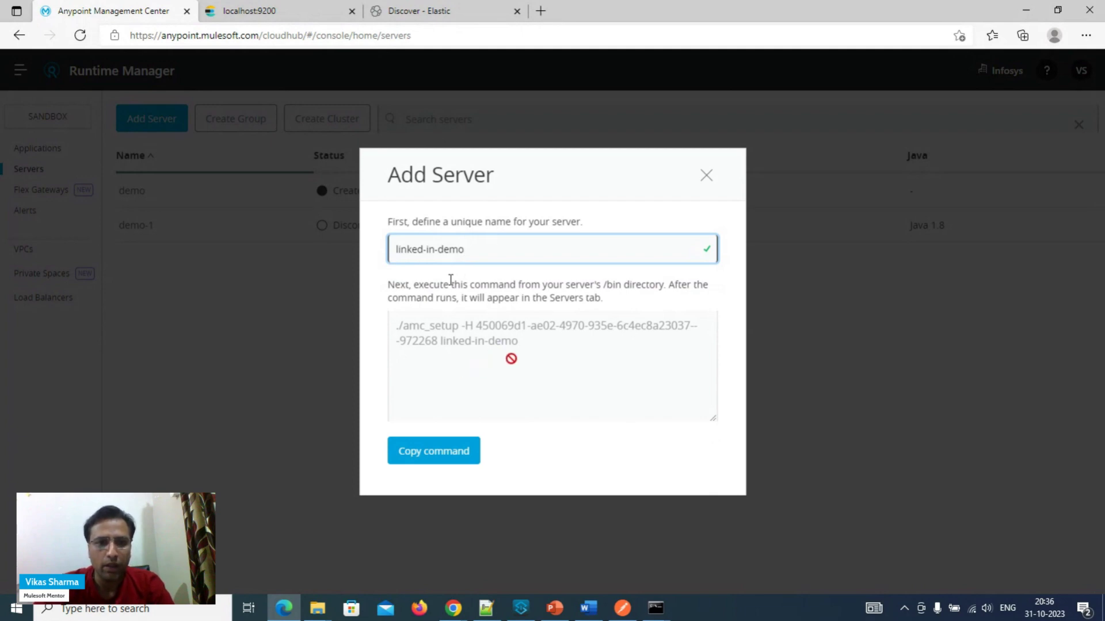
pyautogui.click(447, 464)
pyautogui.moveTo(320, 603)
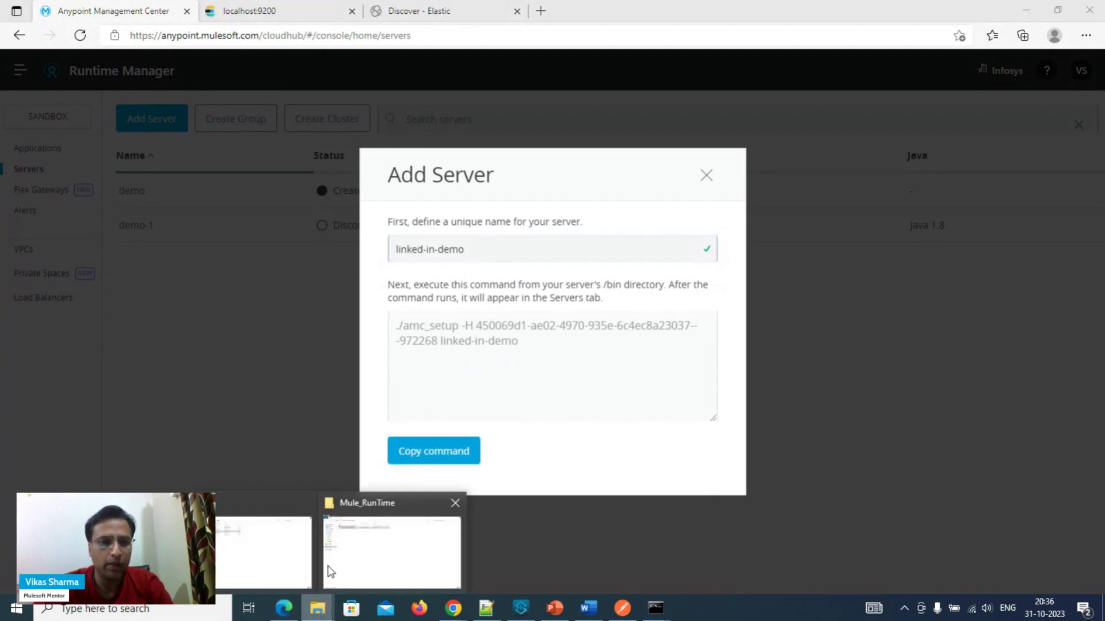
pyautogui.click(336, 570)
# Step: Open a Command Prompt in mule-enterprise-standalone-4.5.0\bin from the address bar
pyautogui.doubleClick(202, 108)
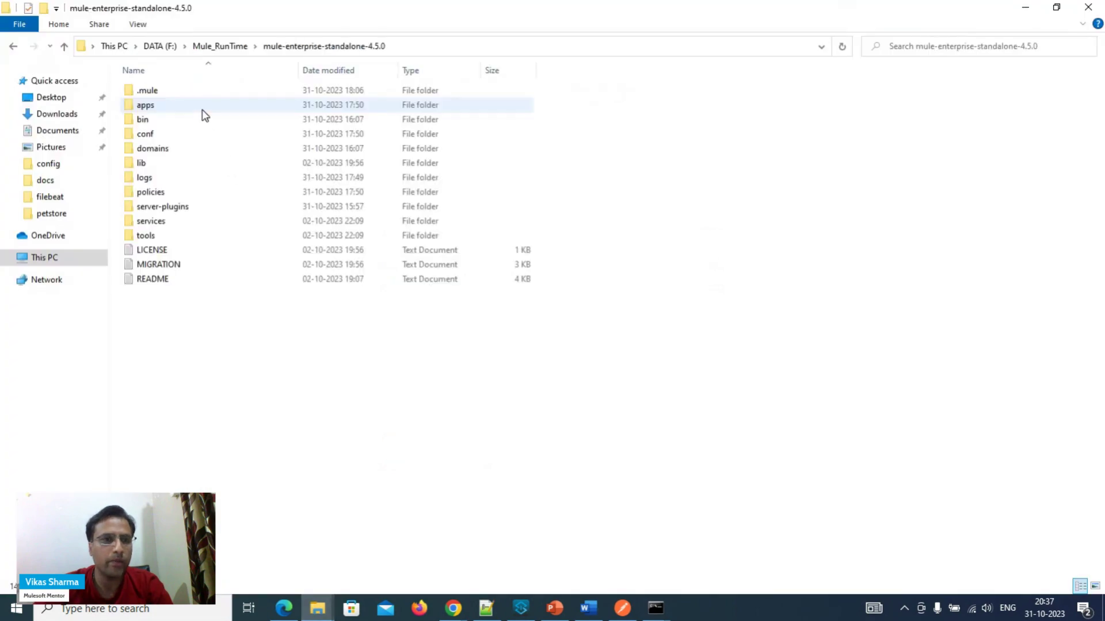
pyautogui.doubleClick(185, 119)
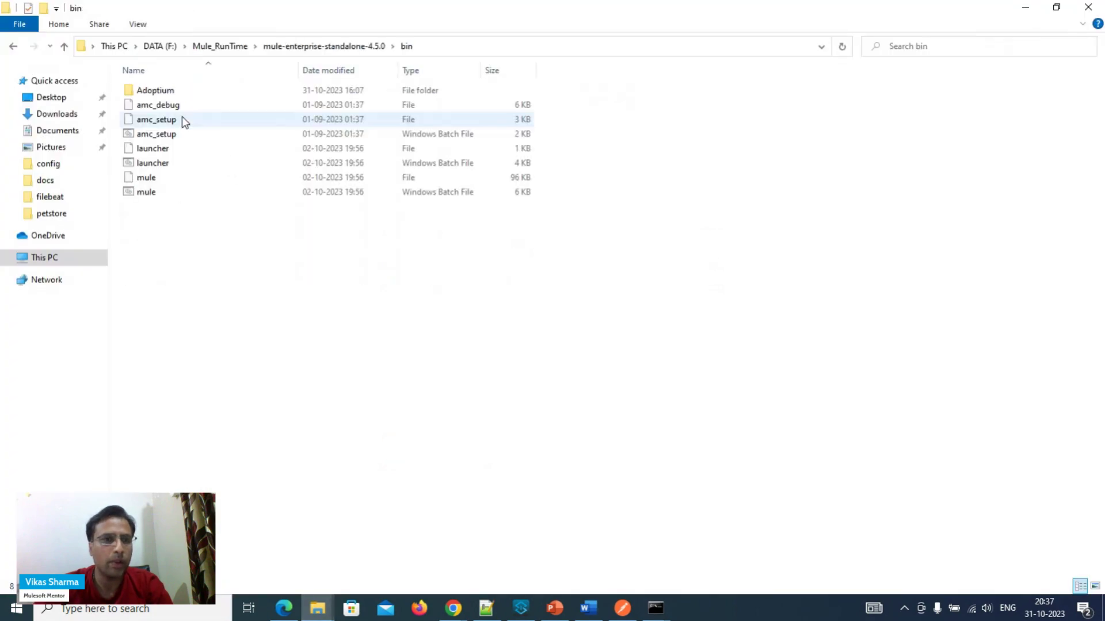
pyautogui.click(437, 45)
pyautogui.write('cmd')
pyautogui.press('Return')
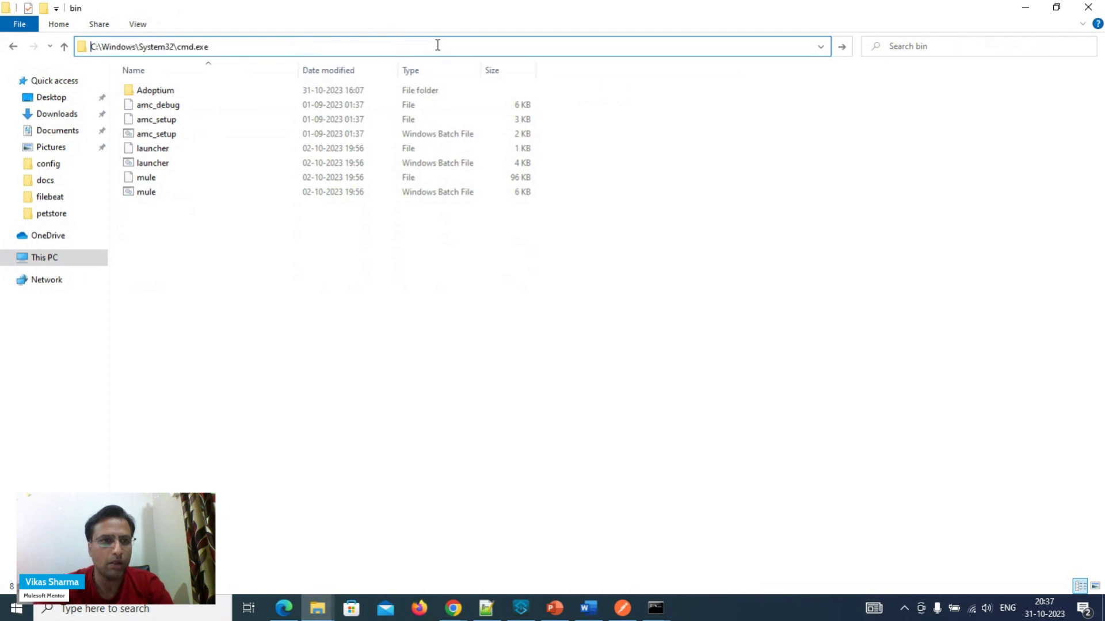
# Step: Run the pasted amc_setup command for linked-in-demo with its './' prefix removed
pyautogui.hotkey('ctrl', 'v')
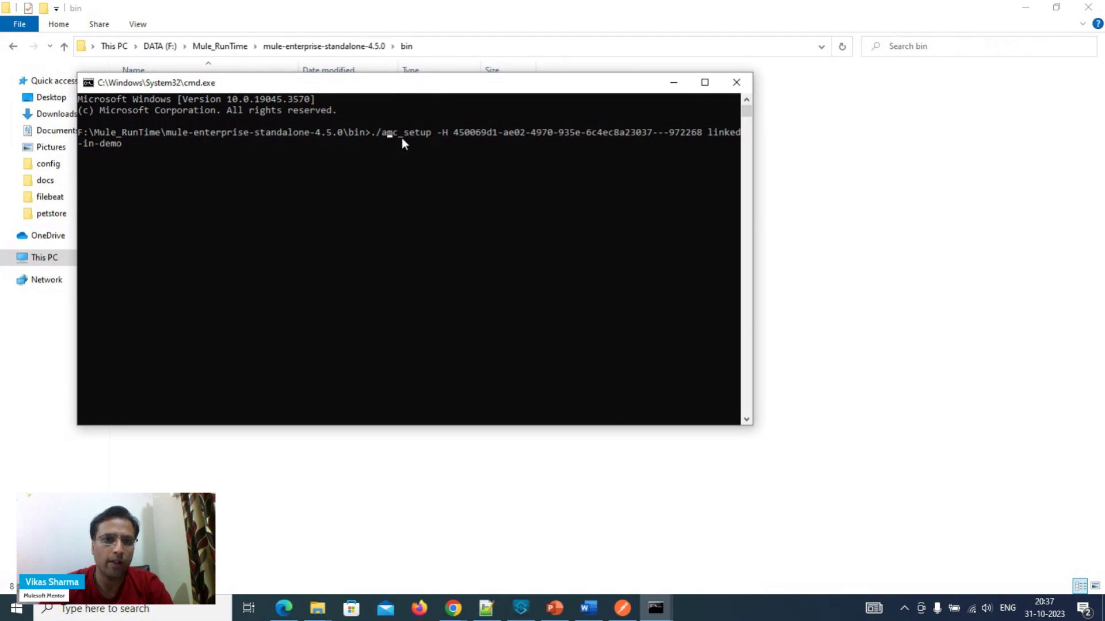
pyautogui.press('Home')
pyautogui.press('Delete')
pyautogui.press('Delete')
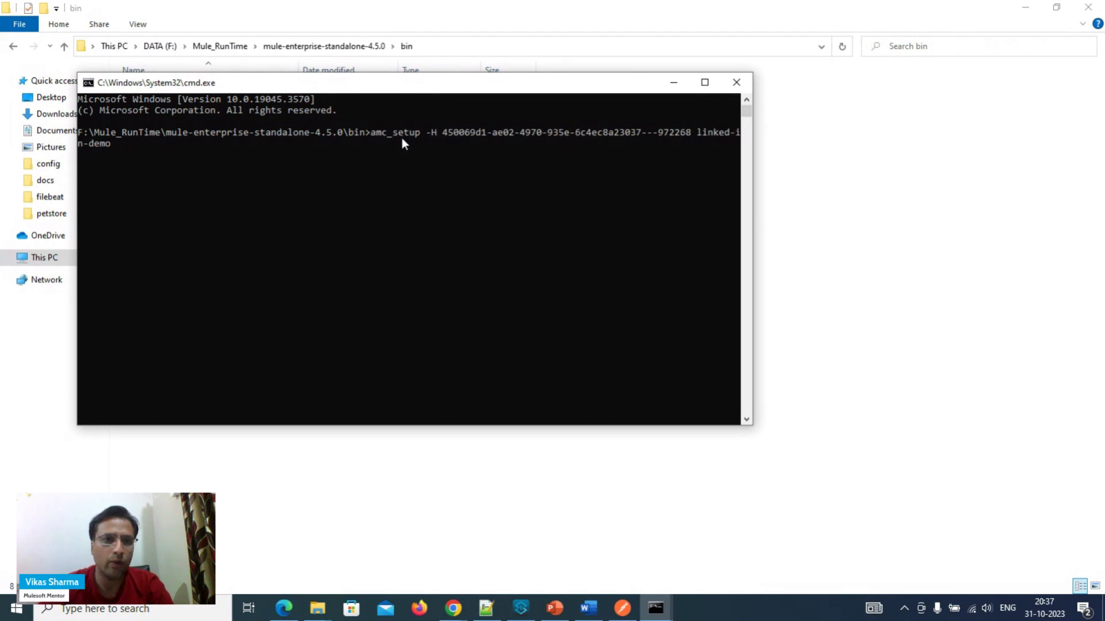
pyautogui.press('Return')
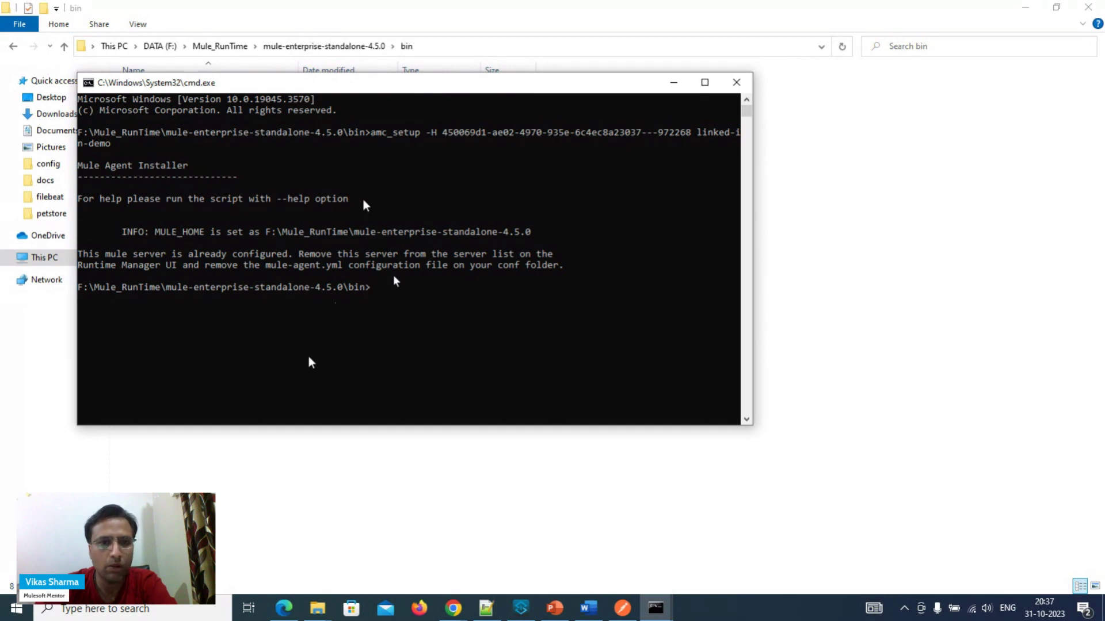
pyautogui.click(288, 449)
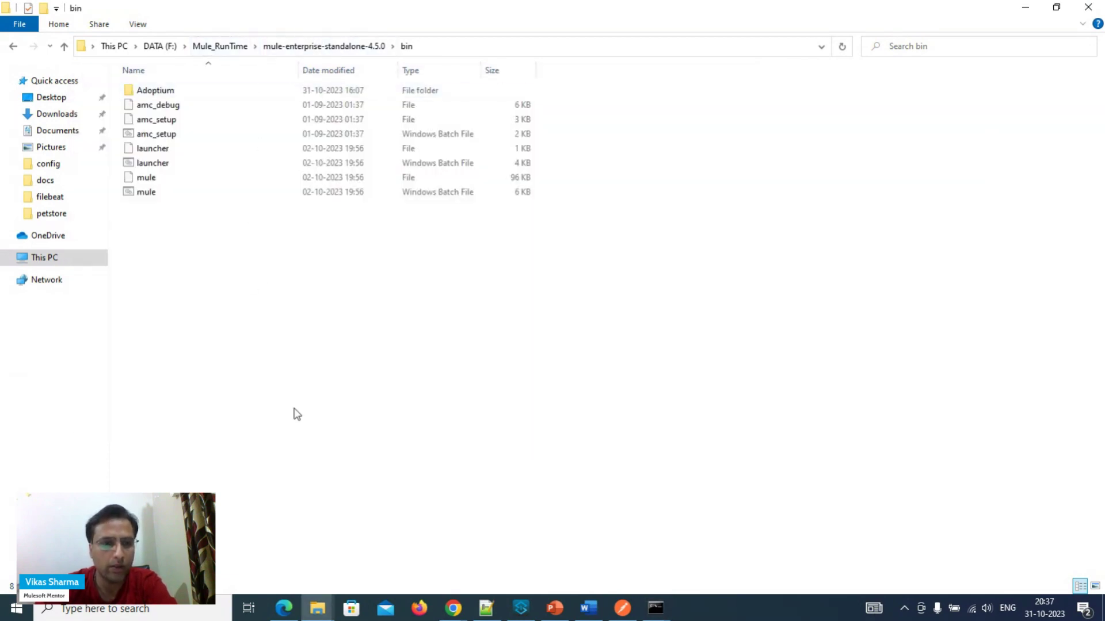
# Step: Close the Add Server dialog in Anypoint Platform without adding the server
pyautogui.click(286, 605)
pyautogui.click(420, 458)
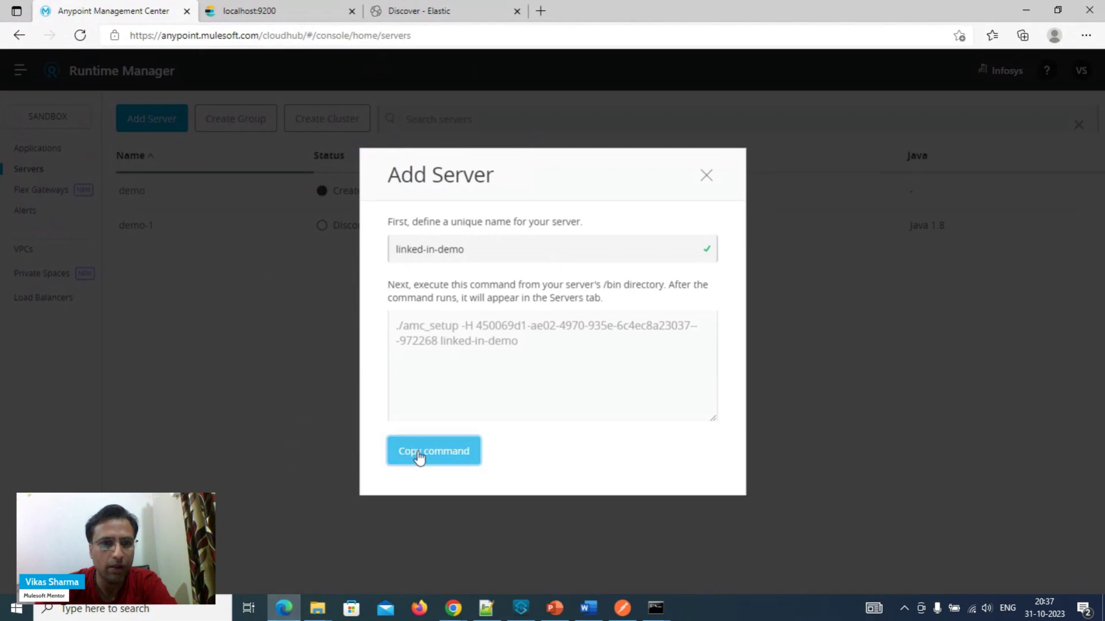
pyautogui.click(706, 174)
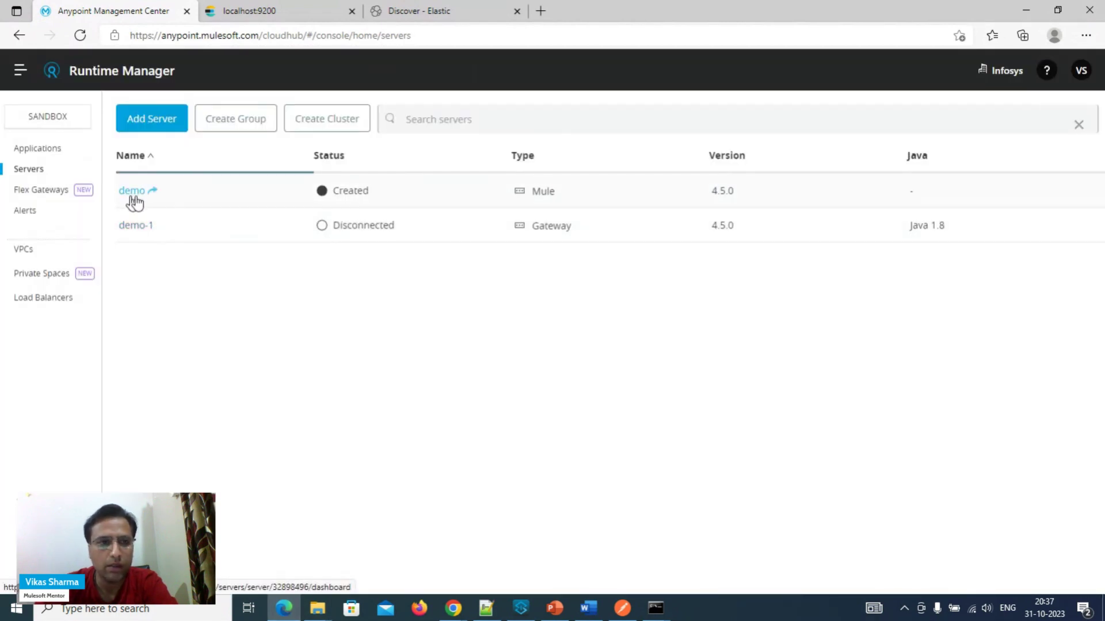
# Step: Review the amc_setup console output, then move File Explorer up to Mule_RunTime
pyautogui.click(656, 611)
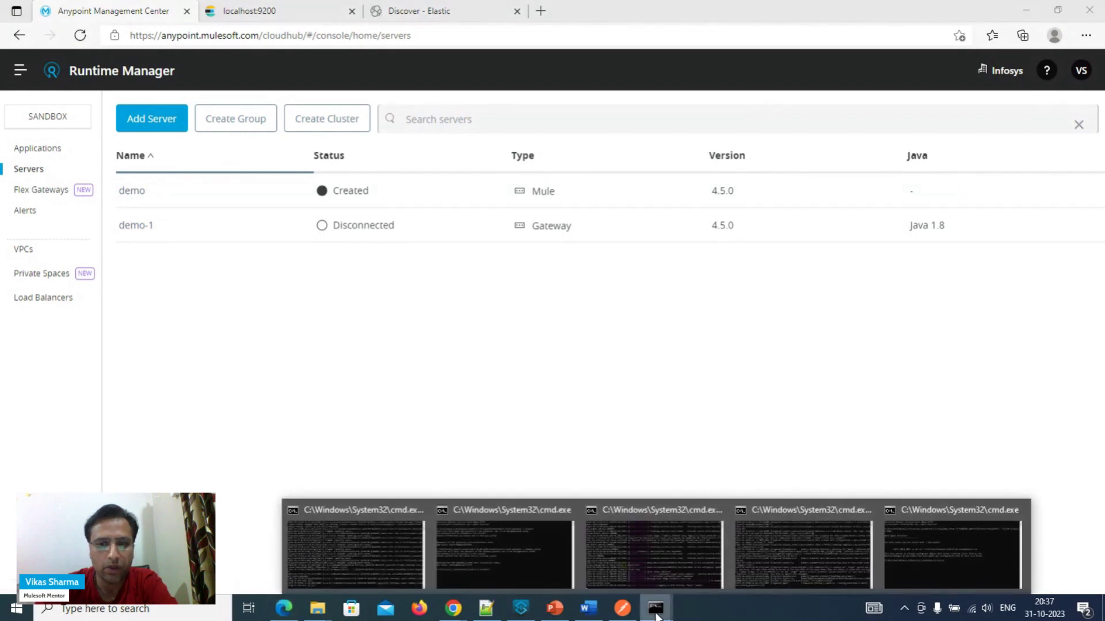
pyautogui.click(942, 549)
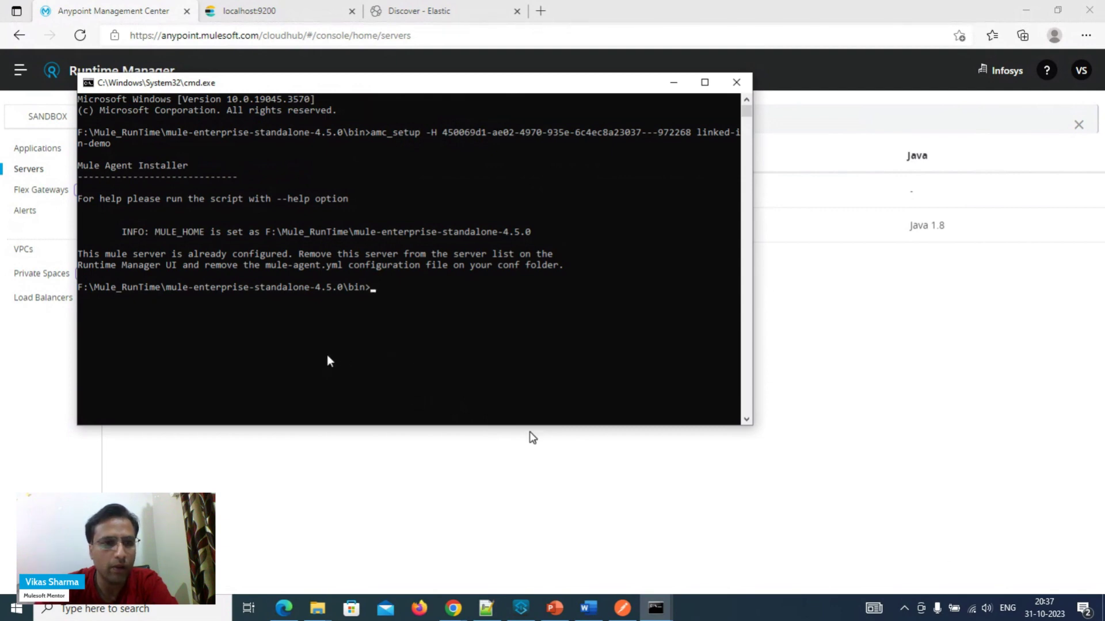
pyautogui.click(364, 454)
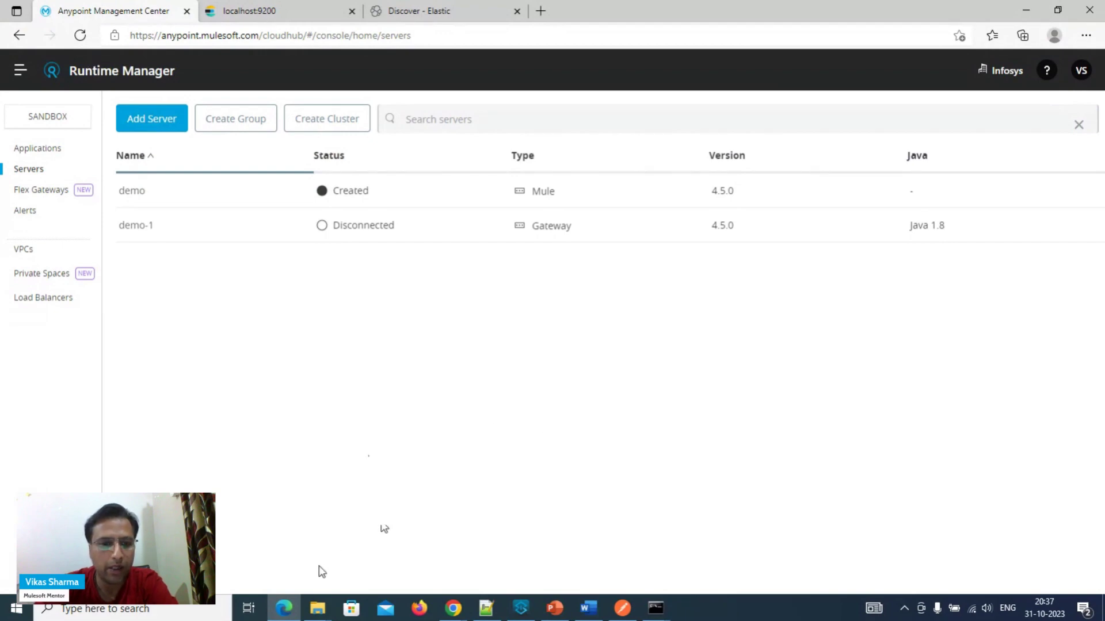
pyautogui.moveTo(317, 606)
pyautogui.click(353, 557)
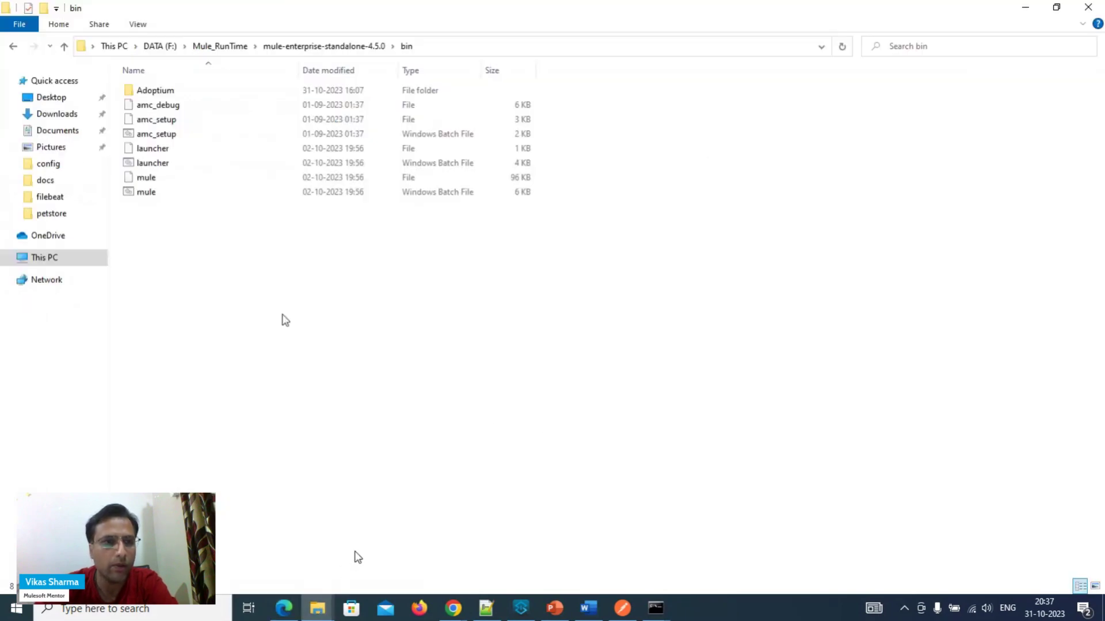
pyautogui.click(240, 49)
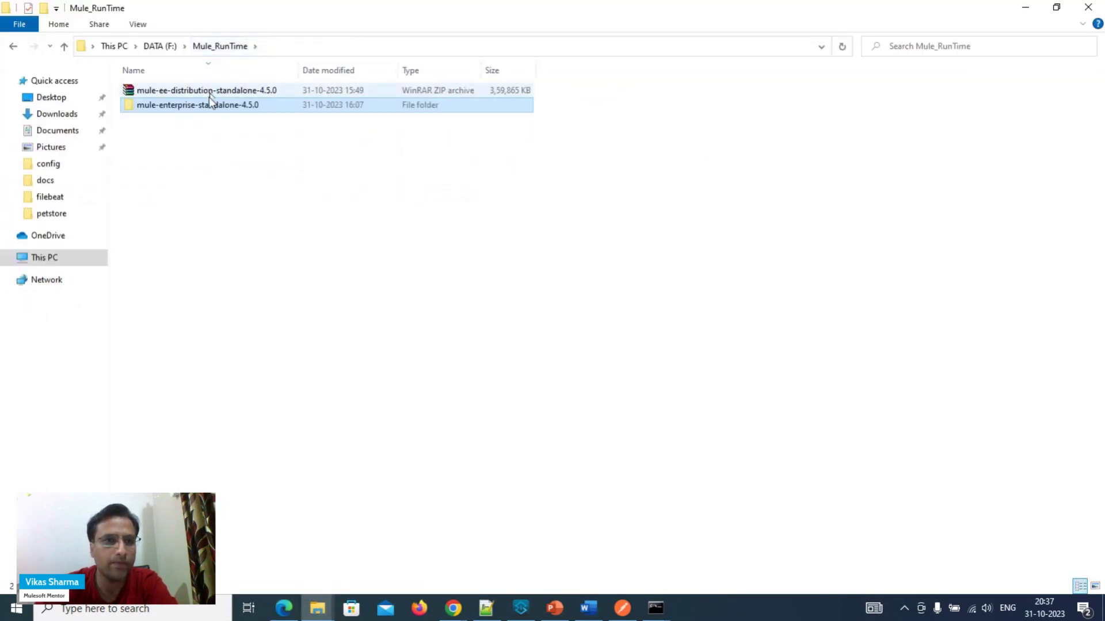
# Step: Permanently delete the mule-enterprise-standalone-4.5.0 folder with Shift+Delete
pyautogui.click(193, 119)
pyautogui.click(182, 109)
pyautogui.hotkey('shift', 'Delete')
pyautogui.press('Return')
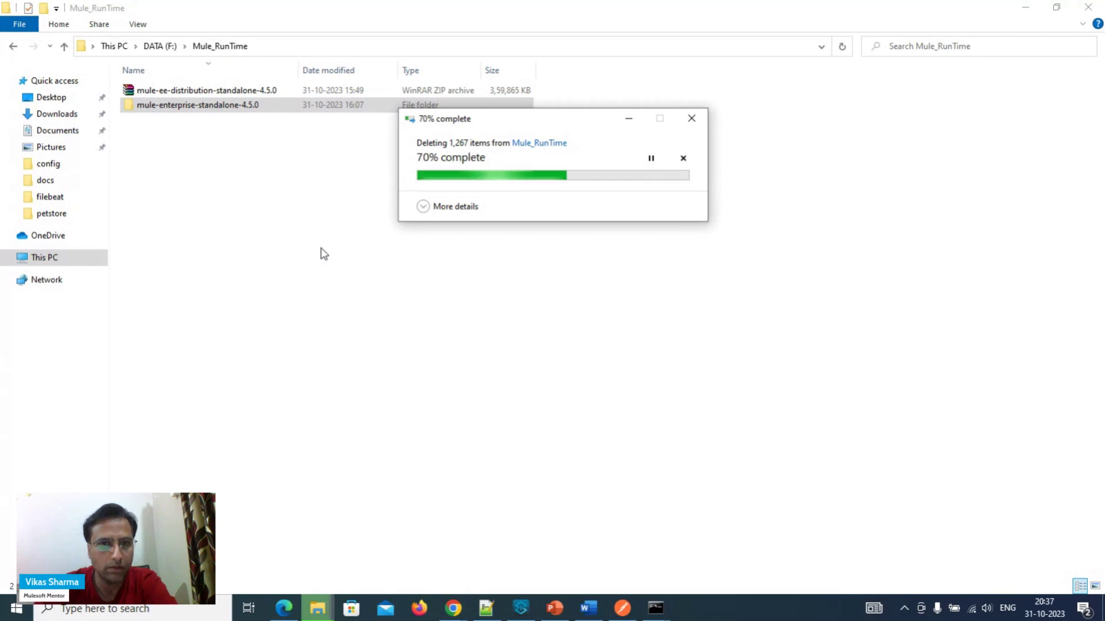
# Step: Close the command window locking the bin folder and retry the deletion
pyautogui.click(654, 607)
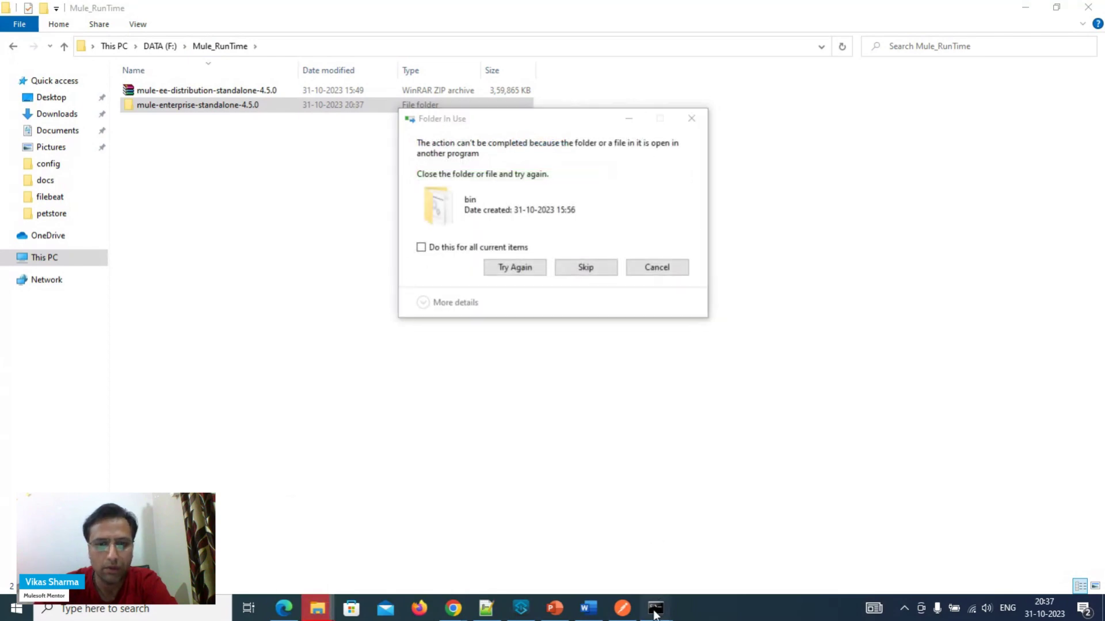
pyautogui.click(920, 528)
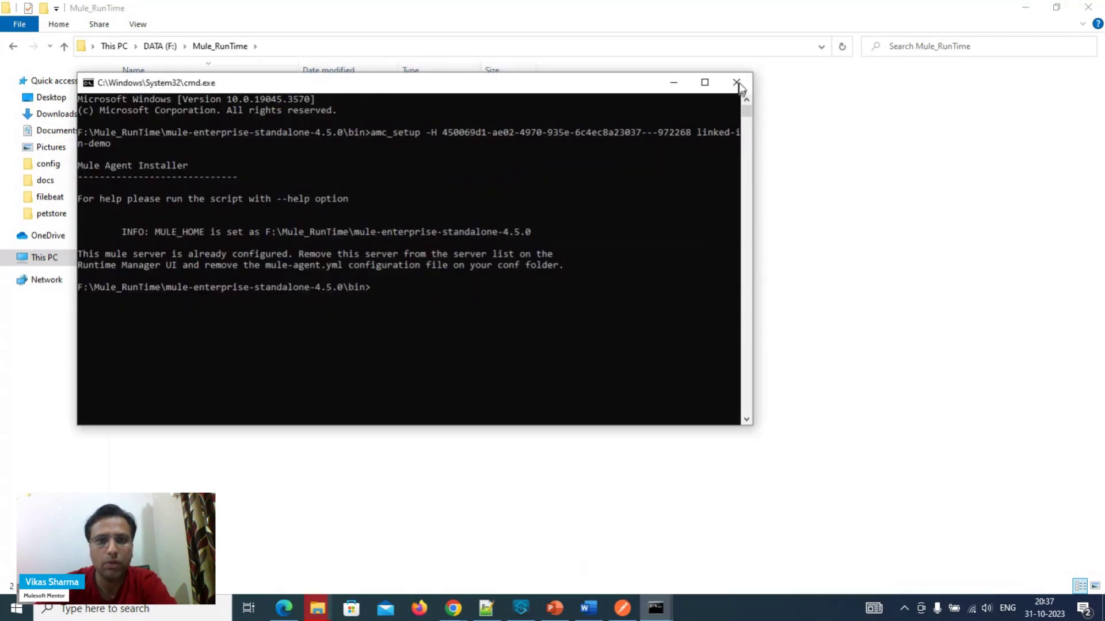
pyautogui.click(737, 83)
pyautogui.click(513, 266)
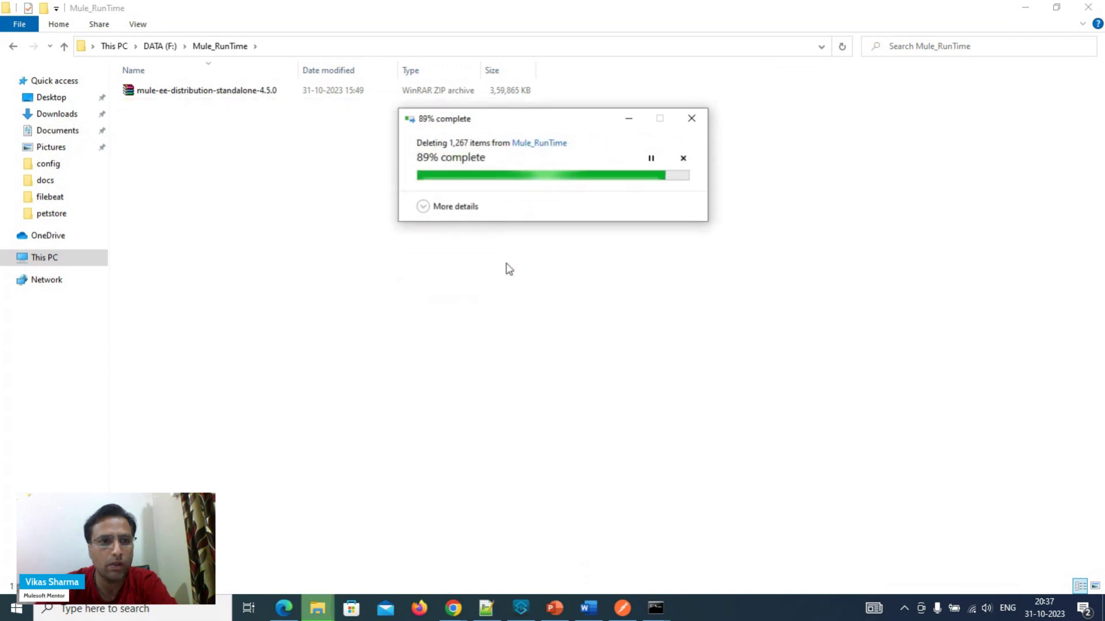
pyautogui.hotkey('alt', 'Tab')
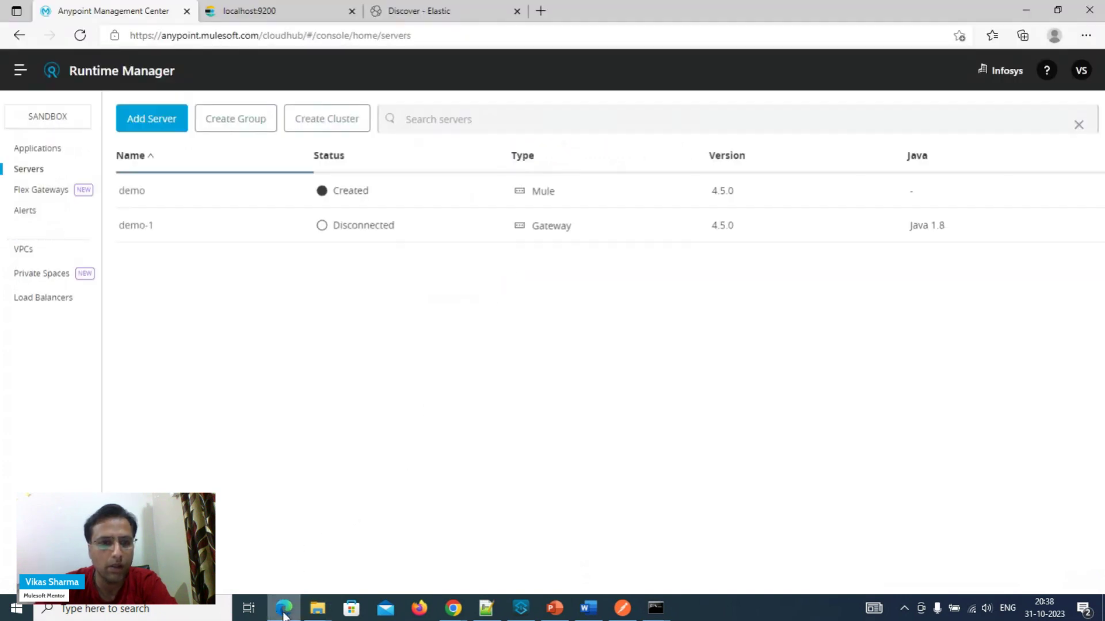
# Step: Sign out and fill the sign-up form from saved info, ending the username in 6 and entering a new password
pyautogui.click(1077, 80)
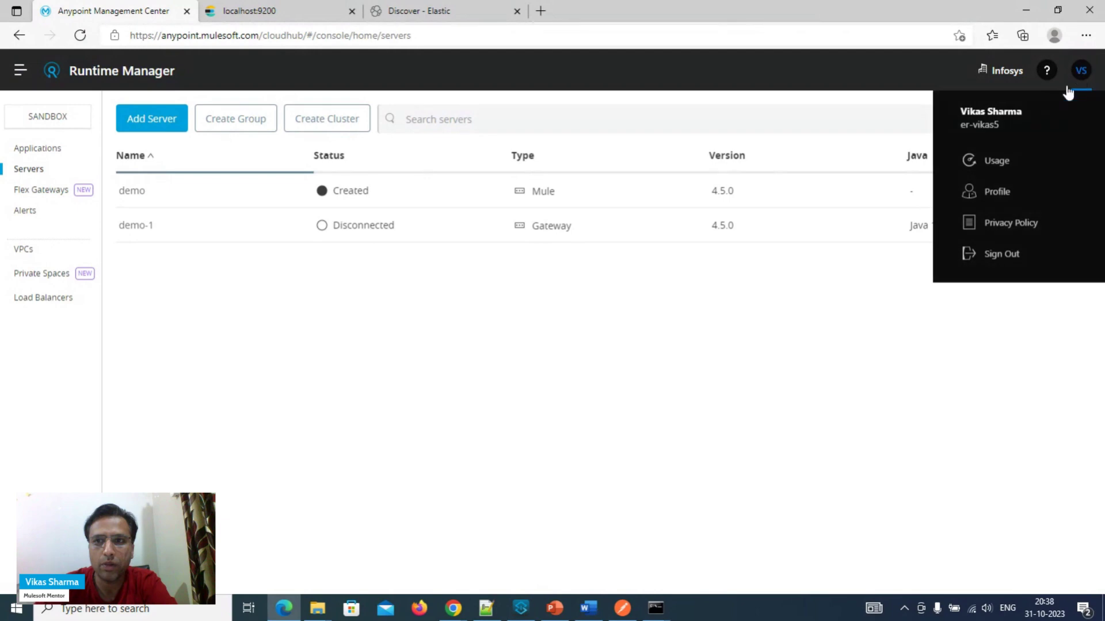
pyautogui.click(999, 254)
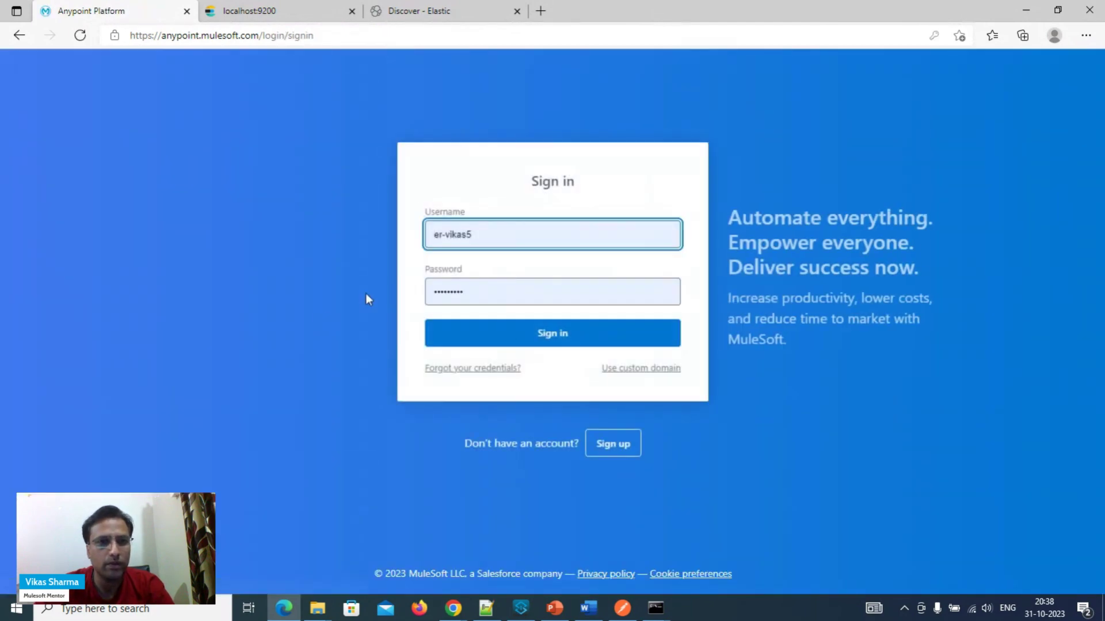
pyautogui.click(622, 444)
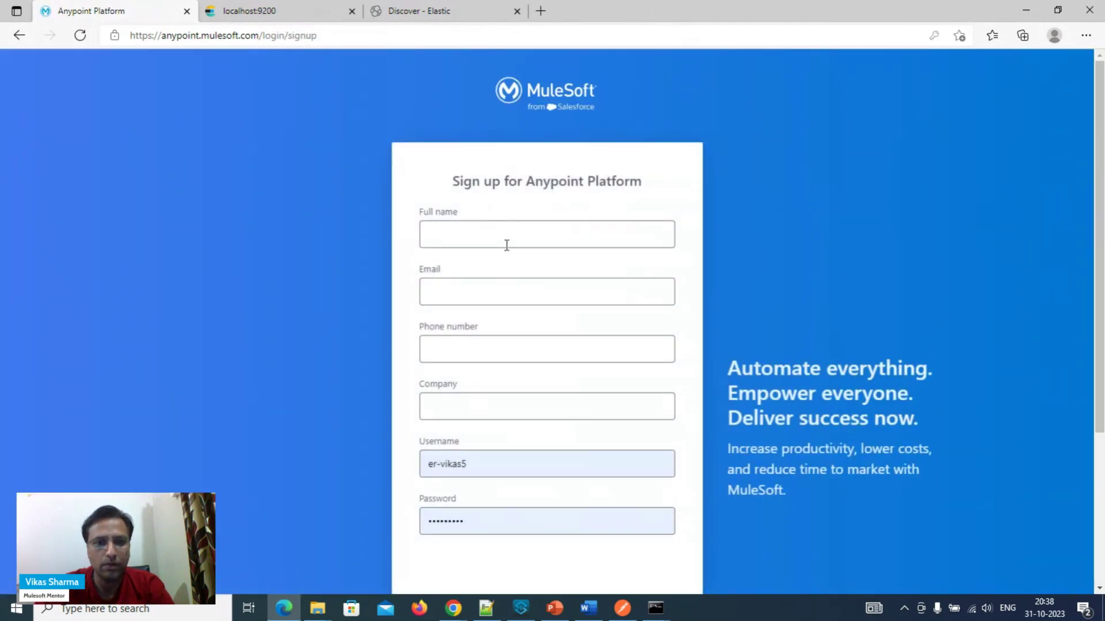
pyautogui.click(506, 241)
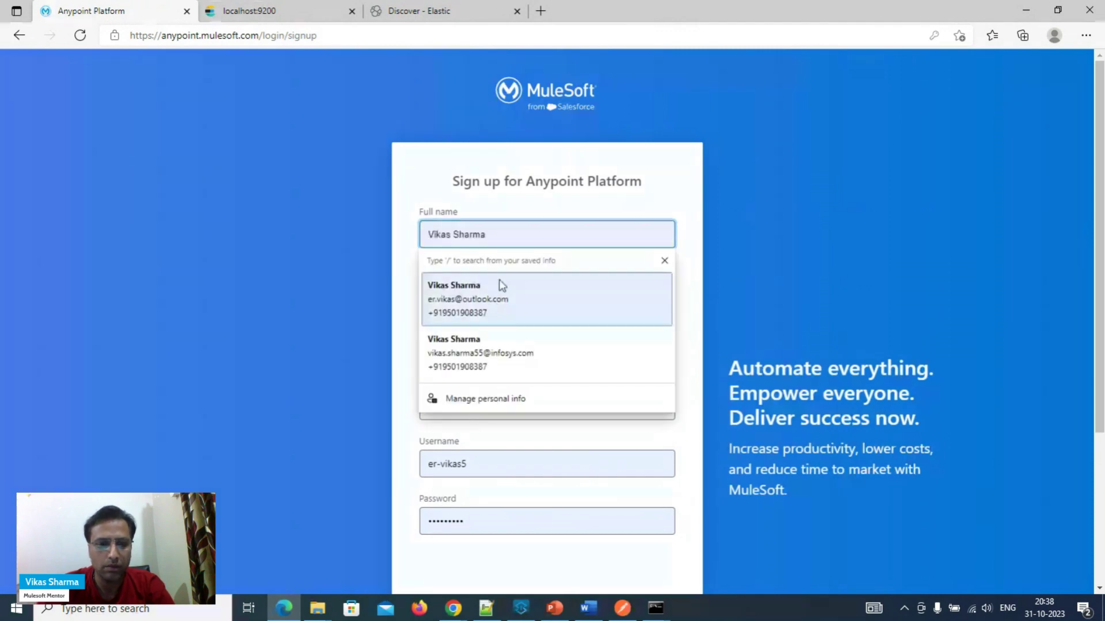
pyautogui.click(501, 285)
pyautogui.click(539, 466)
pyautogui.press('BackSpace')
pyautogui.press('Tab')
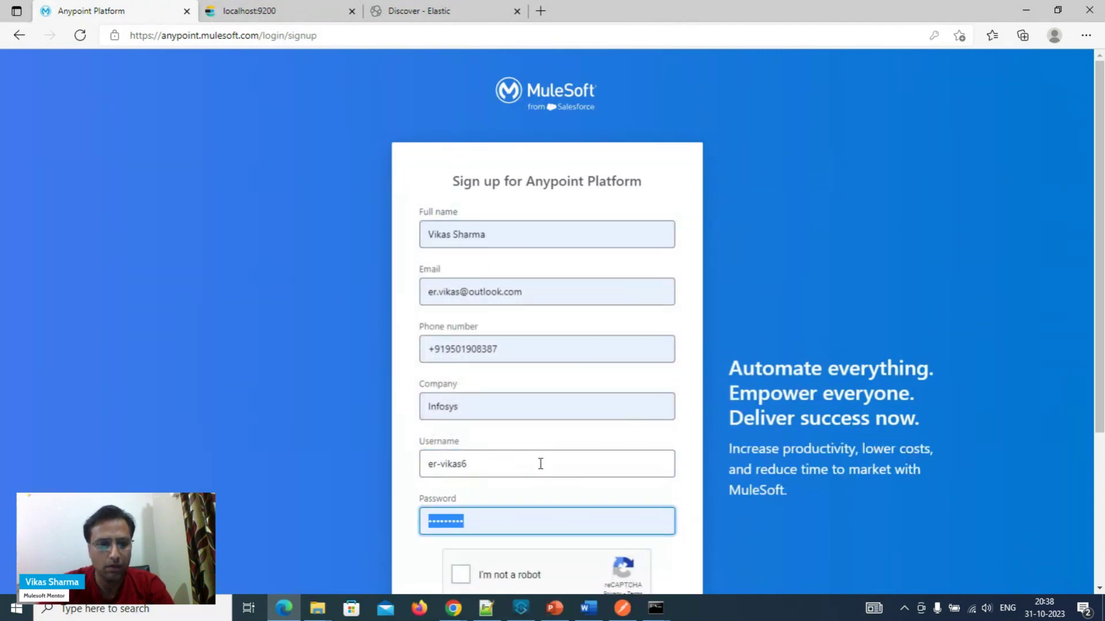
pyautogui.press('BackSpace')
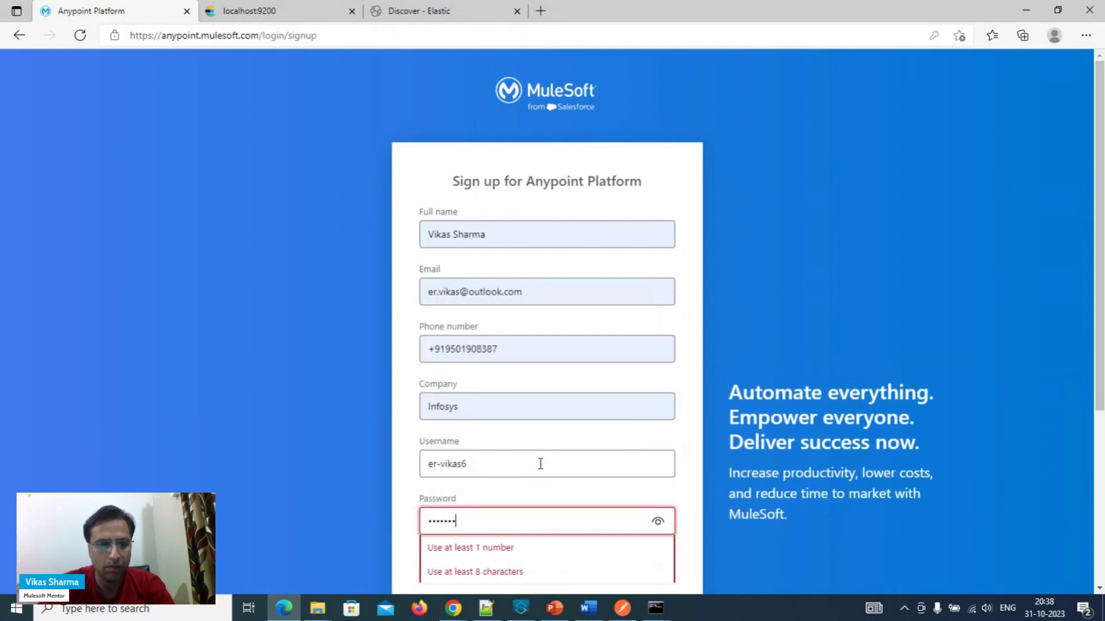
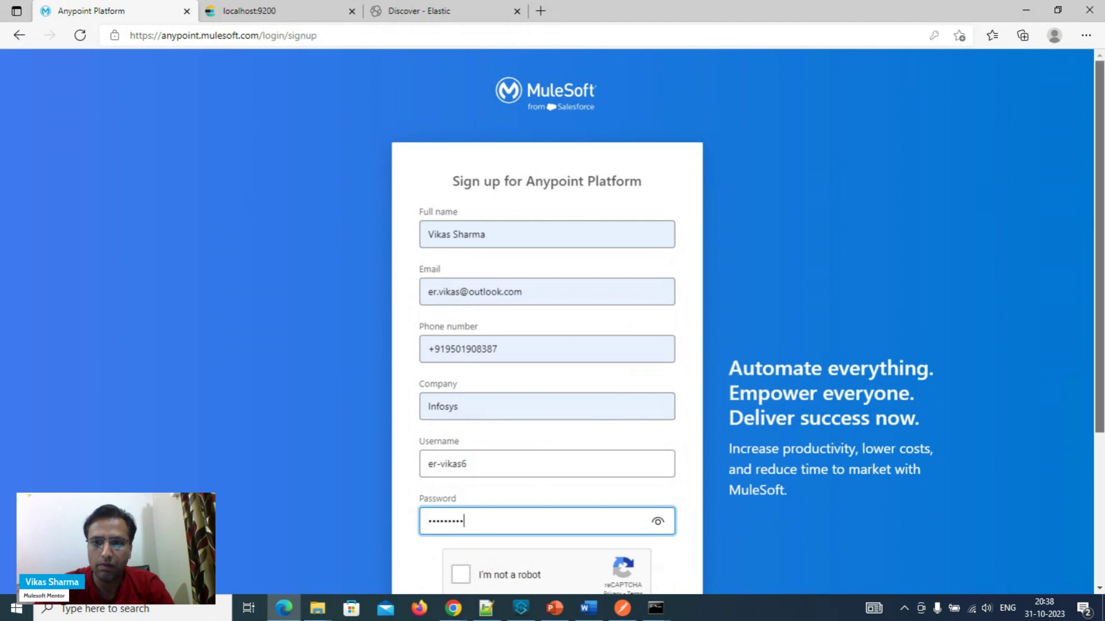
# Step: Pass the reCAPTCHA, accept the terms, create the account, and save the password
pyautogui.scroll(-3, 506, 402)
pyautogui.click(461, 377)
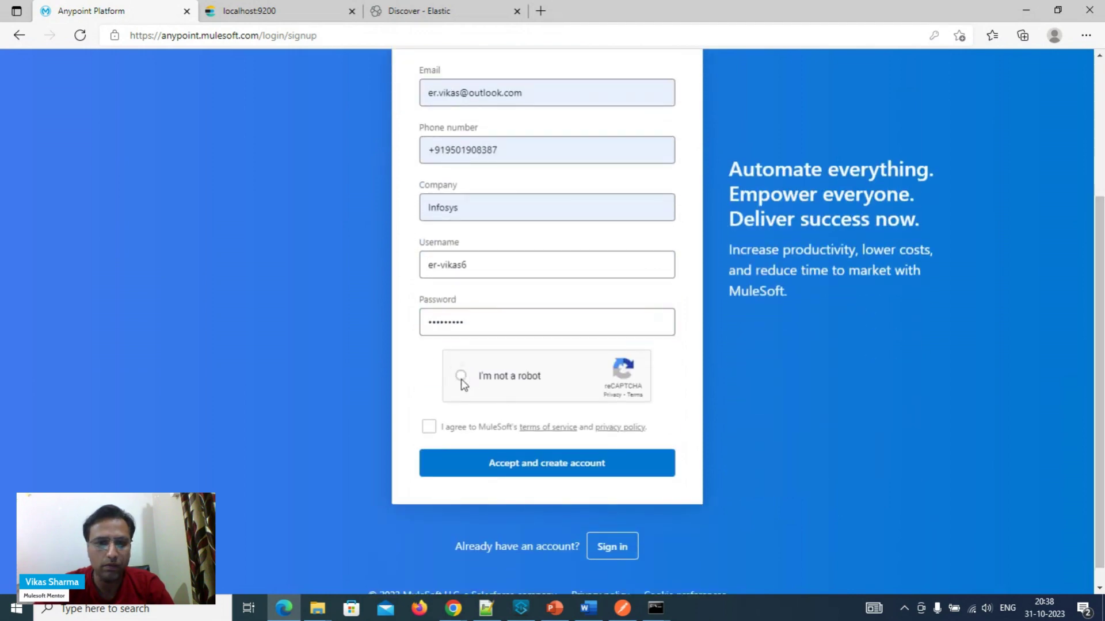
pyautogui.click(428, 426)
pyautogui.click(483, 467)
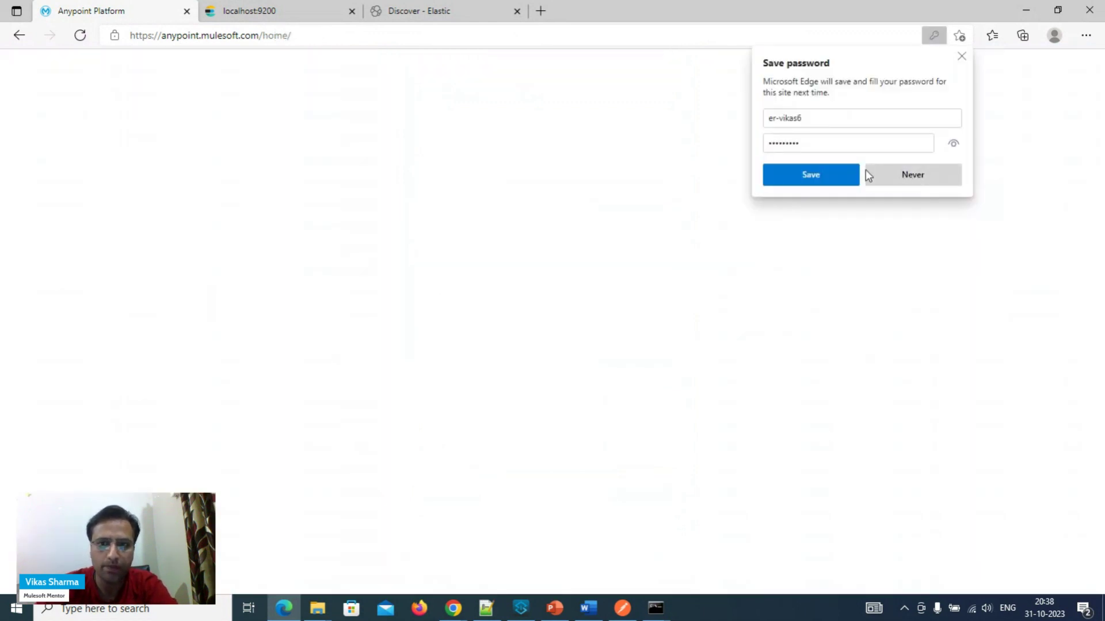
pyautogui.click(853, 174)
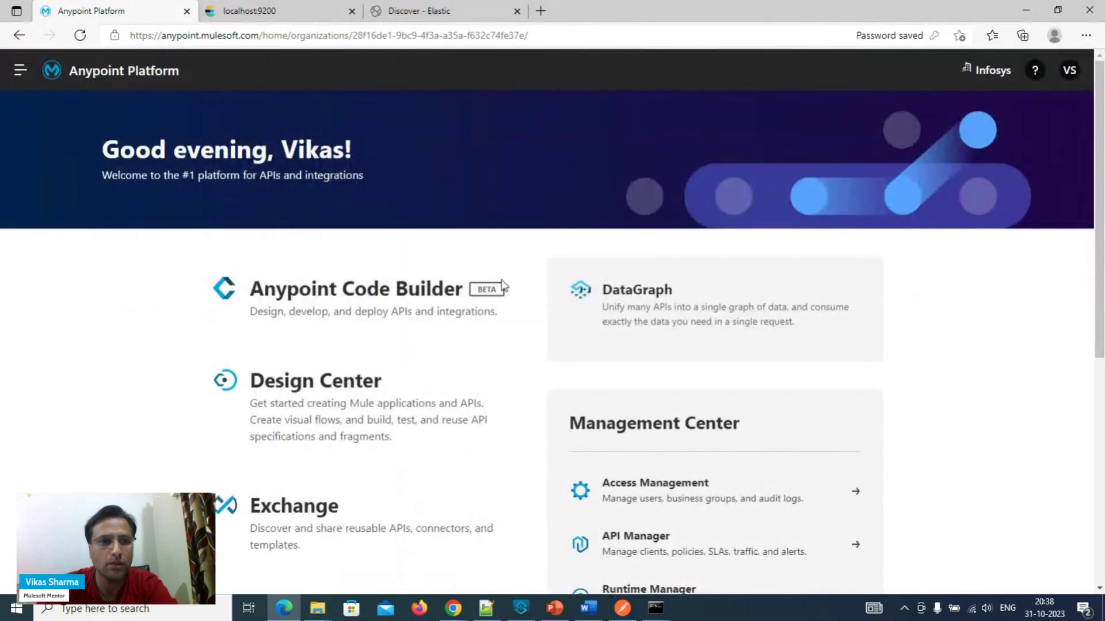
# Step: Go to Runtime Manager from the platform navigation panel
pyautogui.click(20, 72)
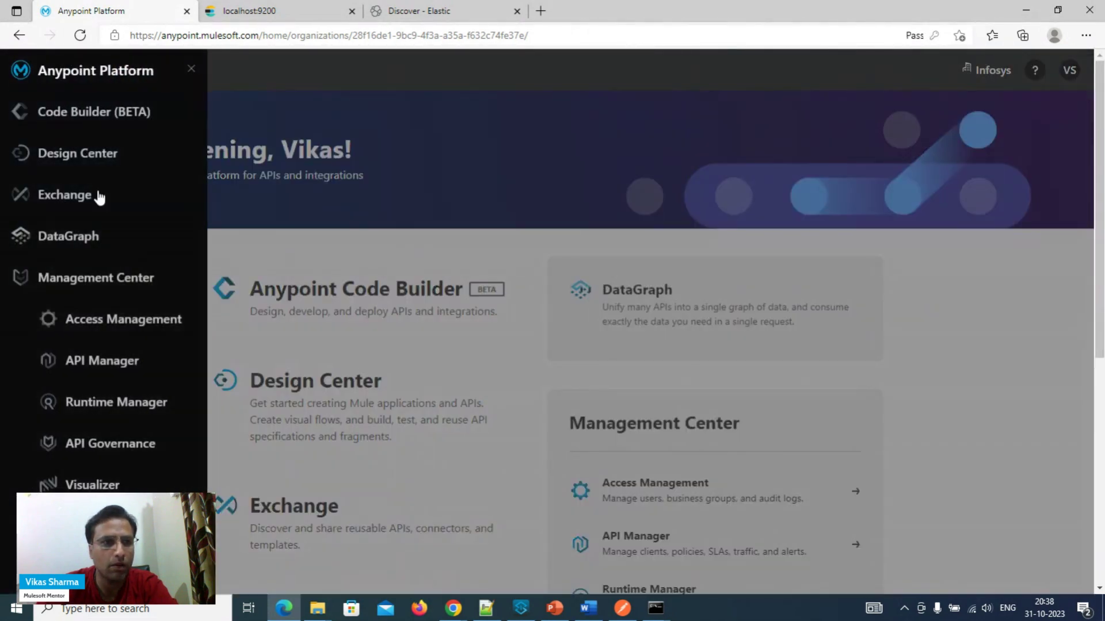
pyautogui.click(116, 402)
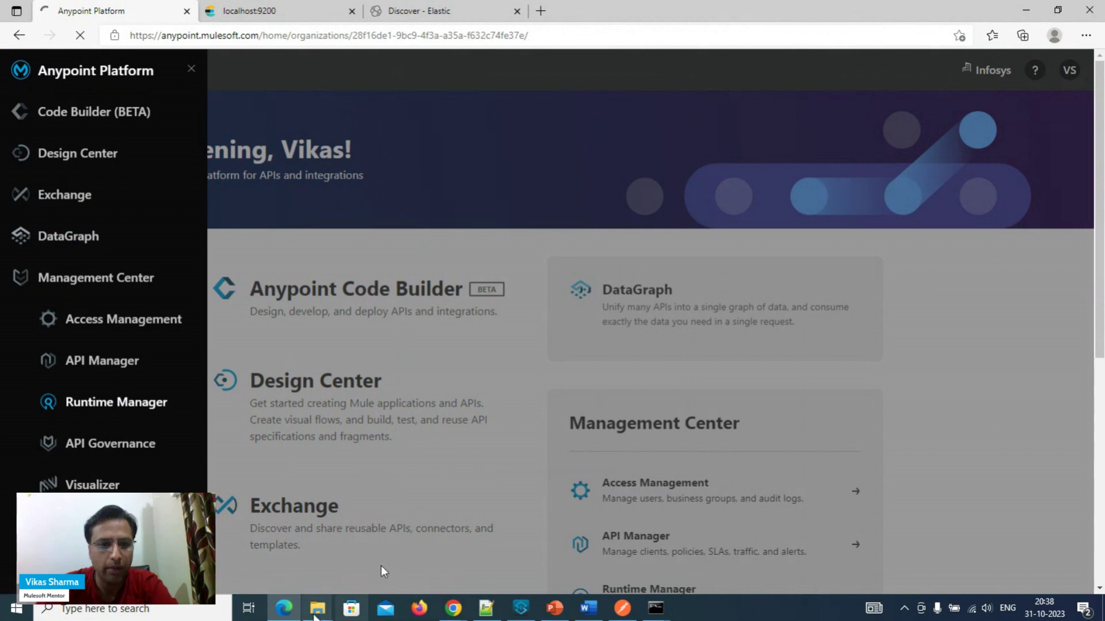
pyautogui.moveTo(317, 608)
pyautogui.click(367, 516)
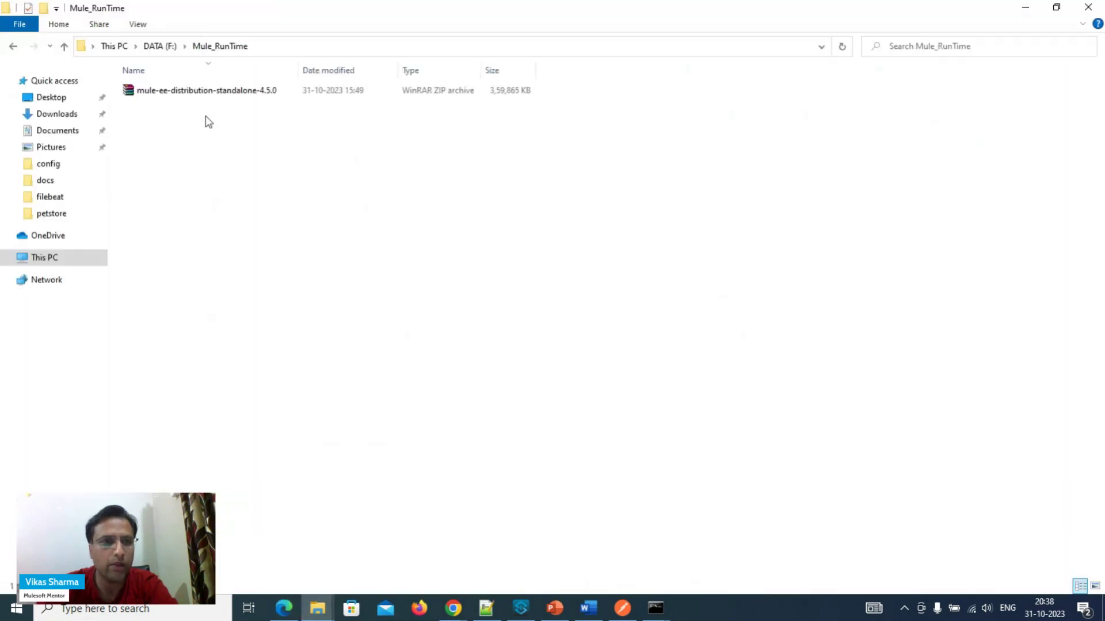
# Step: Extract the mule-ee-distribution-standalone-4.5.0 zip into Mule_RunTime with Extract Here
pyautogui.click(192, 97)
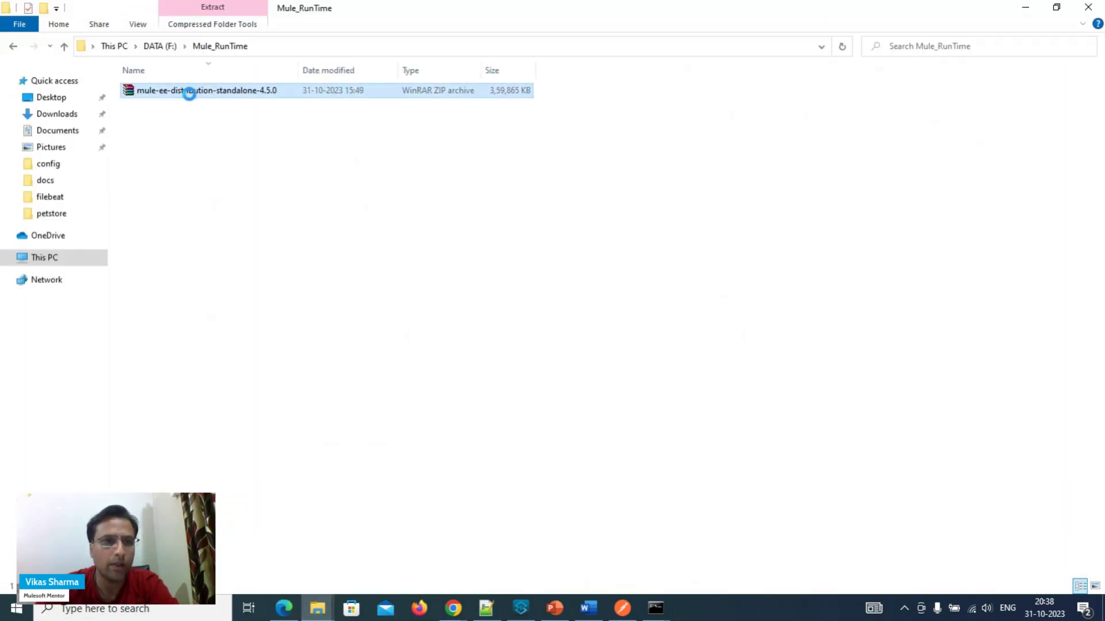
pyautogui.rightClick(188, 95)
pyautogui.click(239, 150)
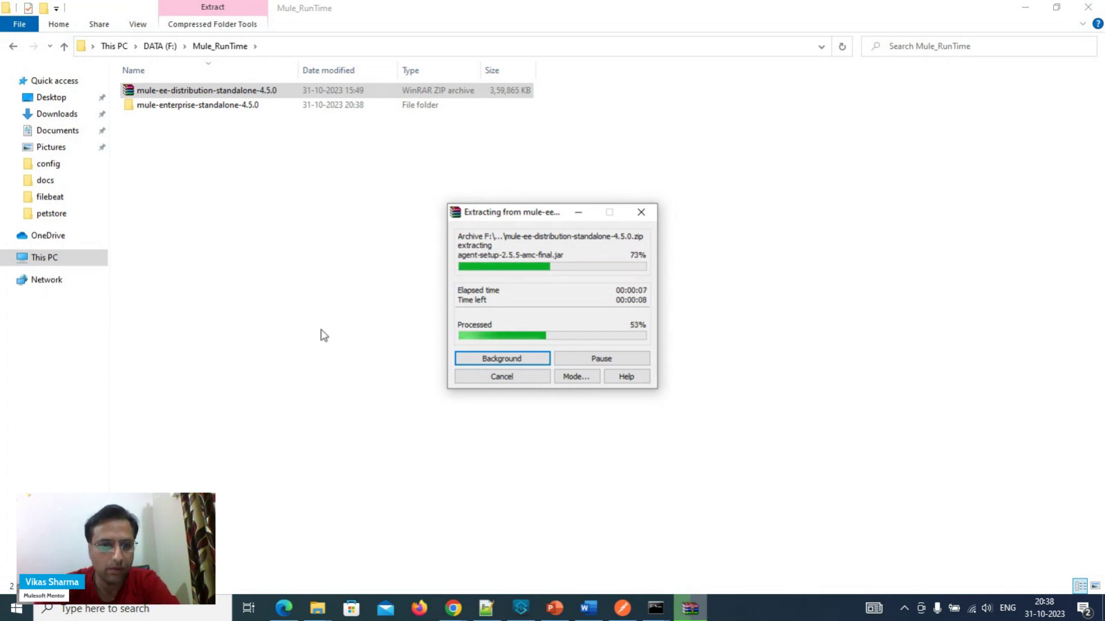
pyautogui.click(285, 615)
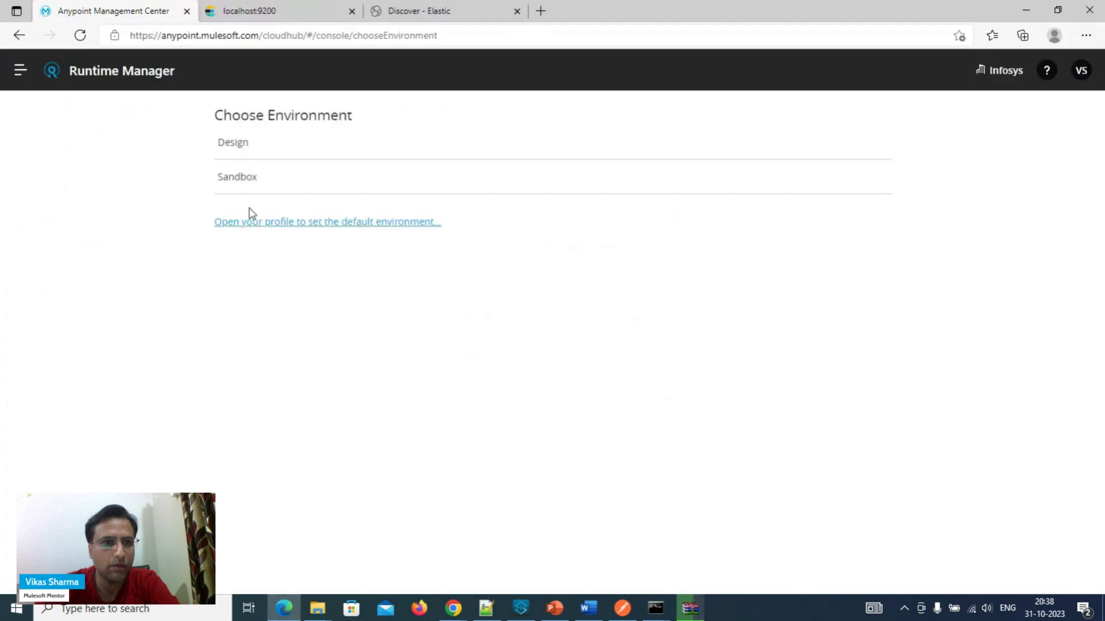
# Step: Switch to the Sandbox environment and open its Servers list
pyautogui.click(234, 180)
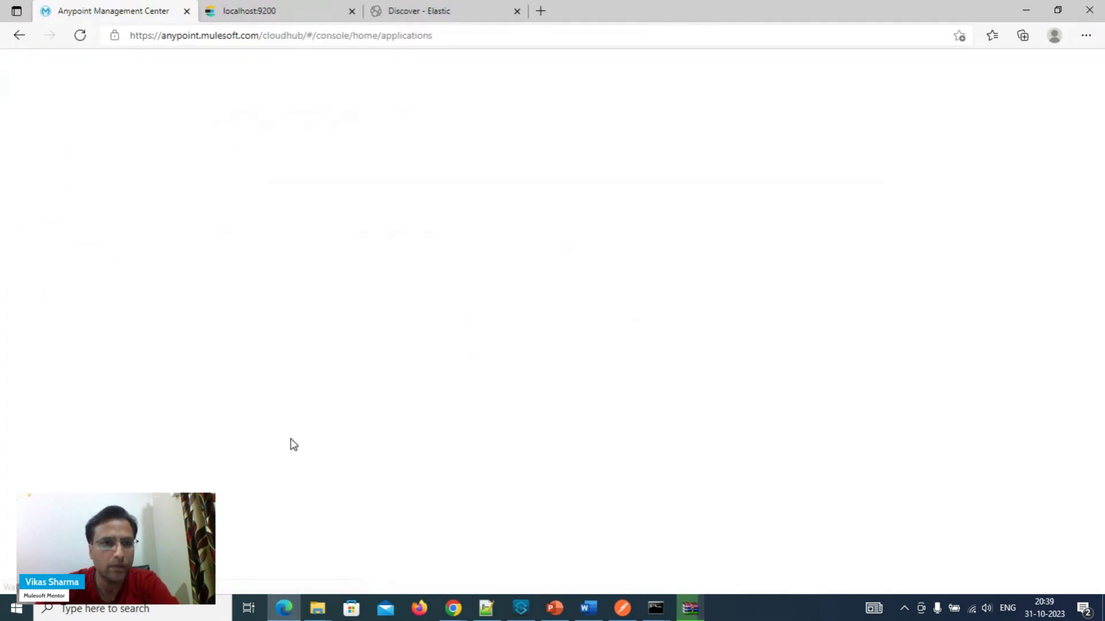
pyautogui.click(690, 608)
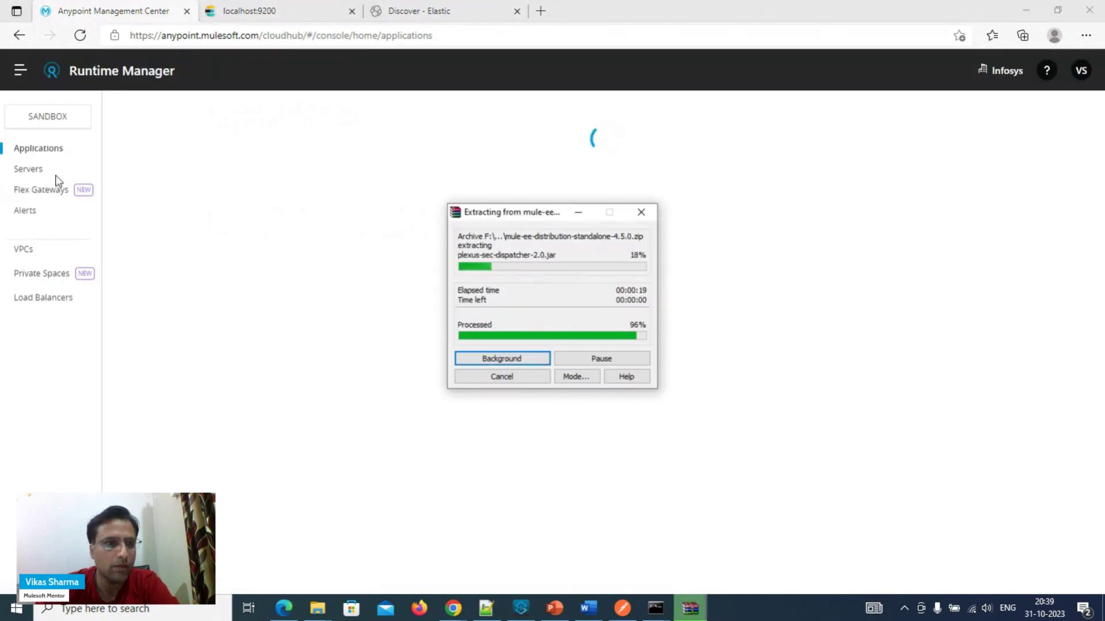
pyautogui.click(37, 171)
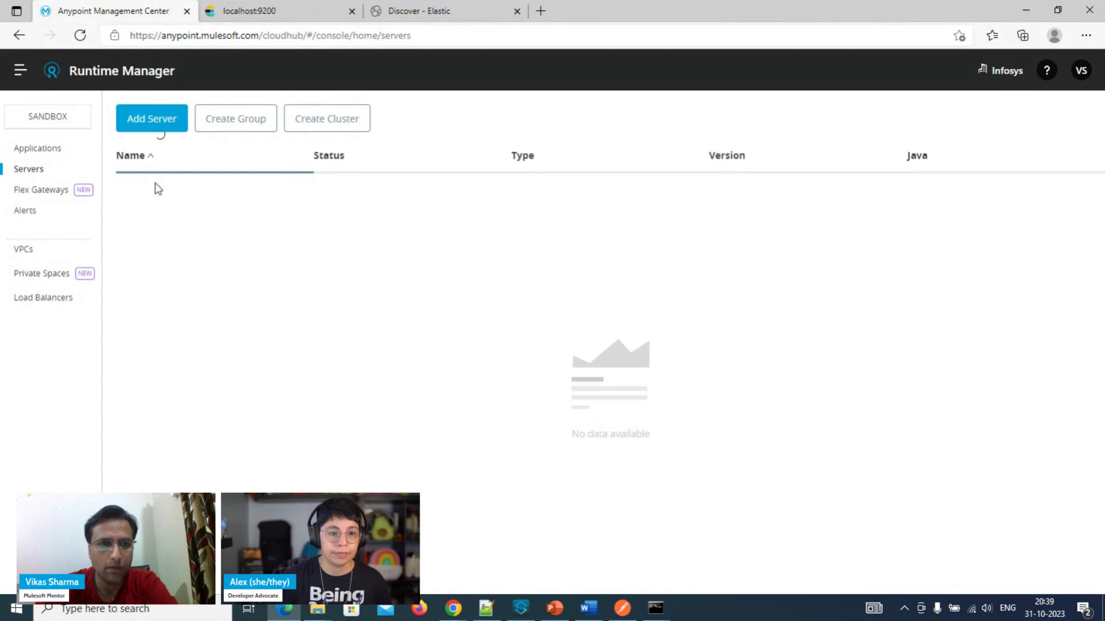
# Step: Add a server named linked-in-demo and copy its amc_setup registration command
pyautogui.click(136, 120)
pyautogui.doubleClick(491, 331)
pyautogui.click(441, 274)
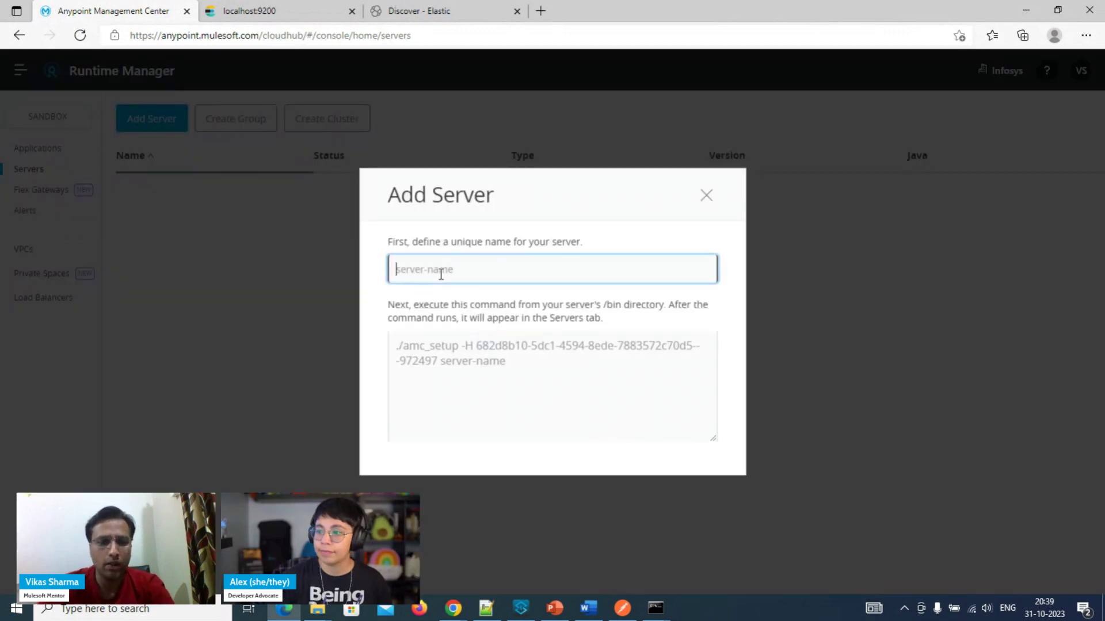
pyautogui.write('linked-in')
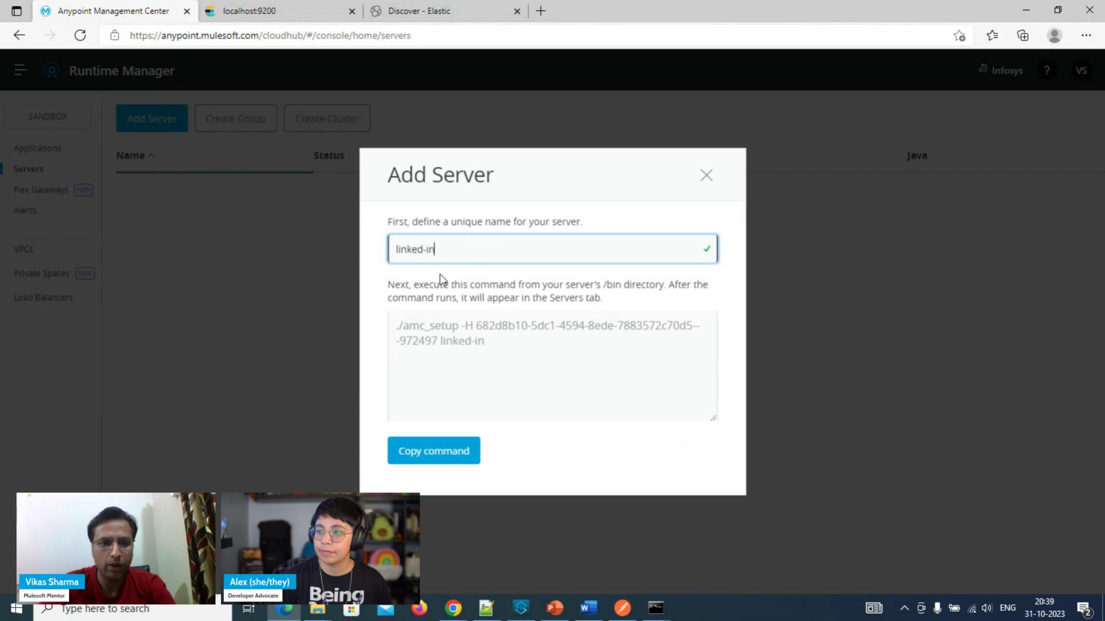
pyautogui.write('-demo')
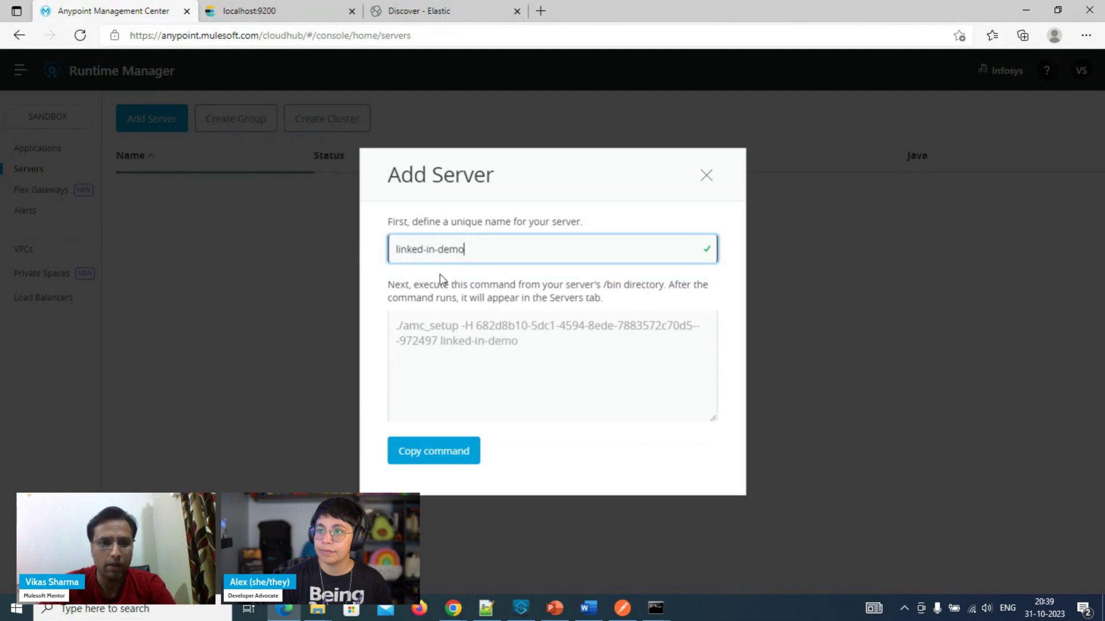
pyautogui.click(420, 455)
pyautogui.click(324, 614)
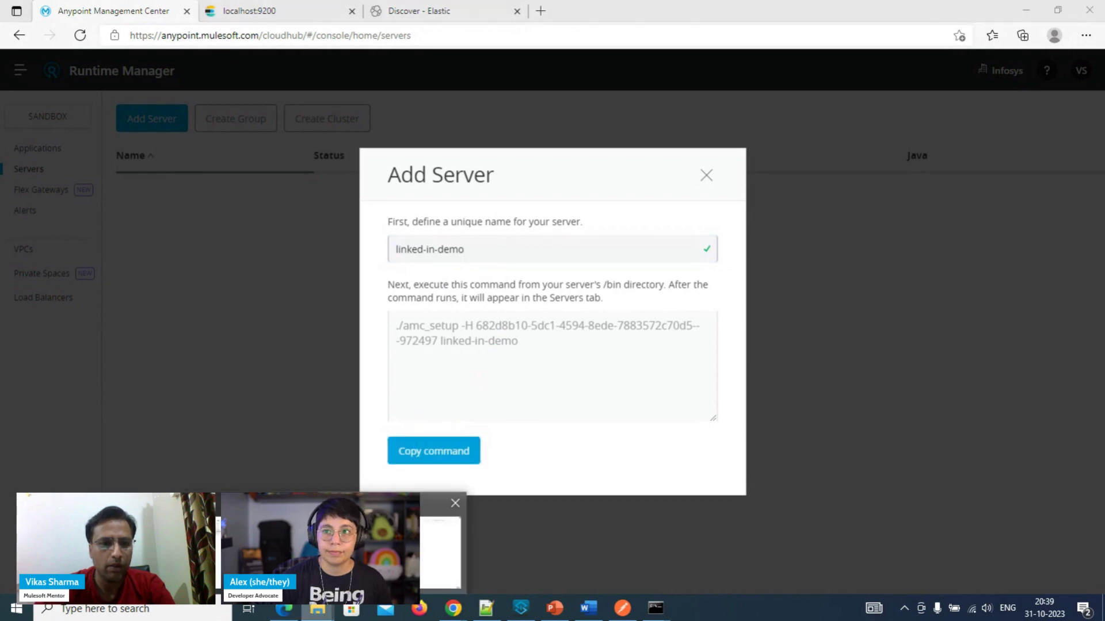
pyautogui.click(322, 541)
# Step: Open a Command Prompt in the new mule-enterprise-standalone-4.5.0\bin folder
pyautogui.doubleClick(207, 112)
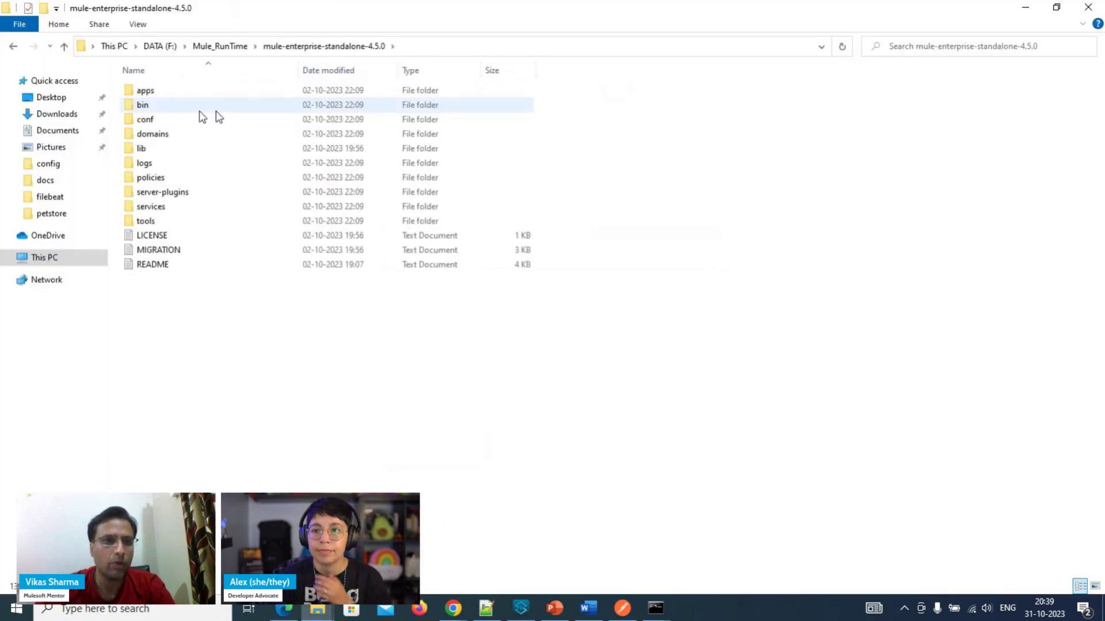
pyautogui.doubleClick(196, 110)
pyautogui.click(448, 51)
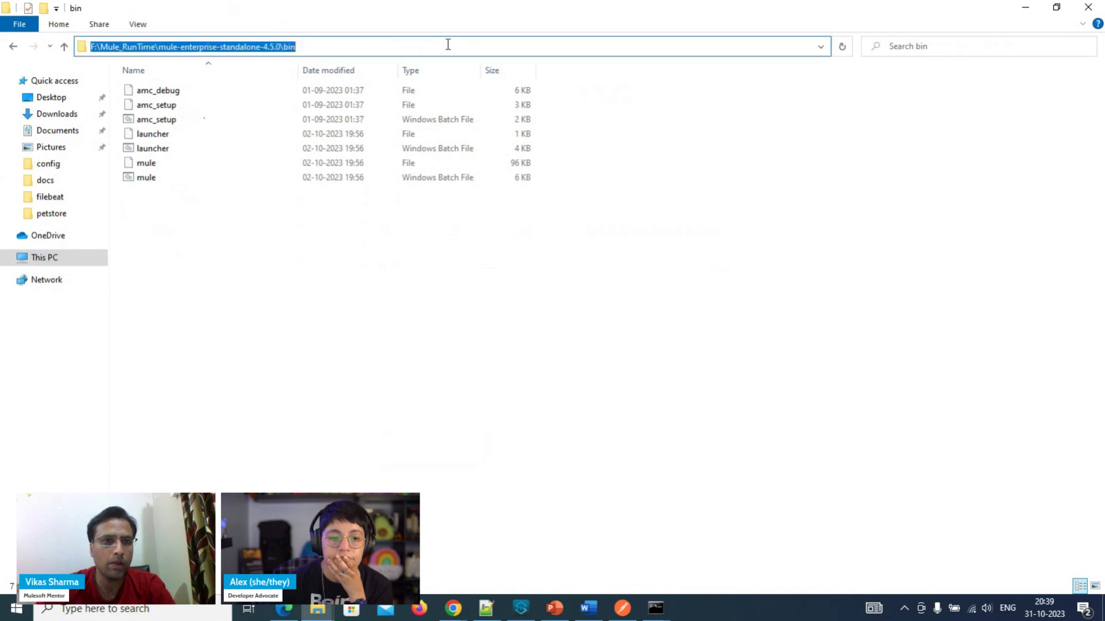
pyautogui.write('cmd')
pyautogui.press('Return')
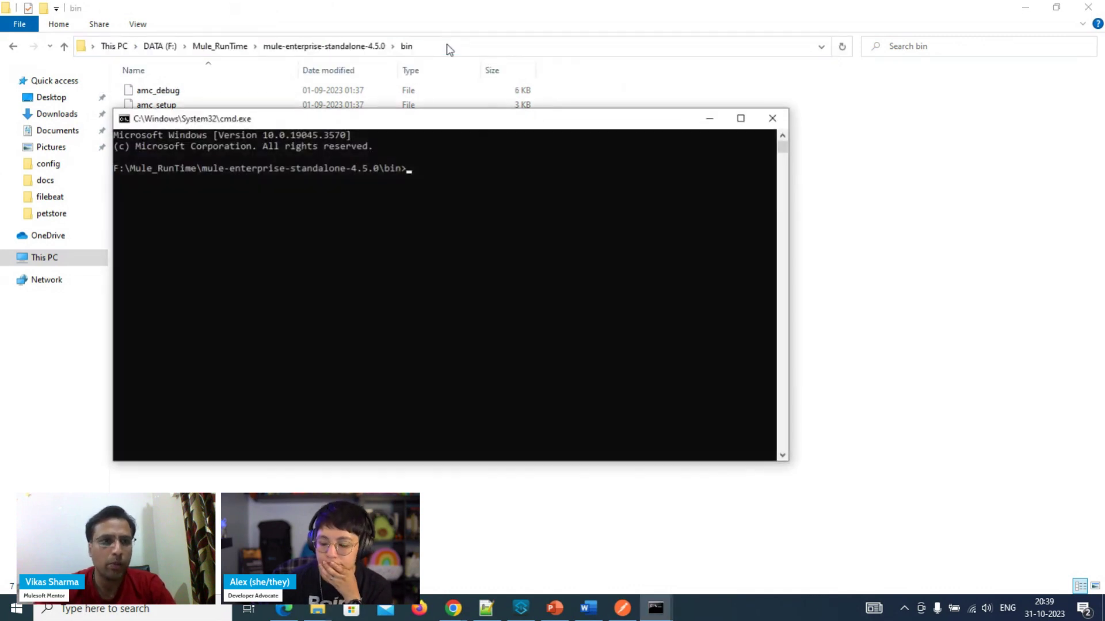
# Step: Run the pasted amc_setup command for linked-in-demo with the leading './' removed
pyautogui.rightClick(446, 164)
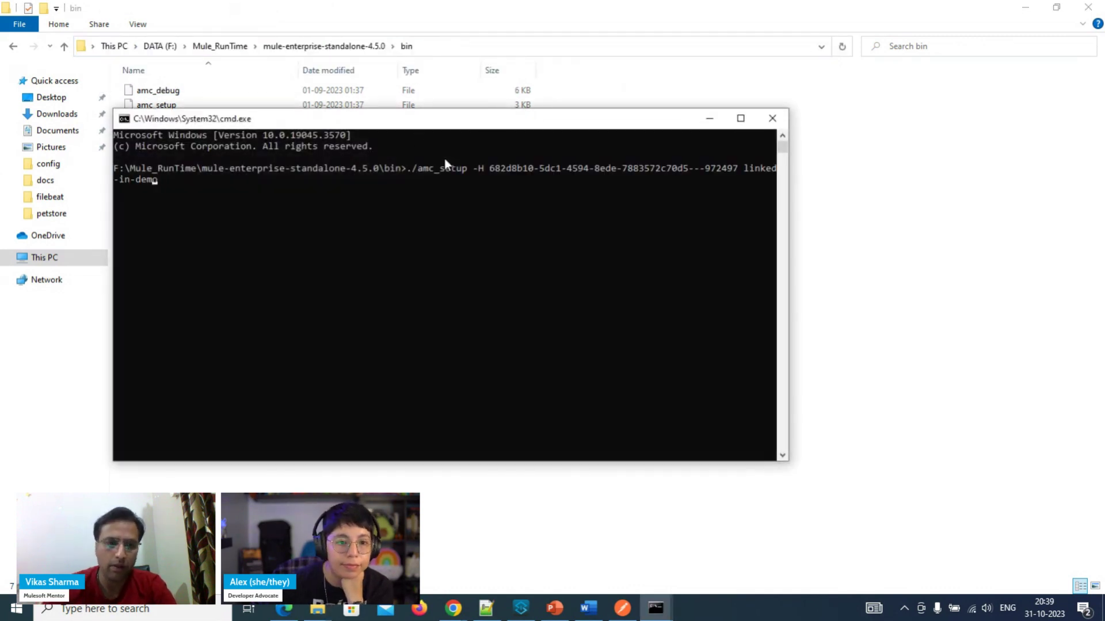
pyautogui.press('Left')
pyautogui.press('Left')
pyautogui.press('Left')
pyautogui.press('Left')
pyautogui.press('Left')
pyautogui.press('Left')
pyautogui.press('Left')
pyautogui.press('Left')
pyautogui.press('Left')
pyautogui.press('Left')
pyautogui.press('Left')
pyautogui.press('Left')
pyautogui.press('Left')
pyautogui.press('Left')
pyautogui.press('Left')
pyautogui.press('Left')
pyautogui.press('Left')
pyautogui.press('Left')
pyautogui.press('Left')
pyautogui.press('Left')
pyautogui.press('Left')
pyautogui.press('Left')
pyautogui.press('Left')
pyautogui.press('Left')
pyautogui.press('Left')
pyautogui.press('Left')
pyautogui.press('Left')
pyautogui.press('Left')
pyautogui.press('BackSpace')
pyautogui.press('BackSpace')
pyautogui.press('Return')
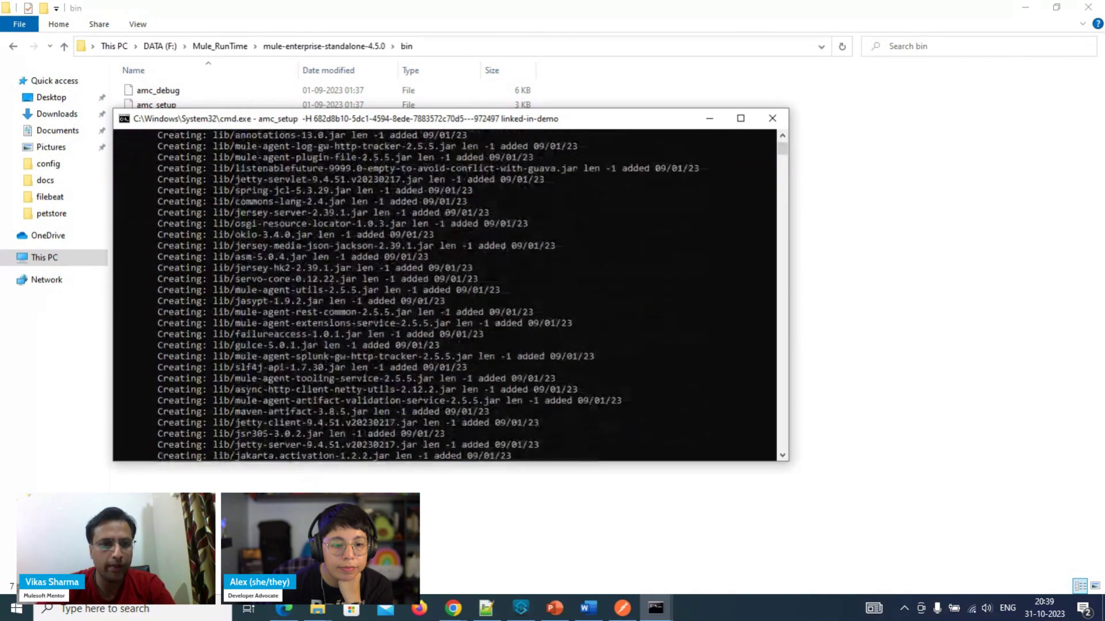
pyautogui.hotkey('alt', 'Tab')
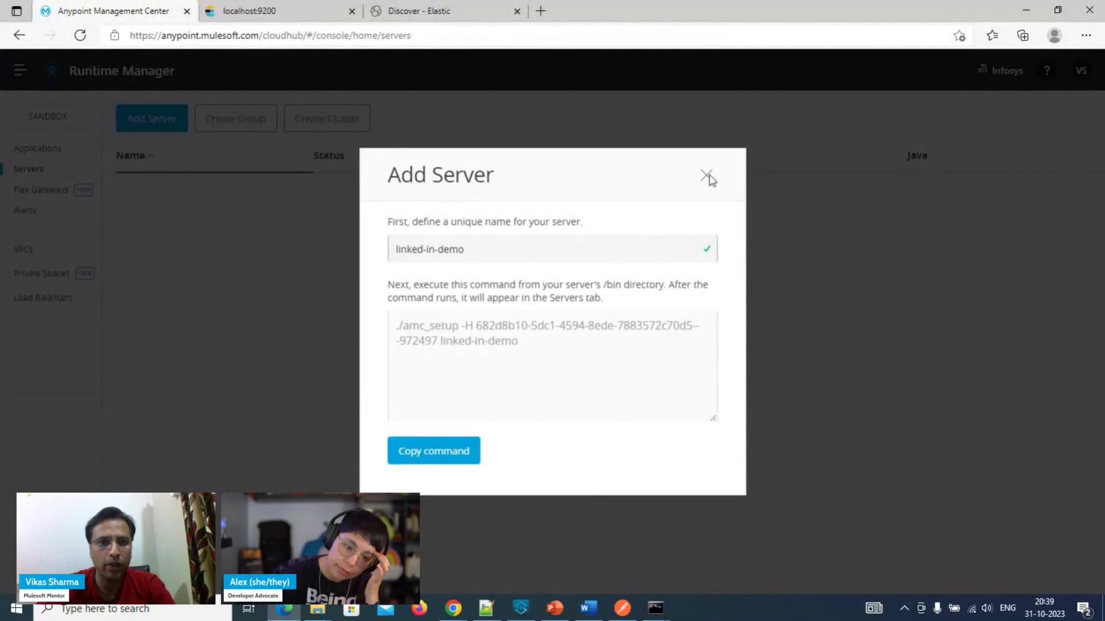
# Step: Close the Add Server dialog and check the amc_setup console output
pyautogui.click(709, 177)
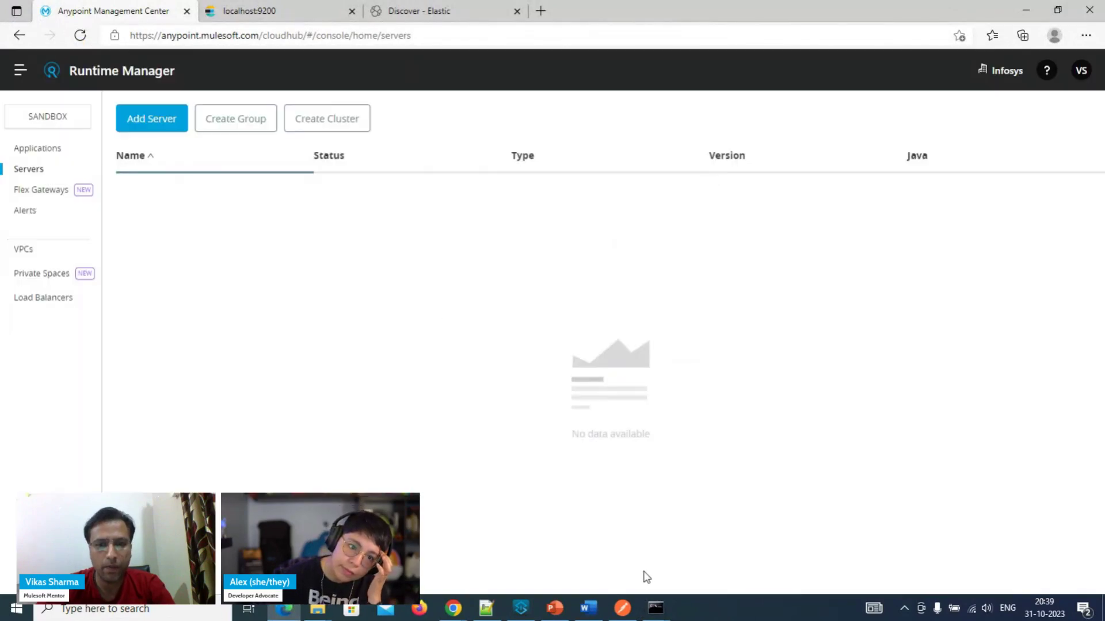
pyautogui.moveTo(656, 604)
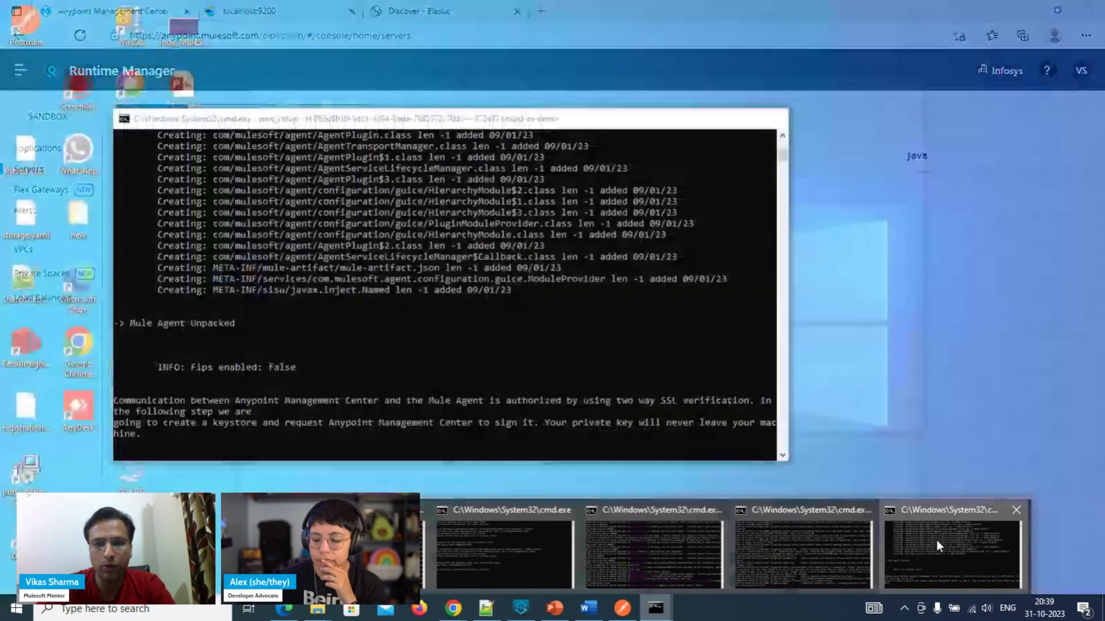
pyautogui.click(937, 539)
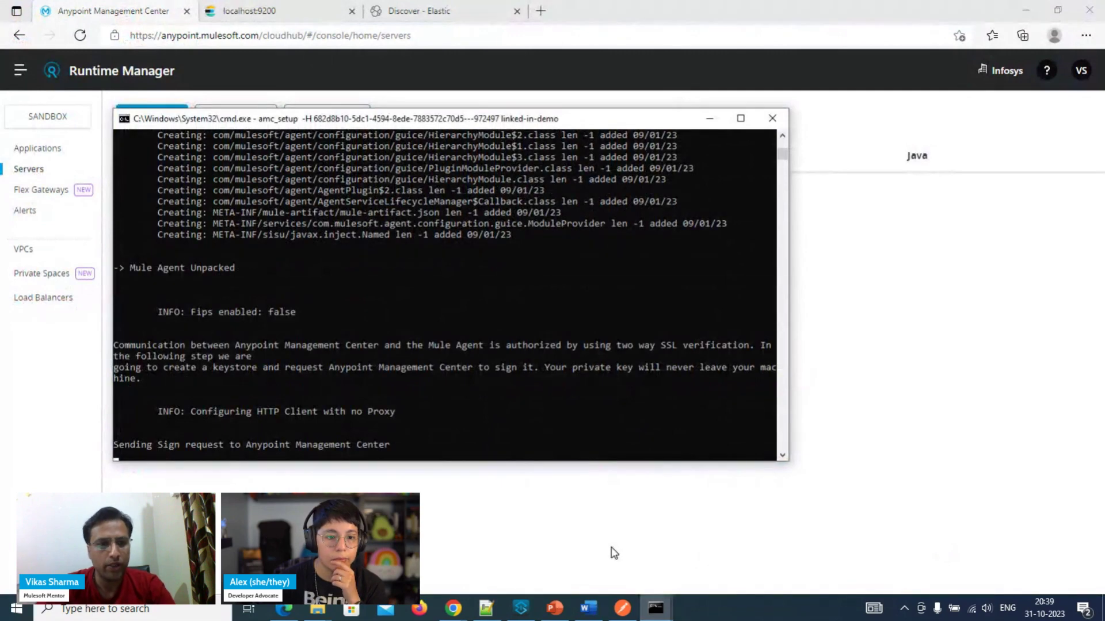
# Step: Refresh Servers to see linked-in-demo as Created, then go up to mule-enterprise-standalone-4.5.0
pyautogui.click(449, 518)
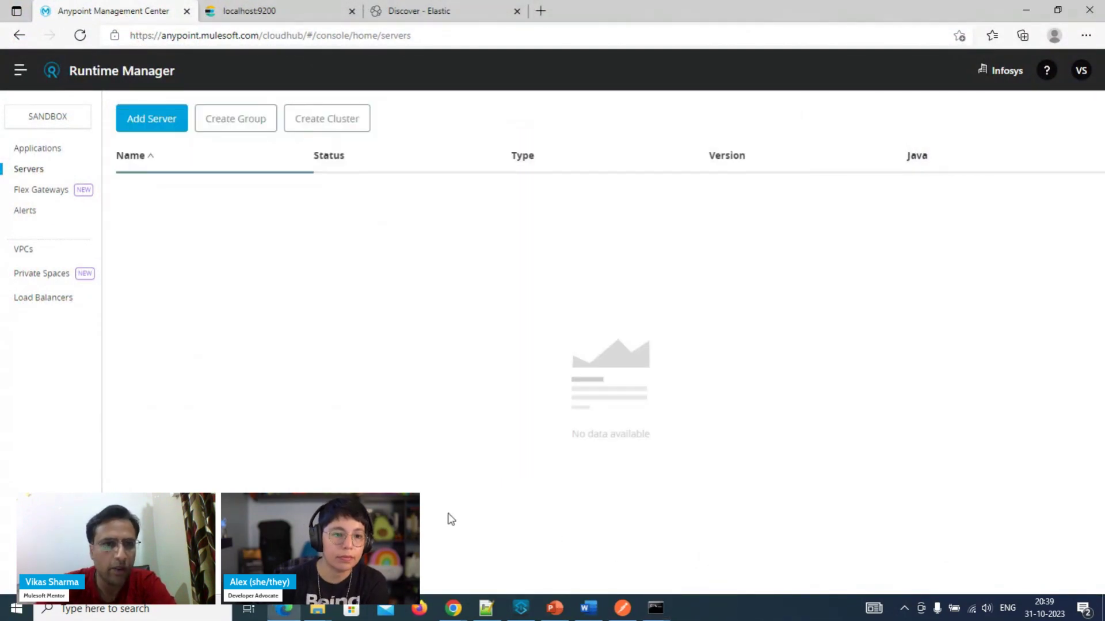
pyautogui.click(29, 169)
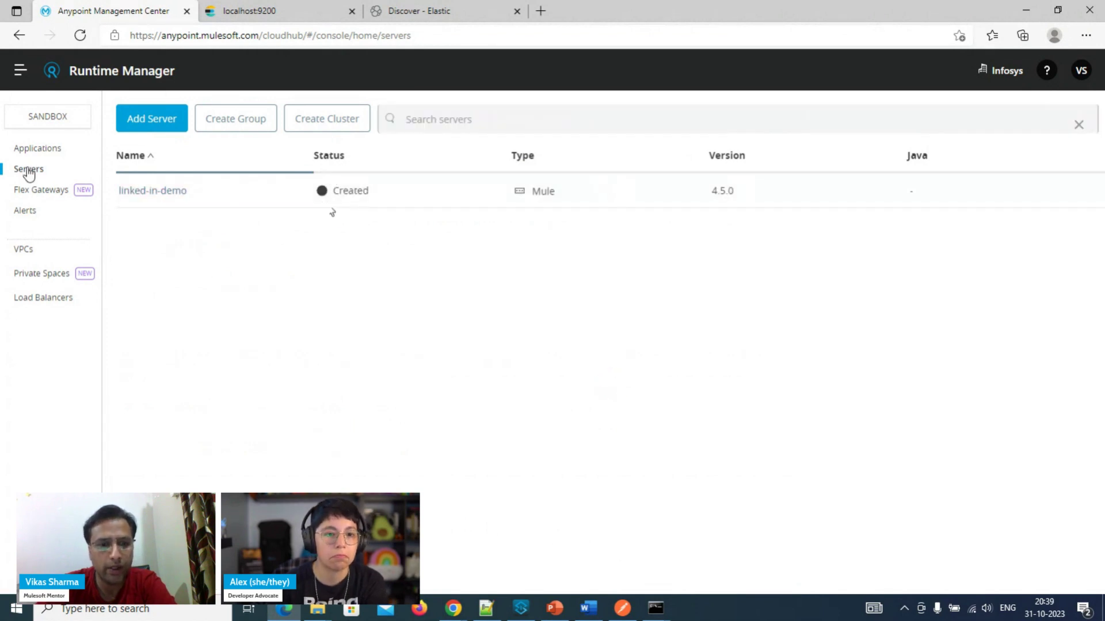
pyautogui.click(318, 610)
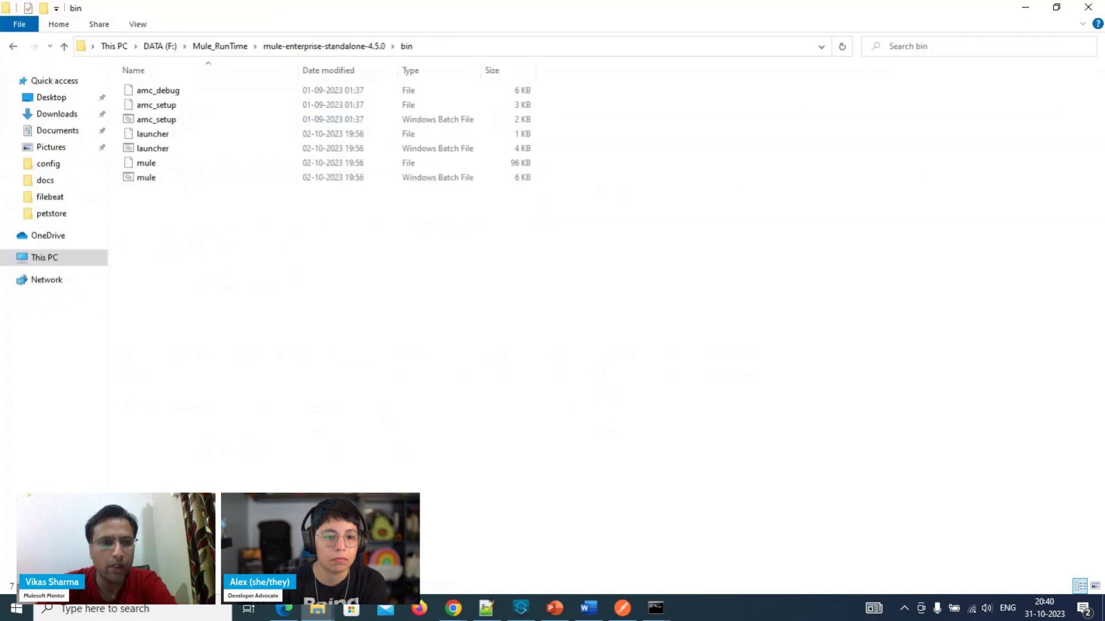
pyautogui.click(325, 47)
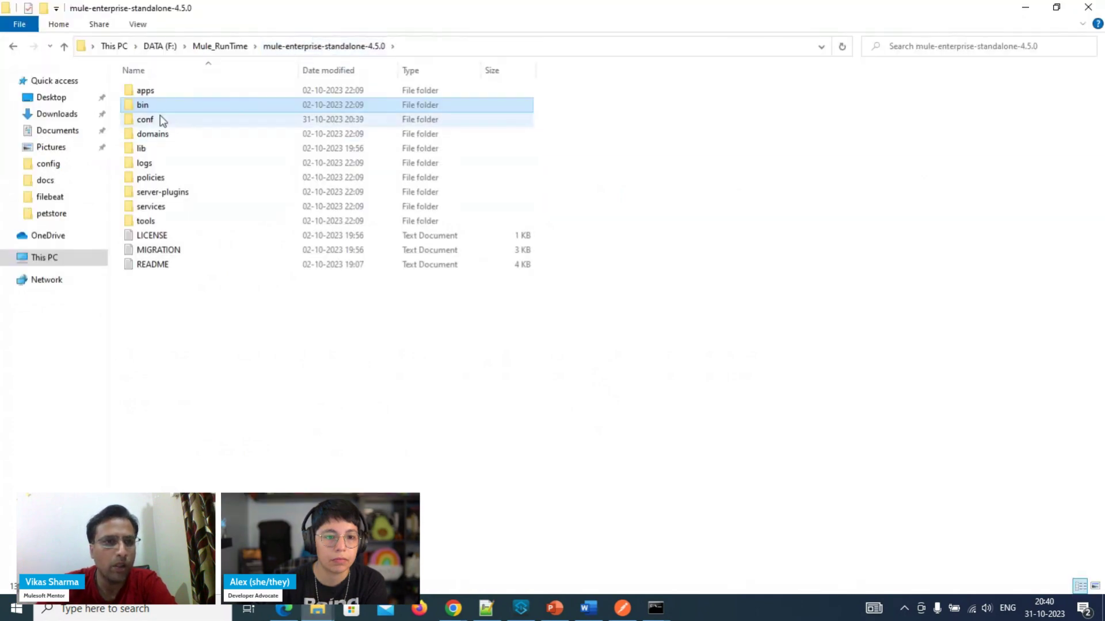
# Step: Open a Command Prompt in the Mule bin folder using cmd in the address bar
pyautogui.doubleClick(154, 105)
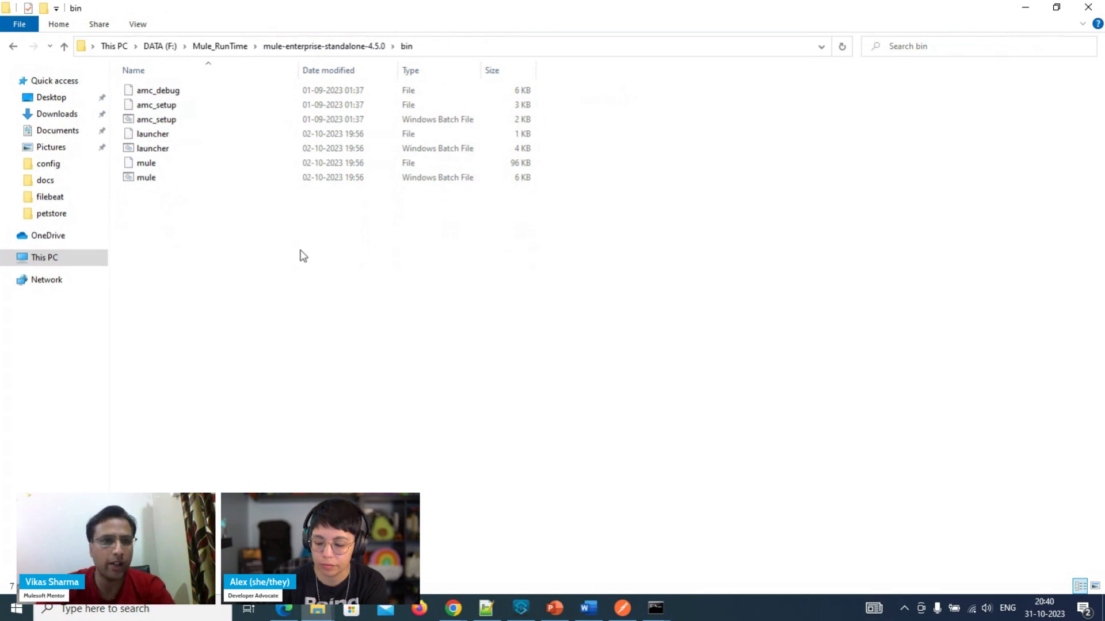
pyautogui.click(430, 45)
pyautogui.write('cmd')
pyautogui.press('Return')
# Step: Run mule, which fails with 'The system cannot find the path specified.'
pyautogui.write('mule')
pyautogui.press('Return')
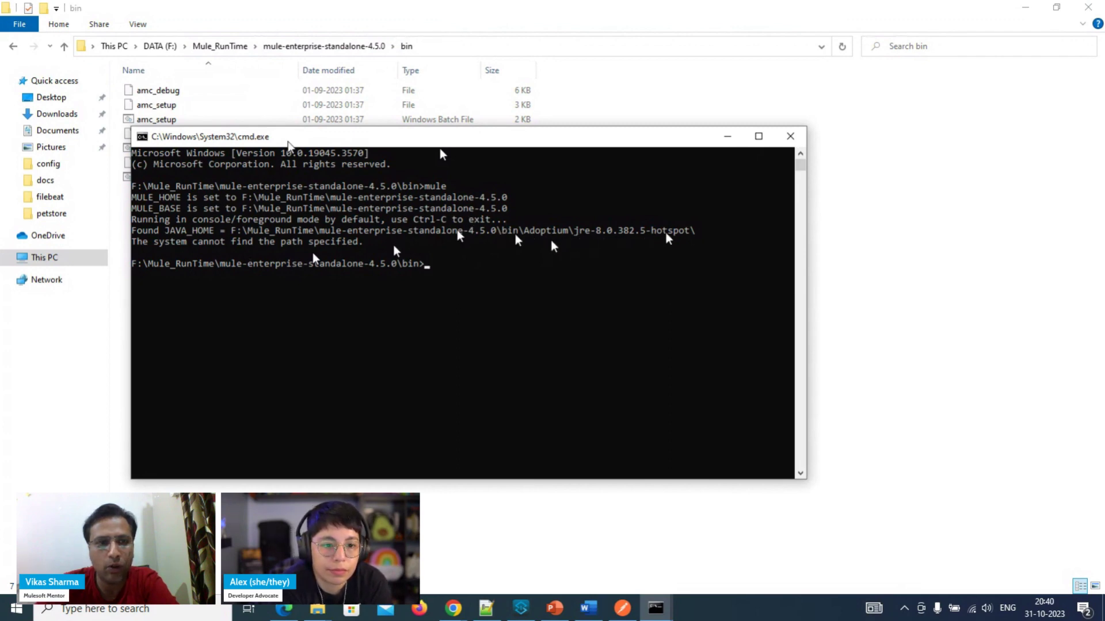
pyautogui.click(877, 232)
# Step: Select the jre-8.0.382.5-hotspot folder in C:\Program Files\Eclipse Adoptium
pyautogui.press('super+e')
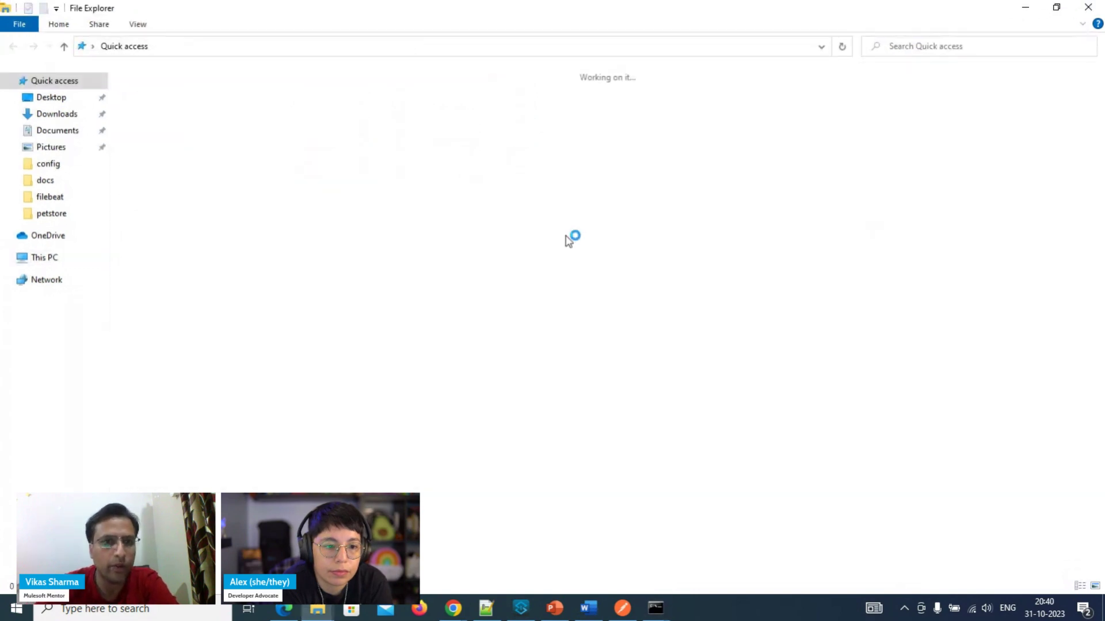
pyautogui.click(60, 264)
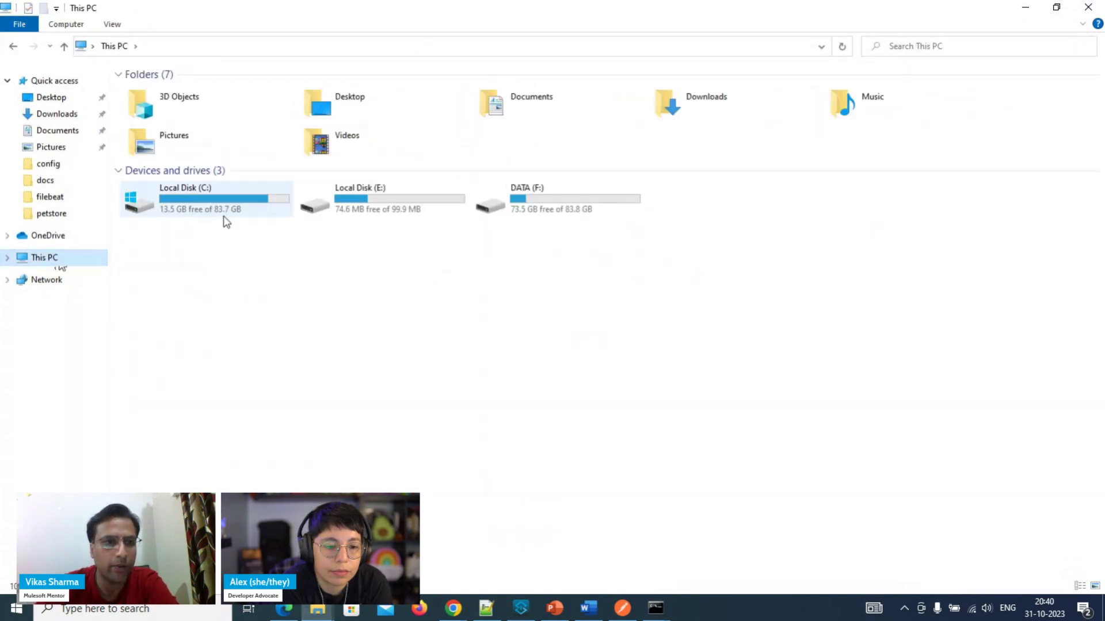
pyautogui.doubleClick(215, 209)
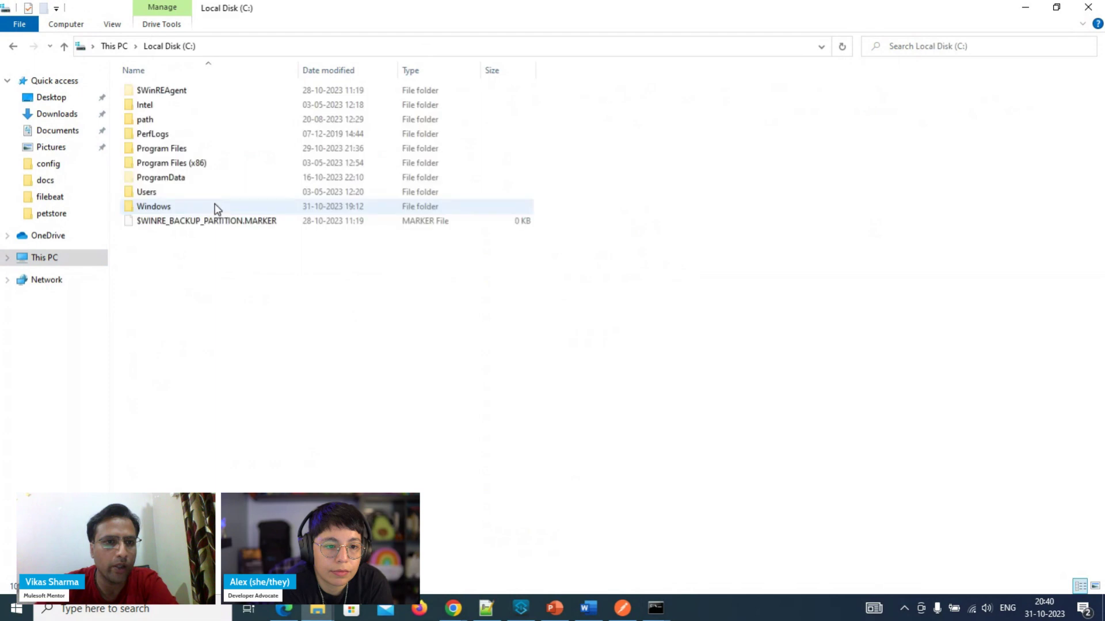
pyautogui.doubleClick(159, 151)
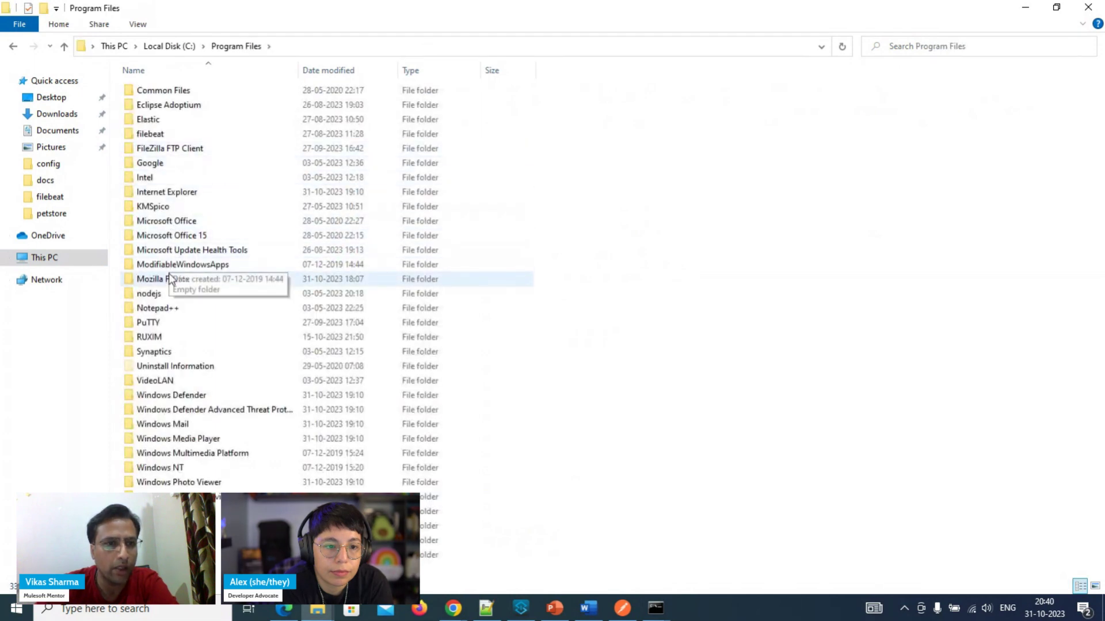
pyautogui.doubleClick(160, 109)
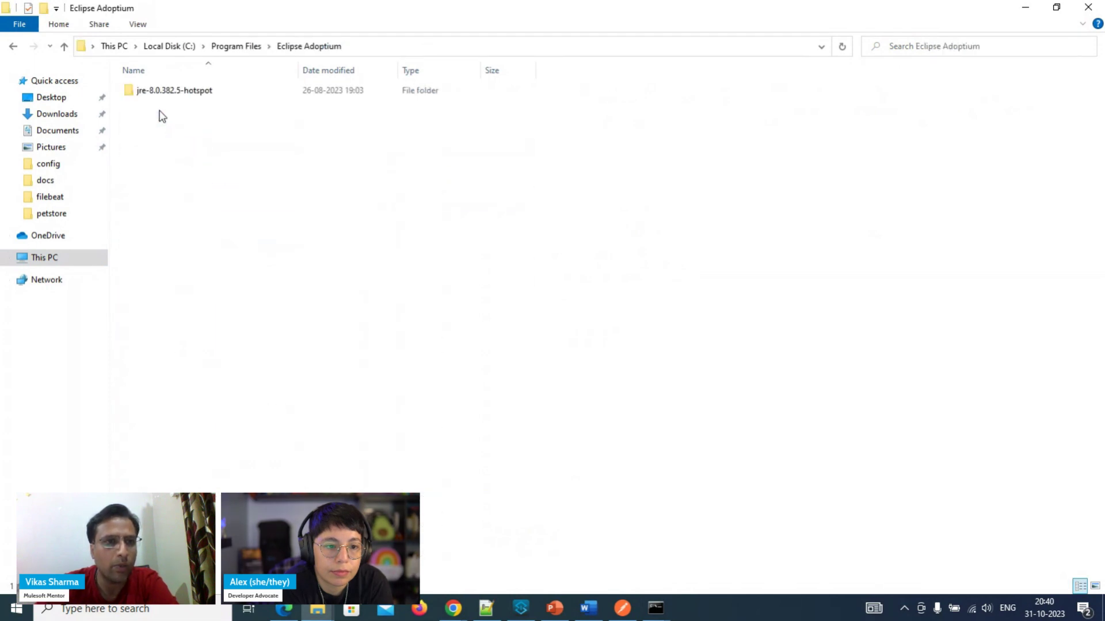
pyautogui.click(161, 96)
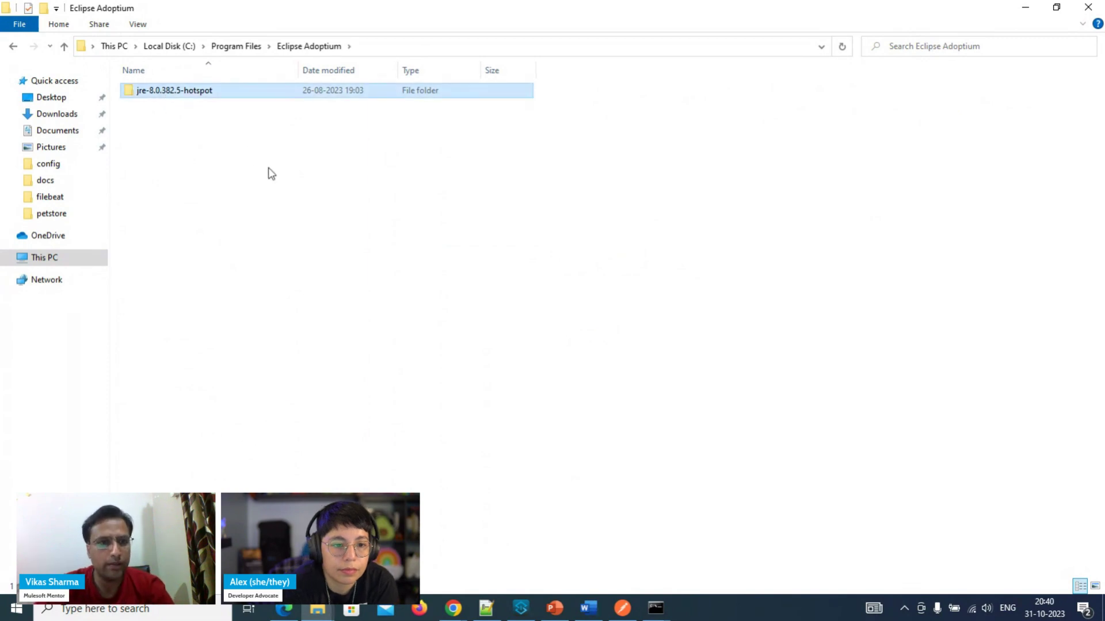
# Step: Recheck the mule error in the console and return to the bin folder window
pyautogui.hotkey('alt', 'Tab')
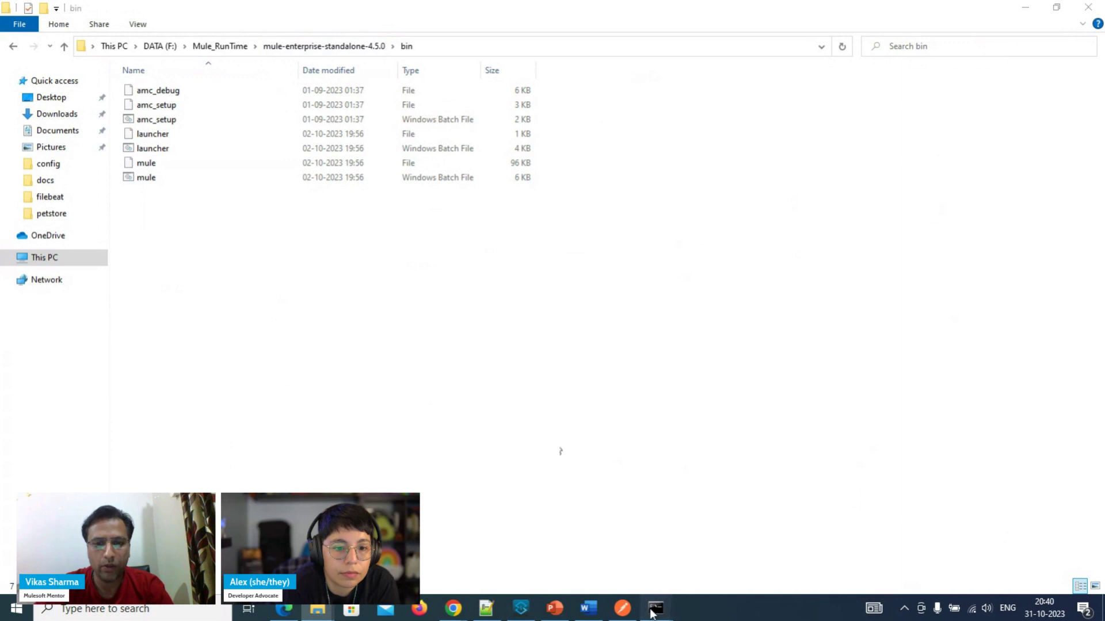
pyautogui.moveTo(655, 608)
pyautogui.click(921, 553)
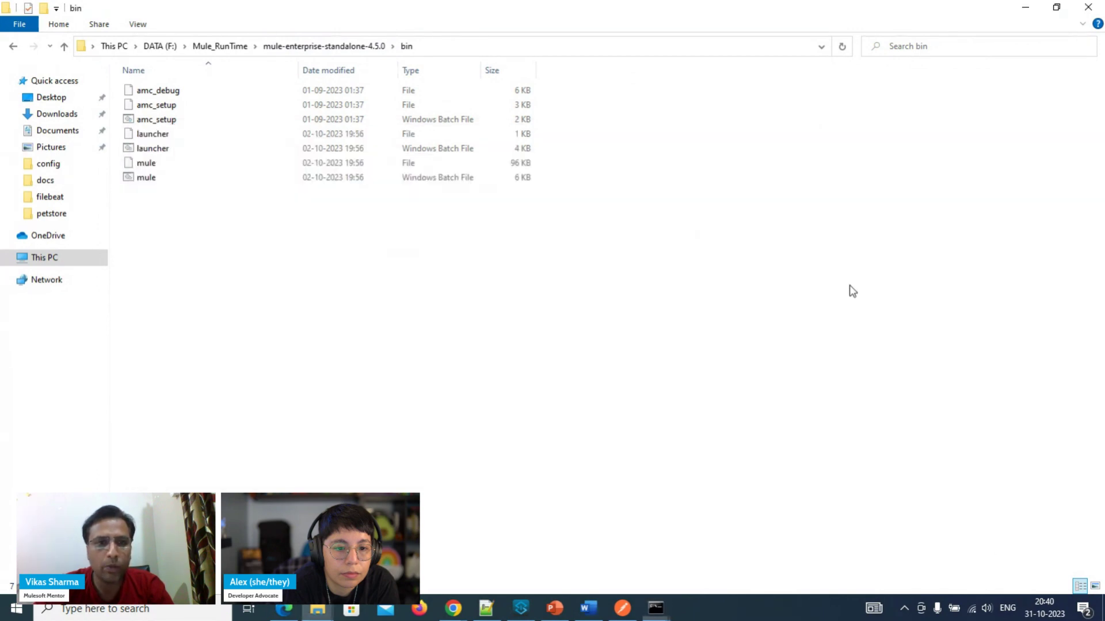
pyautogui.click(850, 288)
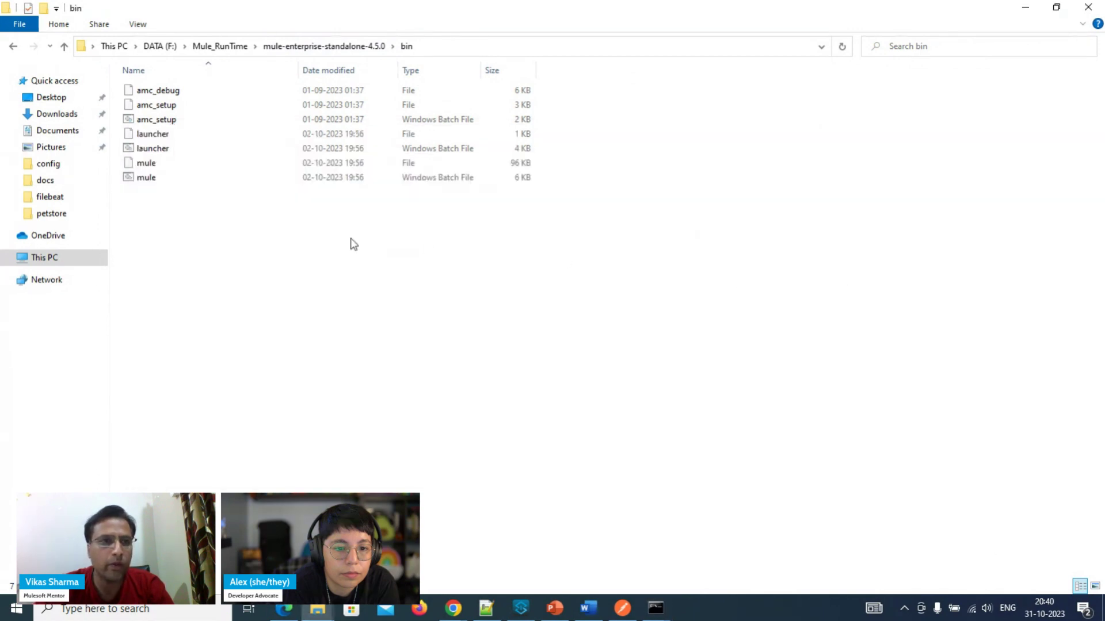
# Step: Create a new folder named Adoptium inside the Mule bin folder
pyautogui.rightClick(214, 220)
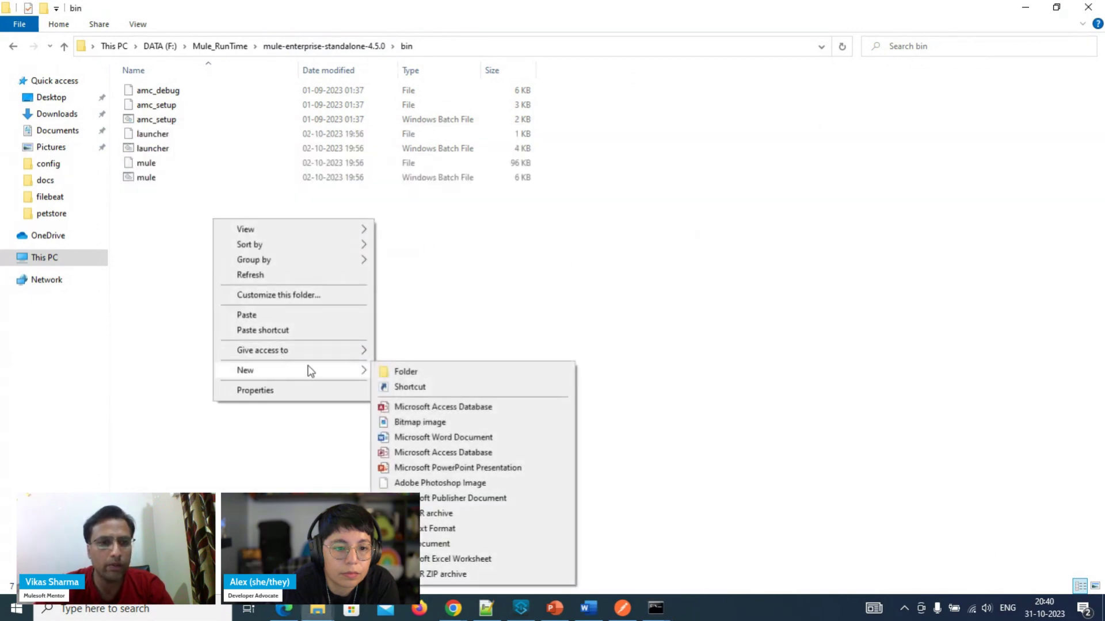
pyautogui.click(401, 367)
pyautogui.rightClick(243, 275)
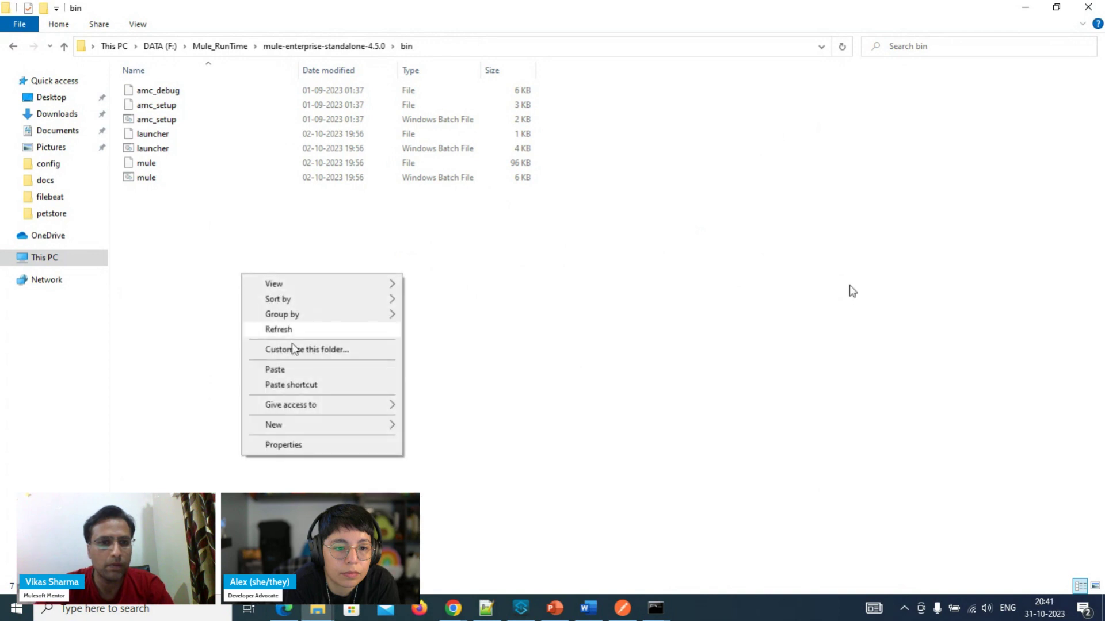
pyautogui.moveTo(330, 435)
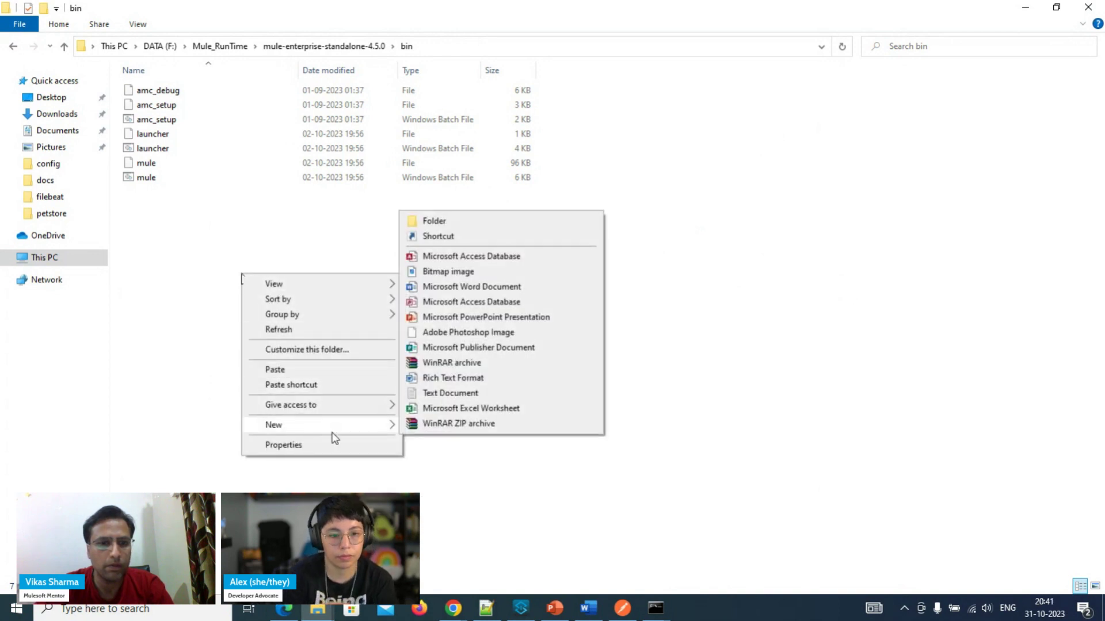
pyautogui.click(423, 226)
pyautogui.write('Adop')
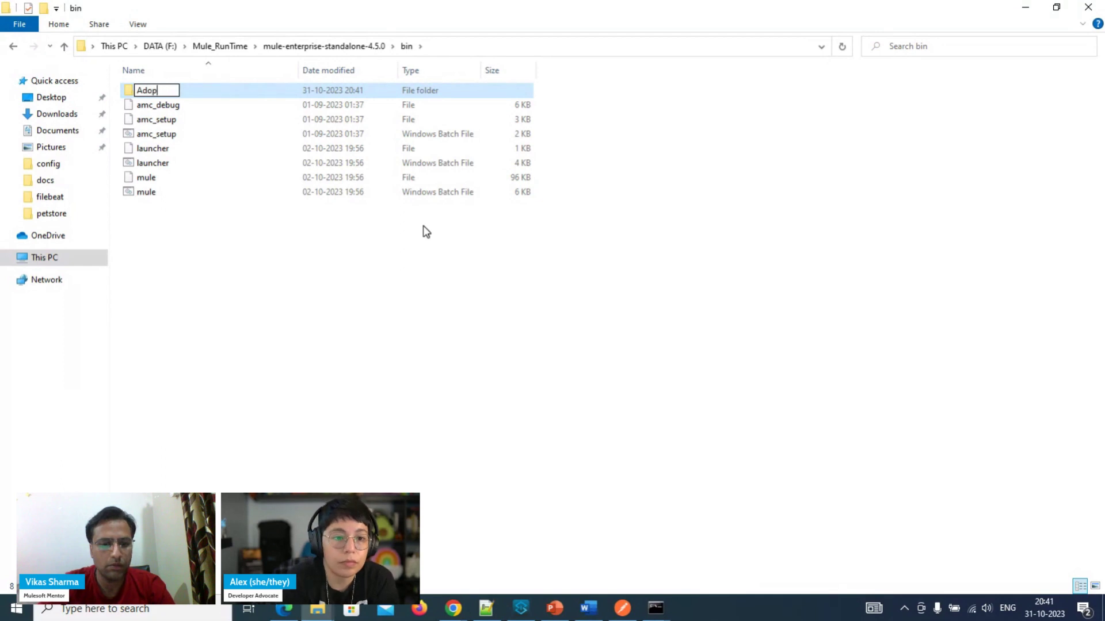
pyautogui.write('tium')
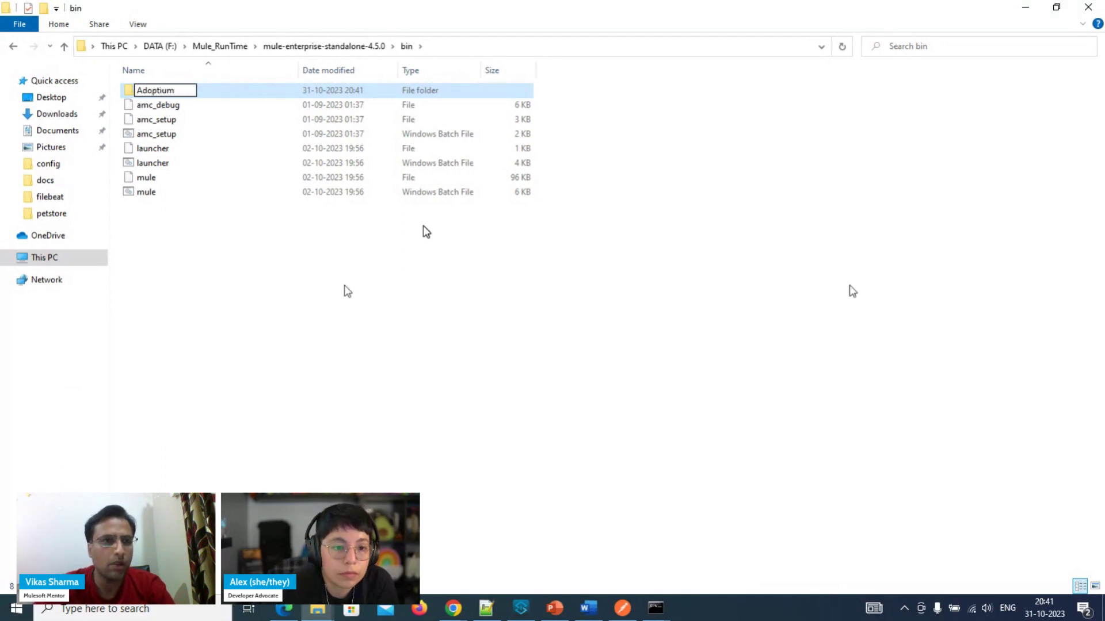
pyautogui.click(337, 303)
# Step: Paste the jre-8.0.382.5-hotspot folder into the Adoptium folder
pyautogui.doubleClick(224, 91)
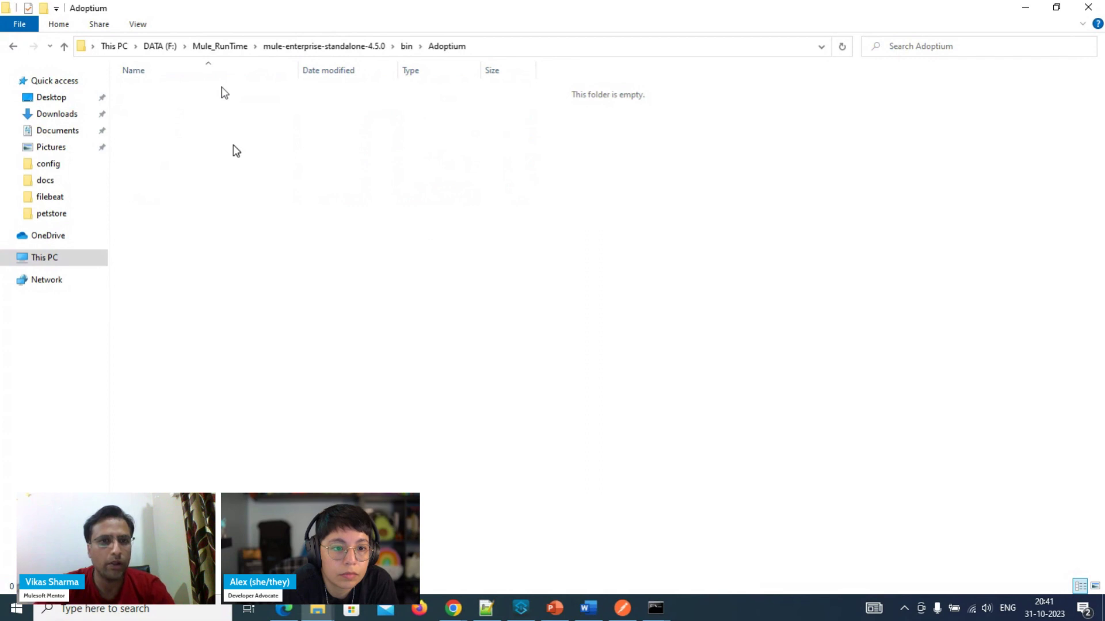
pyautogui.hotkey('ctrl', 'v')
pyautogui.moveTo(660, 615)
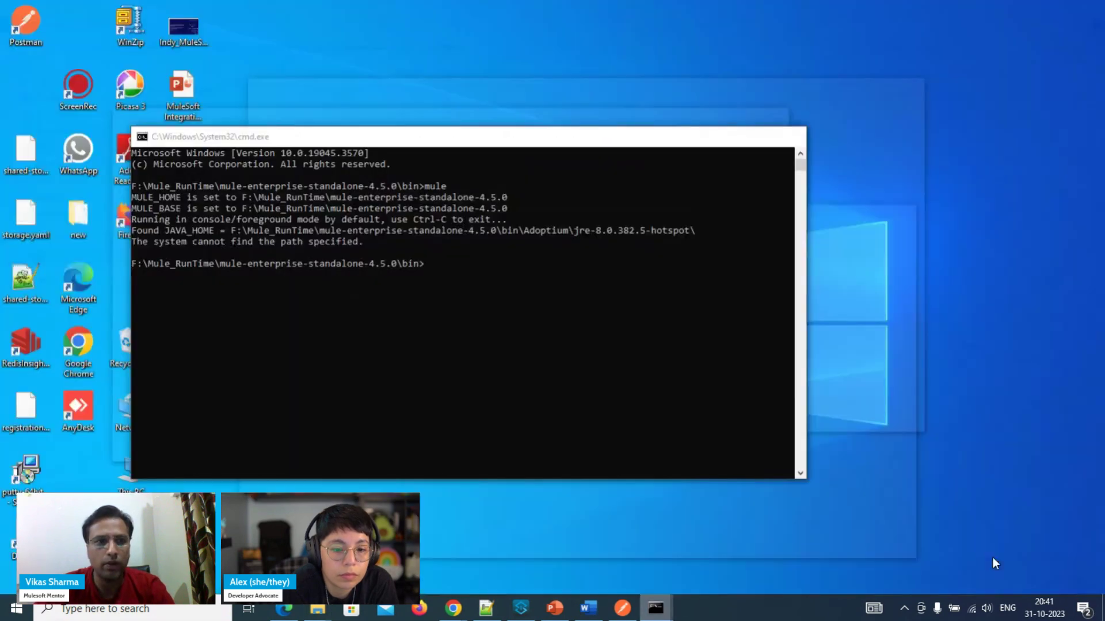
pyautogui.click(993, 558)
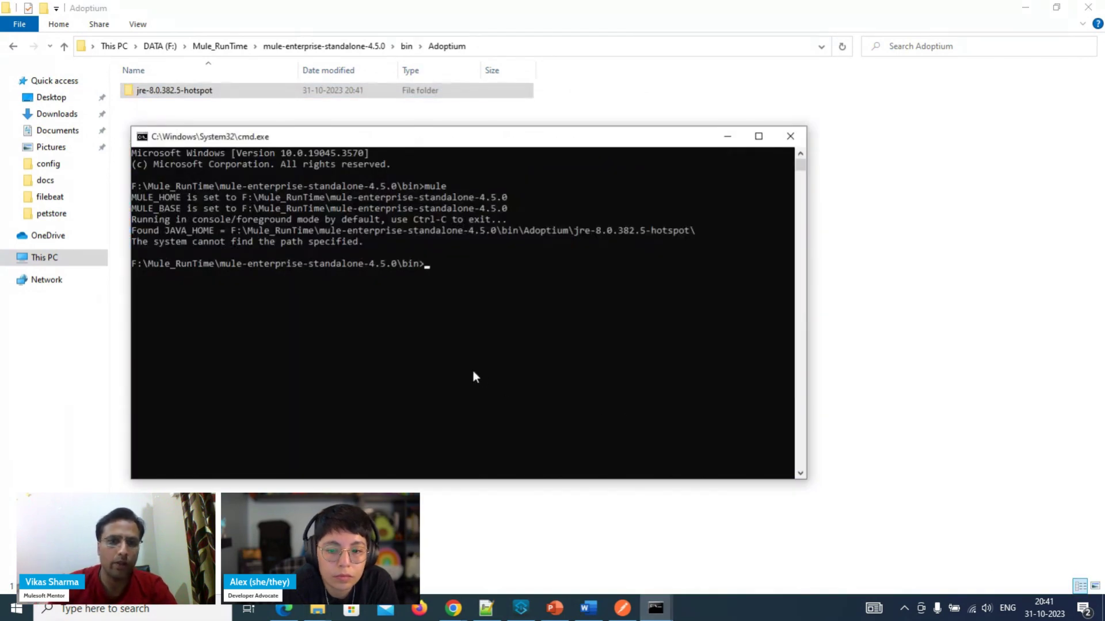
# Step: Rerun the mule command so the JVM launches and the Mule container starts, then return to Runtime Manager
pyautogui.press('Up')
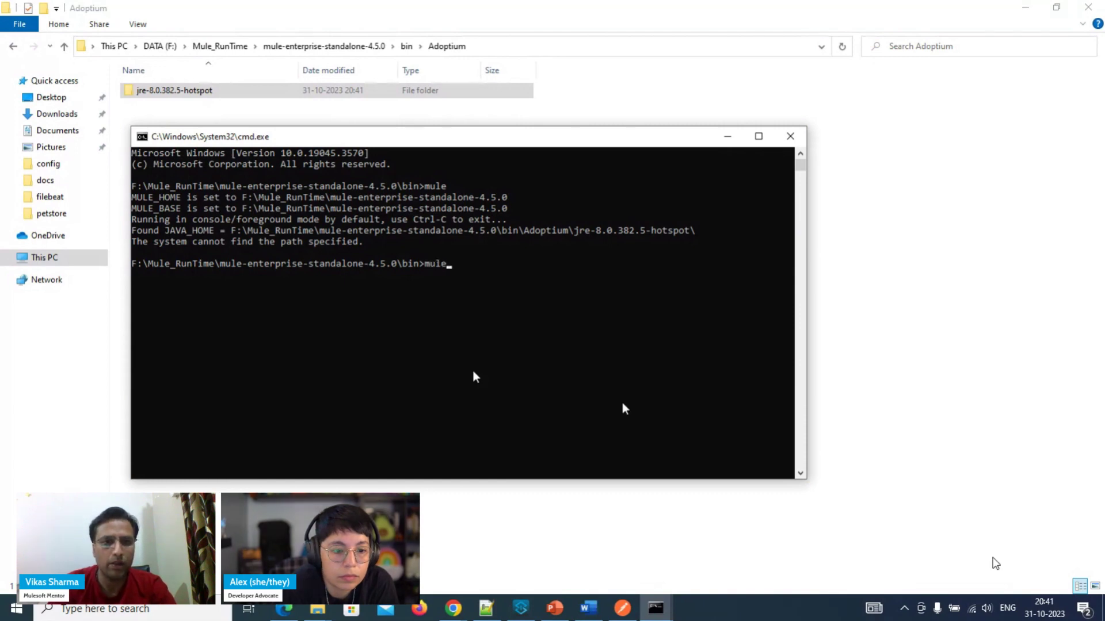
pyautogui.press('Return')
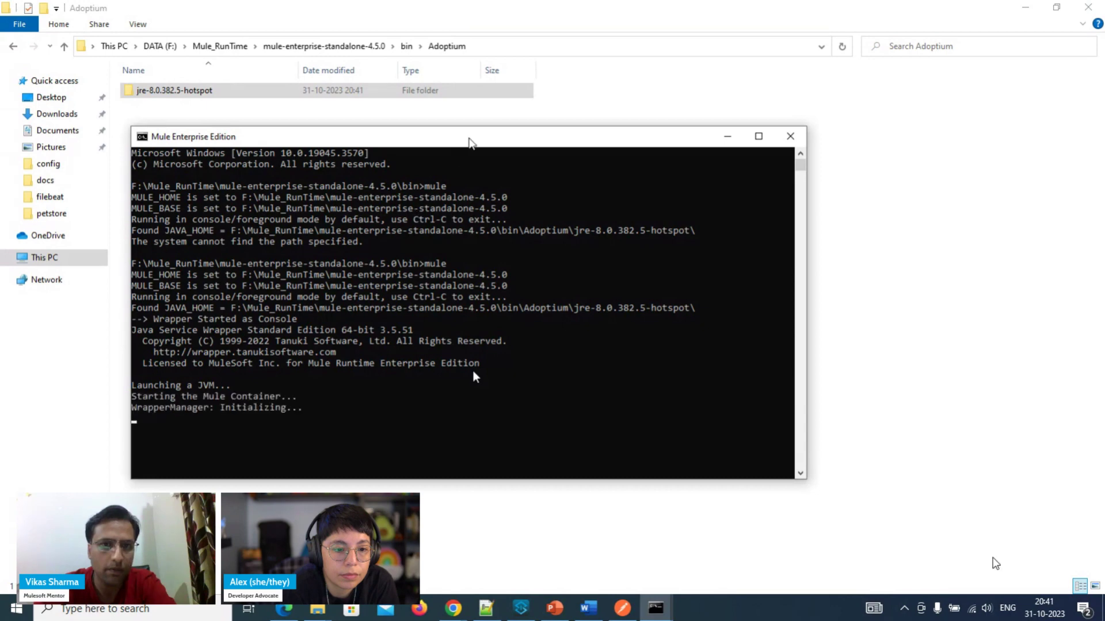
pyautogui.moveTo(480, 137); pyautogui.dragTo(494, 126)
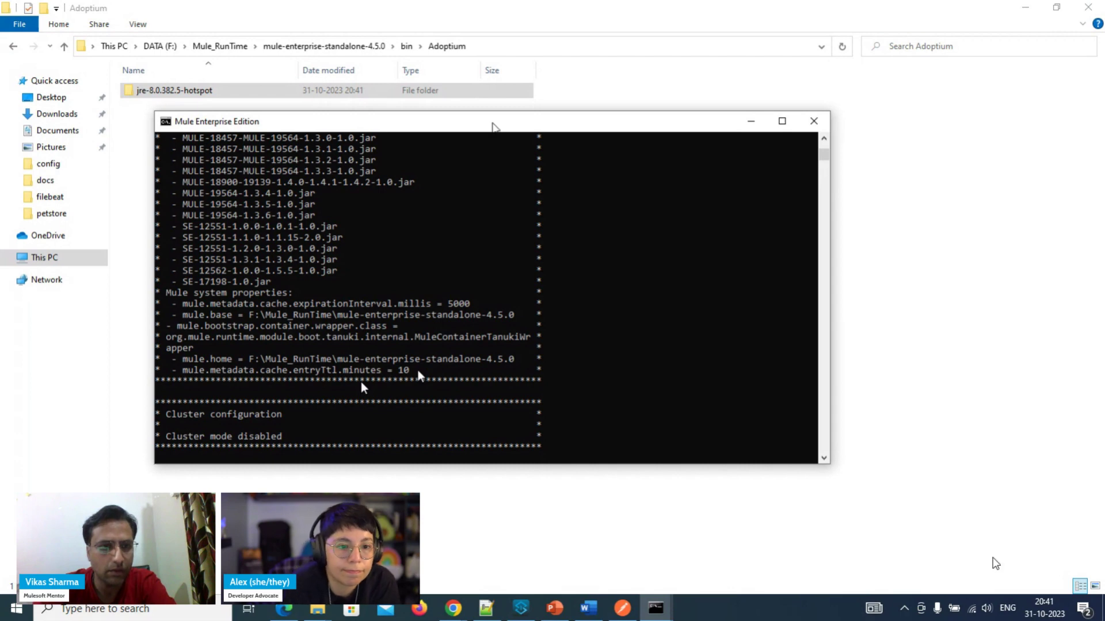
pyautogui.click(285, 614)
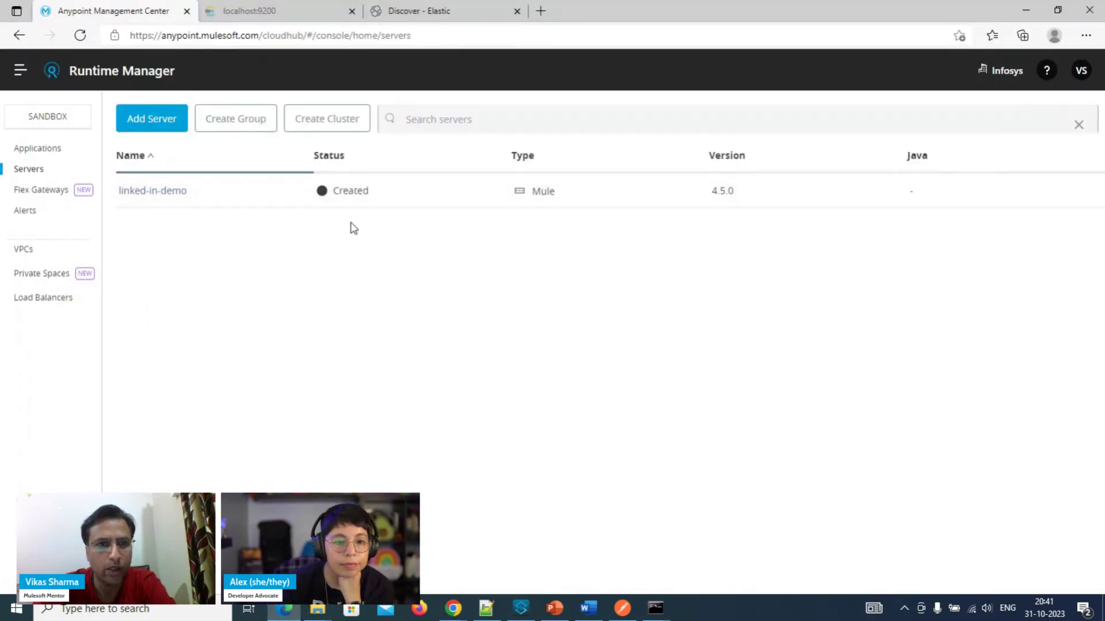
# Step: Check the Mule console startup log and confirm linked-in-demo shows Running (Gateway, 4.5.0, Java 1.8)
pyautogui.moveTo(656, 607)
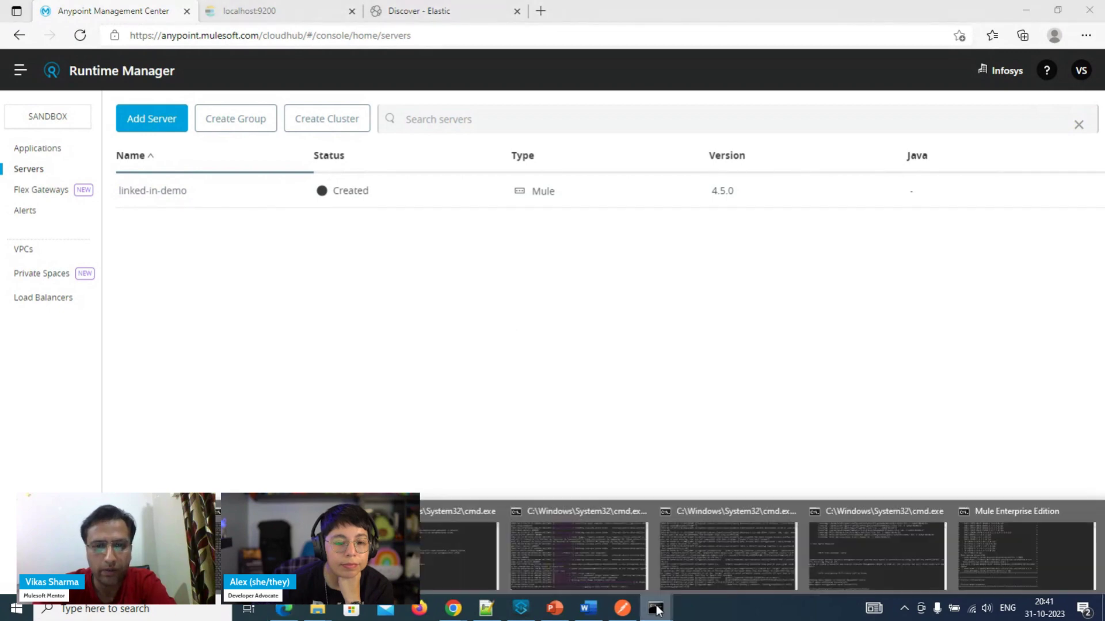
pyautogui.click(980, 530)
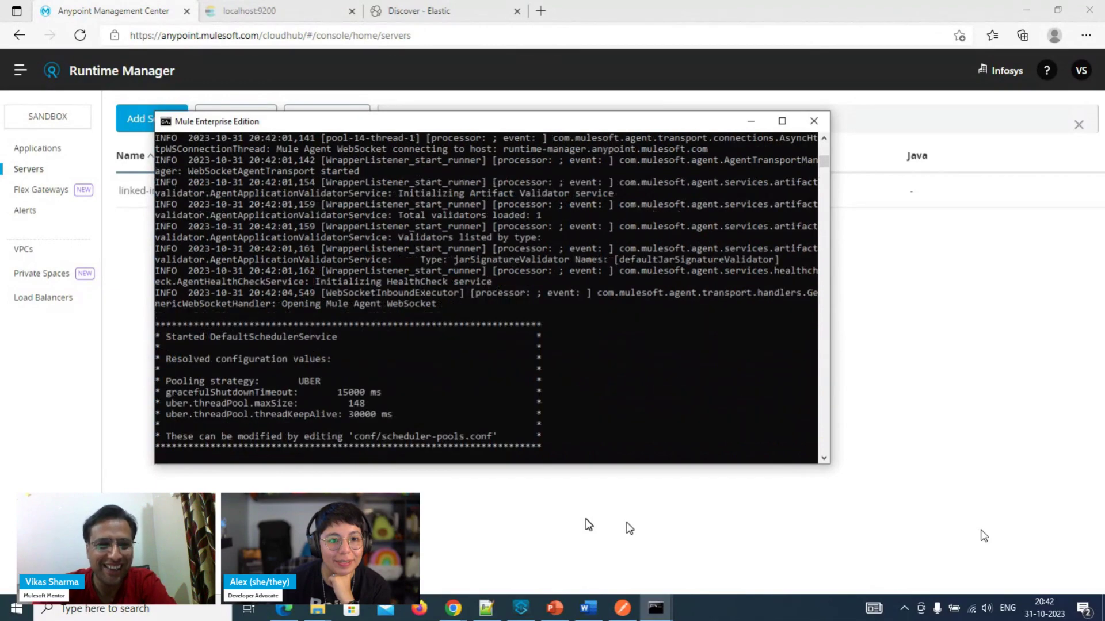
pyautogui.click(551, 520)
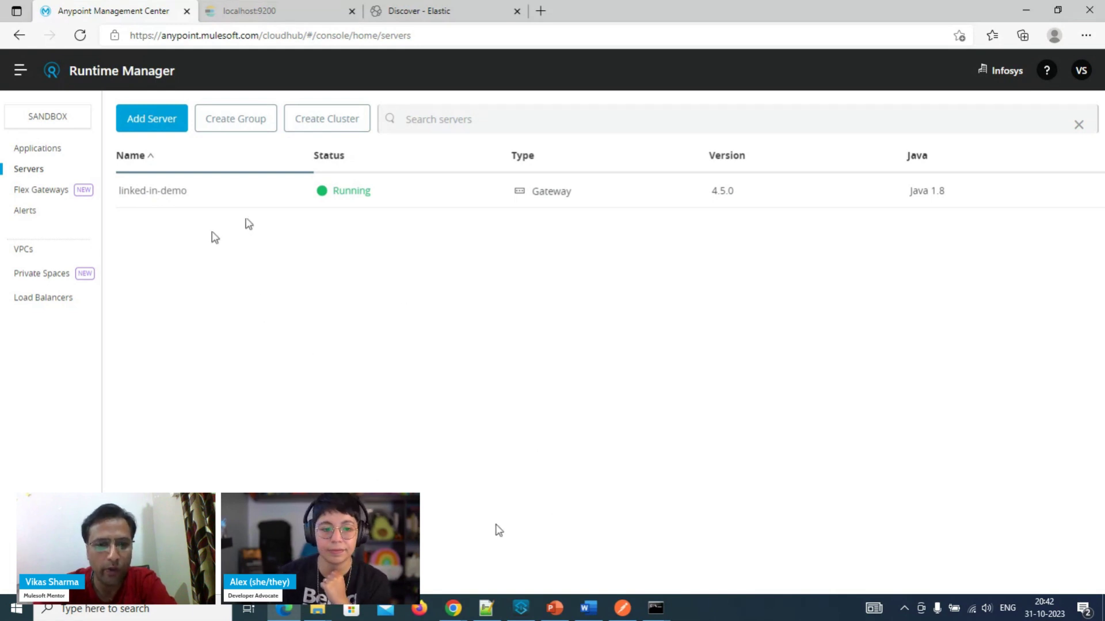
pyautogui.click(317, 609)
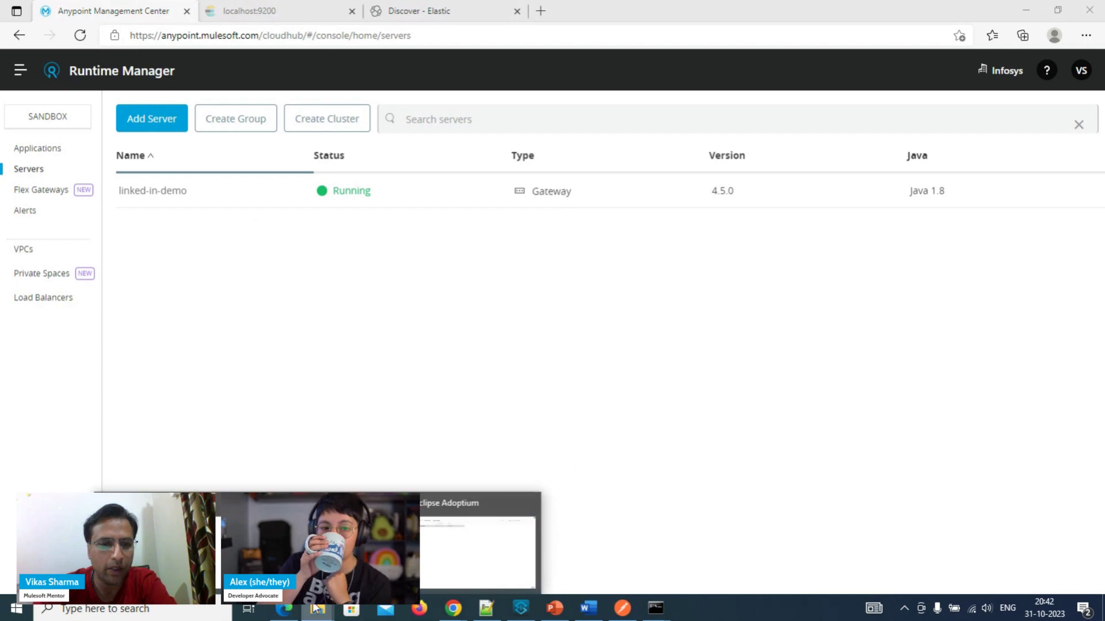
pyautogui.click(227, 535)
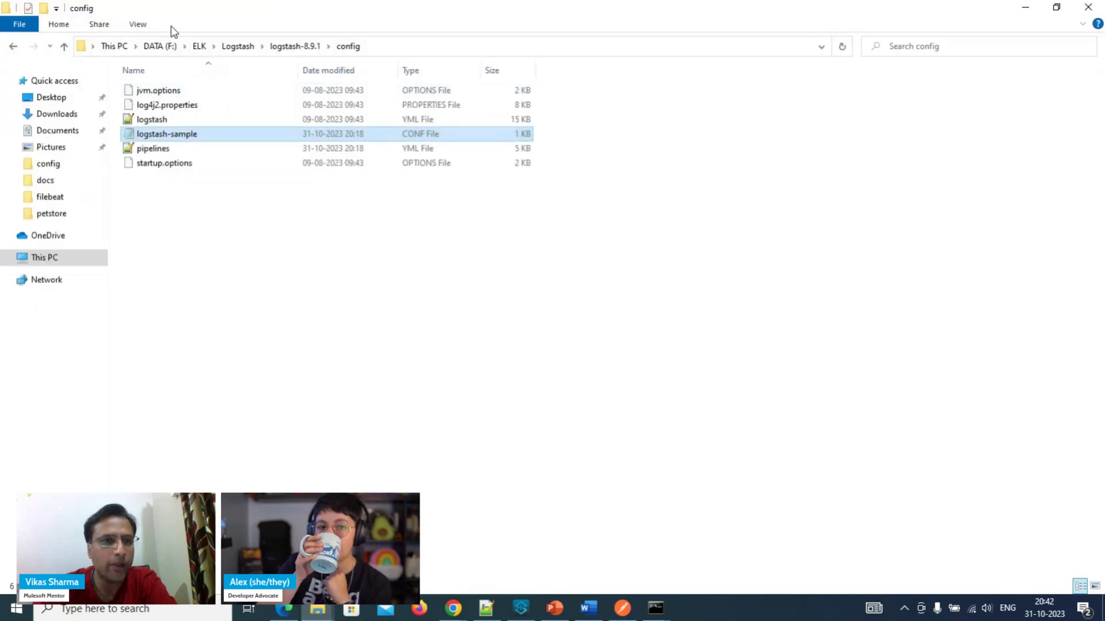
# Step: Open C:\Program Files\filebeat\filebeat.yml in Notepad++ from File Explorer
pyautogui.click(168, 46)
pyautogui.click(120, 46)
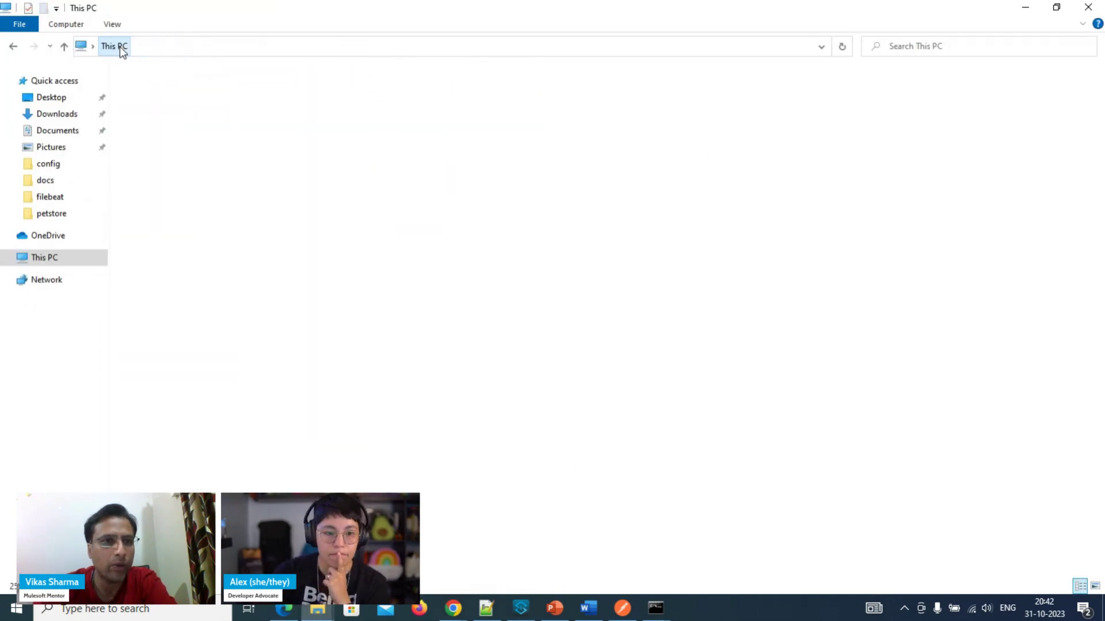
pyautogui.doubleClick(199, 202)
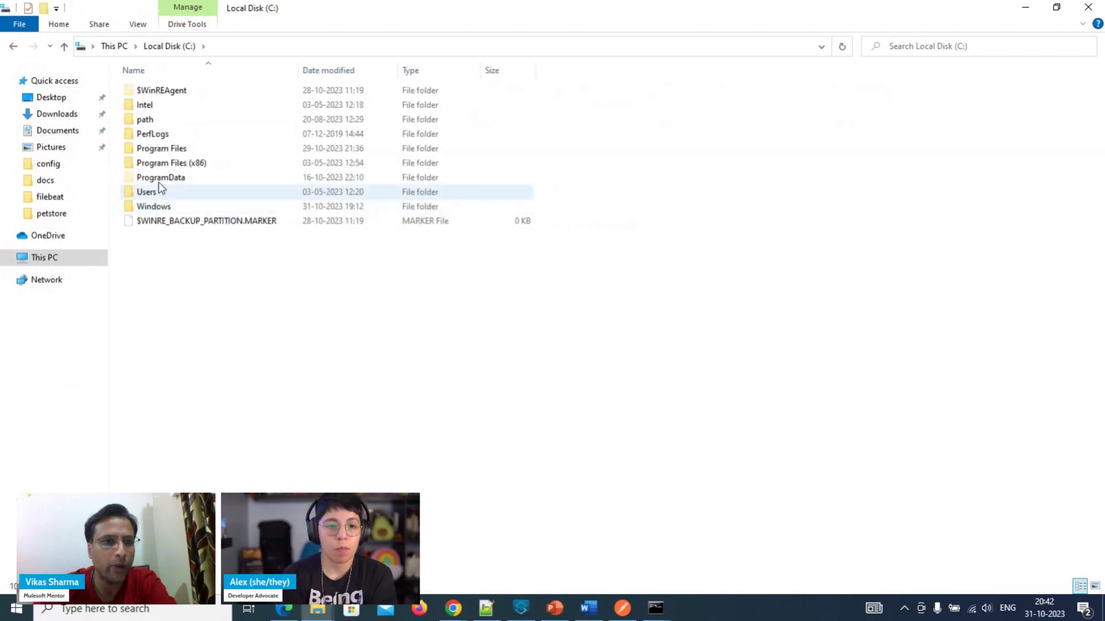
pyautogui.doubleClick(173, 153)
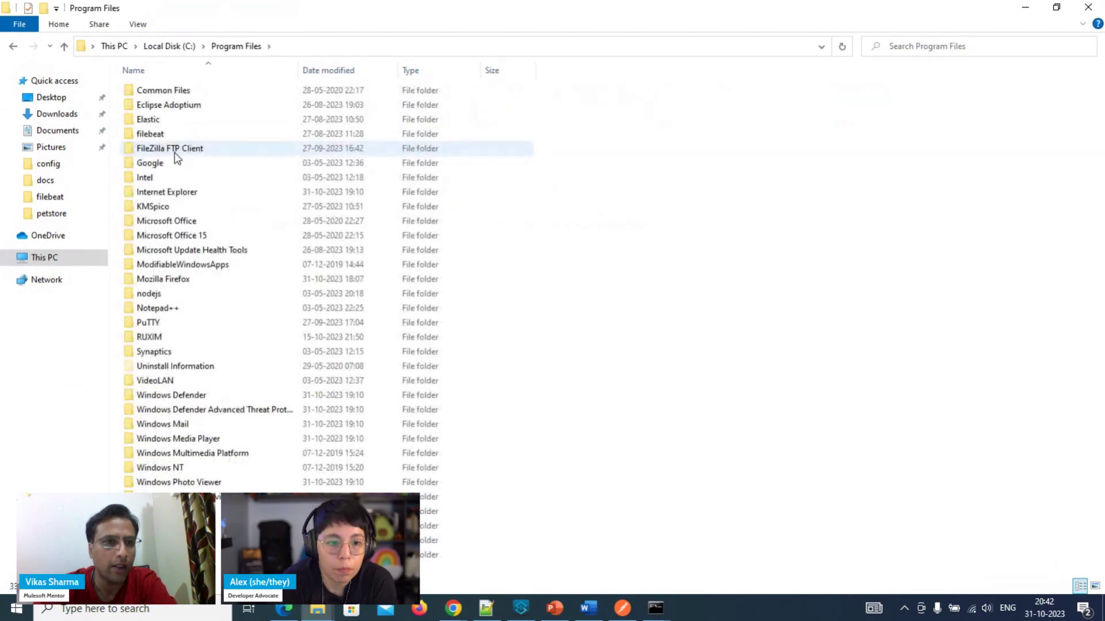
pyautogui.doubleClick(185, 135)
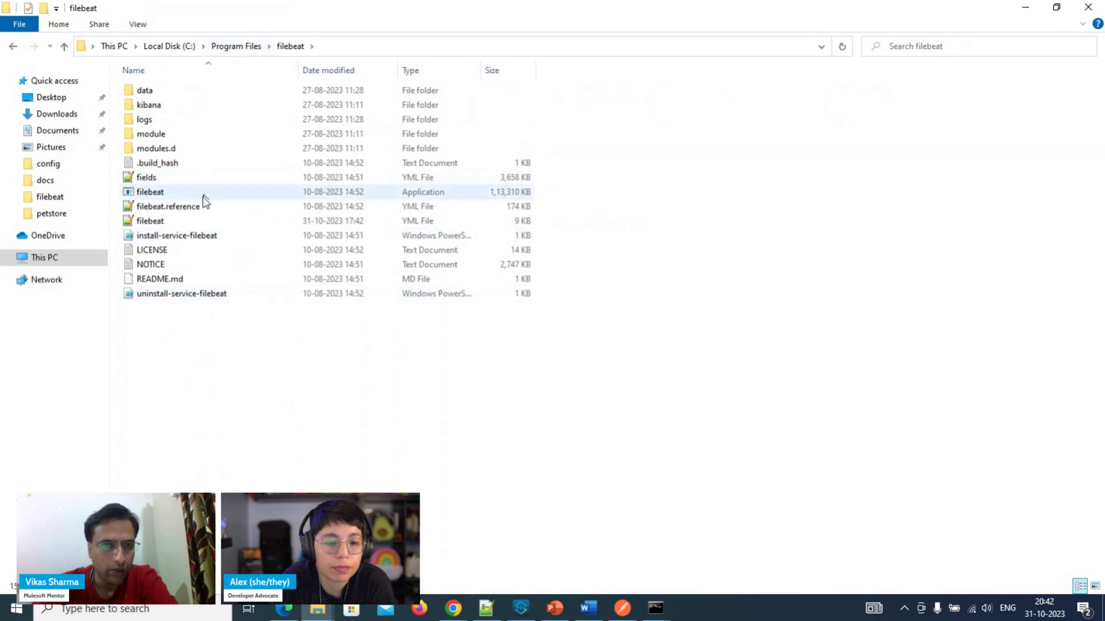
pyautogui.doubleClick(206, 222)
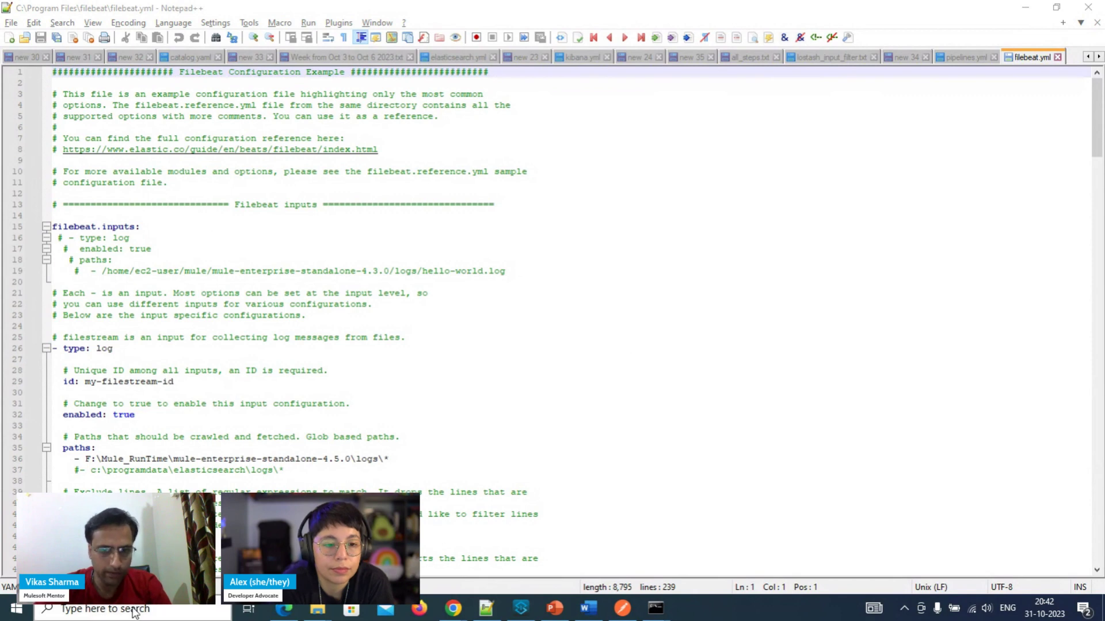
# Step: Confirm in the Services console that the filebeat service is running
pyautogui.click(155, 609)
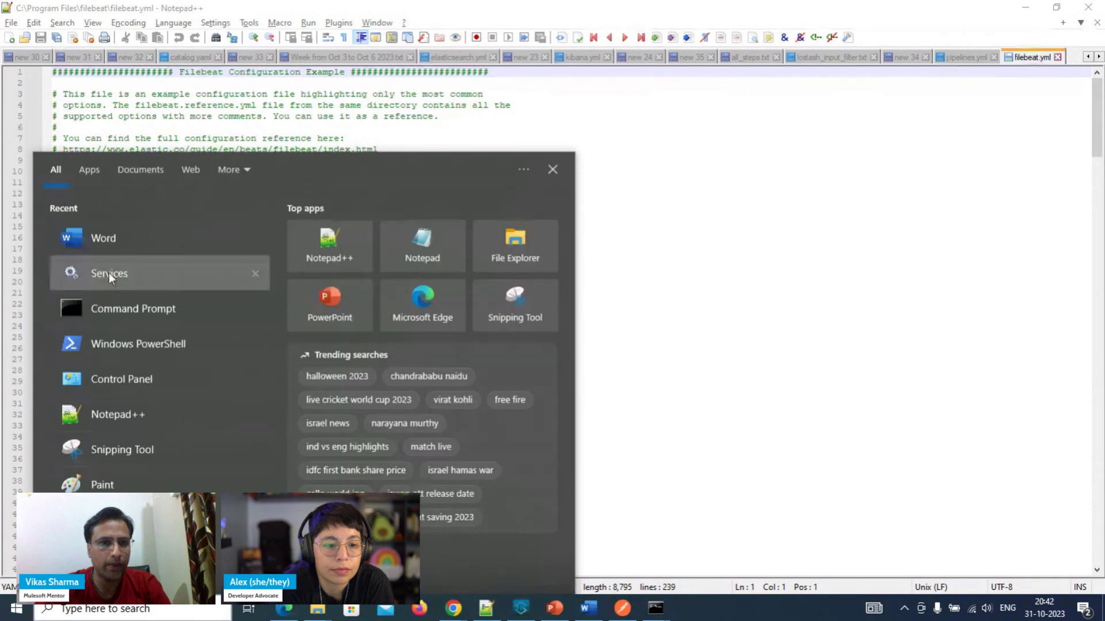
pyautogui.click(109, 273)
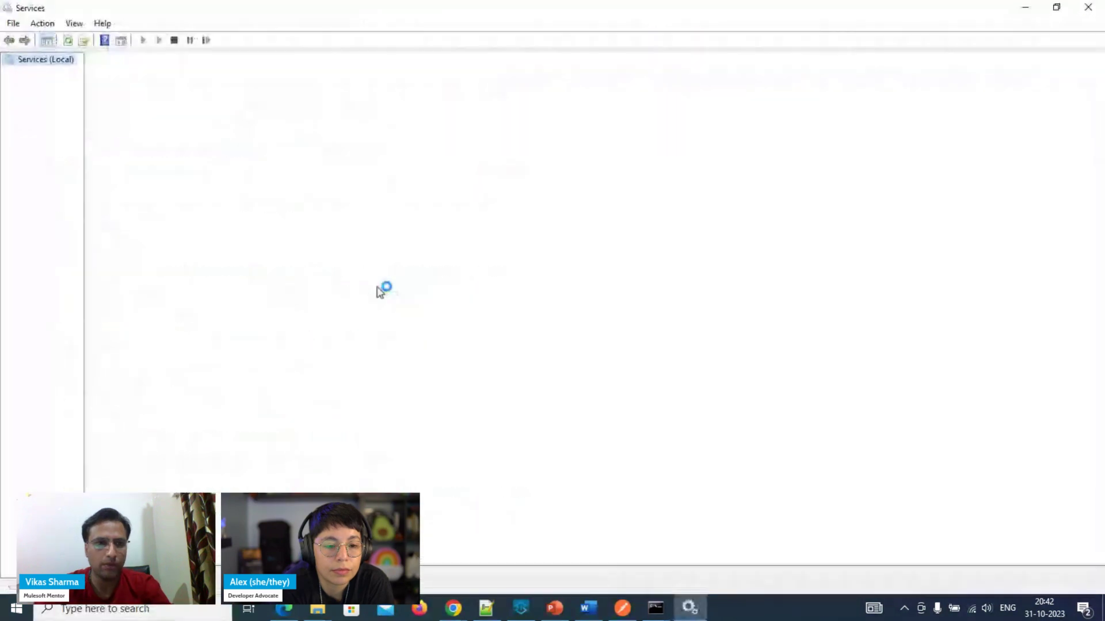
pyautogui.click(324, 264)
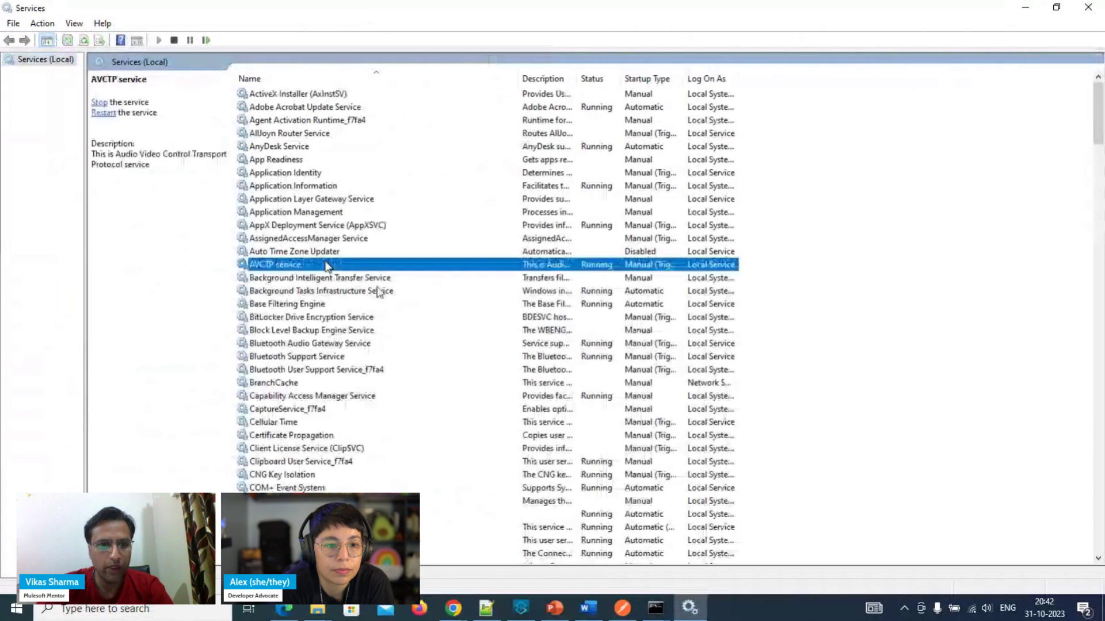
pyautogui.write('fi')
pyautogui.click(303, 124)
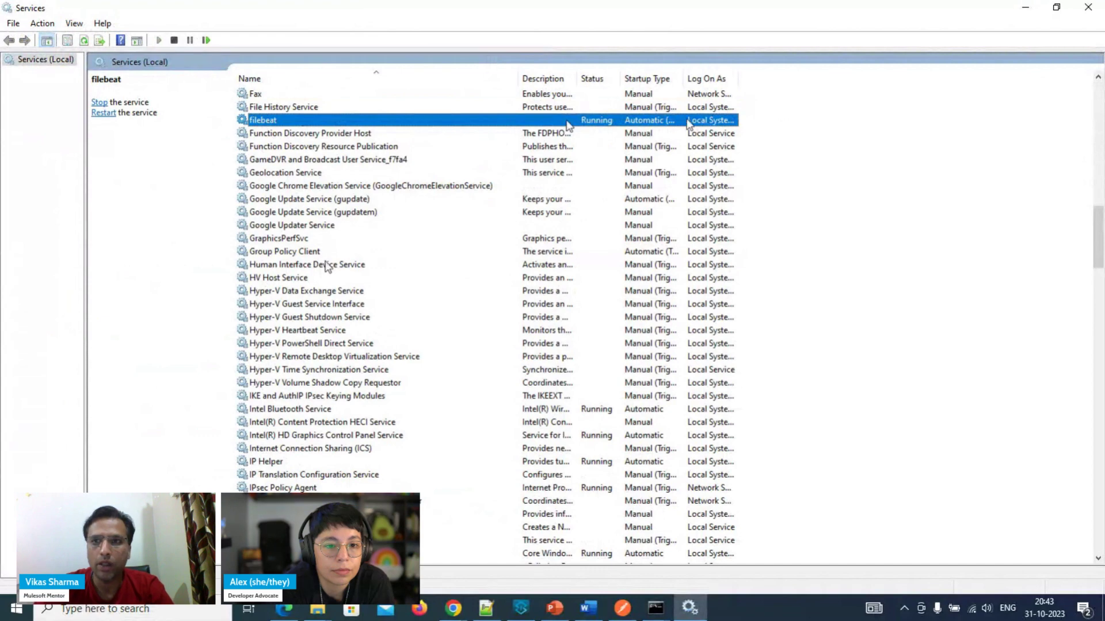
pyautogui.click(1031, 8)
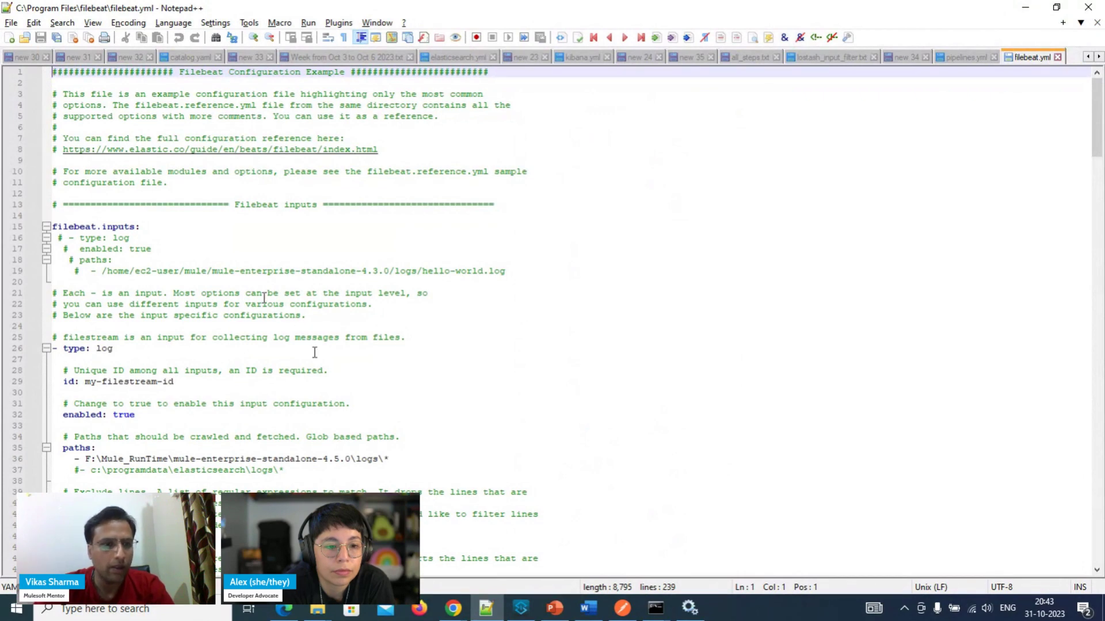
# Step: Review the filebeat.yml paths entry pointing at the Mule standalone 4.5.0 logs folder
pyautogui.hotkey('alt', 'Tab')
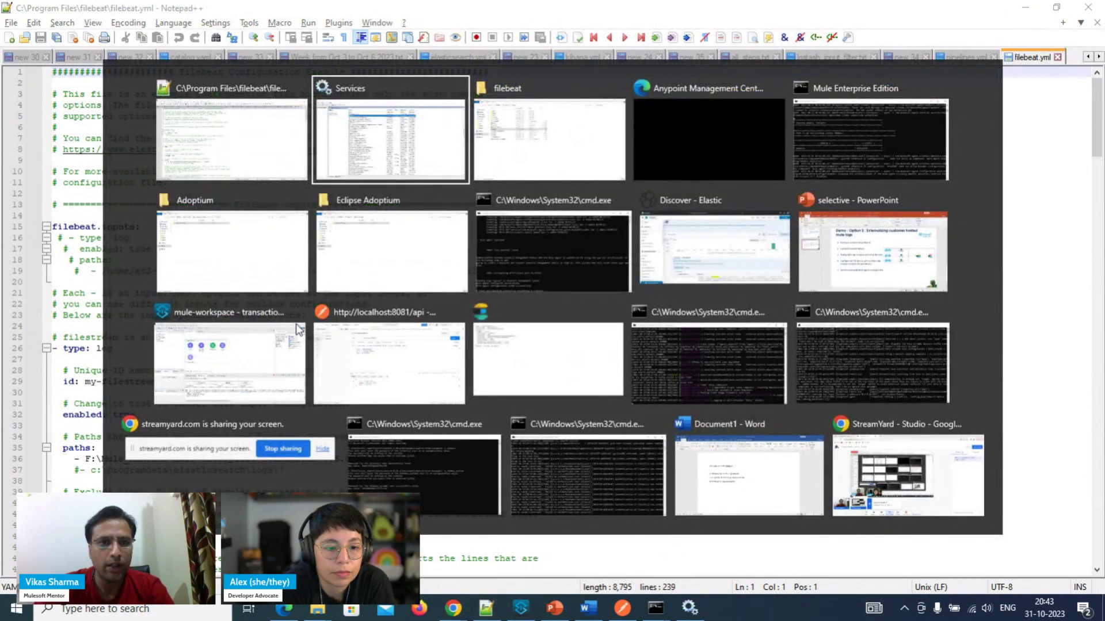
pyautogui.hotkey('alt', 'Tab')
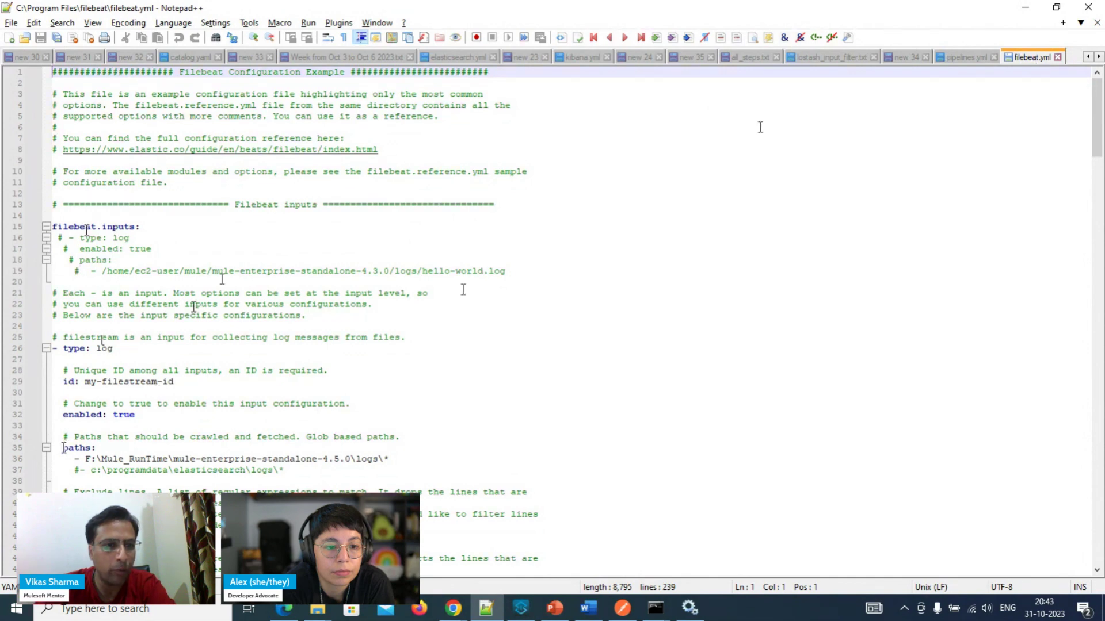
pyautogui.moveTo(63, 448); pyautogui.dragTo(397, 459)
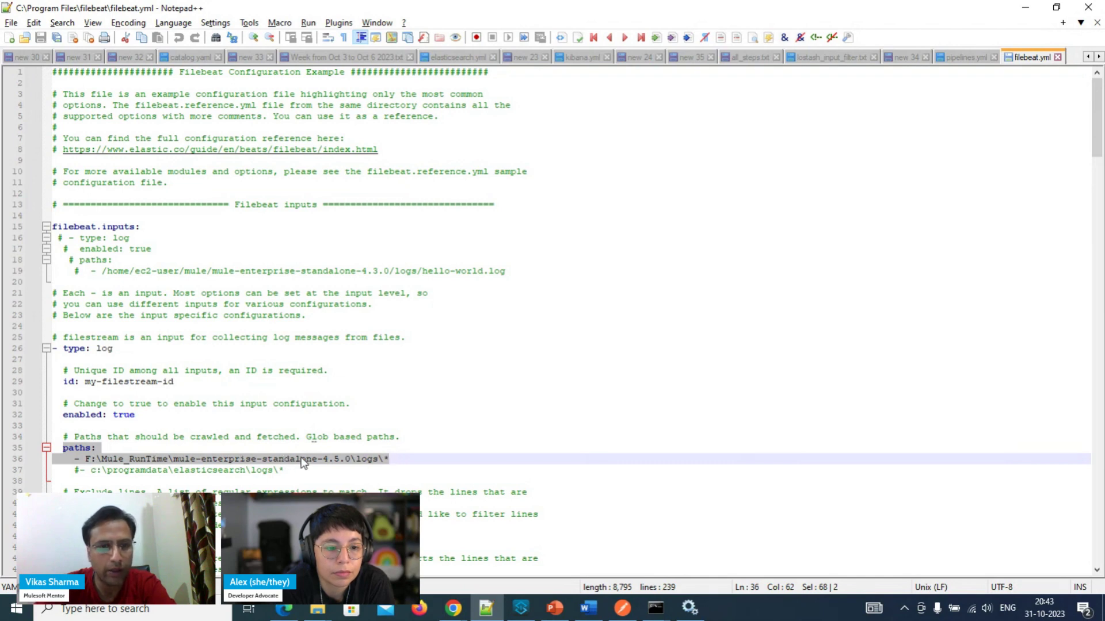
pyautogui.moveTo(1093, 97); pyautogui.dragTo(1099, 128)
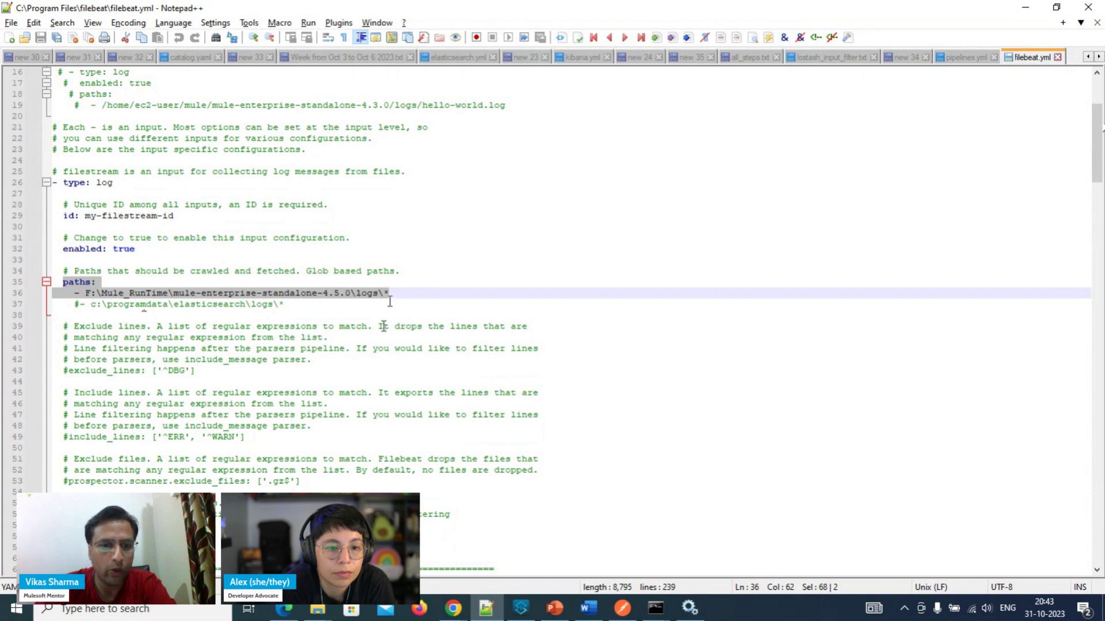
pyautogui.moveTo(318, 608)
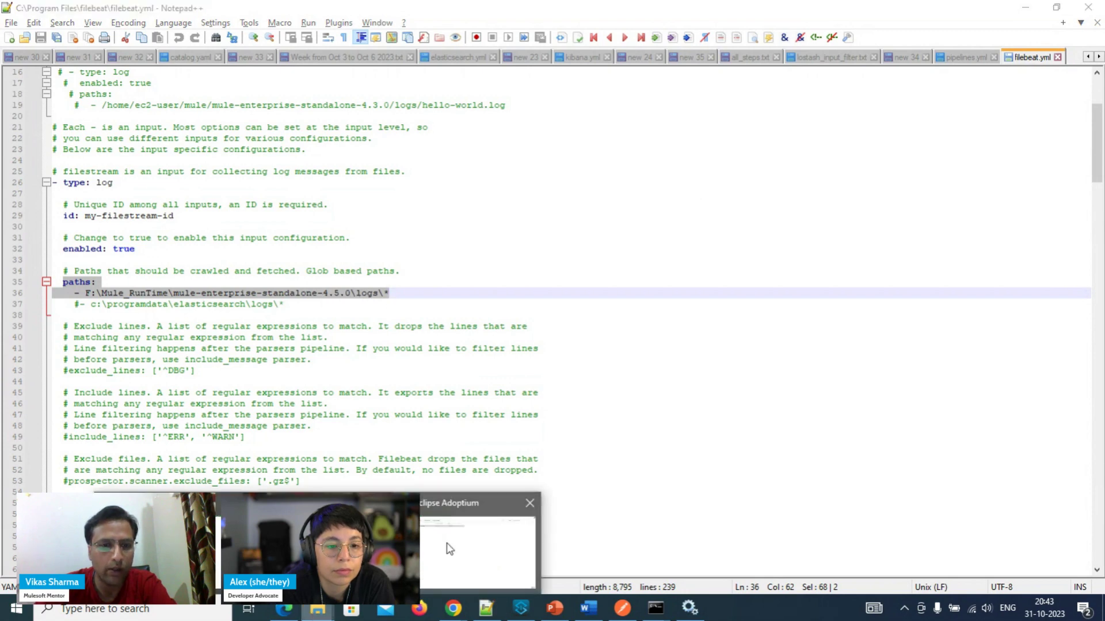
pyautogui.click(472, 535)
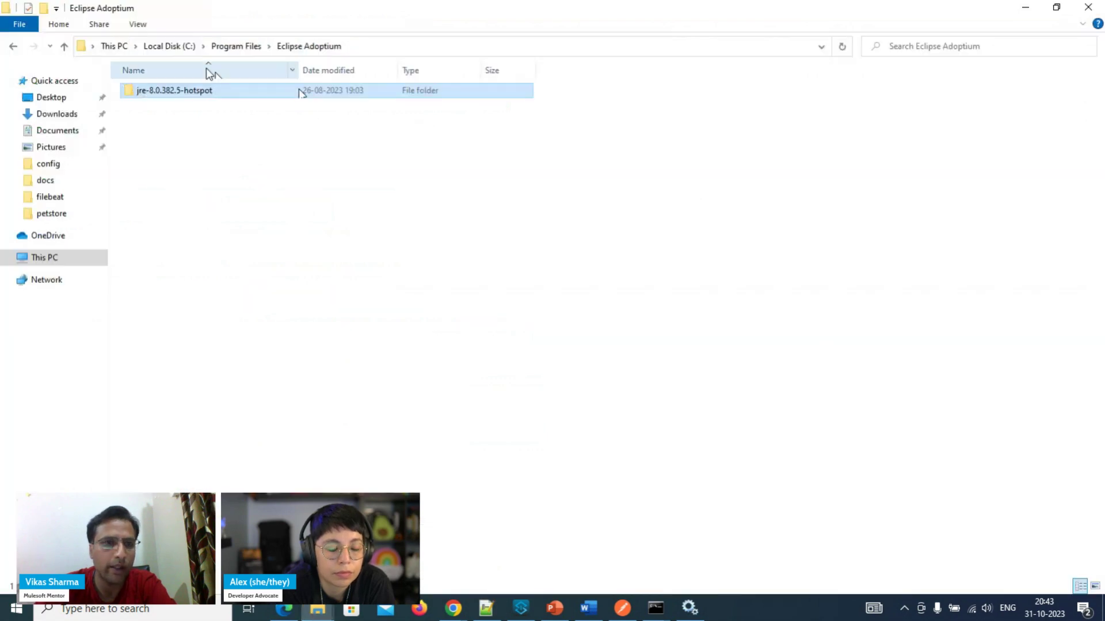
# Step: Browse to F:\Mule_RunTime\mule-enterprise-standalone-4.5.0\logs and select the mule_ee log file
pyautogui.click(114, 46)
pyautogui.doubleClick(501, 214)
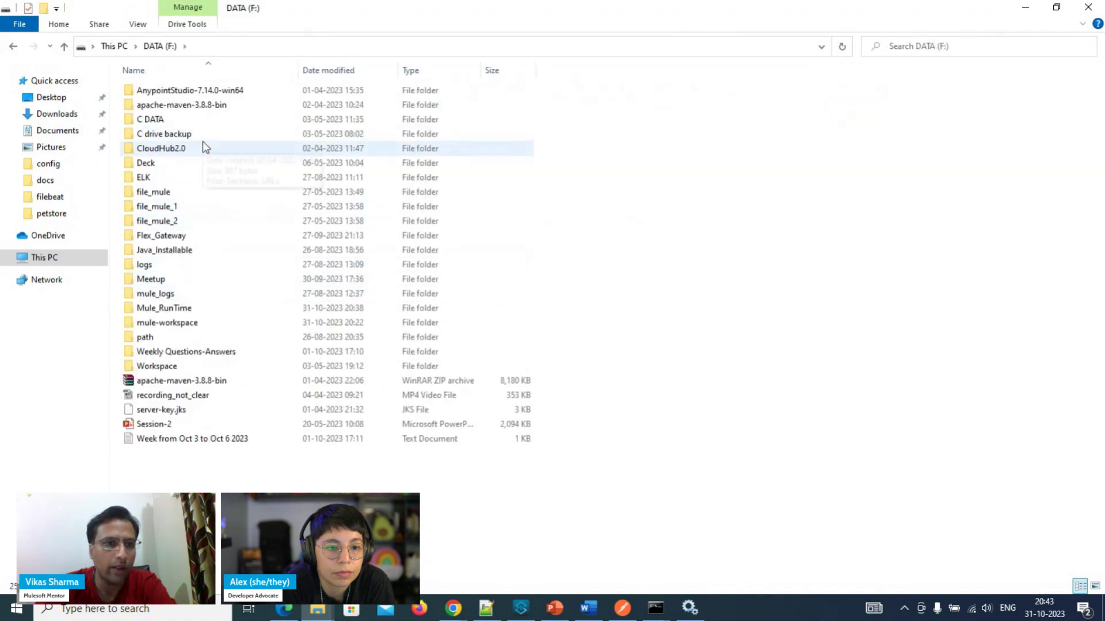
pyautogui.doubleClick(194, 308)
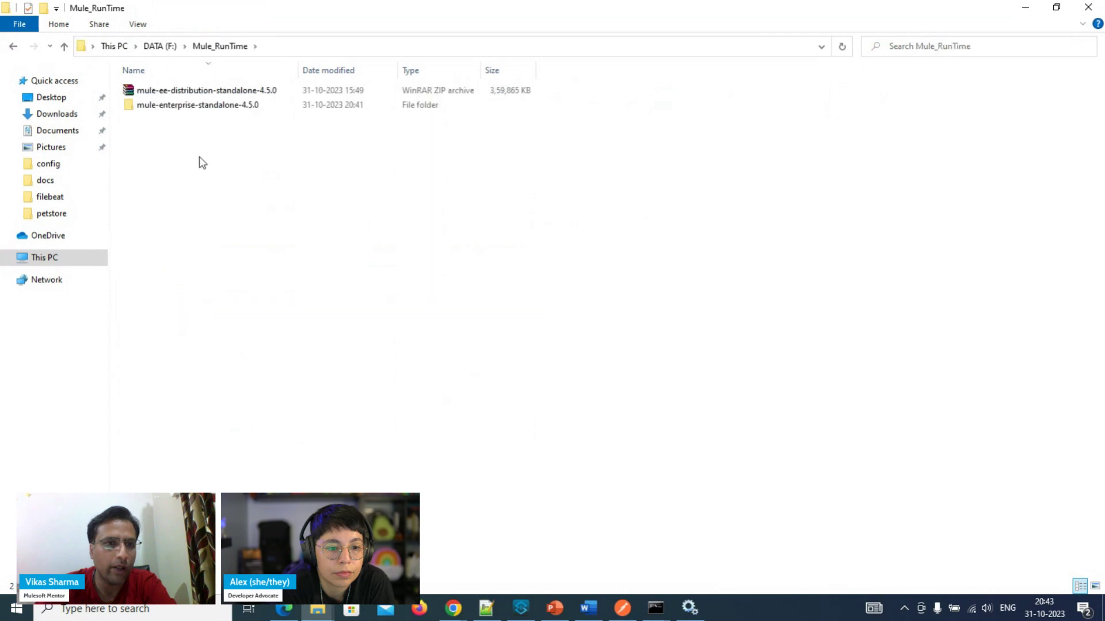
pyautogui.doubleClick(175, 106)
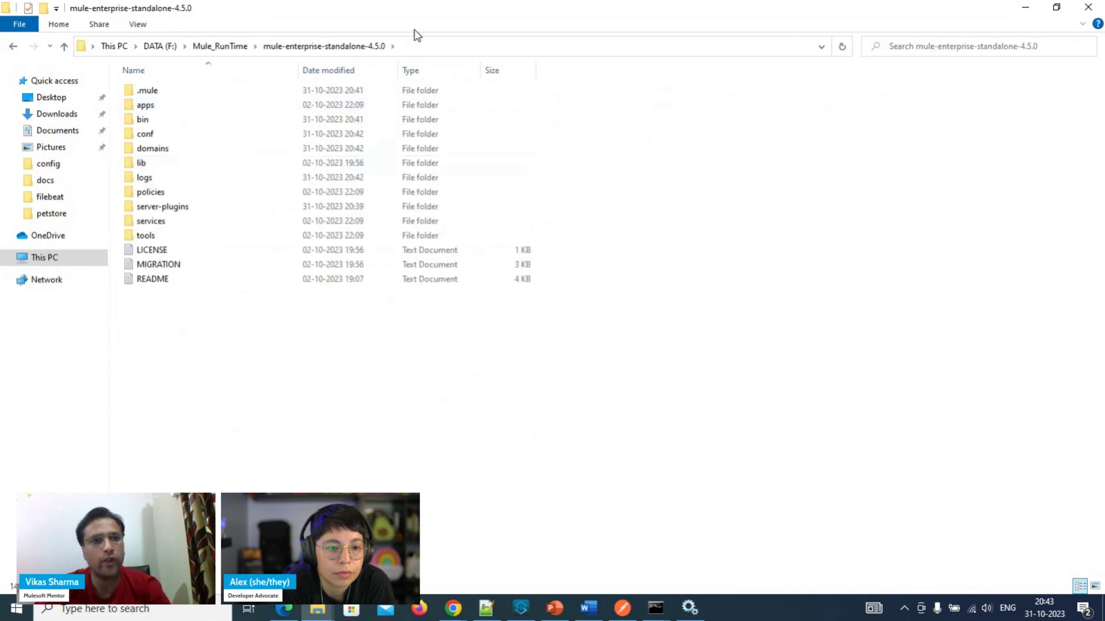
pyautogui.doubleClick(171, 179)
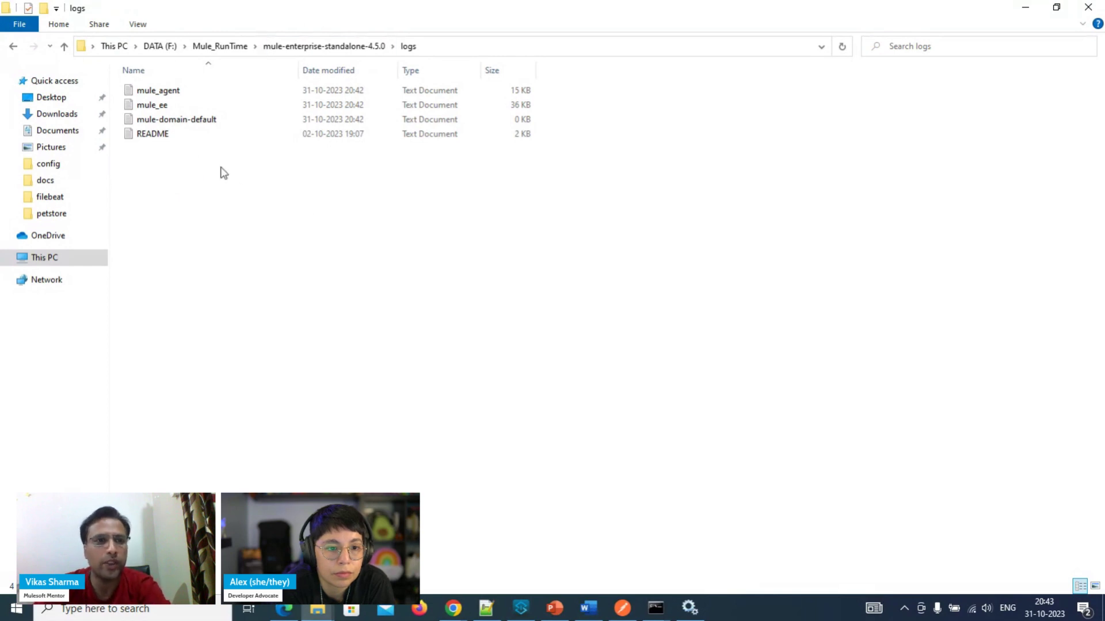
pyautogui.click(152, 106)
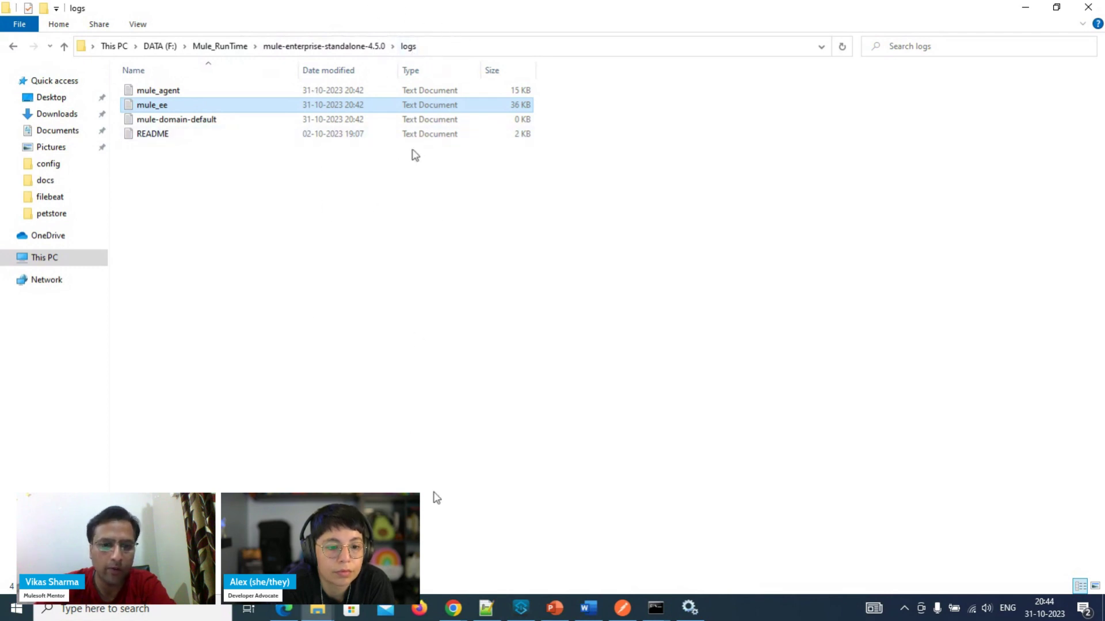
pyautogui.click(486, 609)
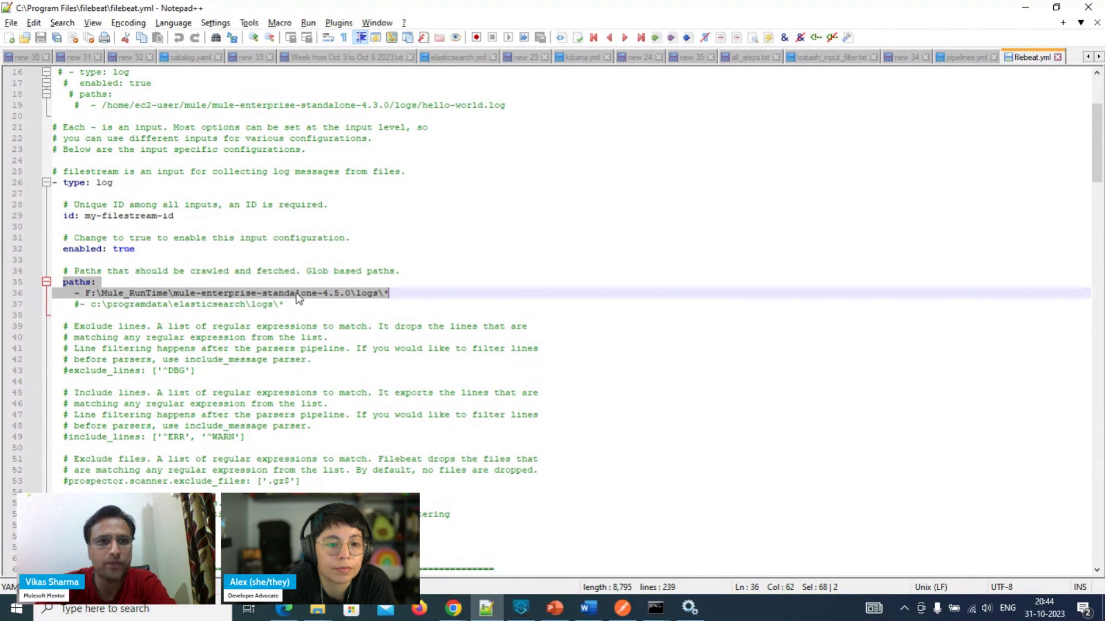
# Step: Select the full filebeat setup command on line 170 of all_steps.txt
pyautogui.click(749, 58)
pyautogui.scroll(-20, 1101, 261)
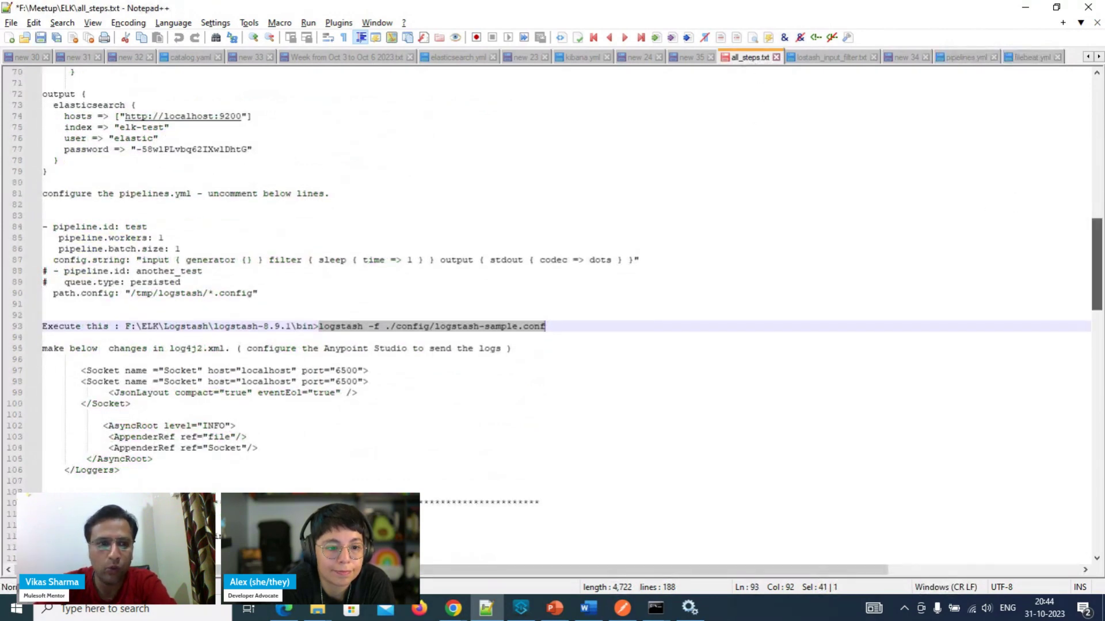
pyautogui.scroll(-7, 1101, 276)
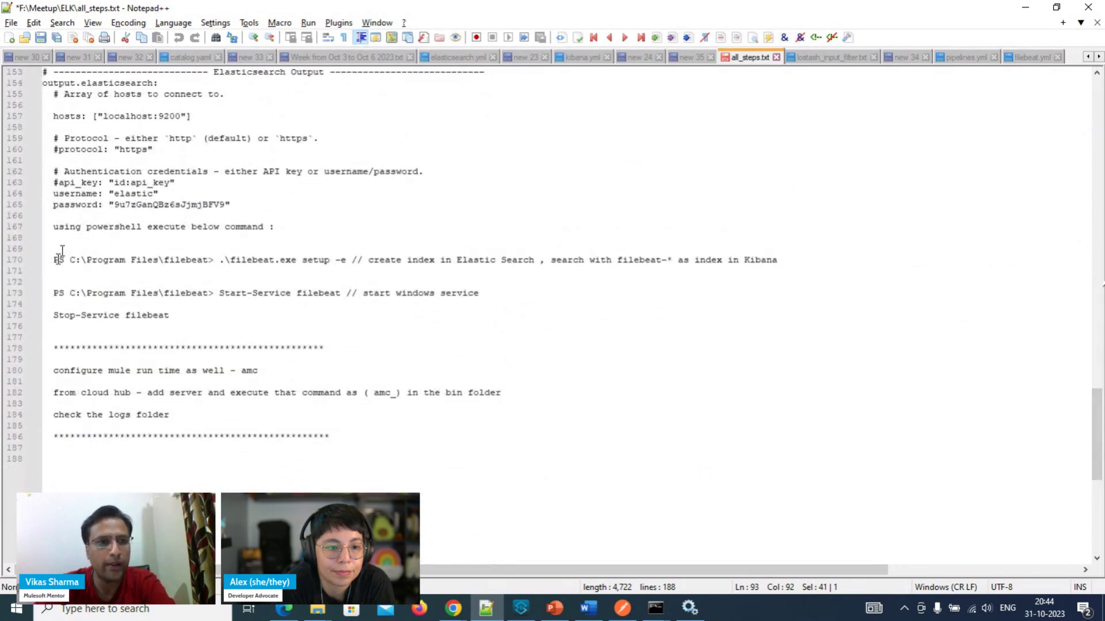
pyautogui.moveTo(49, 260); pyautogui.dragTo(443, 266)
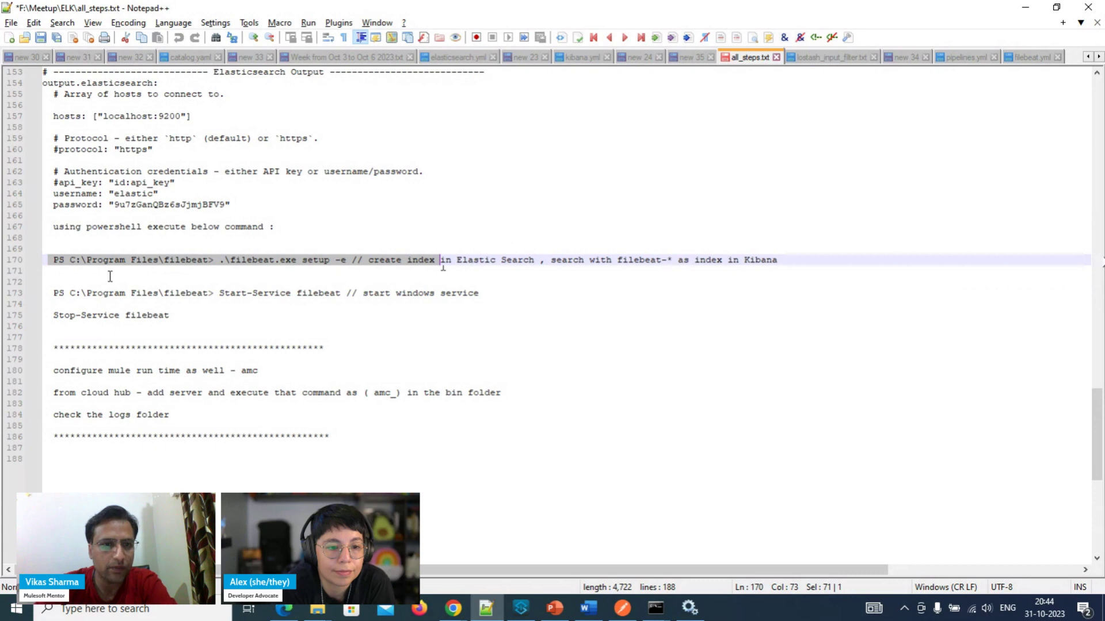
pyautogui.click(74, 273)
pyautogui.moveTo(49, 260); pyautogui.dragTo(781, 270)
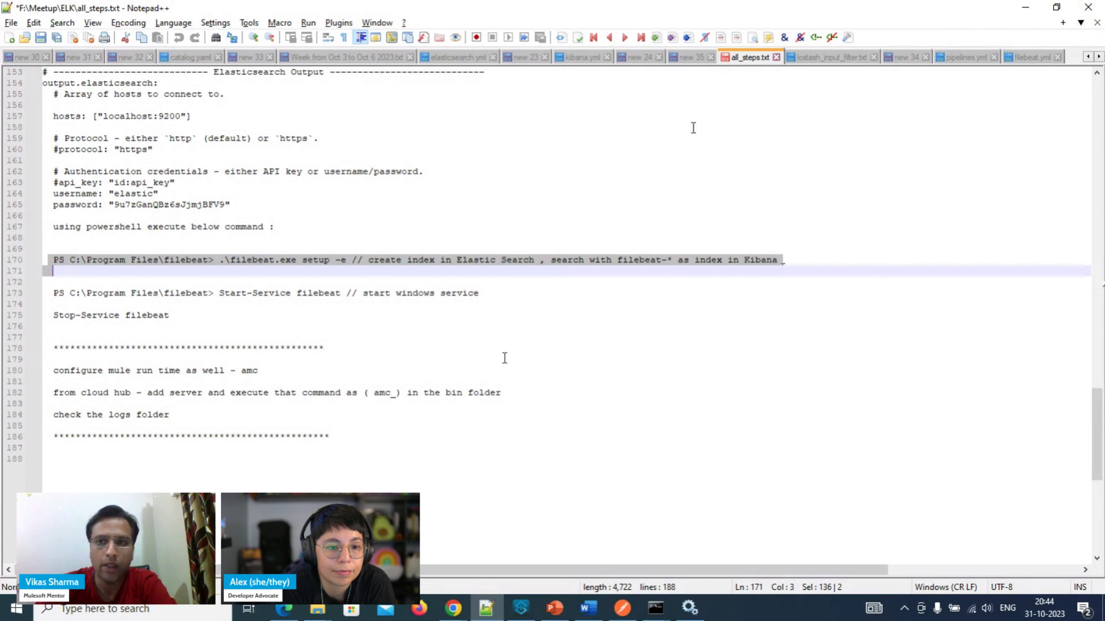
# Step: Scroll filebeat.yml down to the output.elasticsearch username and password
pyautogui.click(1024, 58)
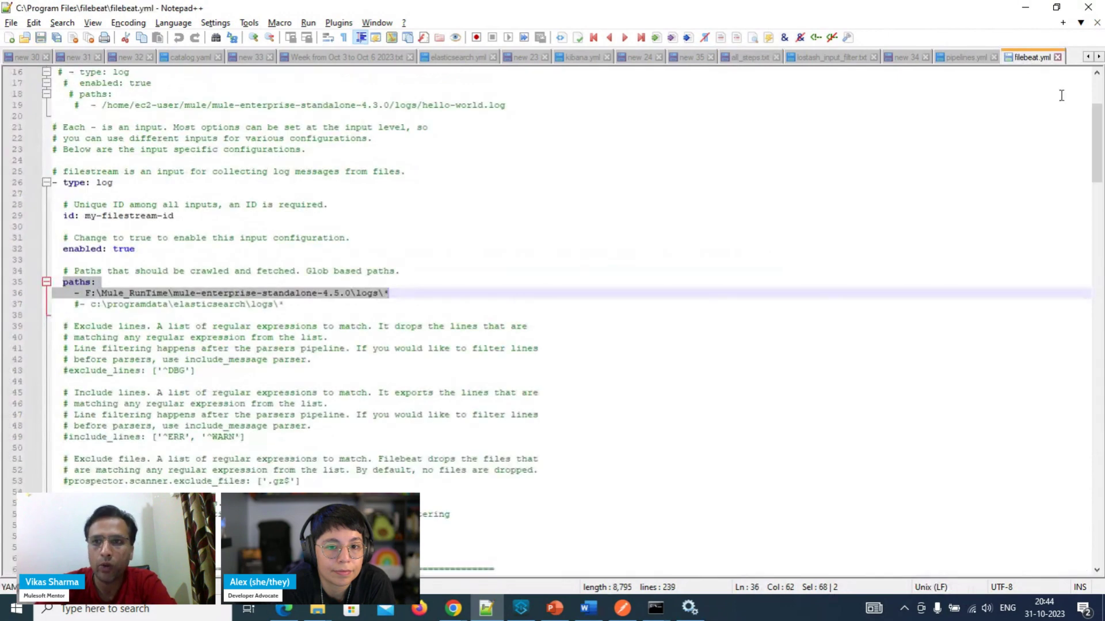
pyautogui.scroll(-13, 1100, 157)
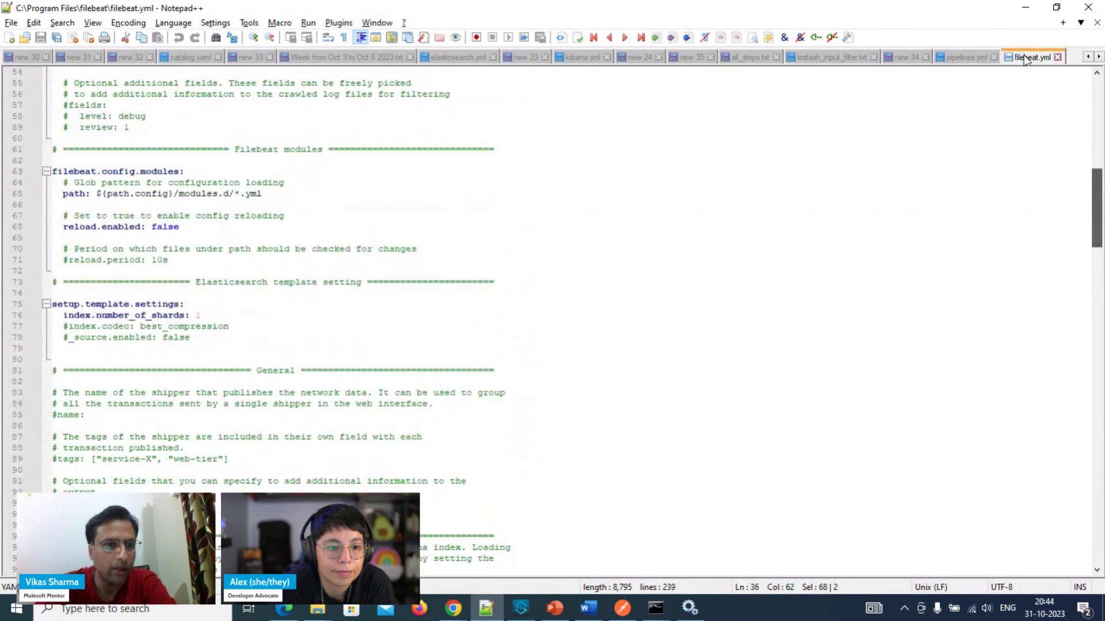
pyautogui.scroll(-15, 1024, 57)
pyautogui.scroll(-13, 1024, 57)
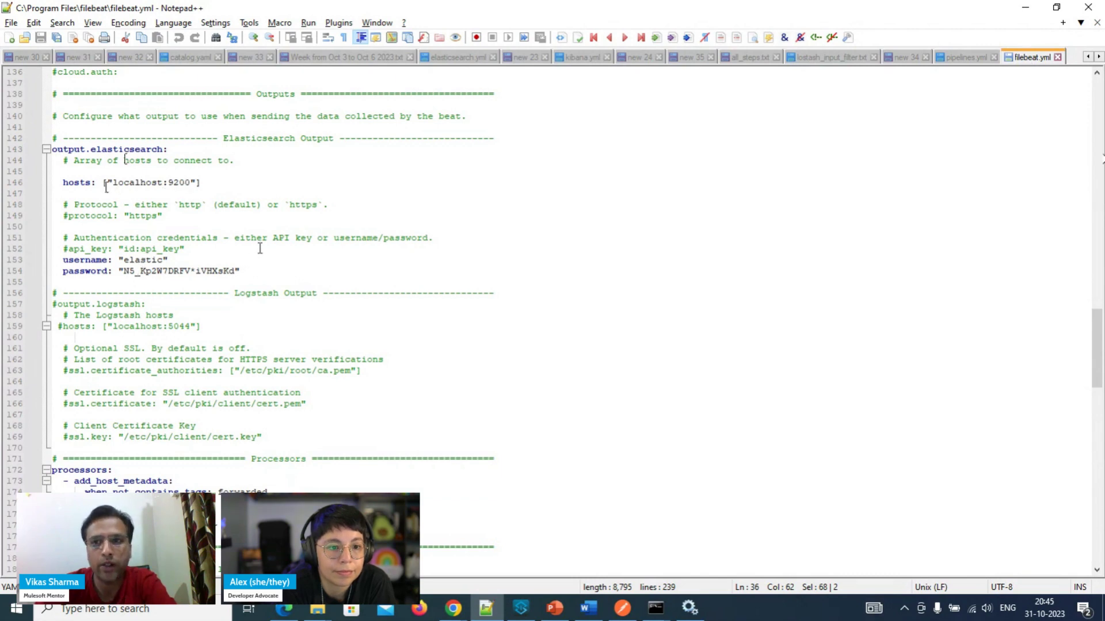
# Step: Replace filebeat.yml's Elasticsearch password with the new elastic password and save, relaunching as Administrator
pyautogui.click(901, 57)
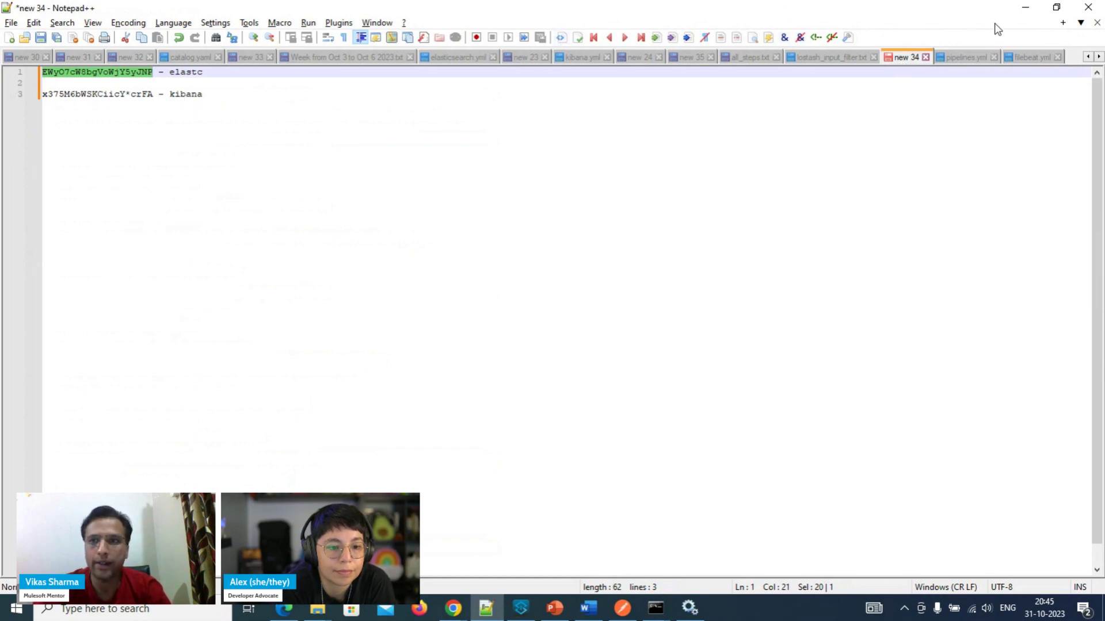
pyautogui.click(1017, 57)
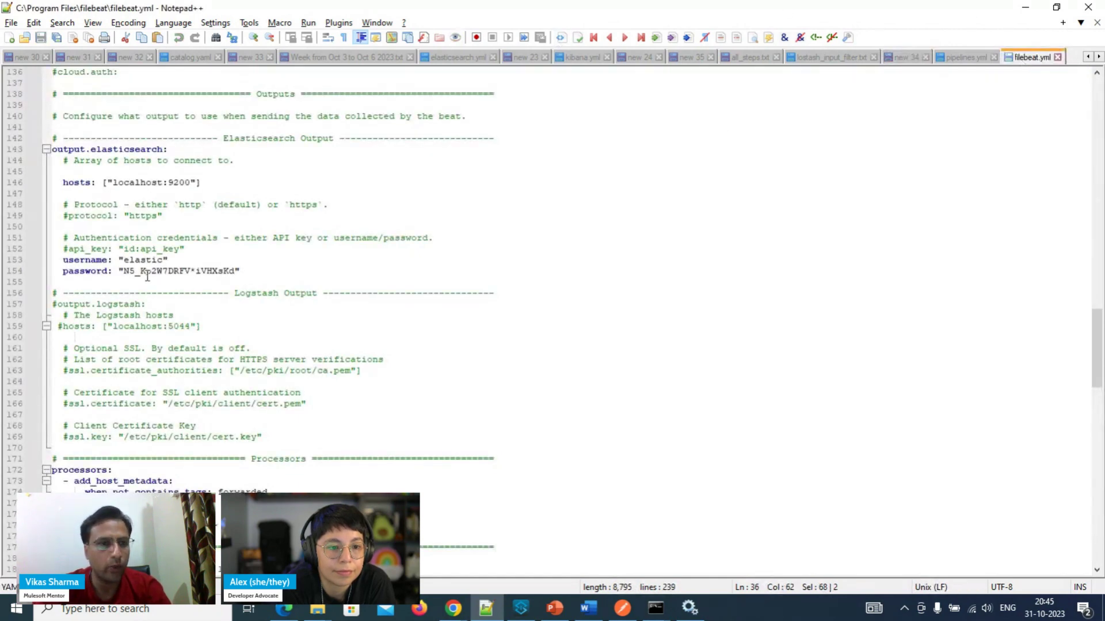
pyautogui.moveTo(120, 272); pyautogui.dragTo(235, 271)
pyautogui.hotkey('ctrl', 'v')
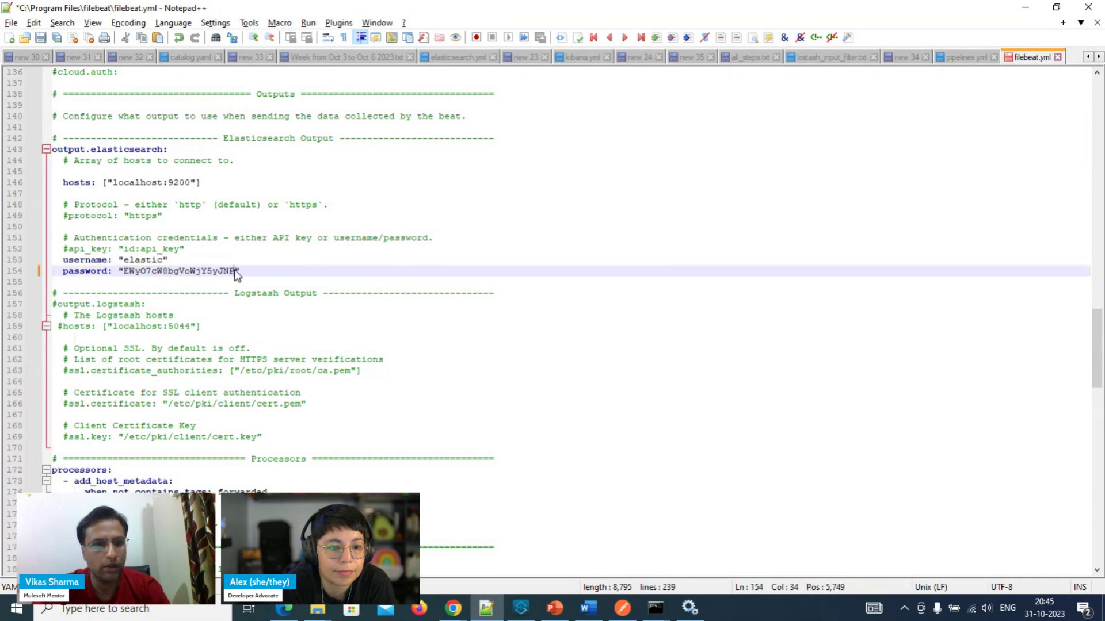
pyautogui.hotkey('ctrl', 's')
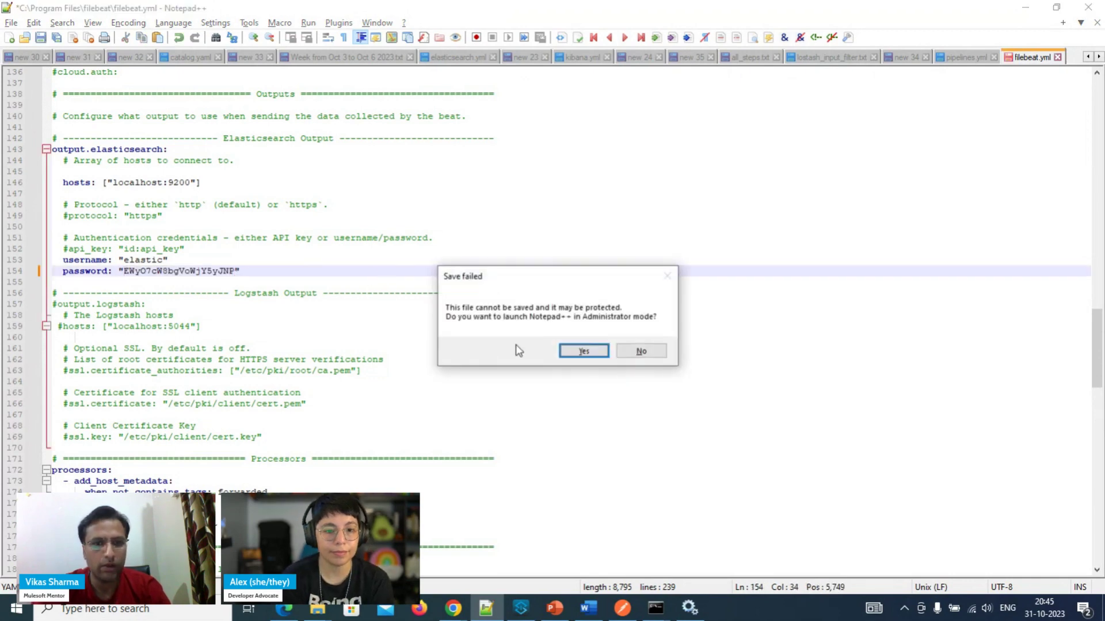
pyautogui.click(579, 357)
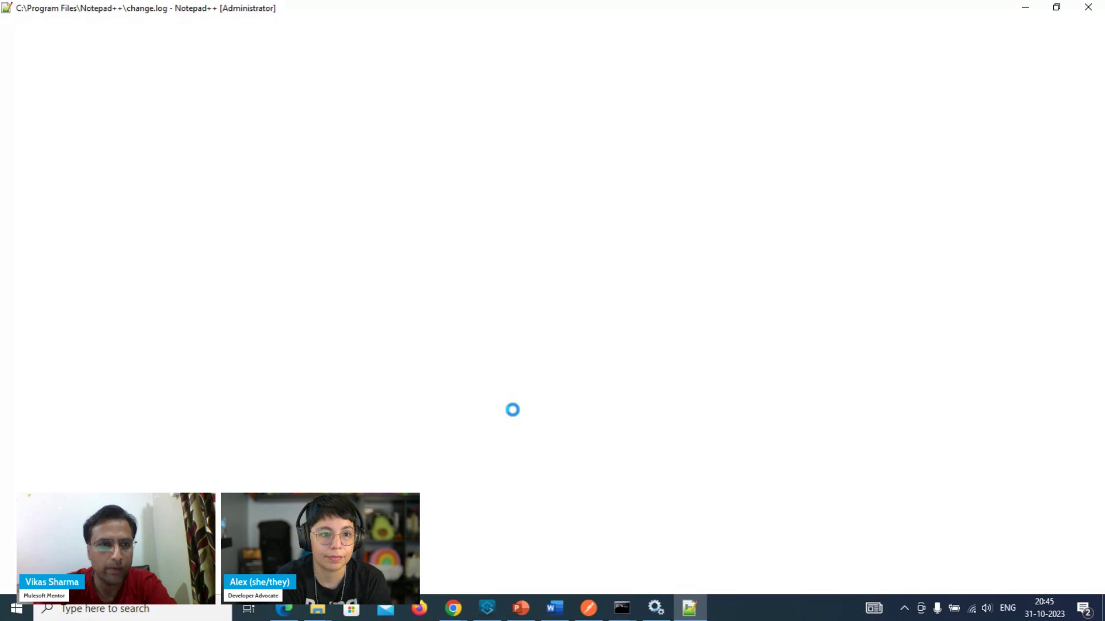
# Step: Bring the Services console forward, showing filebeat Running with Automatic startup
pyautogui.moveTo(1099, 329); pyautogui.dragTo(1058, 87)
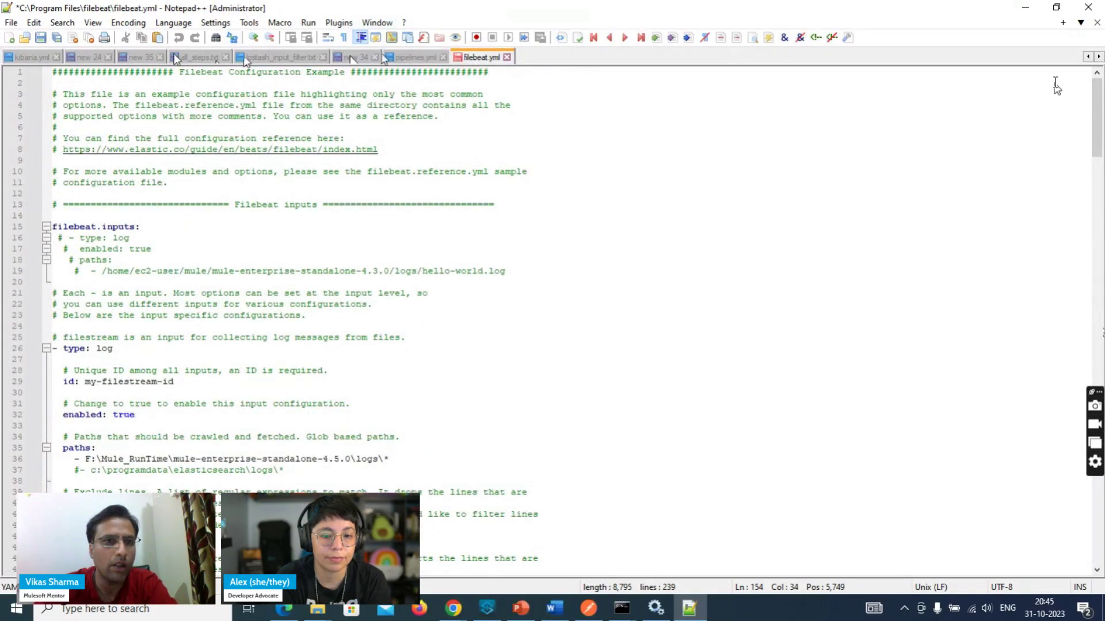
pyautogui.click(174, 58)
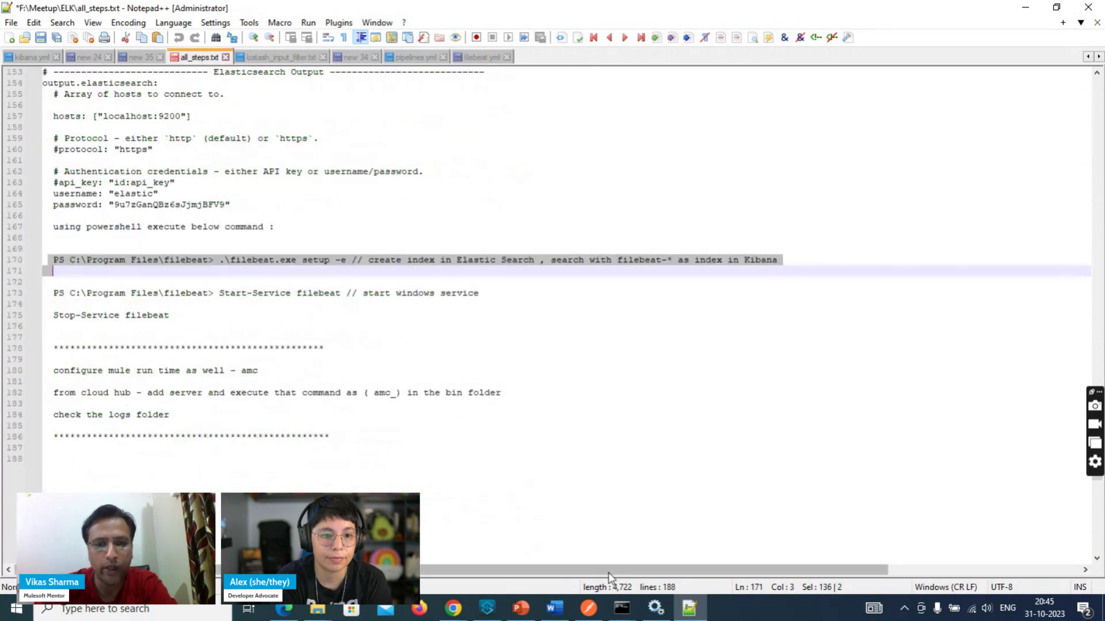
pyautogui.click(655, 608)
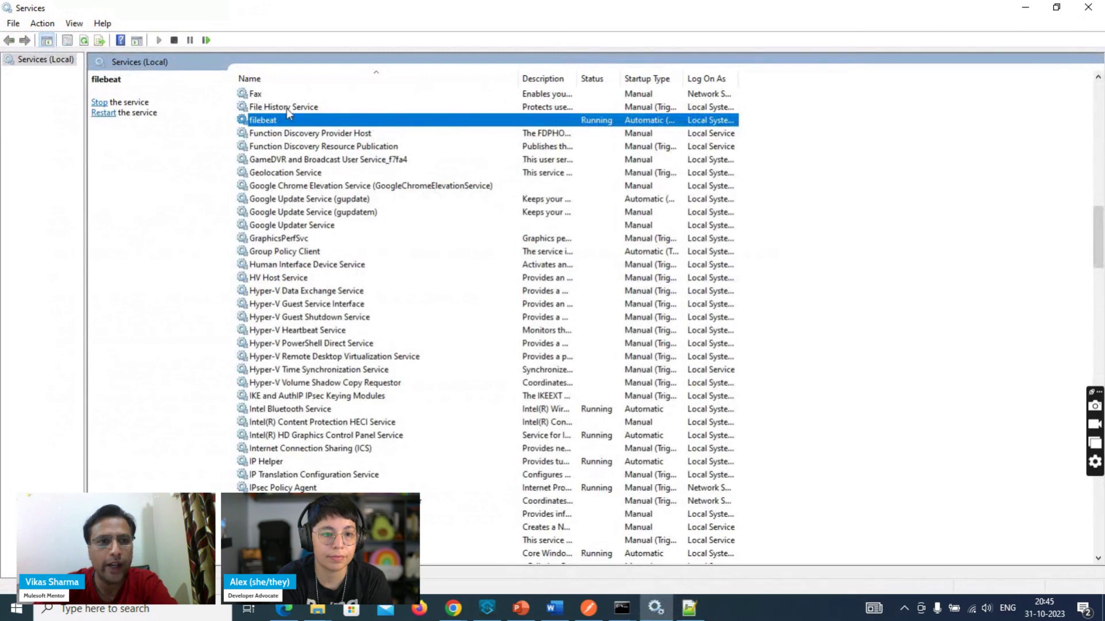
pyautogui.rightClick(857, 144)
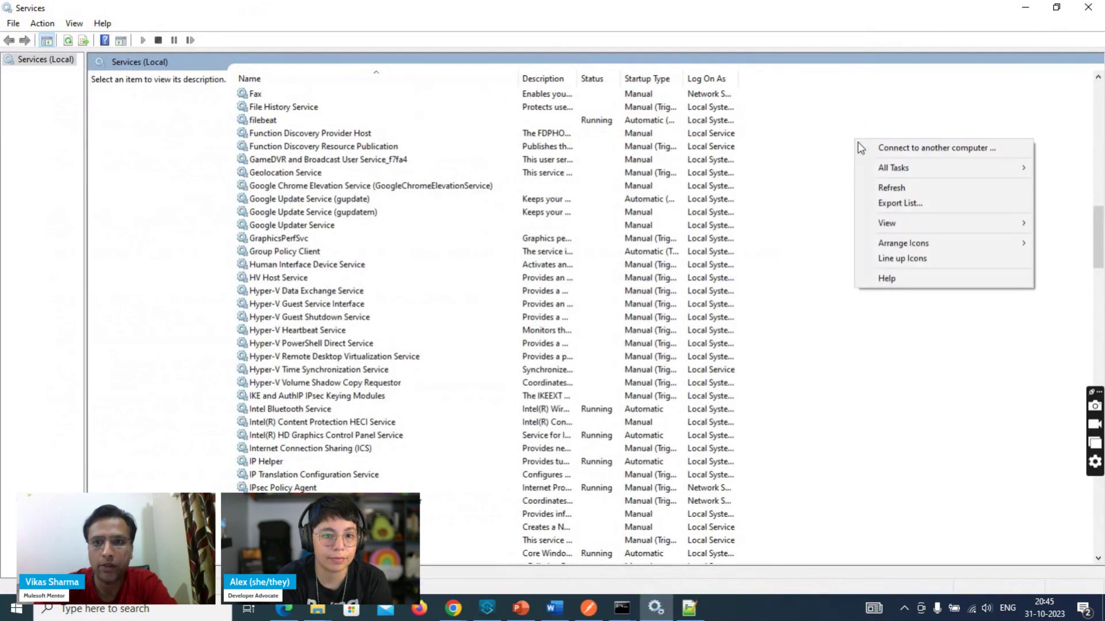
pyautogui.click(880, 186)
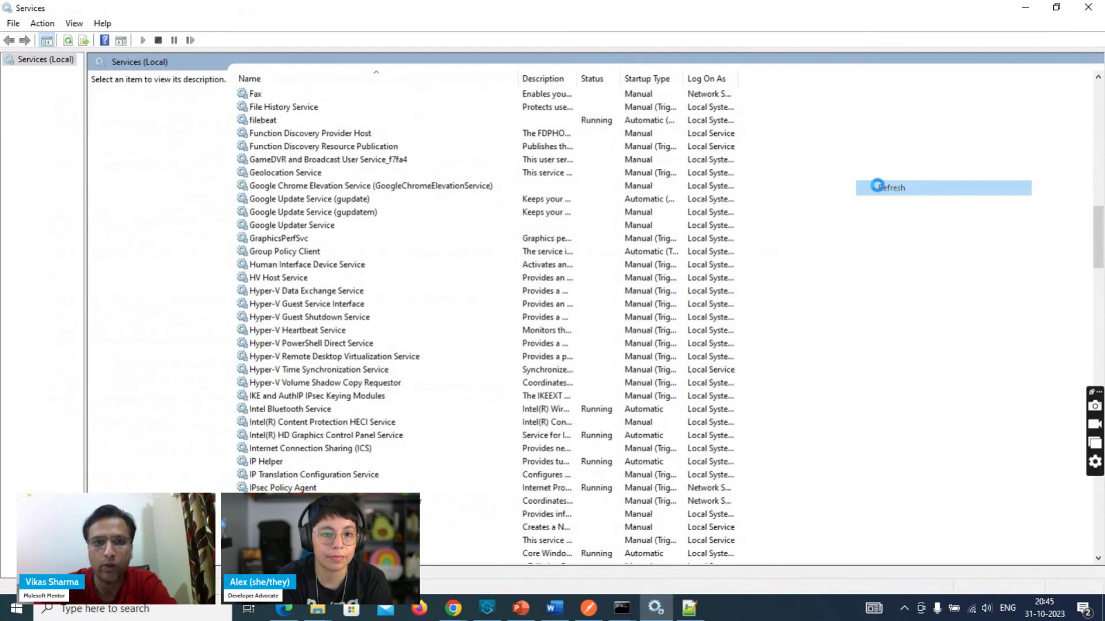
pyautogui.click(391, 121)
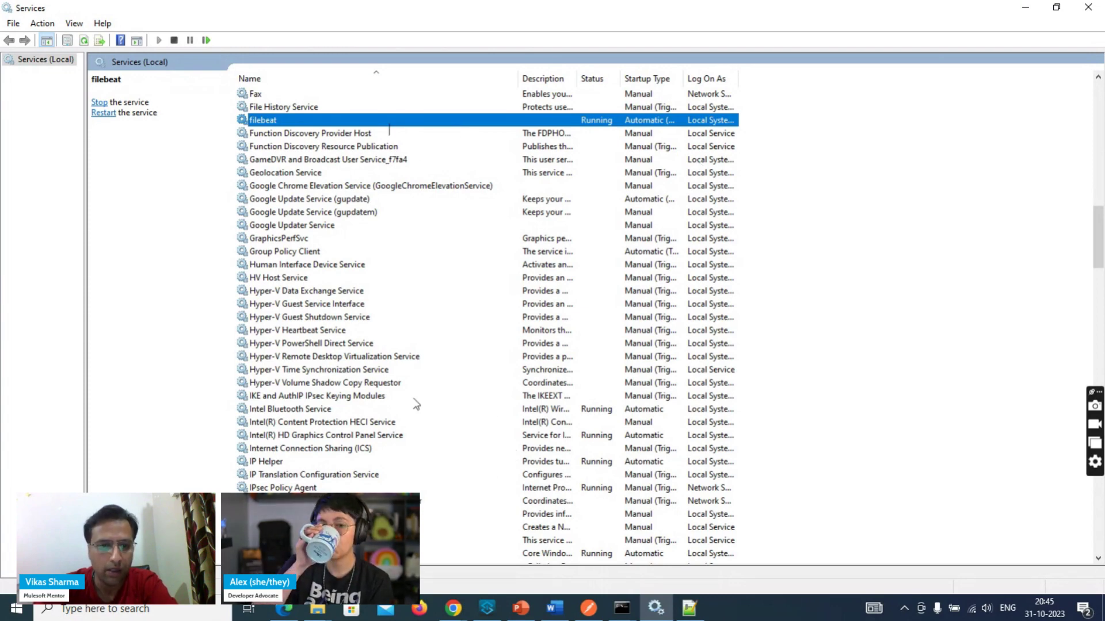
pyautogui.moveTo(316, 614)
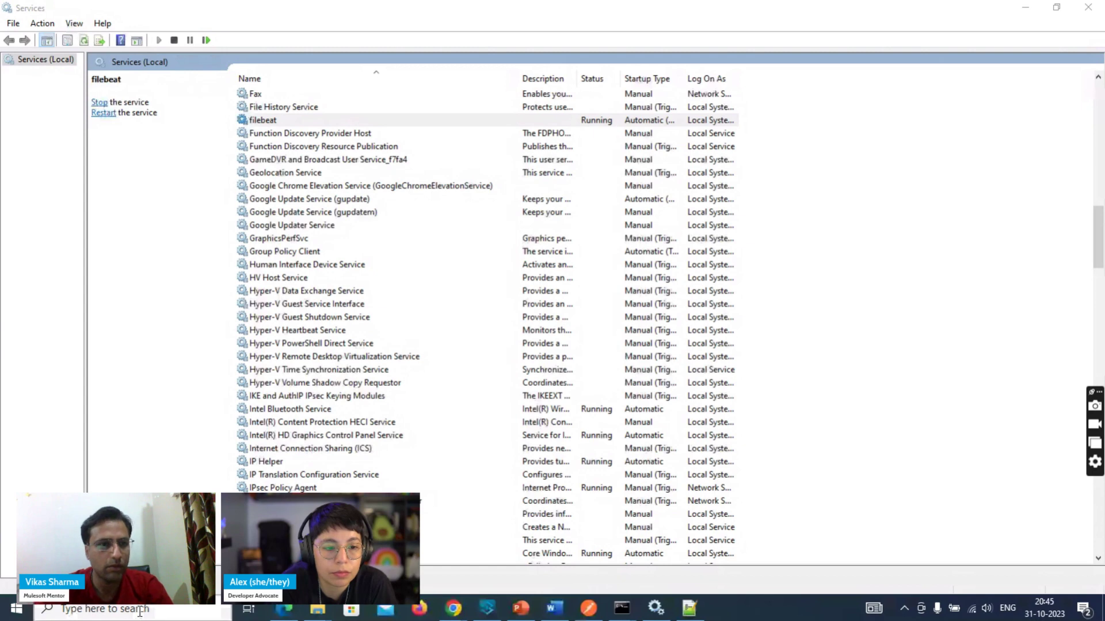
# Step: Open Windows PowerShell as Administrator and move it beside the notes
pyautogui.click(139, 611)
pyautogui.write('power')
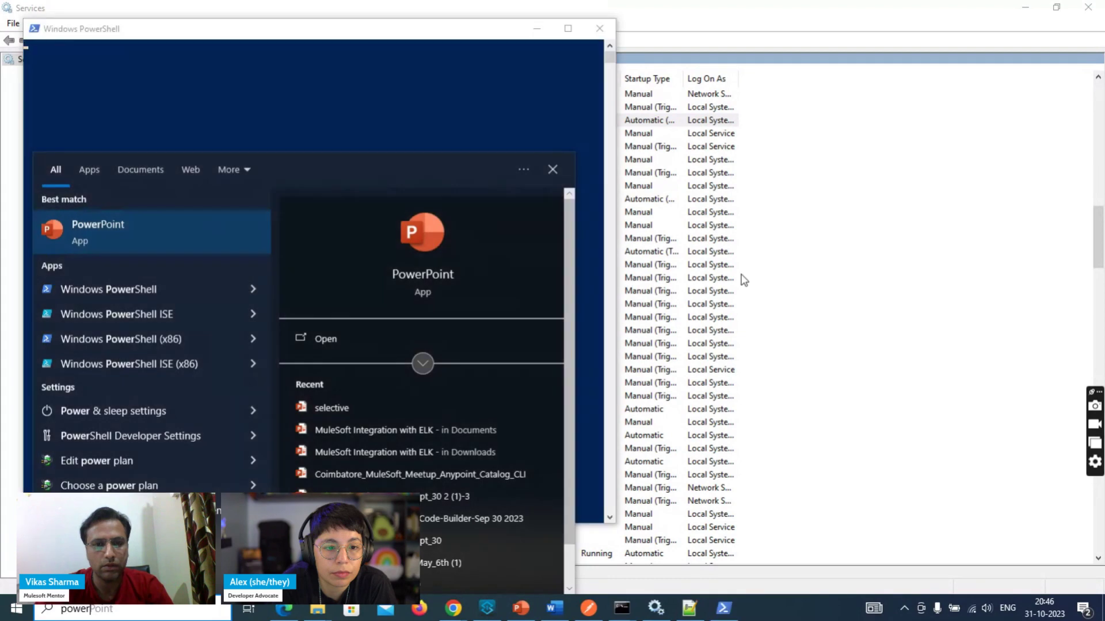
pyautogui.click(470, 81)
pyautogui.moveTo(412, 34); pyautogui.dragTo(834, 72)
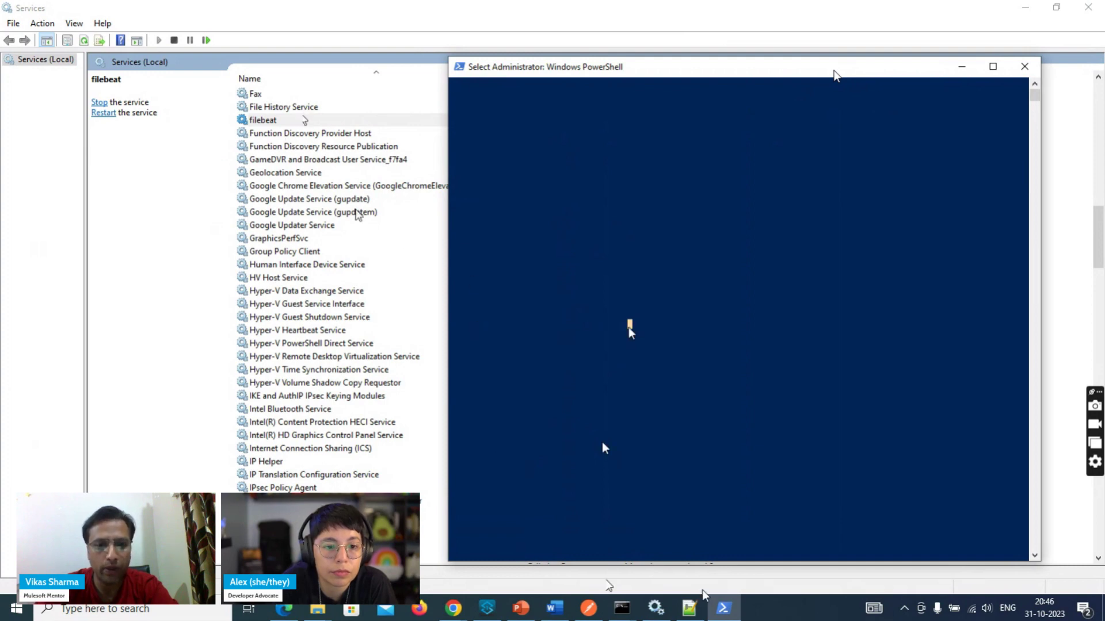
# Step: Select the C:\Program Files\filebeat path on line 170 and get a fresh admin PowerShell prompt
pyautogui.click(692, 614)
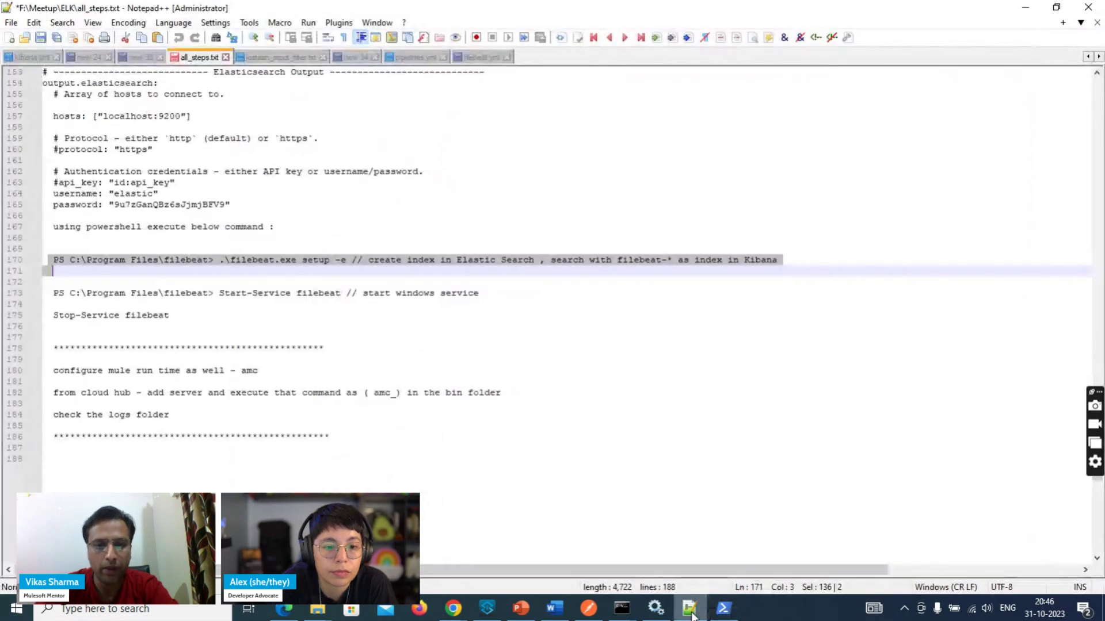
pyautogui.click(134, 271)
pyautogui.moveTo(69, 260); pyautogui.dragTo(210, 259)
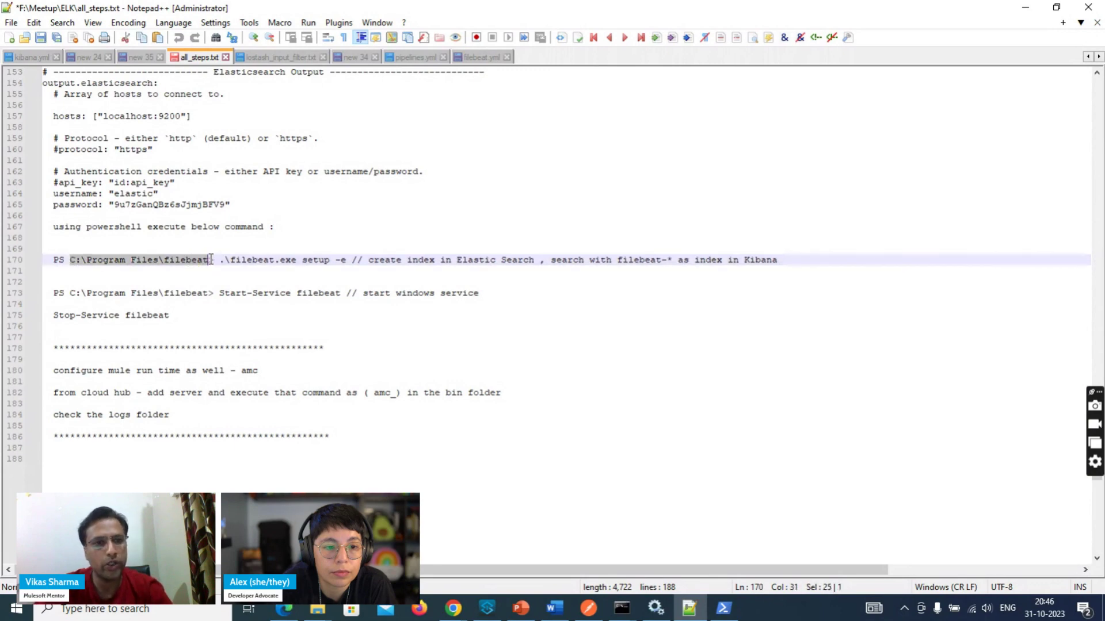
pyautogui.hotkey('alt', 'Tab')
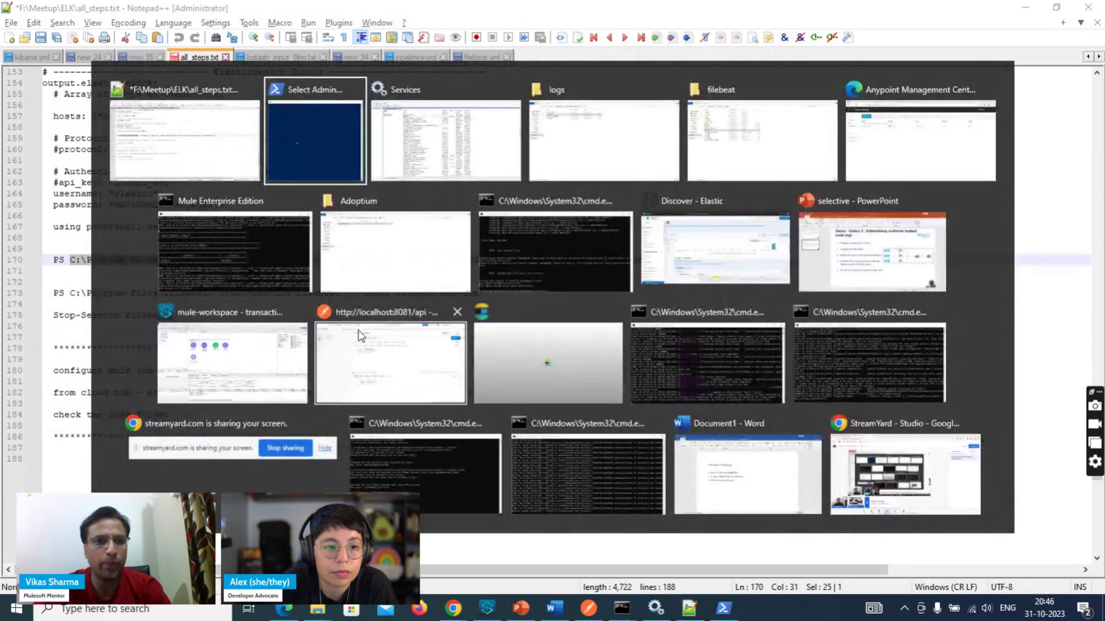
pyautogui.press('Return')
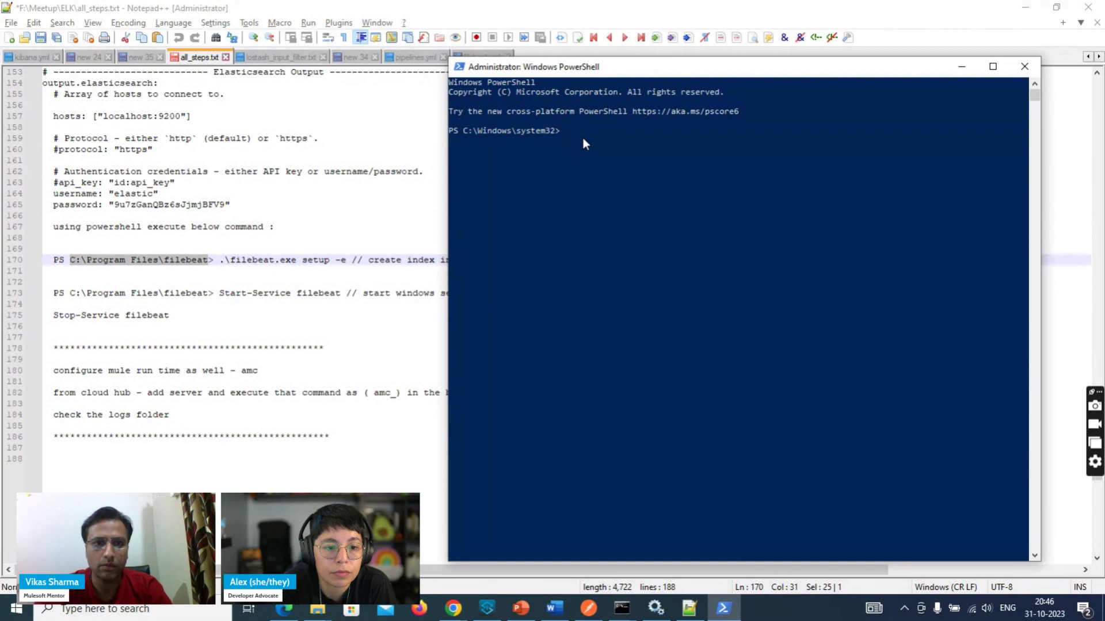
pyautogui.press('Return')
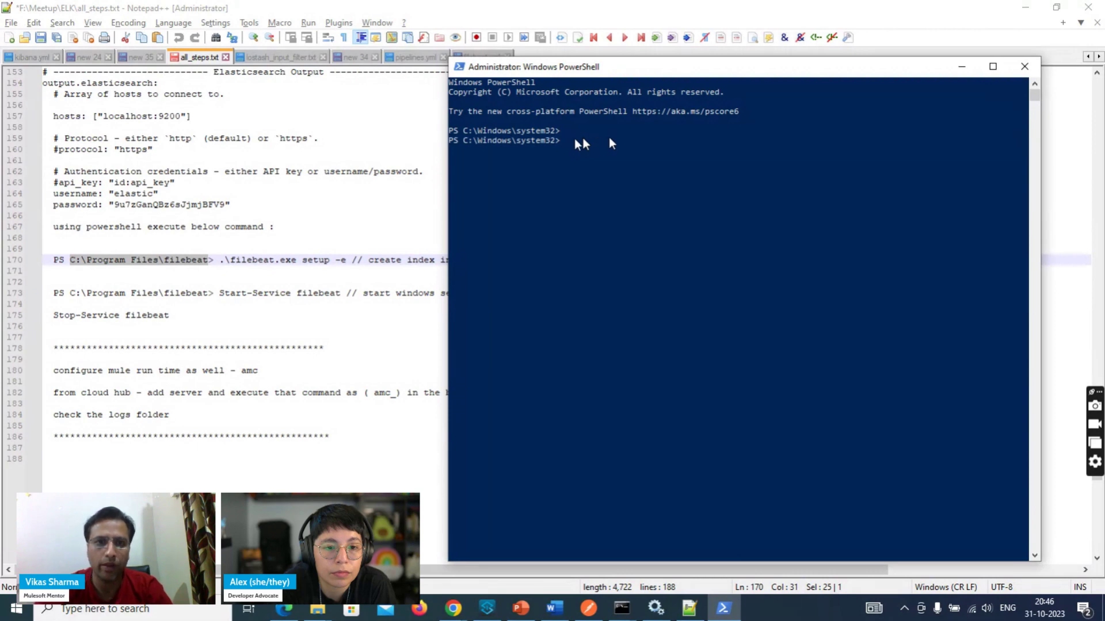